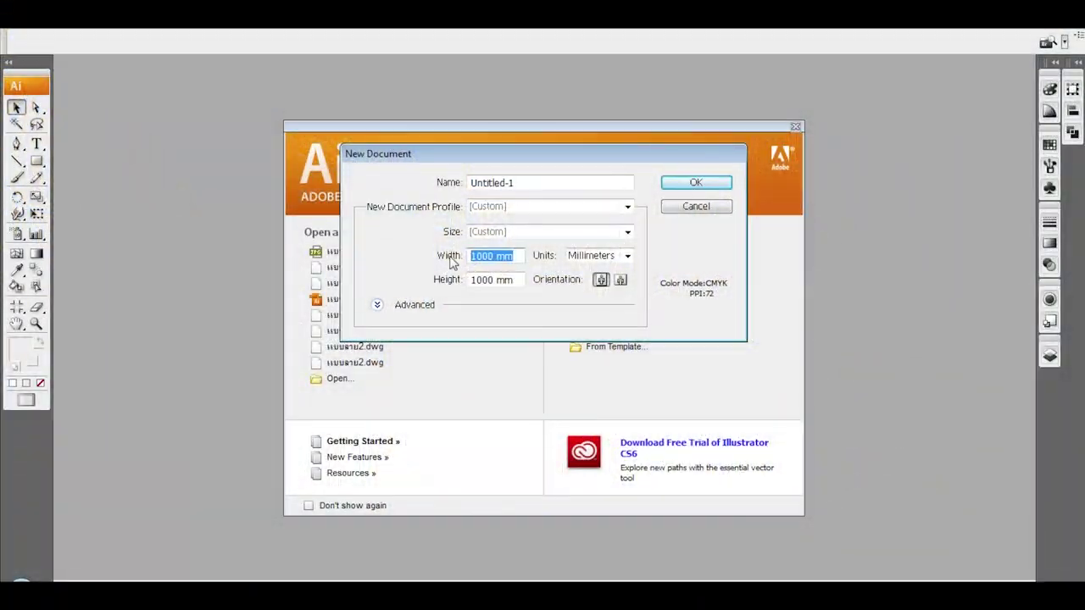
- Create the 1000 mm square document and browse to the ลายเส้น folder to place an image
{"action": "left_click", "coordinate": [695, 183]}
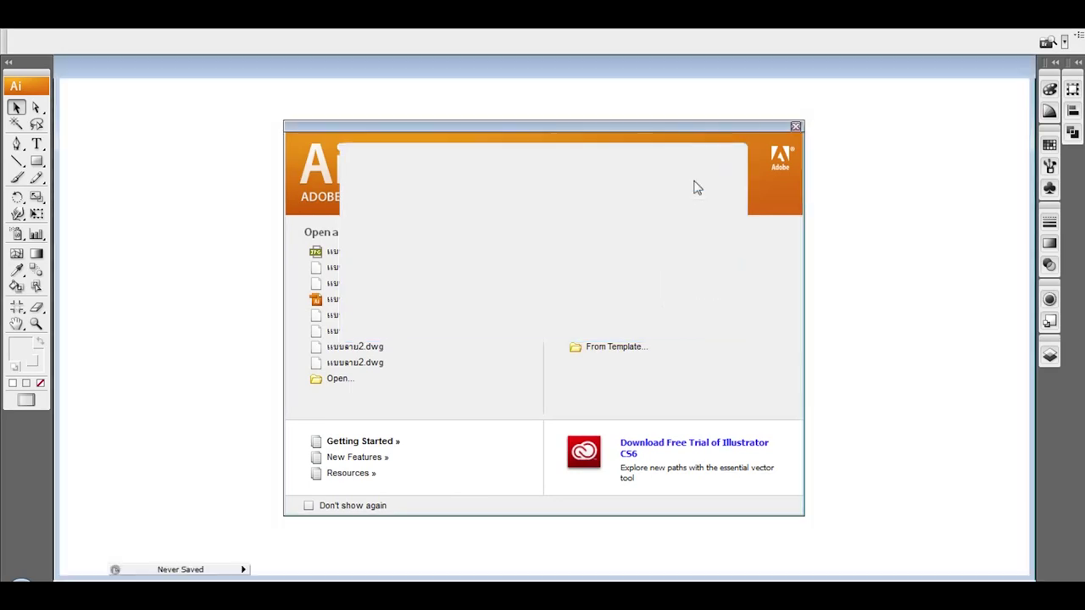
{"action": "left_click", "coordinate": [24, 30]}
{"action": "left_click", "coordinate": [43, 302]}
{"action": "scroll", "coordinate": [615, 303], "scroll_direction": "down", "scroll_amount": 10}
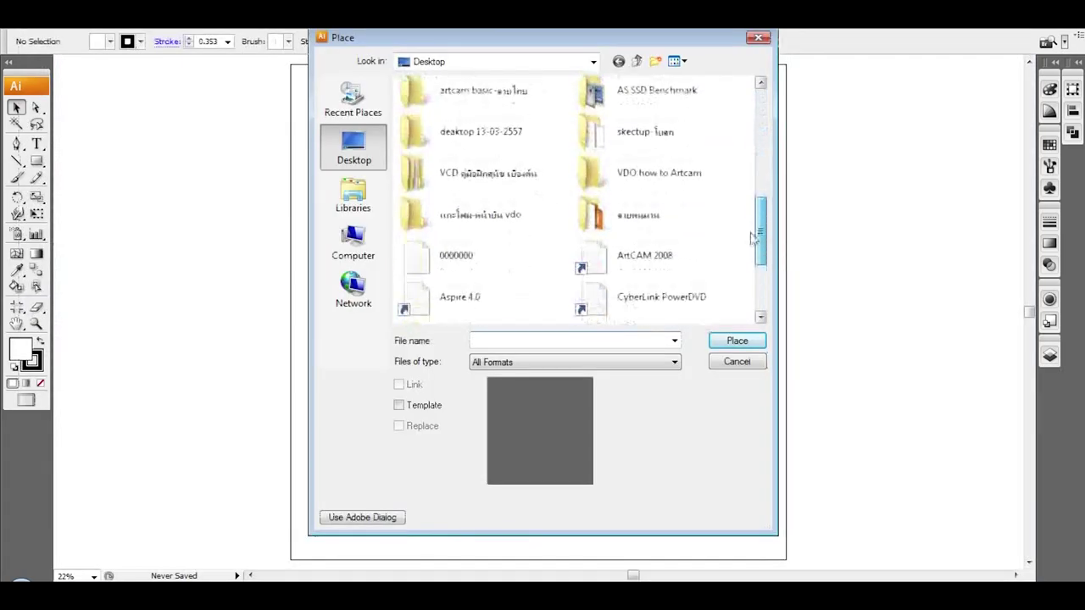
{"action": "double_click", "coordinate": [475, 179]}
{"action": "scroll", "coordinate": [765, 123], "scroll_direction": "down", "scroll_amount": 3}
{"action": "left_click_drag", "start_coordinate": [766, 123], "coordinate": [766, 137]}
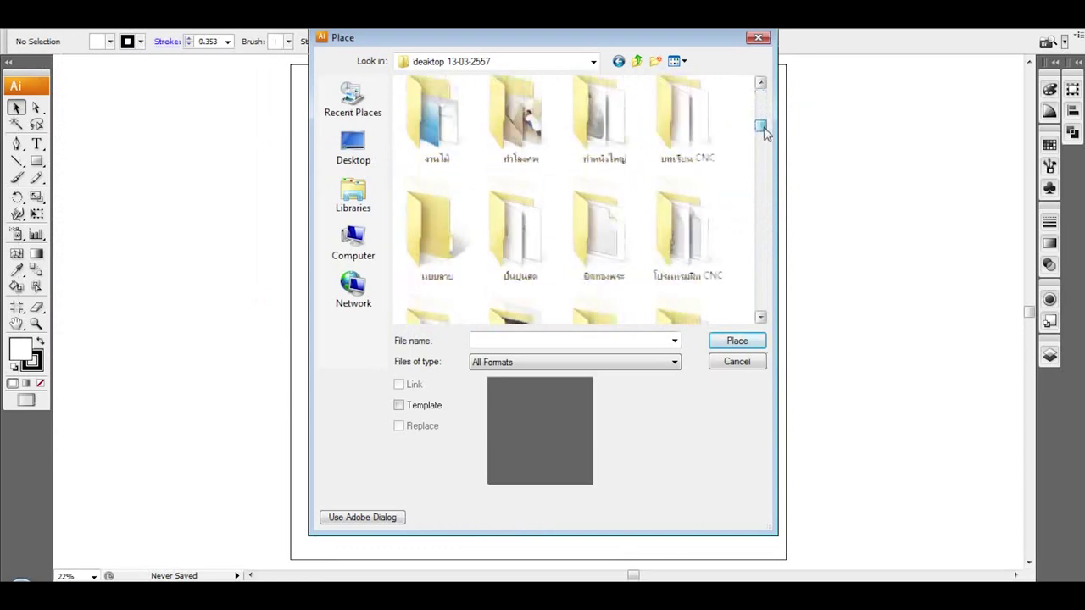
{"action": "left_click", "coordinate": [761, 317]}
{"action": "left_click", "coordinate": [761, 317]}
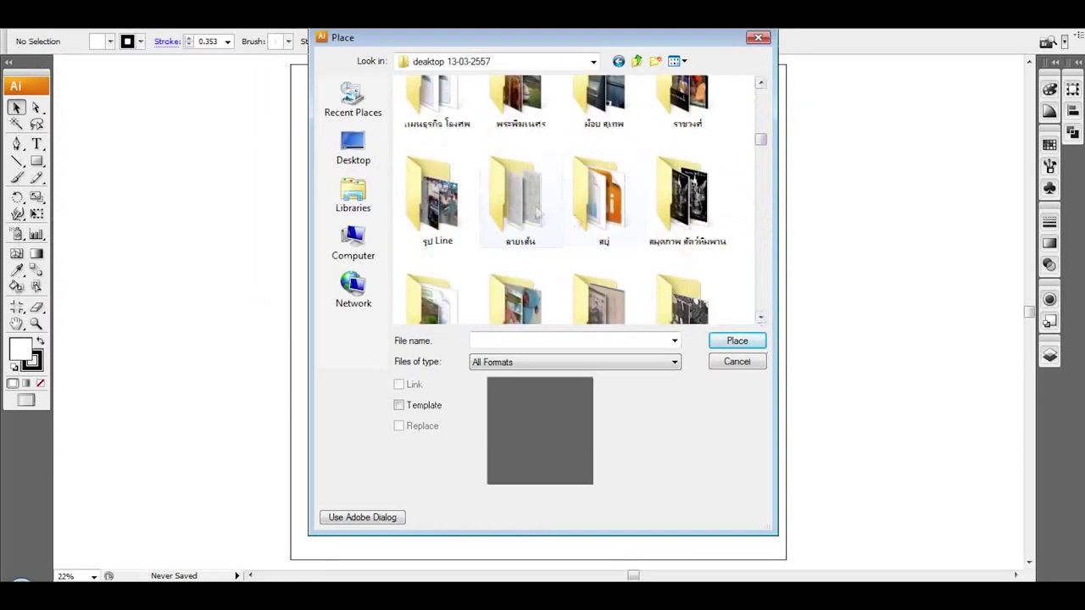
{"action": "double_click", "coordinate": [518, 203]}
- Place P1100009.JPG and scale it up to about 717 × 1002 mm to fill the page height
{"action": "scroll", "coordinate": [721, 177], "scroll_direction": "down", "scroll_amount": 5}
{"action": "scroll", "coordinate": [756, 278], "scroll_direction": "down", "scroll_amount": 3}
{"action": "left_click_drag", "start_coordinate": [757, 278], "coordinate": [744, 215]}
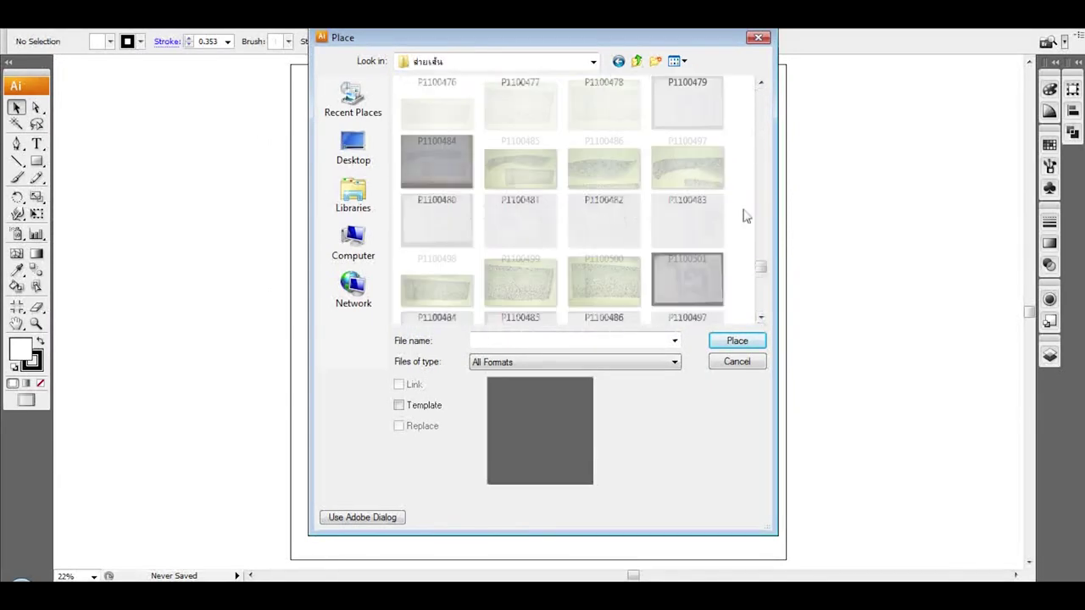
{"action": "scroll", "coordinate": [744, 214], "scroll_direction": "up", "scroll_amount": 5}
{"action": "scroll", "coordinate": [744, 214], "scroll_direction": "up", "scroll_amount": 2}
{"action": "double_click", "coordinate": [696, 162]}
{"action": "left_click_drag", "start_coordinate": [635, 175], "coordinate": [716, 64]}
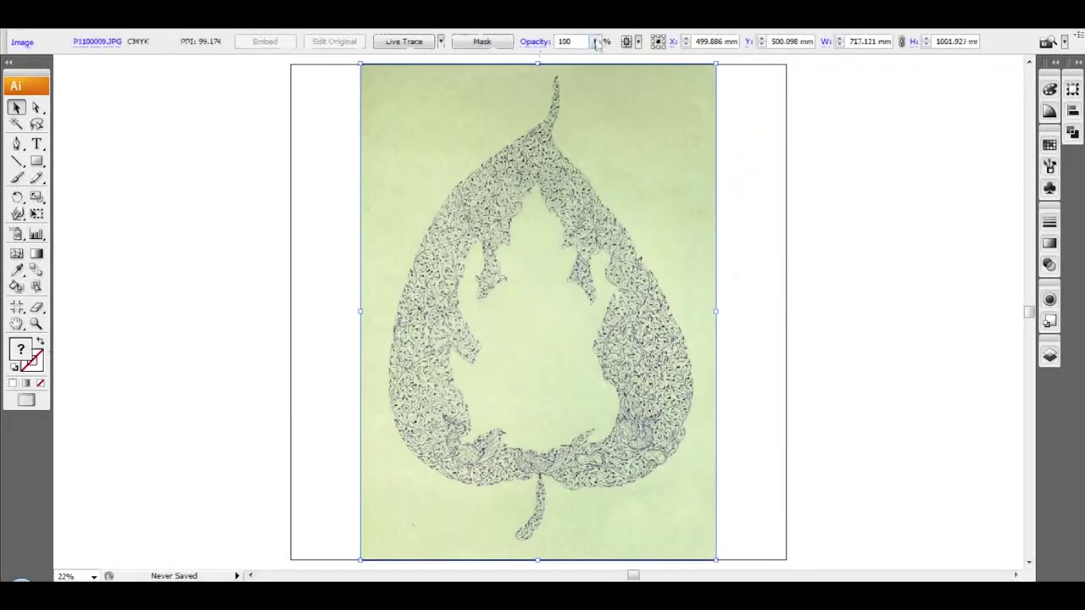
- Lower the leaf scan's opacity, lock Layer 1, and add a new layer for tracing
{"action": "left_click_drag", "start_coordinate": [574, 65], "coordinate": [561, 62]}
{"action": "left_click", "coordinate": [1049, 356]}
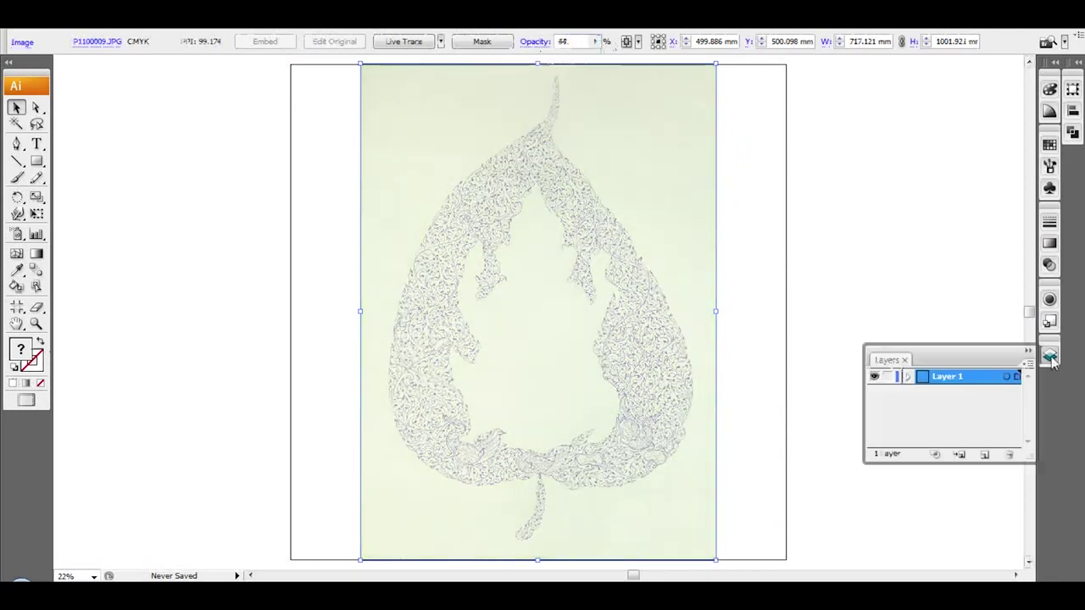
{"action": "left_click", "coordinate": [887, 376]}
{"action": "left_click", "coordinate": [983, 455]}
{"action": "left_click", "coordinate": [1049, 356]}
- Swap fill and stroke so paths have no fill and a black stroke
{"action": "key", "text": "Tab"}
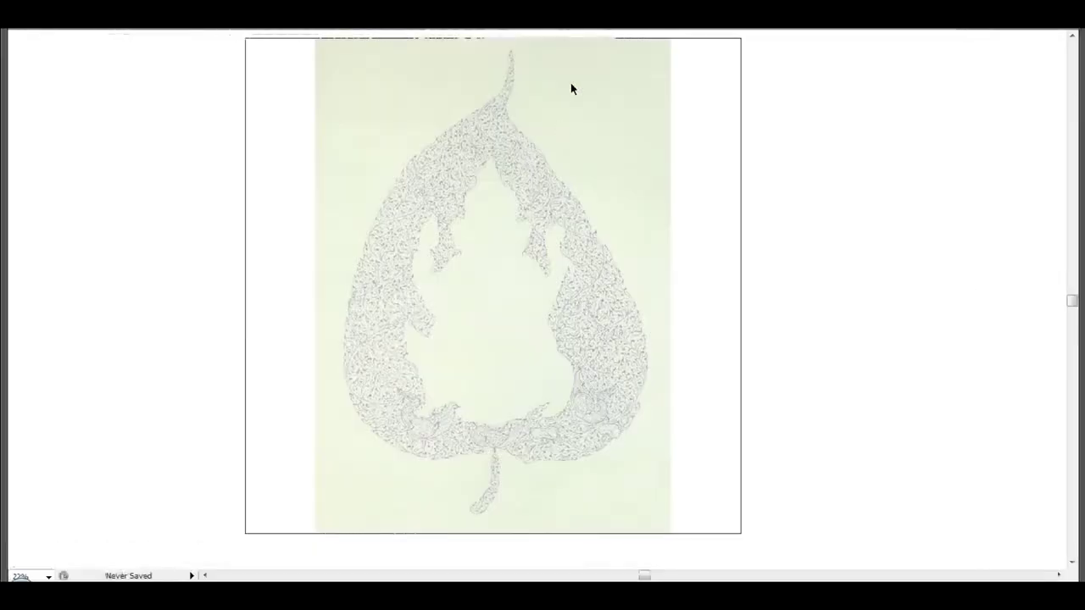
{"action": "scroll", "coordinate": [544, 99], "scroll_direction": "up", "scroll_amount": 5}
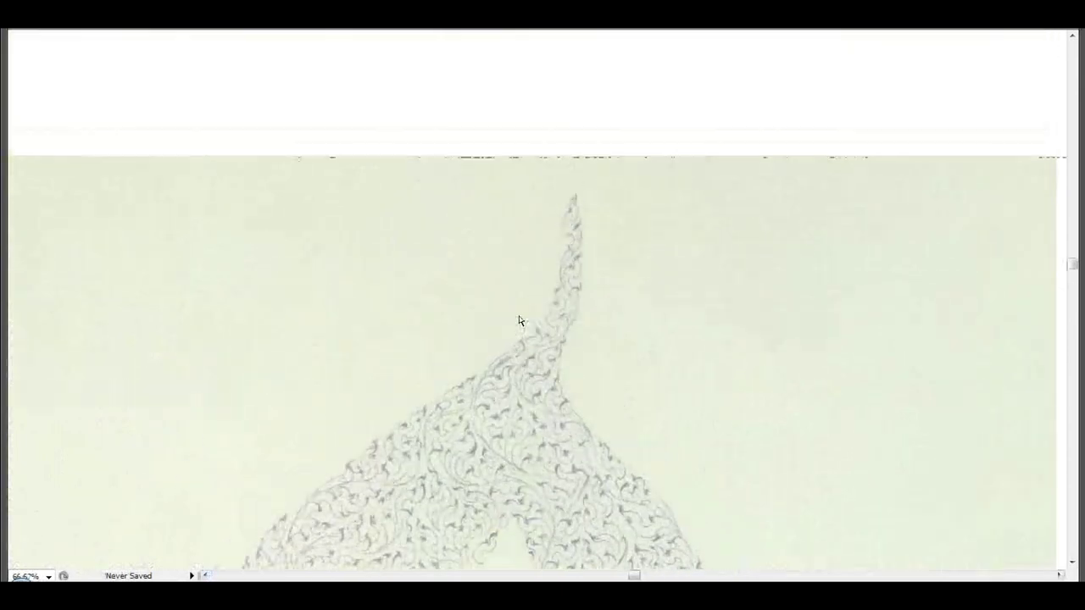
{"action": "scroll", "coordinate": [518, 317], "scroll_direction": "up", "scroll_amount": 3}
{"action": "scroll", "coordinate": [780, 312], "scroll_direction": "up", "scroll_amount": 5}
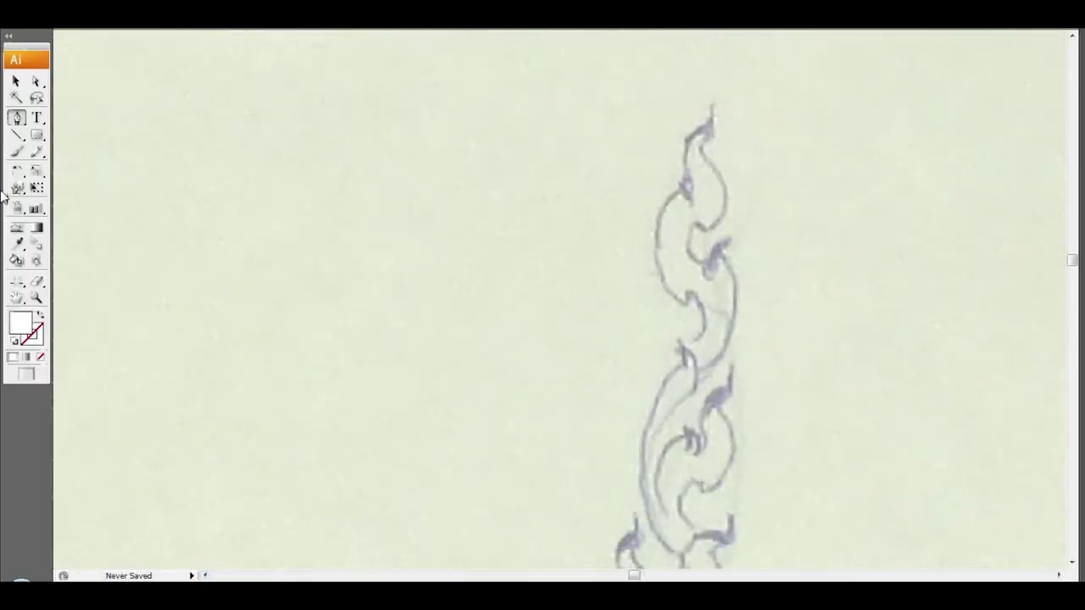
{"action": "left_click", "coordinate": [40, 316]}
{"action": "double_click", "coordinate": [31, 336]}
{"action": "left_click", "coordinate": [343, 395]}
{"action": "left_click", "coordinate": [706, 199]}
{"action": "key", "text": "Tab"}
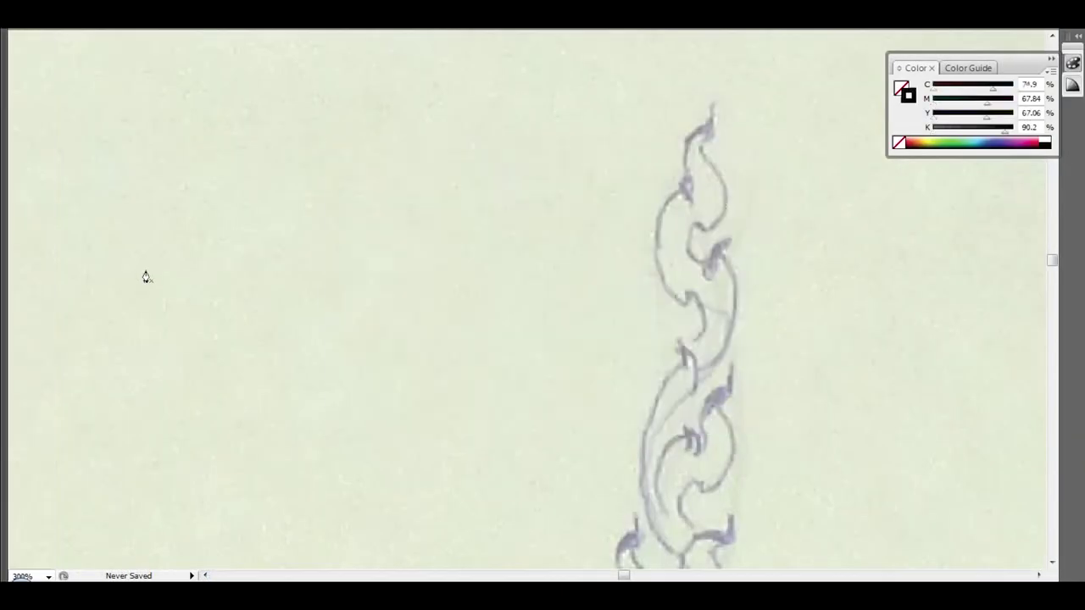
{"action": "left_click", "coordinate": [227, 40]}
- Zoom in on the stem top and begin the pen outline of the tip flame bud
{"action": "left_click", "coordinate": [227, 40]}
{"action": "scroll", "coordinate": [872, 217], "scroll_direction": "up", "scroll_amount": 3}
{"action": "left_click", "coordinate": [1015, 575]}
{"action": "scroll", "coordinate": [781, 312], "scroll_direction": "right", "scroll_amount": 3}
{"action": "left_click_drag", "start_coordinate": [634, 103], "coordinate": [650, 148]}
{"action": "left_click", "coordinate": [631, 133]}
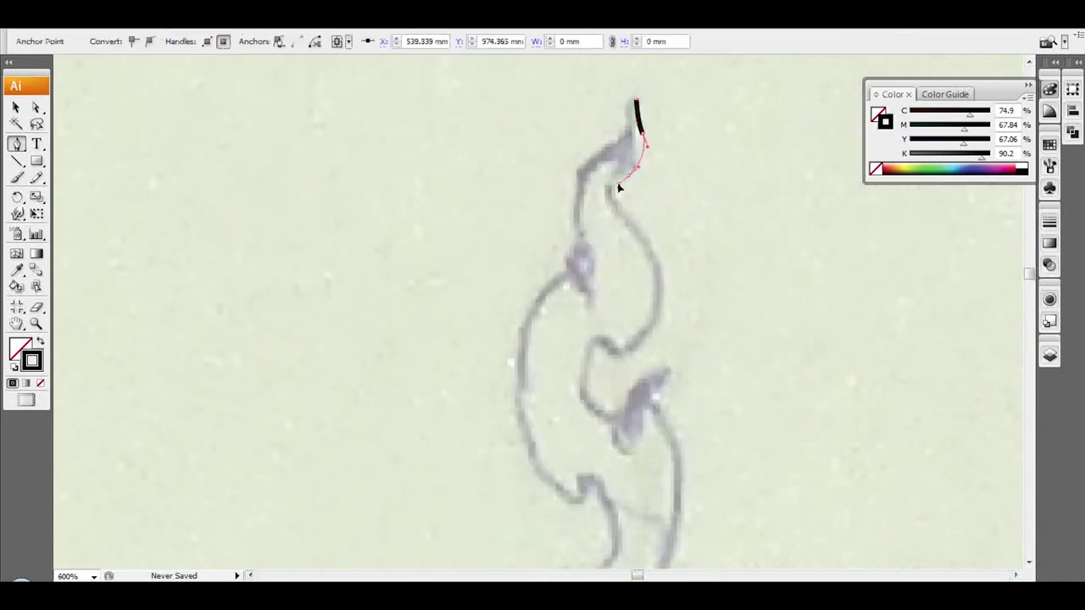
{"action": "scroll", "coordinate": [650, 296], "scroll_direction": "down", "scroll_amount": 1}
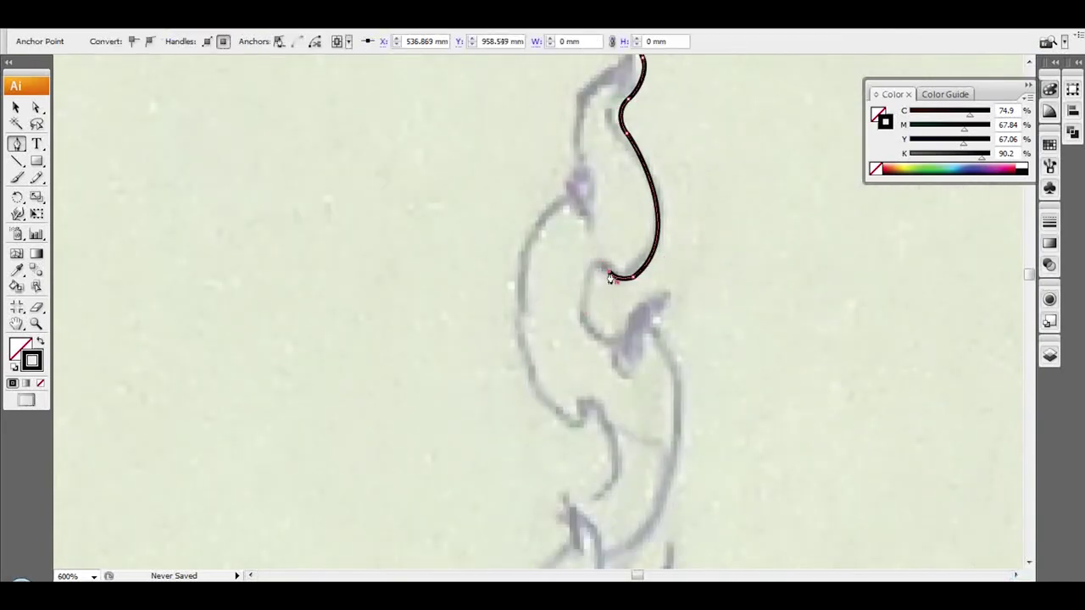
{"action": "scroll", "coordinate": [610, 276], "scroll_direction": "up", "scroll_amount": 3}
{"action": "left_click_drag", "start_coordinate": [773, 335], "coordinate": [749, 311]}
{"action": "left_click_drag", "start_coordinate": [875, 198], "coordinate": [875, 198]}
- Continue the flame bud outline down the stalk and back up, closing it at the tip
{"action": "scroll", "coordinate": [843, 264], "scroll_direction": "down", "scroll_amount": 2}
{"action": "scroll", "coordinate": [837, 261], "scroll_direction": "down", "scroll_amount": 3}
{"action": "scroll", "coordinate": [628, 311], "scroll_direction": "down", "scroll_amount": 3}
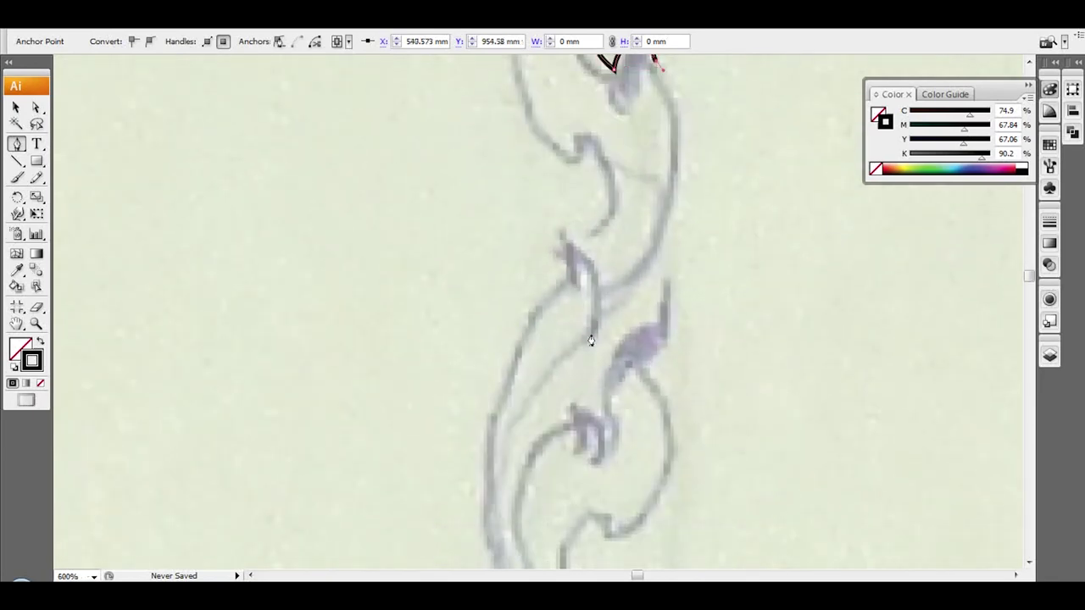
{"action": "left_click_drag", "start_coordinate": [457, 437], "coordinate": [445, 435]}
{"action": "scroll", "coordinate": [508, 339], "scroll_direction": "up", "scroll_amount": 2}
{"action": "left_click_drag", "start_coordinate": [576, 379], "coordinate": [557, 177]}
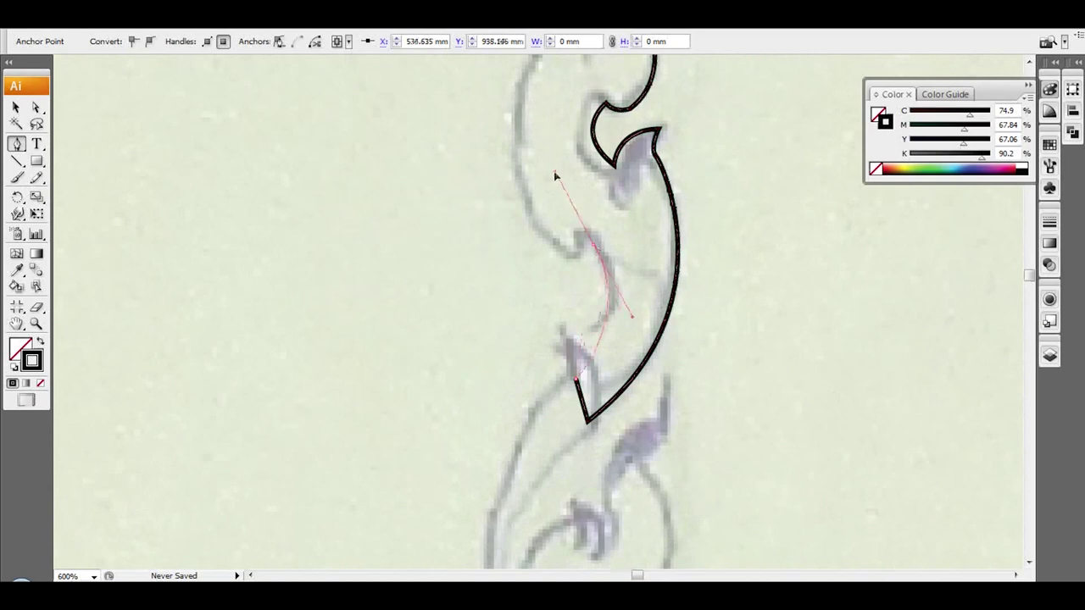
{"action": "scroll", "coordinate": [577, 258], "scroll_direction": "up", "scroll_amount": 3}
{"action": "left_click_drag", "start_coordinate": [556, 235], "coordinate": [566, 217]}
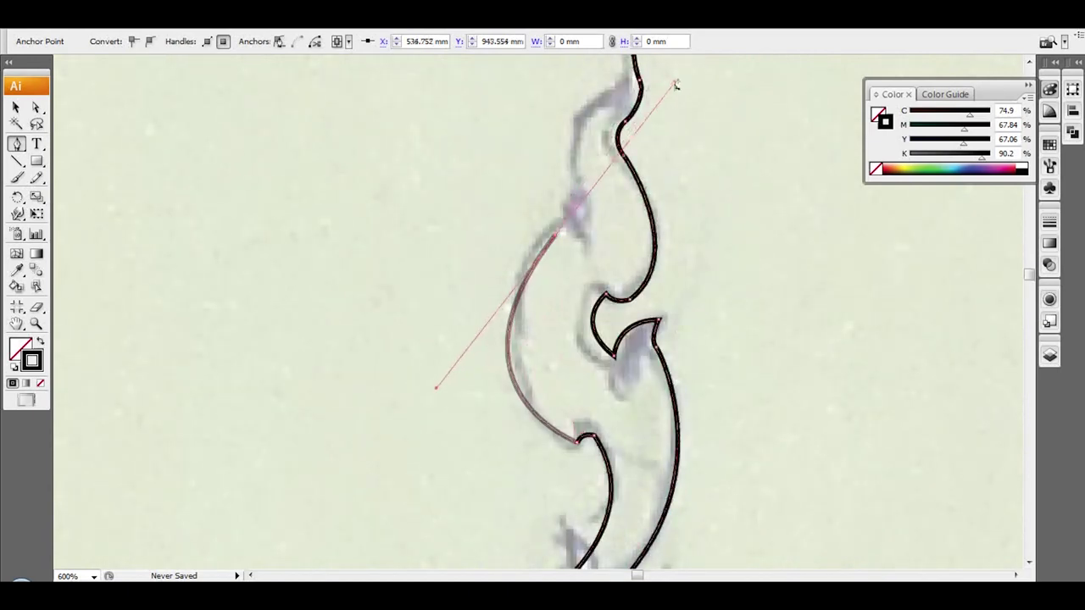
{"action": "scroll", "coordinate": [584, 247], "scroll_direction": "up", "scroll_amount": 1}
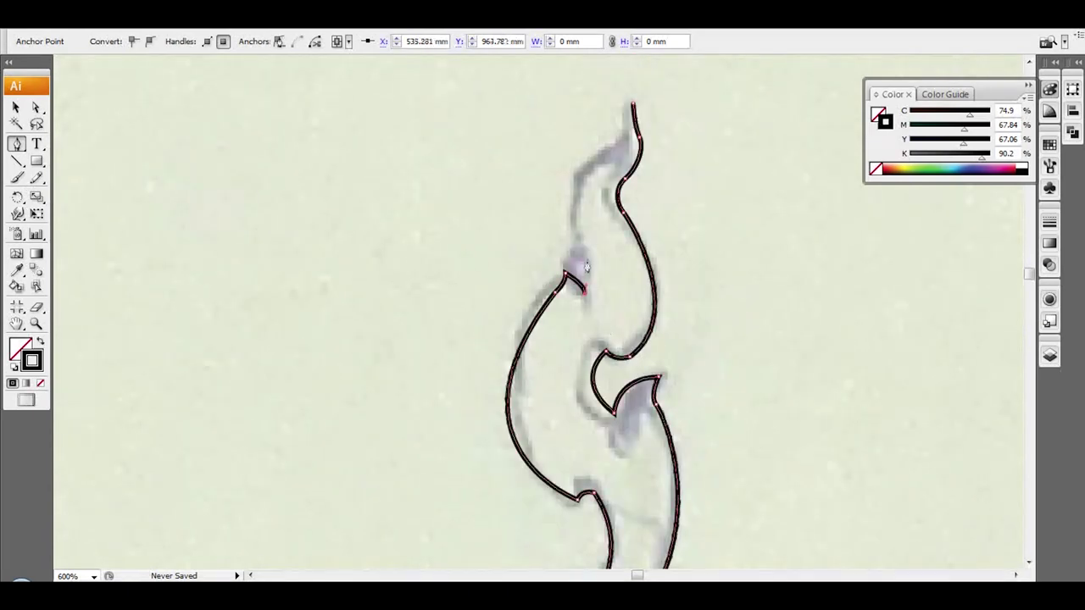
{"action": "scroll", "coordinate": [594, 229], "scroll_direction": "up", "scroll_amount": 1}
{"action": "left_click_drag", "start_coordinate": [602, 196], "coordinate": [668, 158]}
{"action": "left_click", "coordinate": [633, 145]}
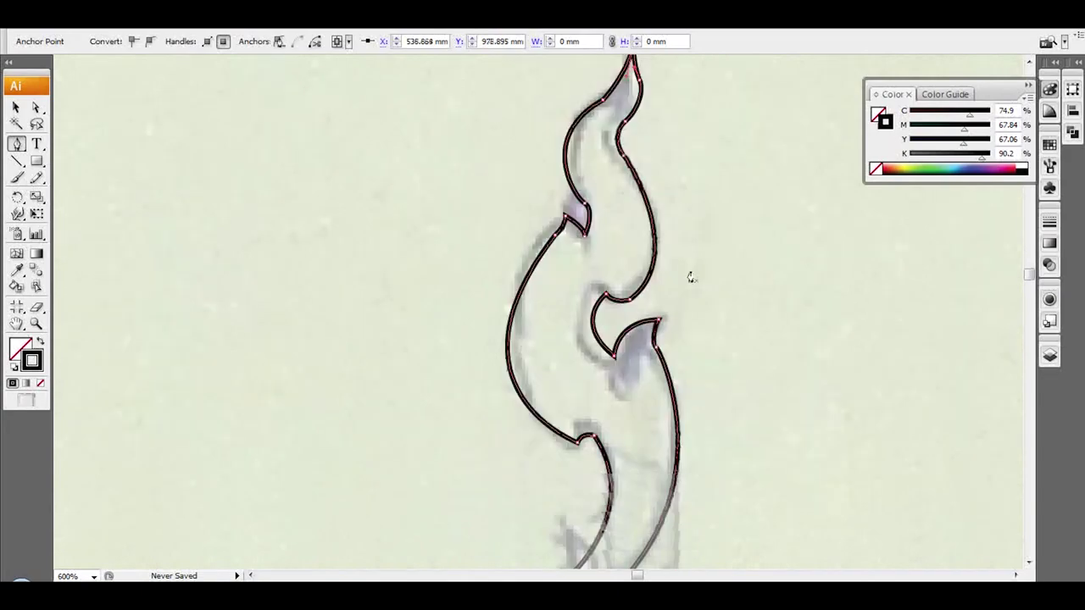
- Trace the next stalk below the bud as a closed curved outline
{"action": "scroll", "coordinate": [593, 254], "scroll_direction": "down", "scroll_amount": 2}
{"action": "scroll", "coordinate": [593, 254], "scroll_direction": "down", "scroll_amount": 1}
{"action": "left_click", "coordinate": [552, 177]}
{"action": "mouse_move", "coordinate": [612, 280]}
{"action": "left_mouse_down"}
{"action": "mouse_move", "coordinate": [572, 336]}
{"action": "mouse_move", "coordinate": [551, 329]}
{"action": "left_mouse_up"}
{"action": "scroll", "coordinate": [550, 329], "scroll_direction": "down", "scroll_amount": 1}
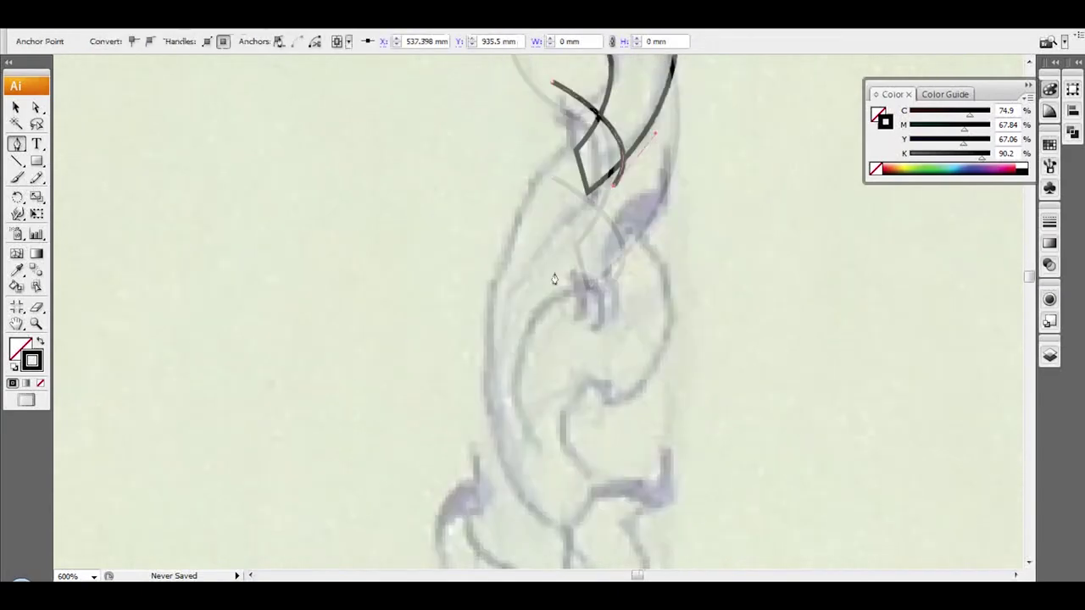
{"action": "scroll", "coordinate": [548, 325], "scroll_direction": "down", "scroll_amount": 1}
{"action": "left_click_drag", "start_coordinate": [576, 397], "coordinate": [517, 391]}
{"action": "scroll", "coordinate": [499, 332], "scroll_direction": "up", "scroll_amount": 2}
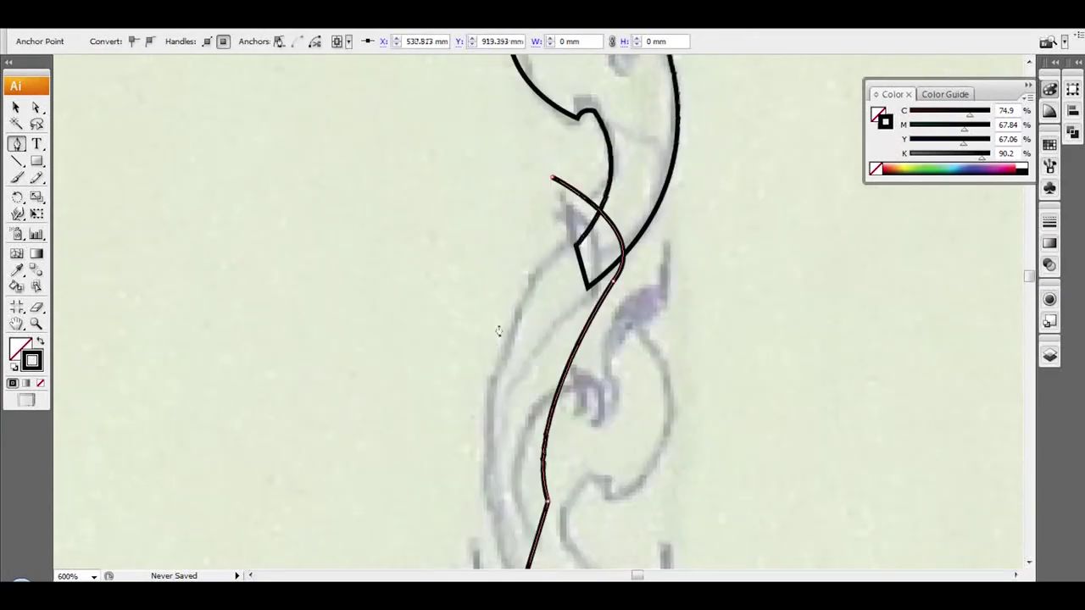
{"action": "left_click_drag", "start_coordinate": [626, 137], "coordinate": [695, 78]}
{"action": "left_click", "coordinate": [551, 180]}
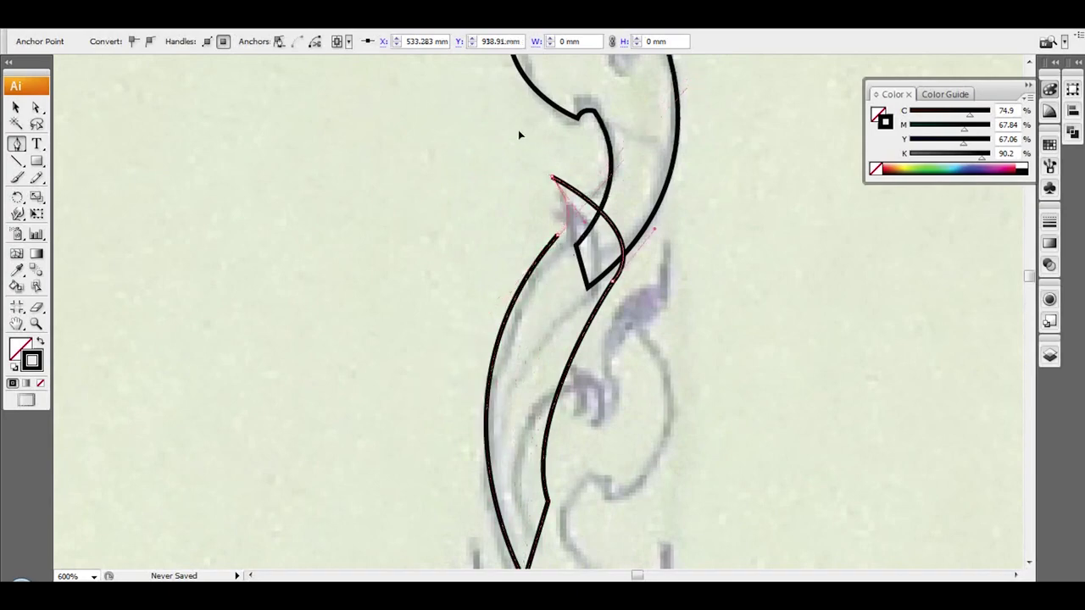
- Outline the right-hand leaf with curved segments and sharp corner anchors
{"action": "scroll", "coordinate": [517, 130], "scroll_direction": "down", "scroll_amount": 1}
{"action": "key", "text": "ctrl+plus"}
{"action": "left_click", "coordinate": [714, 178]}
{"action": "left_click_drag", "start_coordinate": [723, 237], "coordinate": [708, 287]}
{"action": "scroll", "coordinate": [729, 305], "scroll_direction": "down", "scroll_amount": 2}
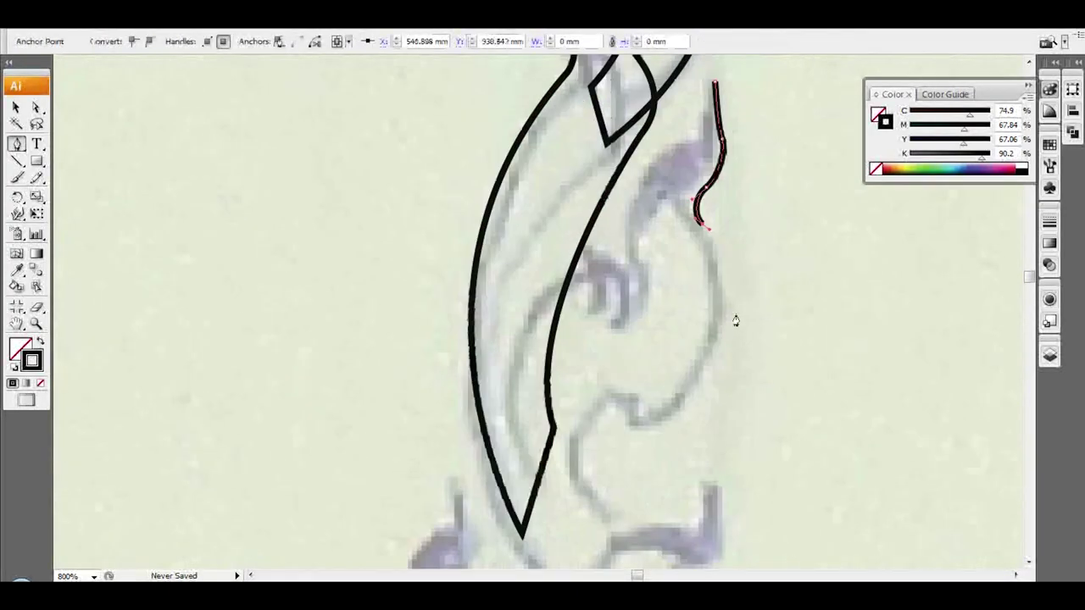
{"action": "scroll", "coordinate": [728, 305], "scroll_direction": "down", "scroll_amount": 1}
{"action": "left_click_drag", "start_coordinate": [661, 347], "coordinate": [569, 406]}
{"action": "left_click", "coordinate": [661, 348]}
{"action": "scroll", "coordinate": [642, 385], "scroll_direction": "down", "scroll_amount": 1}
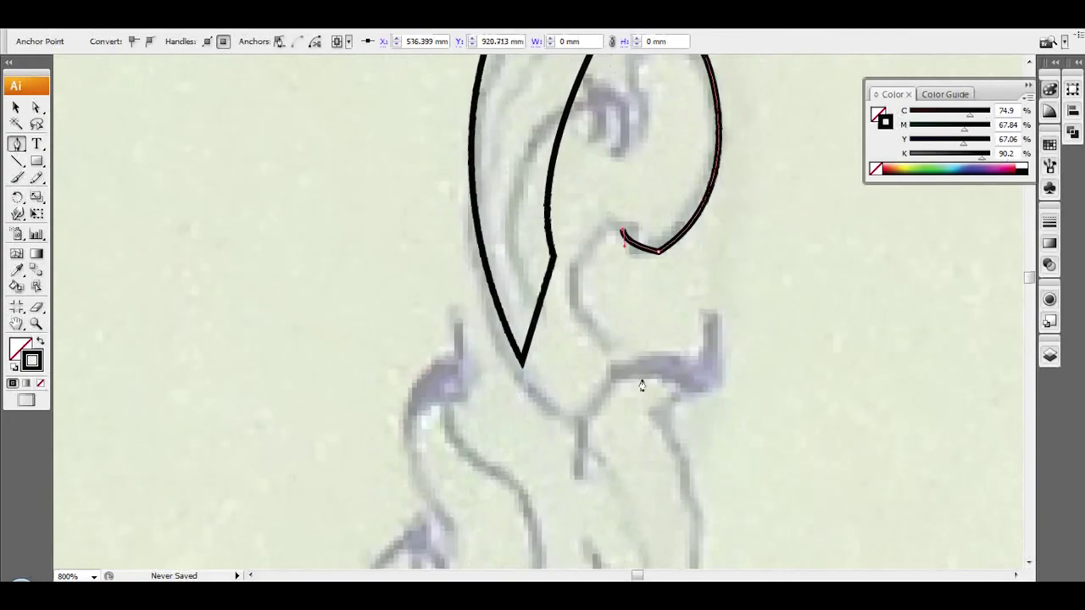
{"action": "scroll", "coordinate": [611, 486], "scroll_direction": "up", "scroll_amount": 2}
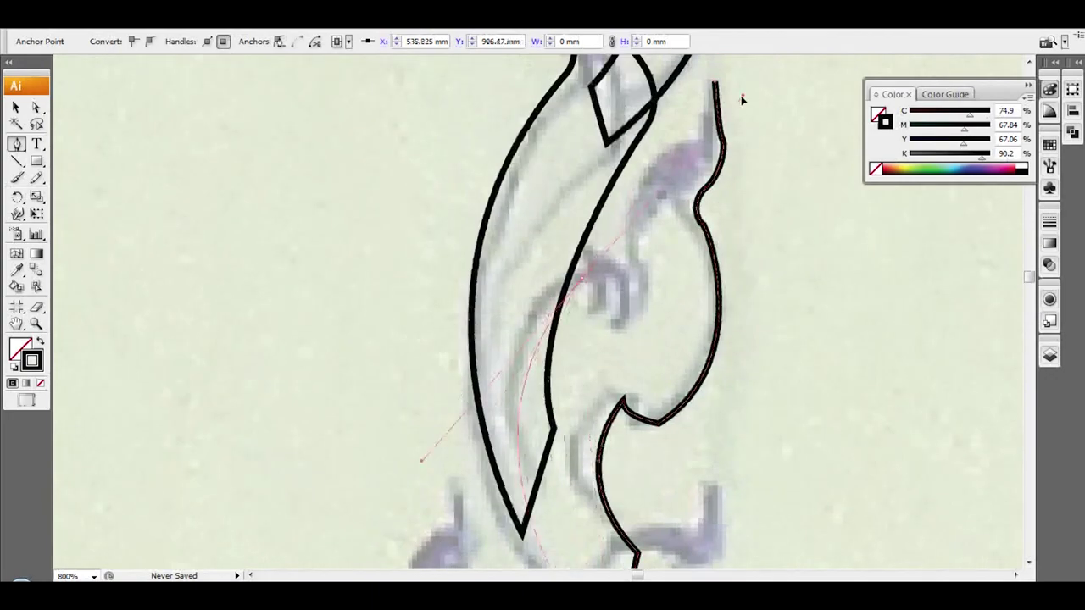
{"action": "left_click_drag", "start_coordinate": [741, 100], "coordinate": [811, 106]}
{"action": "left_click", "coordinate": [581, 279]}
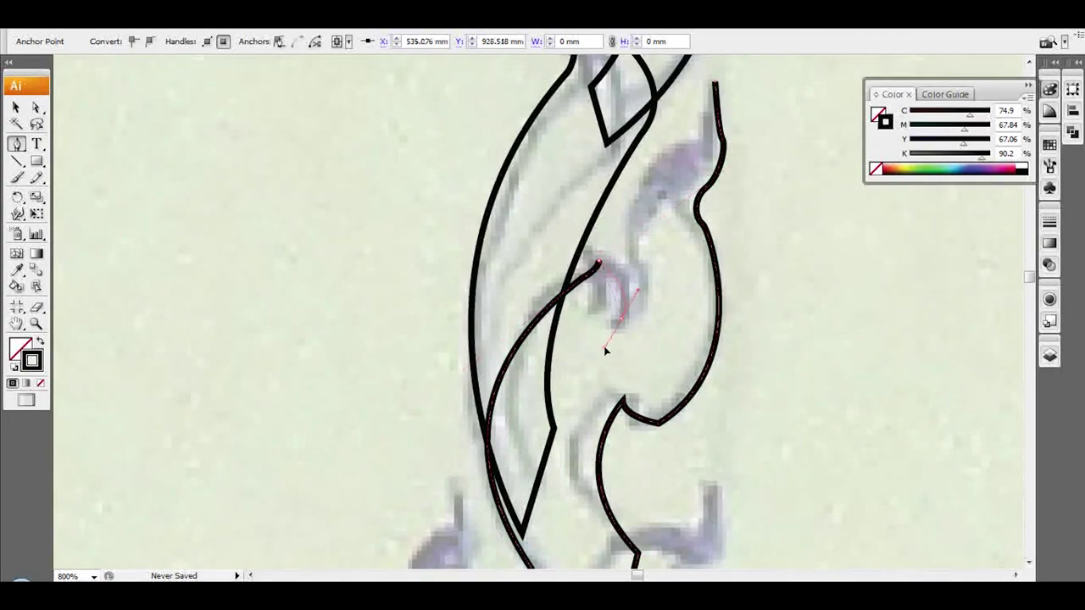
{"action": "left_click_drag", "start_coordinate": [640, 270], "coordinate": [659, 294]}
{"action": "scroll", "coordinate": [661, 289], "scroll_direction": "up", "scroll_amount": 1}
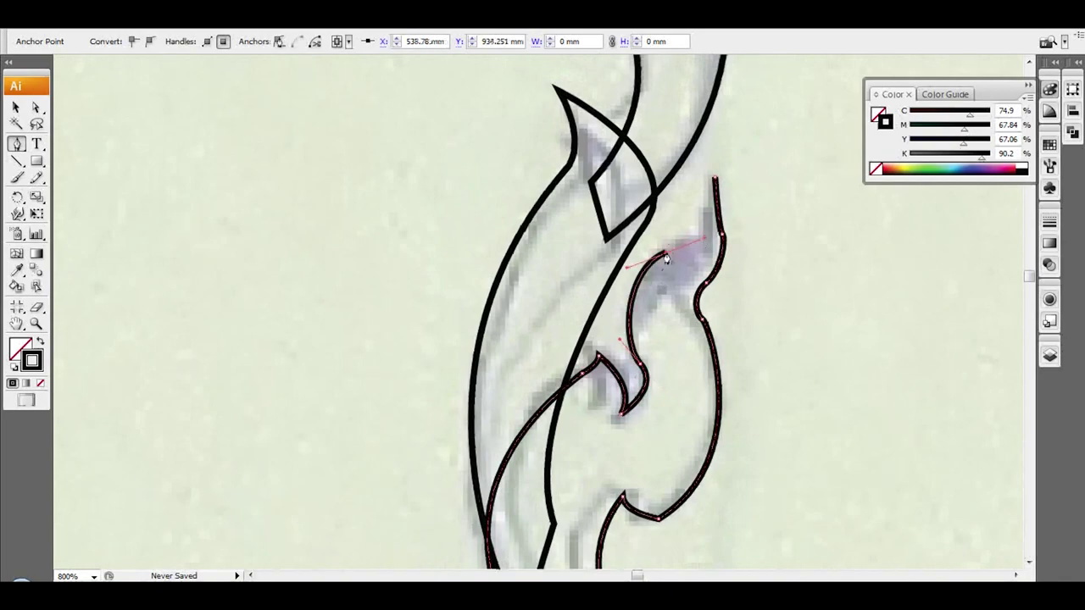
{"action": "scroll", "coordinate": [697, 209], "scroll_direction": "down", "scroll_amount": 5}
- Start outlining the small curl and extend the path down the long stalk
{"action": "left_click", "coordinate": [695, 193]}
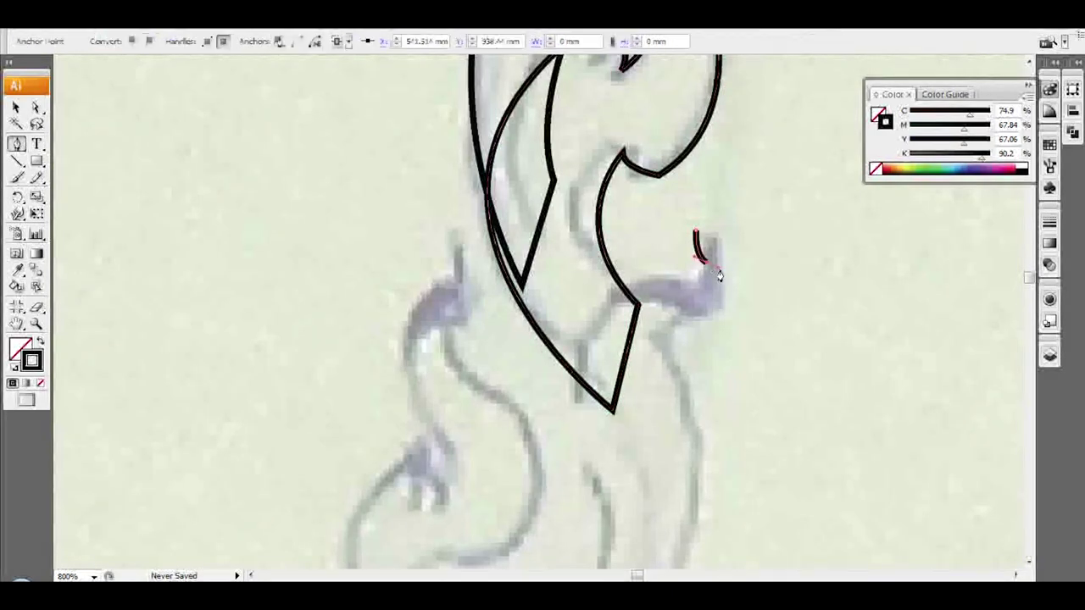
{"action": "left_click_drag", "start_coordinate": [707, 292], "coordinate": [682, 303]}
{"action": "key", "text": "ctrl+minus"}
{"action": "scroll", "coordinate": [454, 414], "scroll_direction": "down", "scroll_amount": 3}
{"action": "left_click_drag", "start_coordinate": [533, 342], "coordinate": [489, 402]}
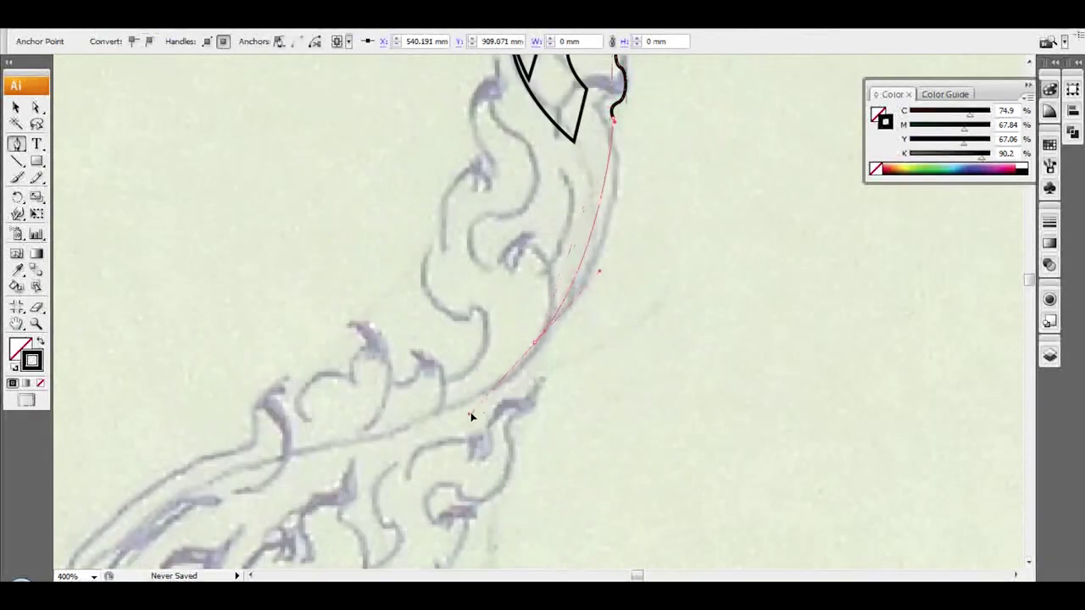
- Zoom in and trace smooth curves down the next part of the stalk
{"action": "scroll", "coordinate": [534, 282], "scroll_direction": "up", "scroll_amount": 3}
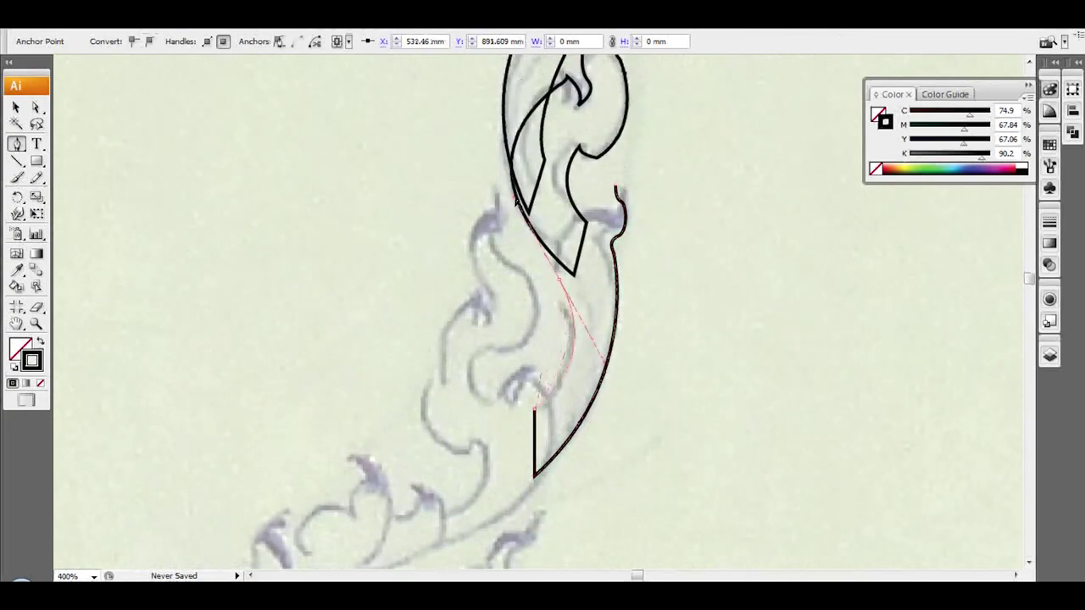
{"action": "key", "text": "ctrl+plus"}
{"action": "scroll", "coordinate": [593, 305], "scroll_direction": "down", "scroll_amount": 3}
{"action": "left_click_drag", "start_coordinate": [659, 307], "coordinate": [788, 288]}
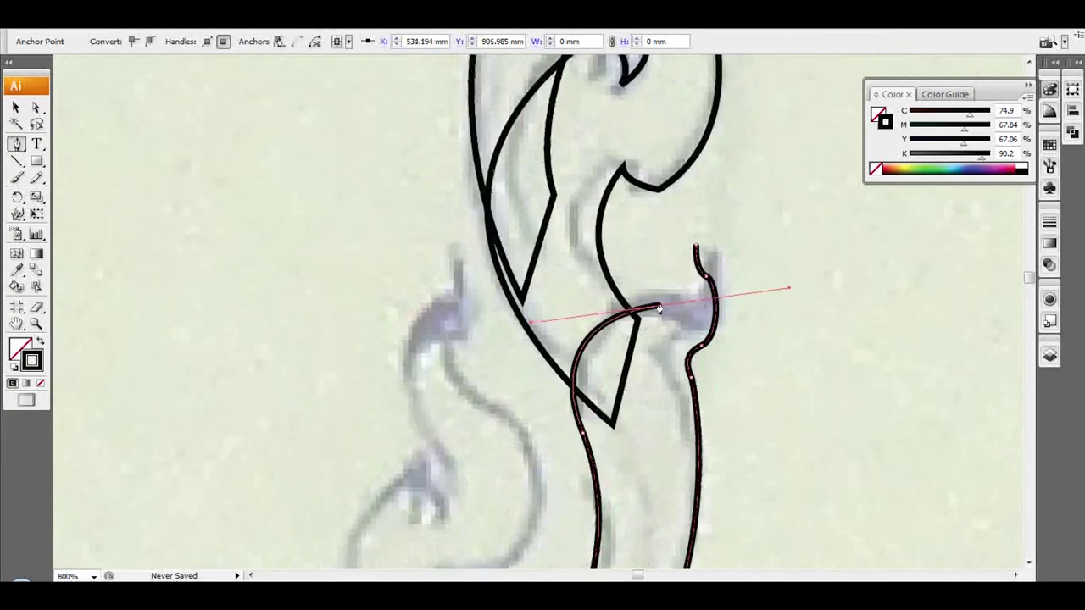
{"action": "scroll", "coordinate": [694, 248], "scroll_direction": "down", "scroll_amount": 3}
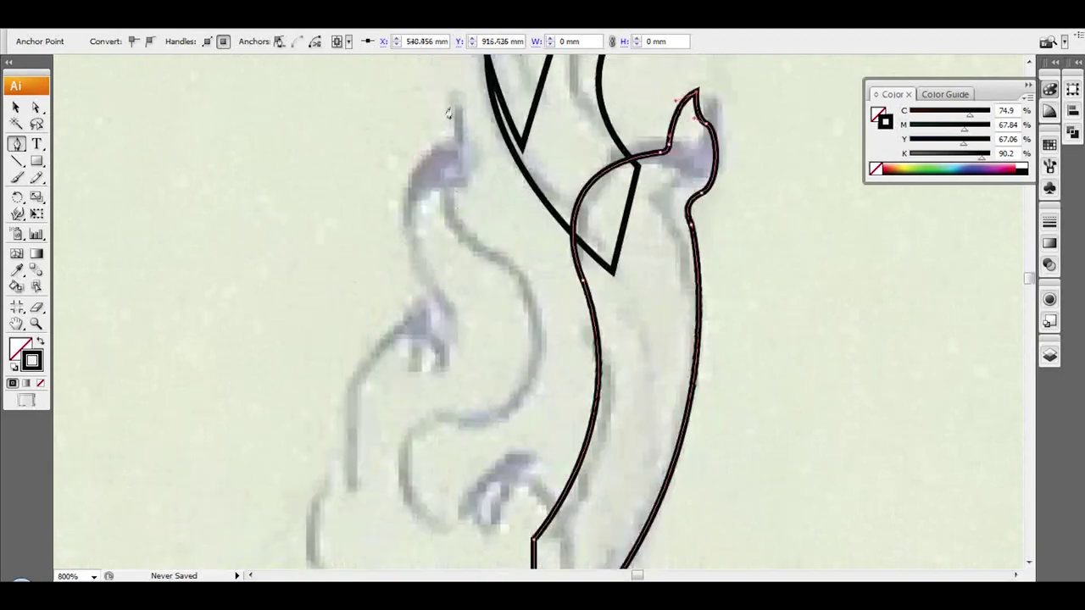
{"action": "left_click_drag", "start_coordinate": [462, 123], "coordinate": [473, 151]}
{"action": "mouse_move", "coordinate": [504, 334]}
{"action": "left_mouse_down"}
{"action": "mouse_move", "coordinate": [473, 352]}
{"action": "mouse_move", "coordinate": [530, 394]}
{"action": "left_mouse_up"}
{"action": "scroll", "coordinate": [474, 352], "scroll_direction": "down", "scroll_amount": 3}
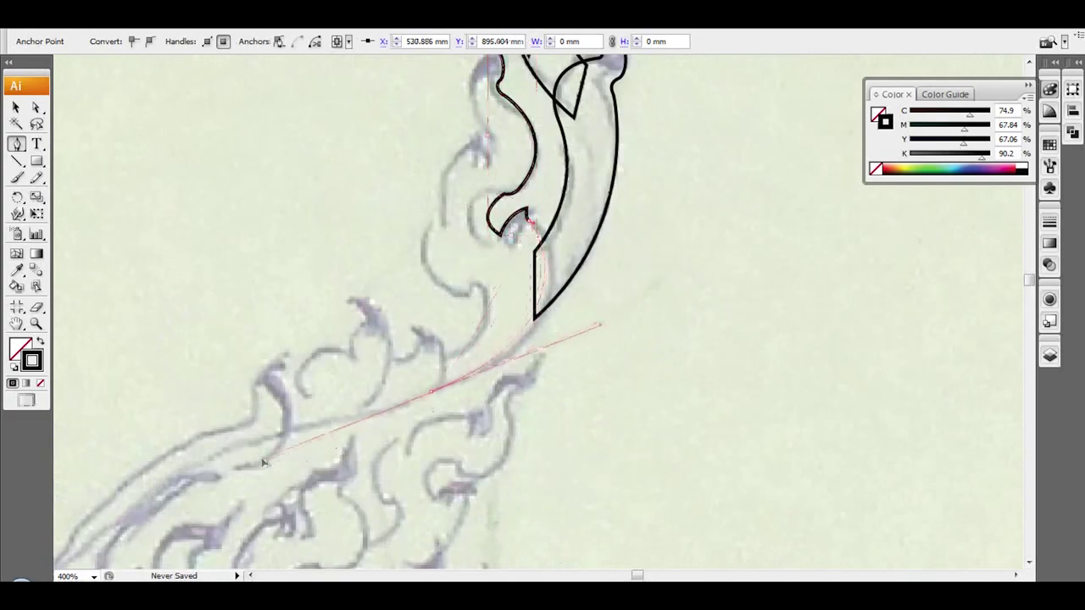
- Outline the scrolling leaf with a sharp tip and its curved lower edge
{"action": "left_click_drag", "start_coordinate": [263, 462], "coordinate": [251, 458]}
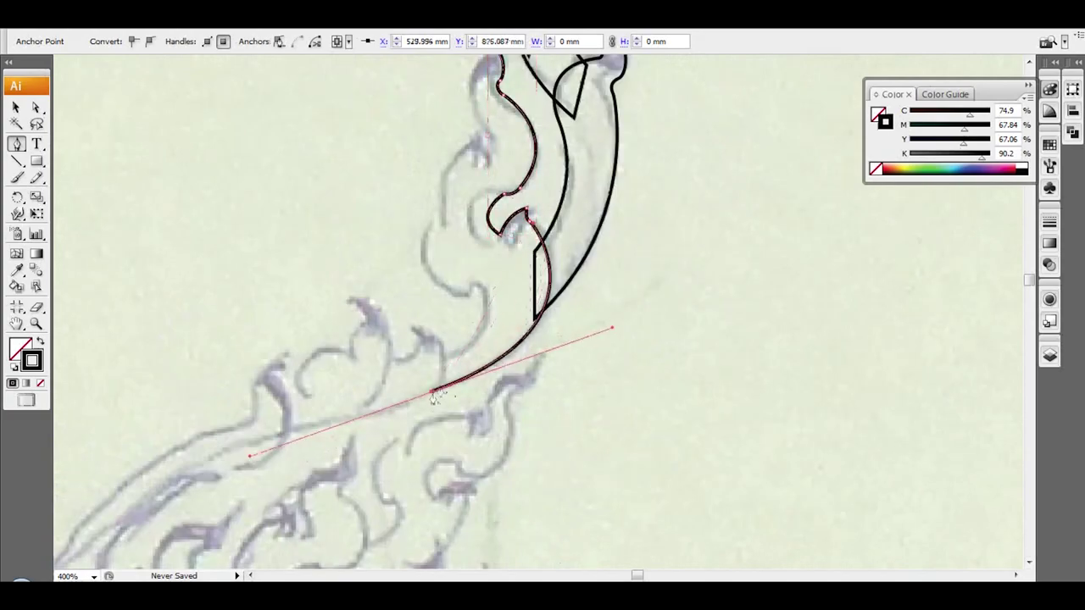
{"action": "left_click", "coordinate": [430, 356]}
{"action": "left_click_drag", "start_coordinate": [421, 329], "coordinate": [345, 240]}
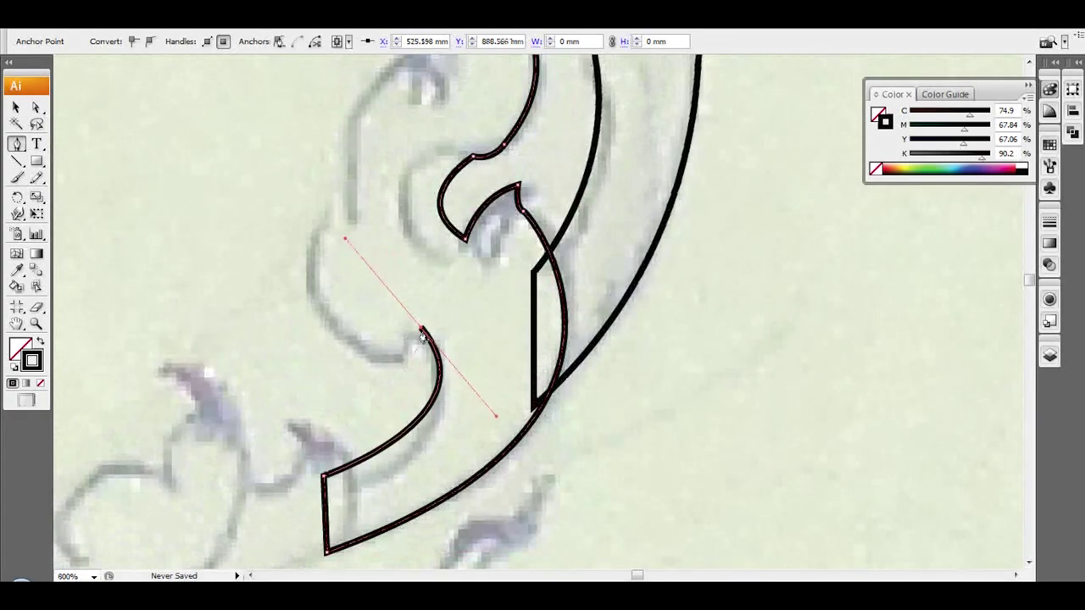
{"action": "mouse_move", "coordinate": [339, 322]}
{"action": "left_mouse_down"}
{"action": "mouse_move", "coordinate": [372, 254]}
{"action": "mouse_move", "coordinate": [428, 210]}
{"action": "left_mouse_up"}
{"action": "key", "text": "ctrl+plus"}
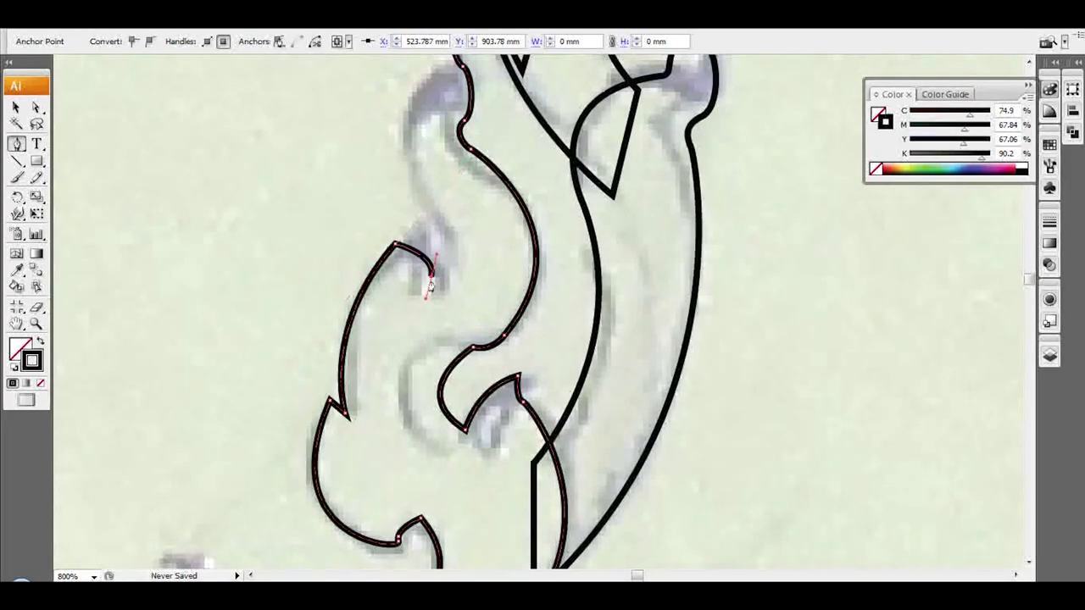
{"action": "scroll", "coordinate": [429, 287], "scroll_direction": "up", "scroll_amount": 1}
{"action": "scroll", "coordinate": [428, 271], "scroll_direction": "up", "scroll_amount": 2}
- Continue the leaf edge along the long stalk to a corner at the bud tip
{"action": "left_click_drag", "start_coordinate": [421, 240], "coordinate": [474, 176]}
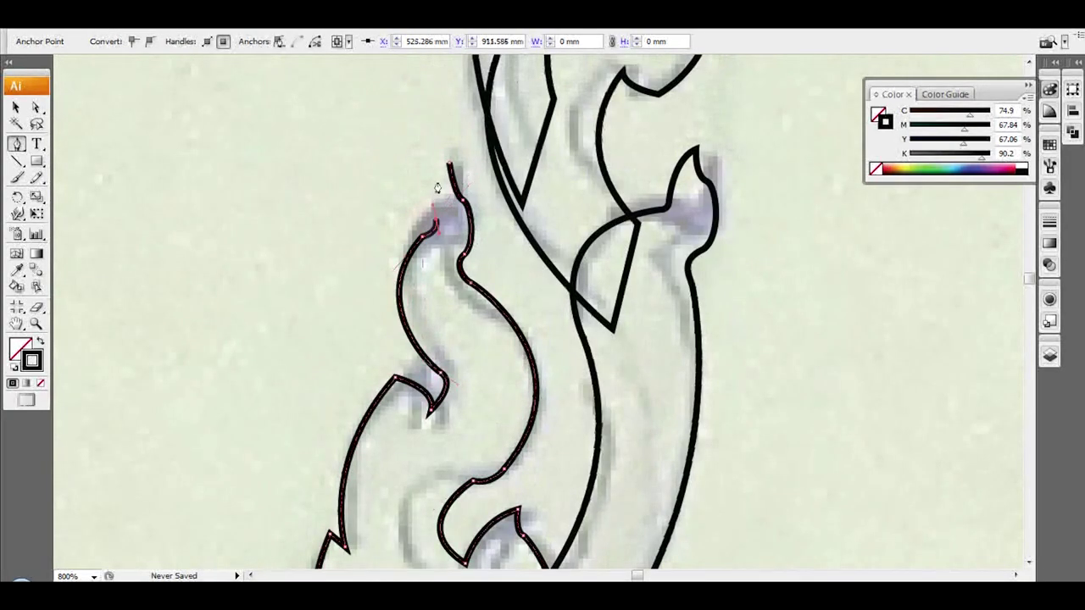
{"action": "scroll", "coordinate": [450, 165], "scroll_direction": "down", "scroll_amount": 10}
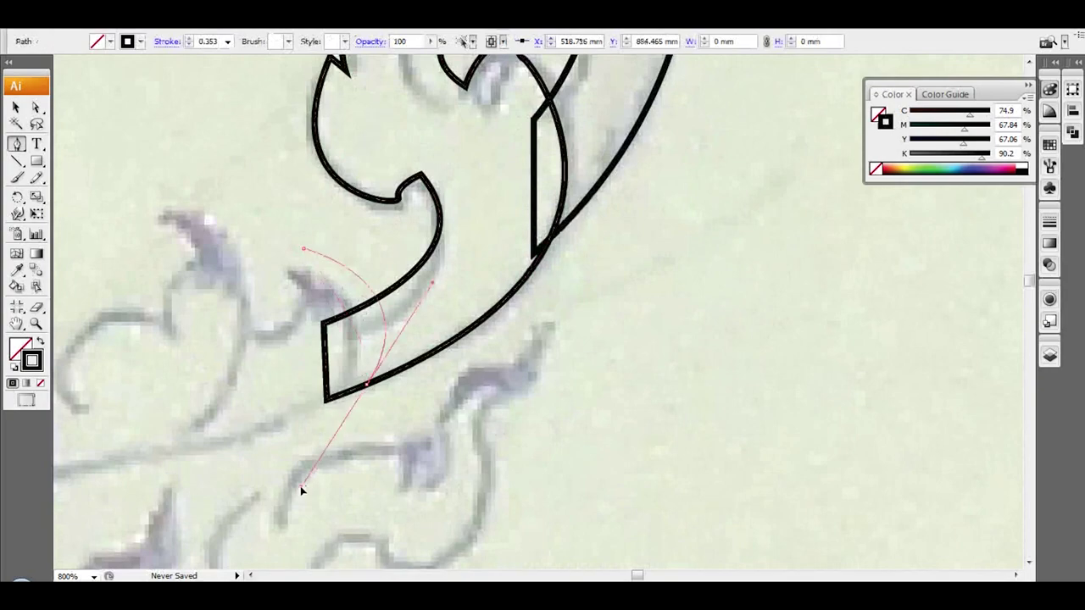
{"action": "left_click_drag", "start_coordinate": [301, 489], "coordinate": [301, 488]}
{"action": "scroll", "coordinate": [147, 457], "scroll_direction": "left", "scroll_amount": 5}
{"action": "left_click_drag", "start_coordinate": [568, 446], "coordinate": [356, 462]}
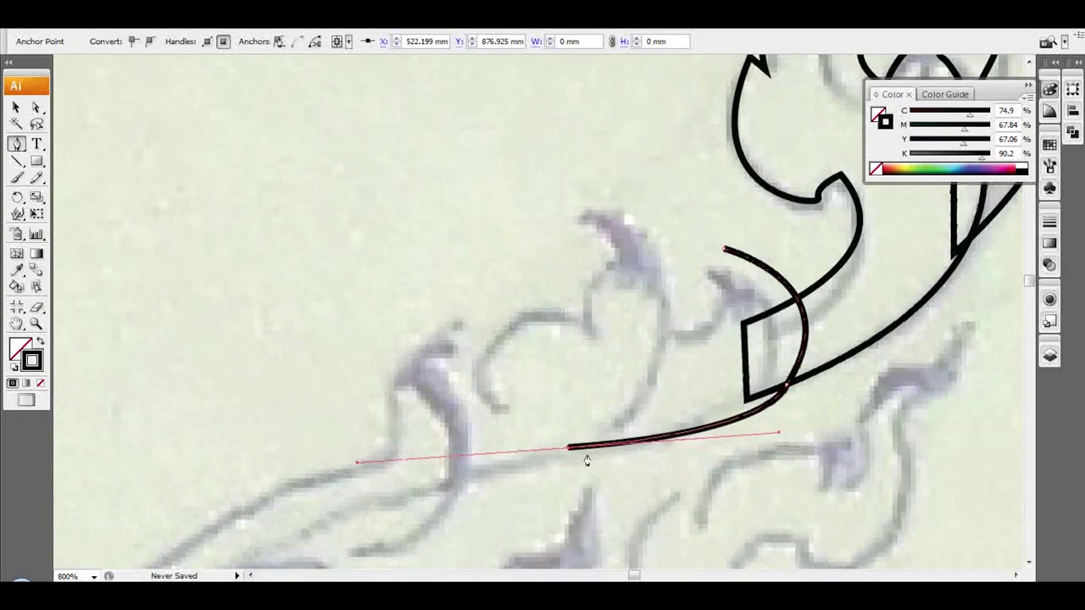
{"action": "left_click", "coordinate": [647, 330]}
- Begin a new outline around the flame bud, cornered at its base and curl
{"action": "left_click", "coordinate": [594, 205]}
{"action": "scroll", "coordinate": [625, 366], "scroll_direction": "down", "scroll_amount": 2}
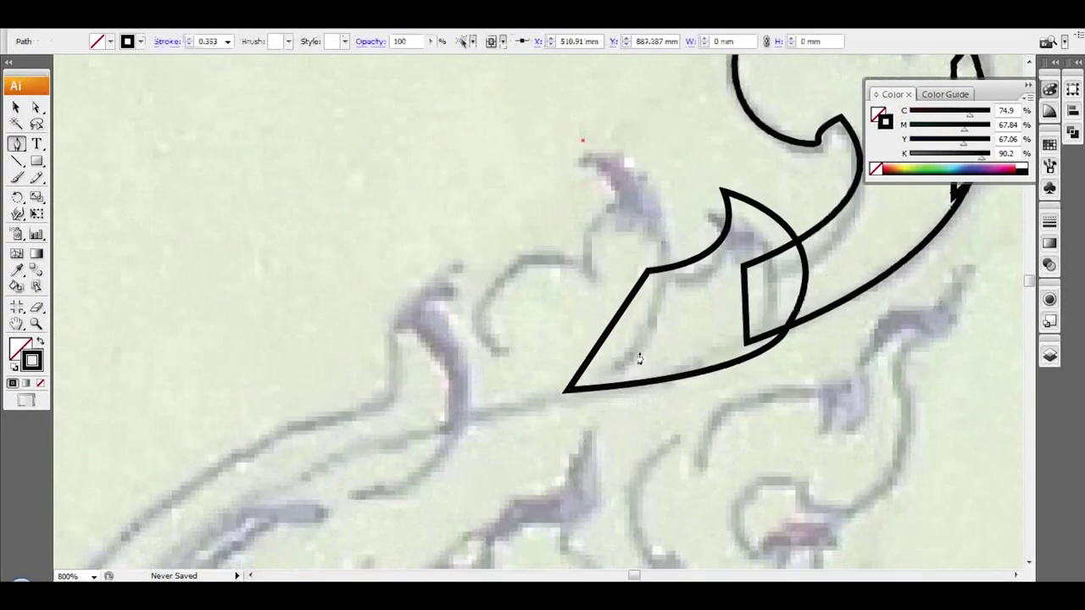
{"action": "left_click_drag", "start_coordinate": [540, 502], "coordinate": [539, 502]}
{"action": "left_click_drag", "start_coordinate": [414, 464], "coordinate": [242, 475]}
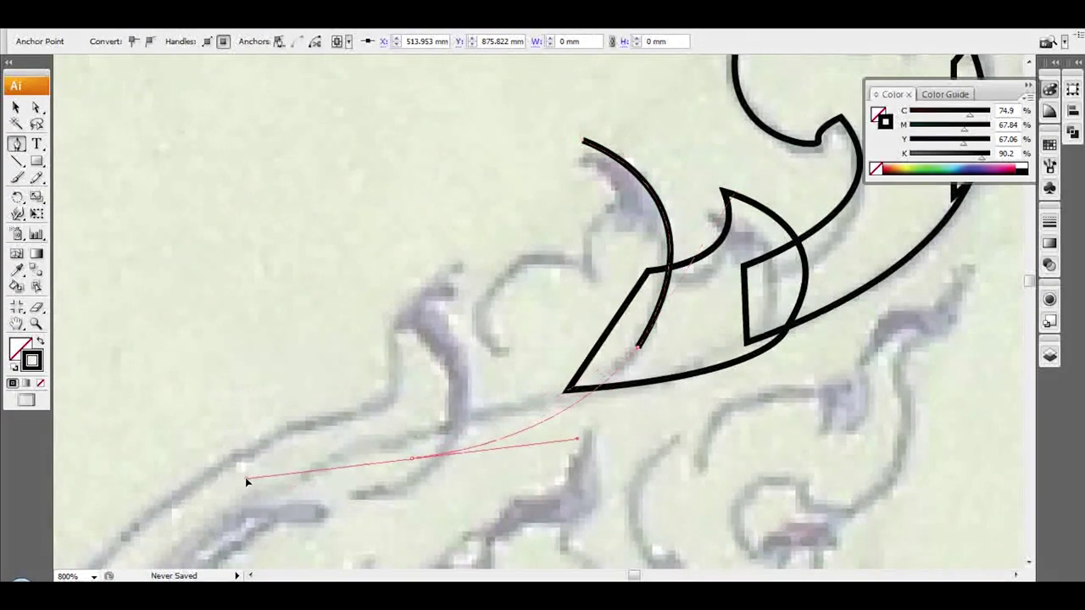
{"action": "scroll", "coordinate": [430, 373], "scroll_direction": "up", "scroll_amount": 2}
{"action": "left_click", "coordinate": [430, 428]}
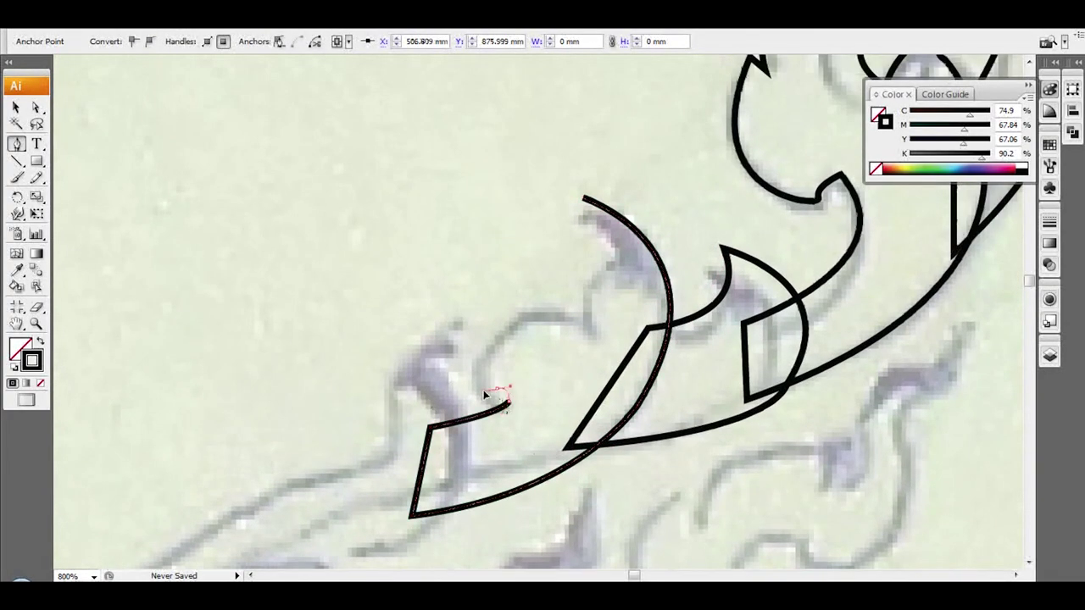
{"action": "left_click", "coordinate": [489, 392]}
{"action": "scroll", "coordinate": [481, 366], "scroll_direction": "up", "scroll_amount": 1}
- Redo the misplaced curve more smoothly and trace the bud's scalloped edge
{"action": "key", "text": "ctrl+z"}
{"action": "left_click_drag", "start_coordinate": [566, 362], "coordinate": [645, 373]}
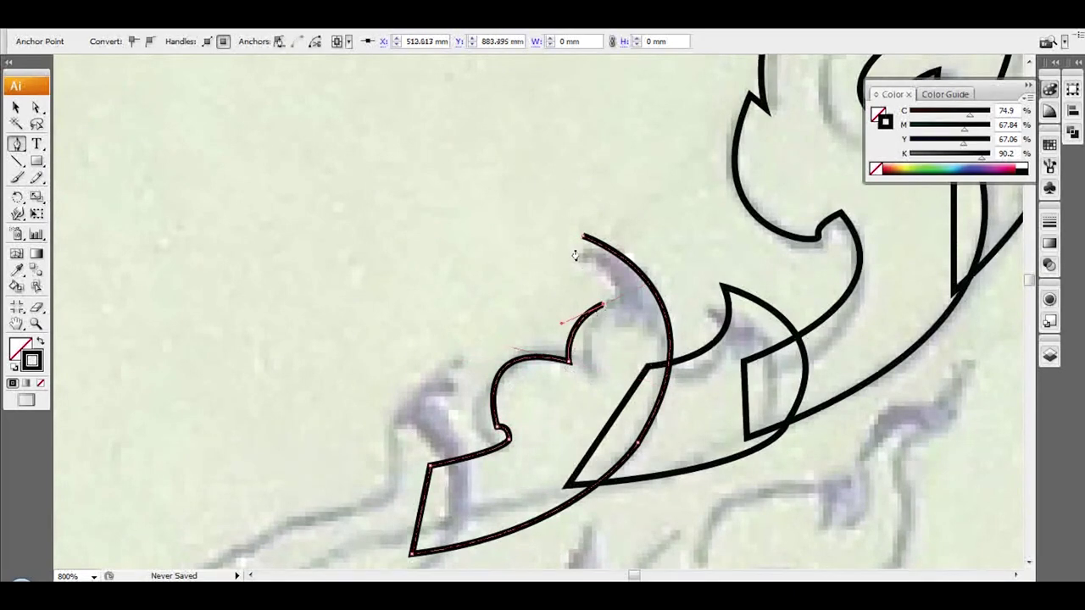
{"action": "scroll", "coordinate": [545, 201], "scroll_direction": "down", "scroll_amount": 4}
{"action": "left_click", "coordinate": [440, 222]}
{"action": "left_click_drag", "start_coordinate": [410, 251], "coordinate": [394, 256]}
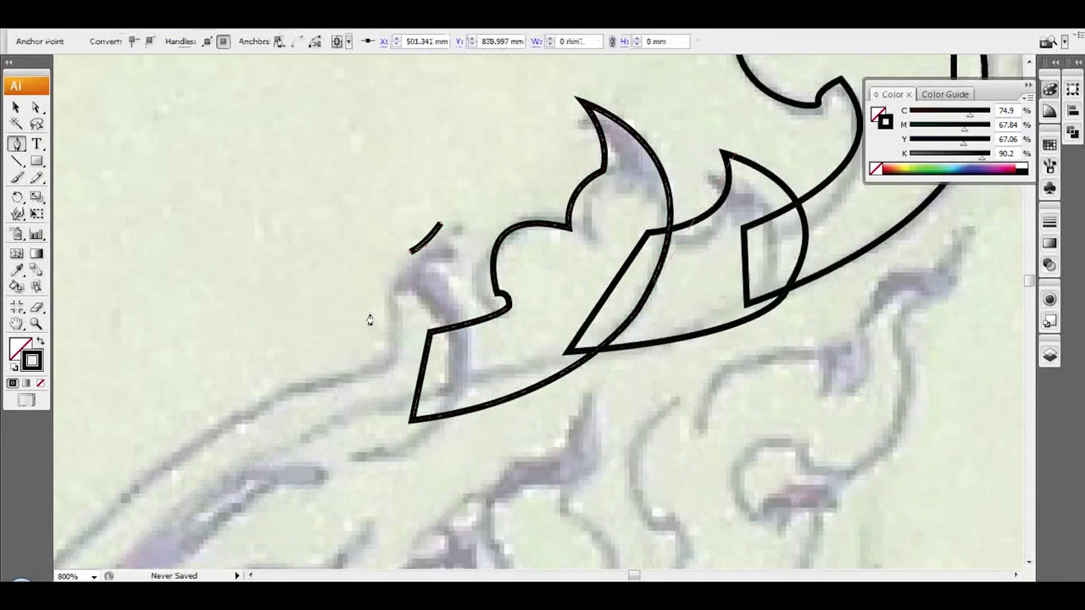
- Extend the outline down the long leaf edge to a sharp point
{"action": "scroll", "coordinate": [402, 348], "scroll_direction": "down", "scroll_amount": 3}
{"action": "key", "text": "ctrl+minus"}
{"action": "key", "text": "ctrl+minus"}
{"action": "scroll", "coordinate": [235, 366], "scroll_direction": "up", "scroll_amount": 1}
{"action": "mouse_move", "coordinate": [234, 363]}
{"action": "left_mouse_down"}
{"action": "mouse_move", "coordinate": [188, 561]}
{"action": "mouse_move", "coordinate": [178, 562]}
{"action": "left_mouse_up"}
{"action": "left_click", "coordinate": [311, 323]}
- Zoom in and curve the outline along the stalk's upper edge
{"action": "scroll", "coordinate": [379, 291], "scroll_direction": "up", "scroll_amount": 3}
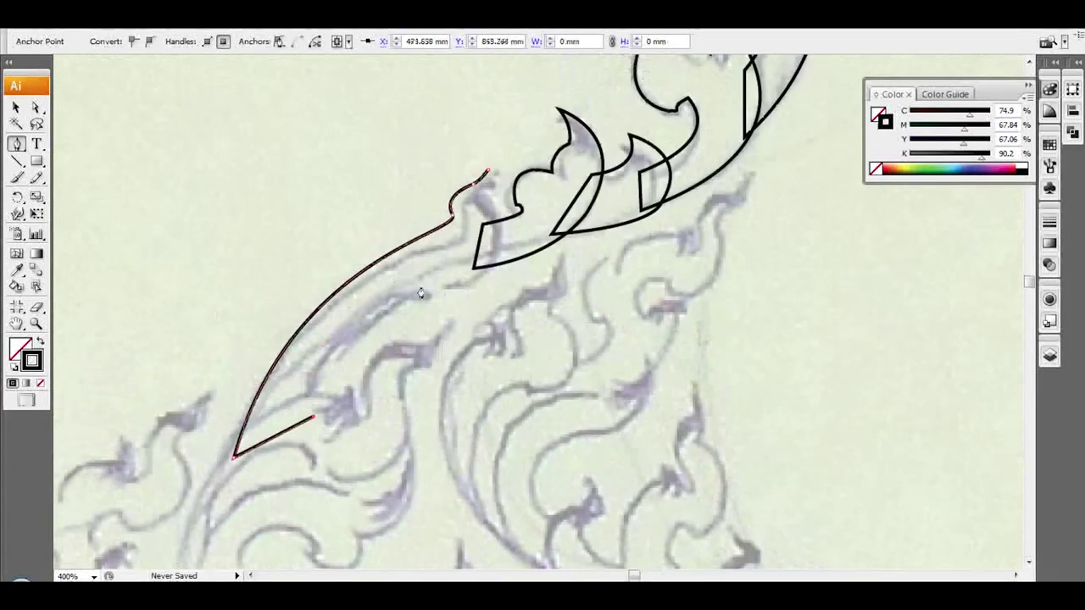
{"action": "key", "text": "ctrl+plus"}
{"action": "scroll", "coordinate": [441, 288], "scroll_direction": "up", "scroll_amount": 1}
{"action": "scroll", "coordinate": [441, 288], "scroll_direction": "up", "scroll_amount": 1}
{"action": "left_click_drag", "start_coordinate": [437, 258], "coordinate": [364, 125]}
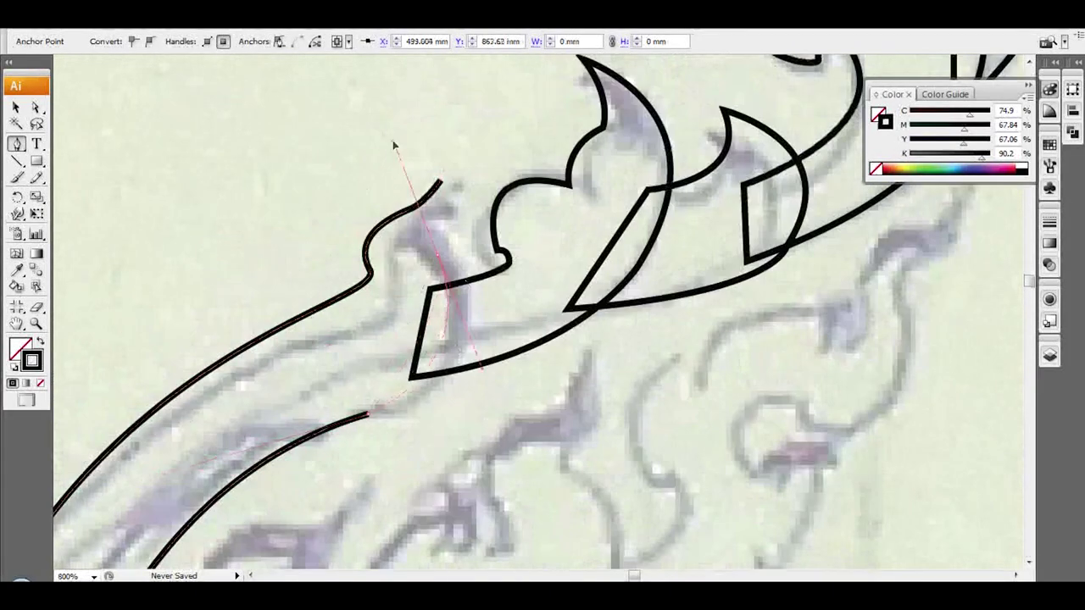
{"action": "scroll", "coordinate": [509, 395], "scroll_direction": "down", "scroll_amount": 5}
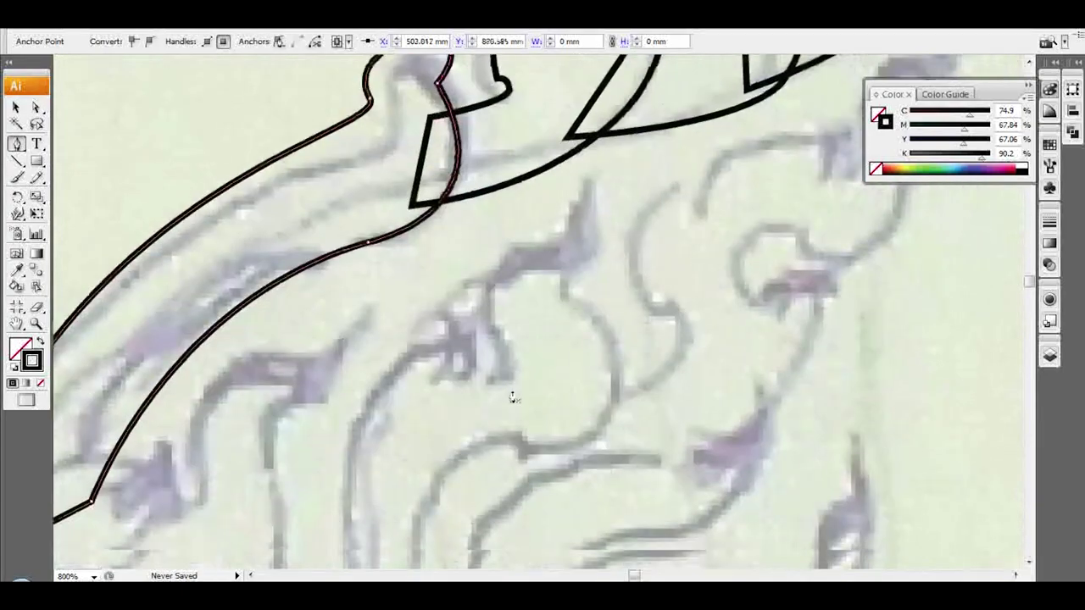
{"action": "scroll", "coordinate": [509, 395], "scroll_direction": "up", "scroll_amount": 5}
{"action": "scroll", "coordinate": [593, 339], "scroll_direction": "right", "scroll_amount": 5}
{"action": "left_click_drag", "start_coordinate": [678, 346], "coordinate": [683, 356]}
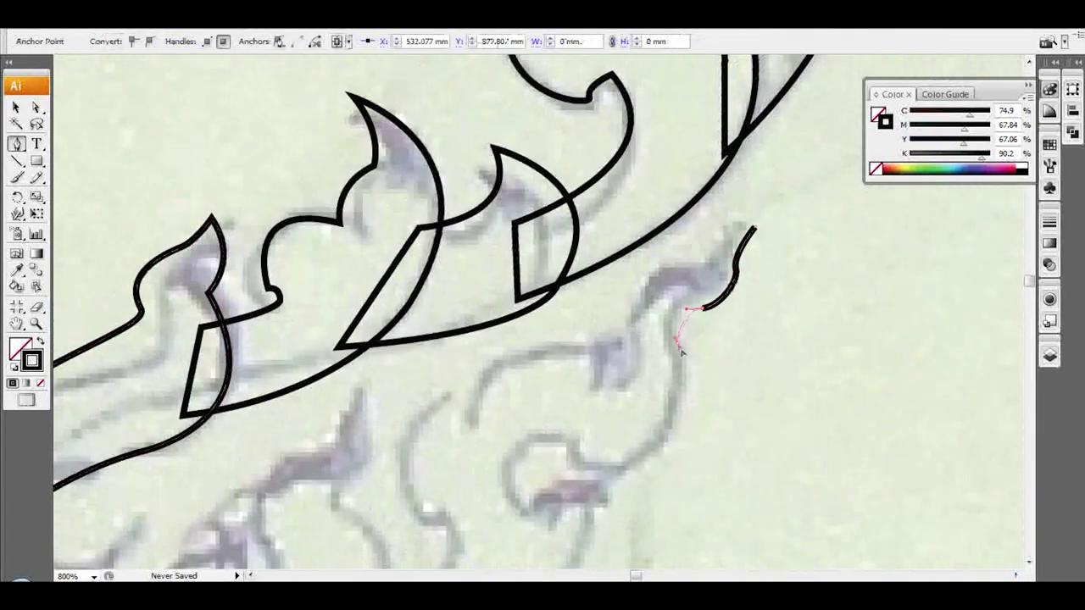
- Continue the spiral curve and place a corner at the leaf tip
{"action": "scroll", "coordinate": [635, 381], "scroll_direction": "down", "scroll_amount": 2}
{"action": "left_click", "coordinate": [577, 379]}
{"action": "scroll", "coordinate": [531, 415], "scroll_direction": "down", "scroll_amount": 1}
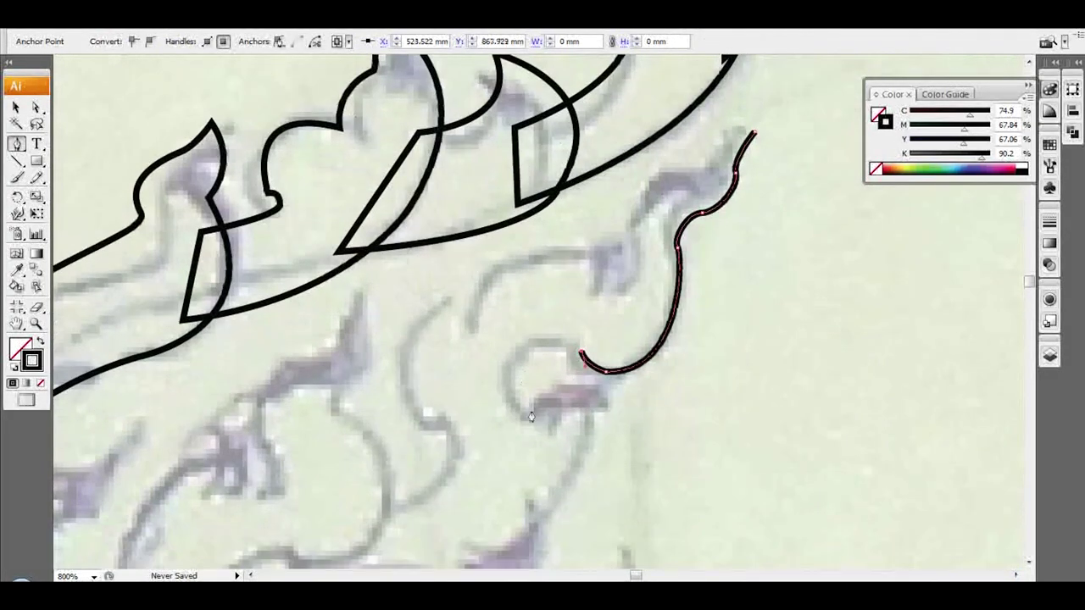
{"action": "scroll", "coordinate": [586, 382], "scroll_direction": "down", "scroll_amount": 2}
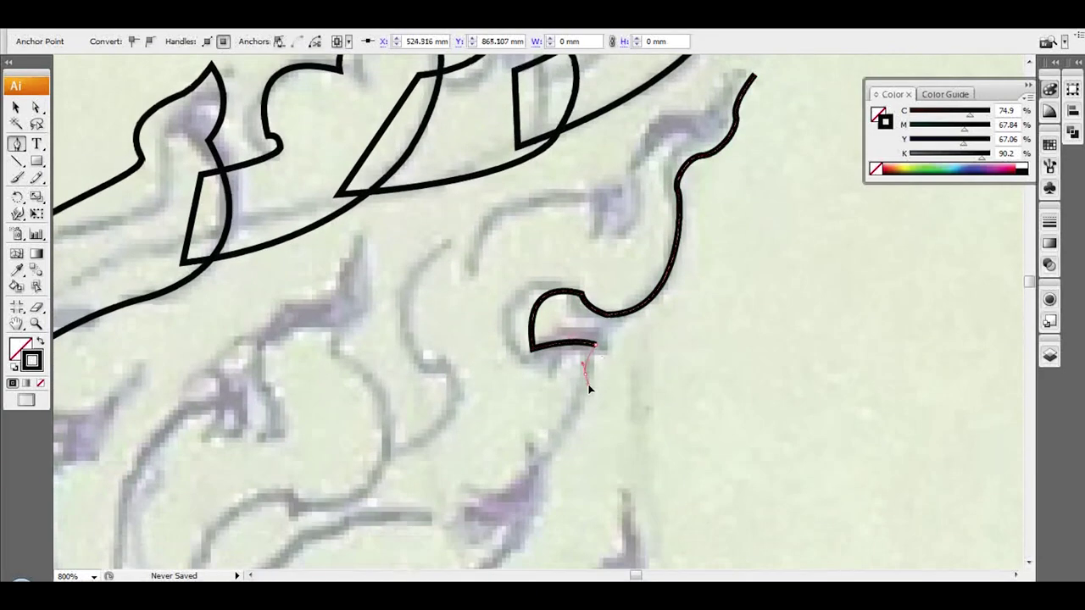
{"action": "scroll", "coordinate": [440, 398], "scroll_direction": "down", "scroll_amount": 5}
{"action": "left_click_drag", "start_coordinate": [364, 388], "coordinate": [194, 407]}
{"action": "scroll", "coordinate": [330, 414], "scroll_direction": "down", "scroll_amount": 7}
{"action": "scroll", "coordinate": [331, 413], "scroll_direction": "up", "scroll_amount": 5}
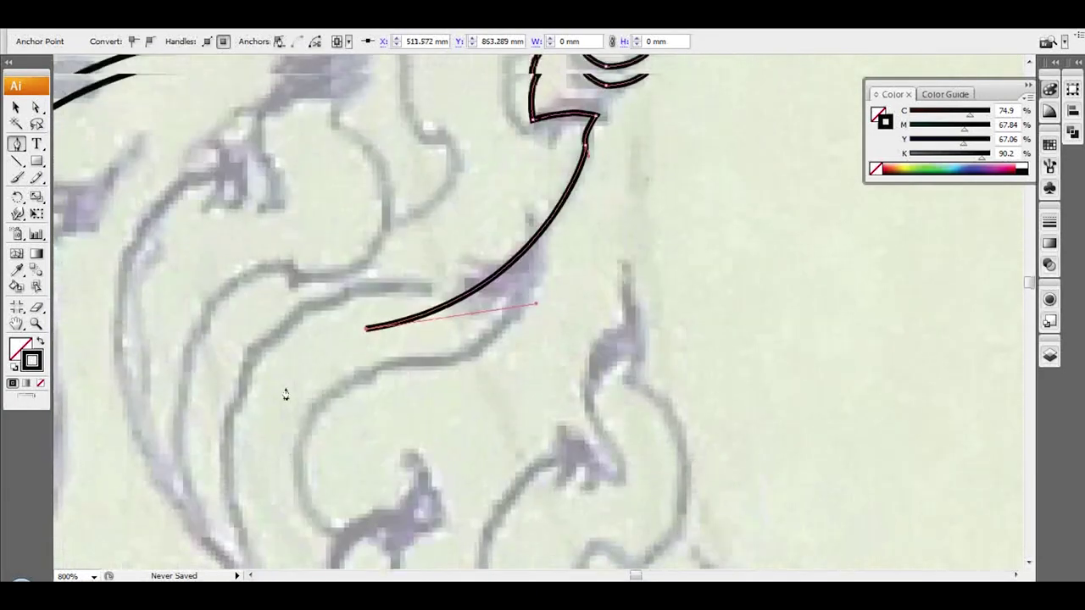
{"action": "scroll", "coordinate": [288, 393], "scroll_direction": "up", "scroll_amount": 2}
{"action": "left_click", "coordinate": [310, 294]}
- Trace the leaf's inner edge and close the scrolling leaf into a shape
{"action": "scroll", "coordinate": [381, 305], "scroll_direction": "up", "scroll_amount": 3}
{"action": "left_click_drag", "start_coordinate": [452, 319], "coordinate": [436, 225]}
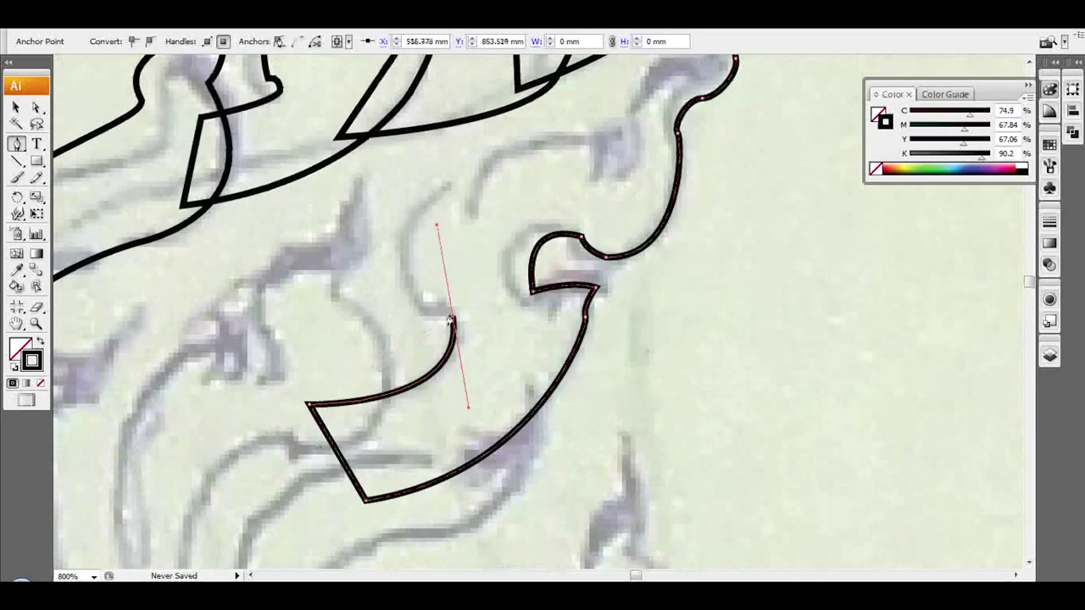
{"action": "scroll", "coordinate": [453, 320], "scroll_direction": "up", "scroll_amount": 4}
{"action": "left_click_drag", "start_coordinate": [410, 421], "coordinate": [458, 310]}
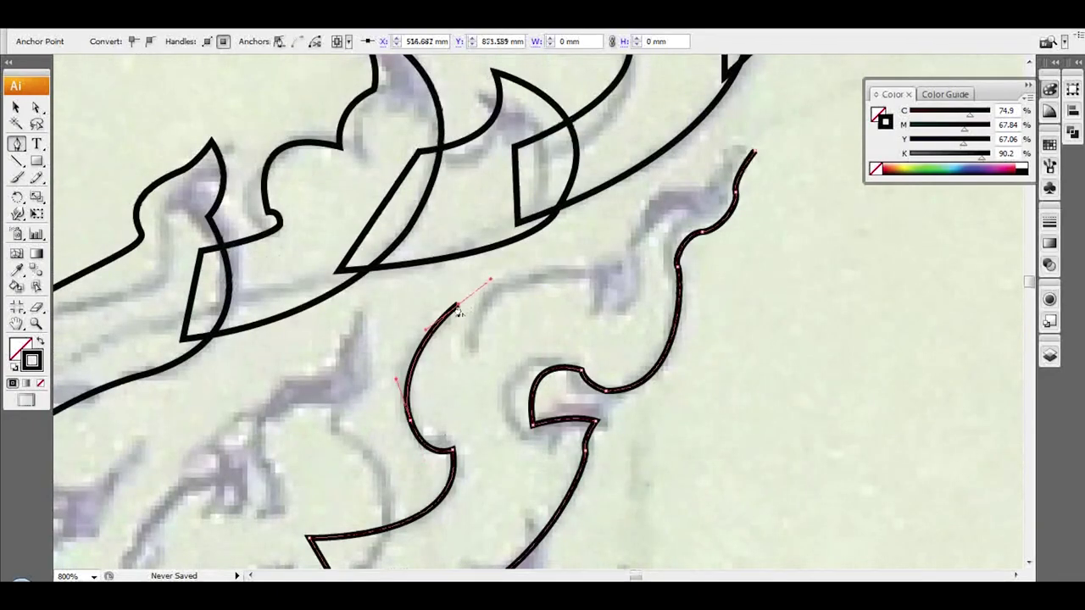
{"action": "scroll", "coordinate": [457, 310], "scroll_direction": "up", "scroll_amount": 2}
{"action": "left_click_drag", "start_coordinate": [597, 320], "coordinate": [595, 358]}
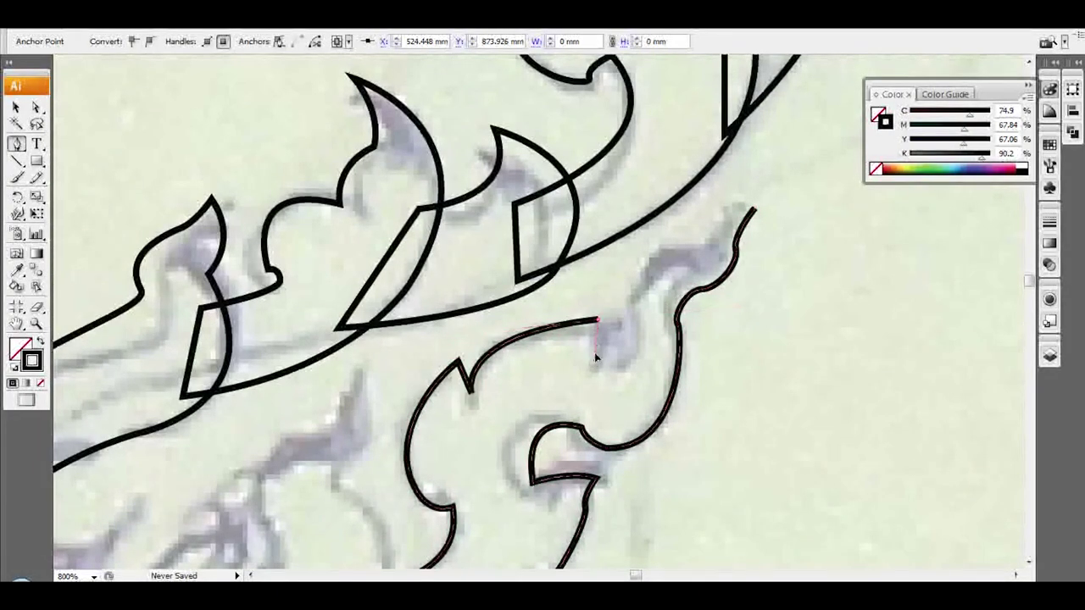
{"action": "scroll", "coordinate": [610, 373], "scroll_direction": "up", "scroll_amount": 2}
{"action": "left_click", "coordinate": [627, 394]}
{"action": "scroll", "coordinate": [620, 375], "scroll_direction": "up", "scroll_amount": 1}
{"action": "left_click_drag", "start_coordinate": [687, 343], "coordinate": [761, 336]}
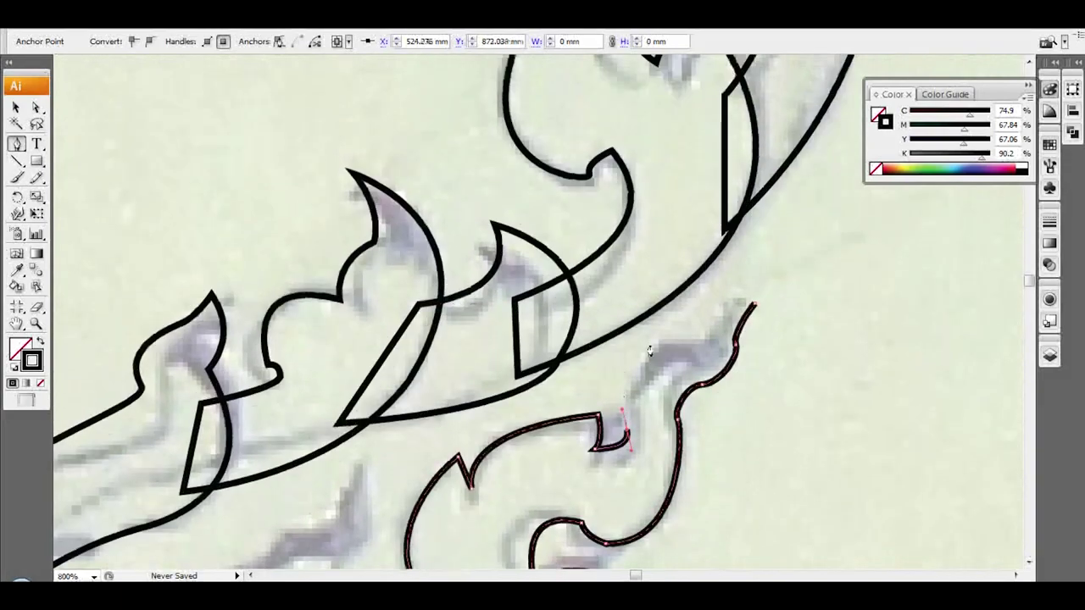
{"action": "left_click", "coordinate": [753, 307]}
- Start a new path tracing the next stalk curve
{"action": "scroll", "coordinate": [593, 313], "scroll_direction": "down", "scroll_amount": 3}
{"action": "left_click_drag", "start_coordinate": [357, 235], "coordinate": [343, 244]}
{"action": "scroll", "coordinate": [378, 339], "scroll_direction": "down", "scroll_amount": 1}
{"action": "left_click_drag", "start_coordinate": [311, 464], "coordinate": [293, 449]}
{"action": "scroll", "coordinate": [279, 382], "scroll_direction": "down", "scroll_amount": 2}
{"action": "scroll", "coordinate": [484, 514], "scroll_direction": "down", "scroll_amount": 4}
{"action": "left_click_drag", "start_coordinate": [342, 415], "coordinate": [502, 514]}
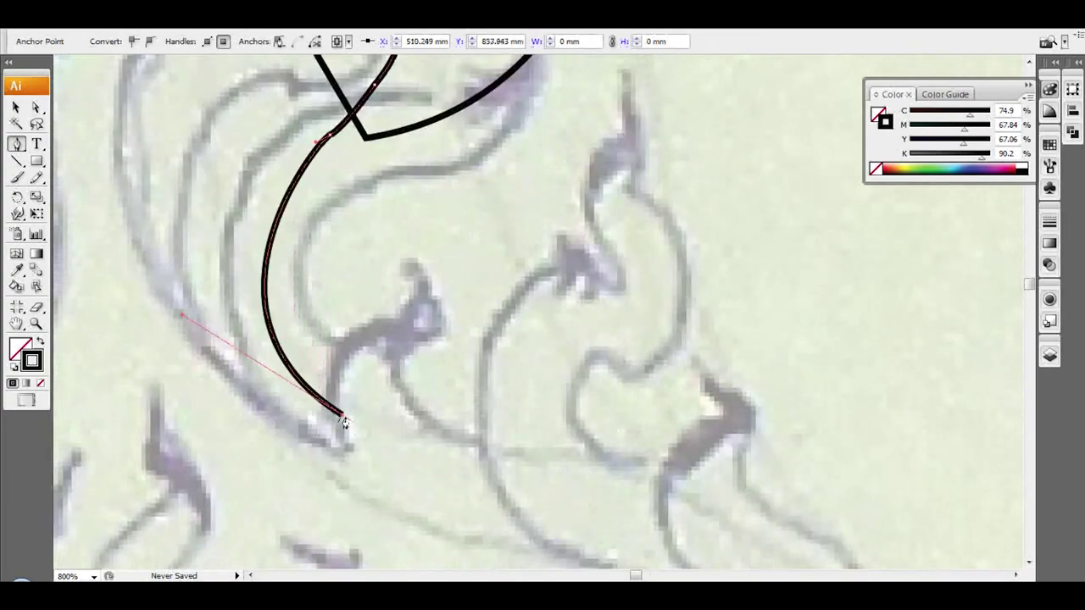
- Check the upper artwork, then curve the new path up along the stalk
{"action": "key", "text": "ctrl+minus"}
{"action": "scroll", "coordinate": [254, 339], "scroll_direction": "up", "scroll_amount": 3}
{"action": "scroll", "coordinate": [254, 339], "scroll_direction": "up", "scroll_amount": 2}
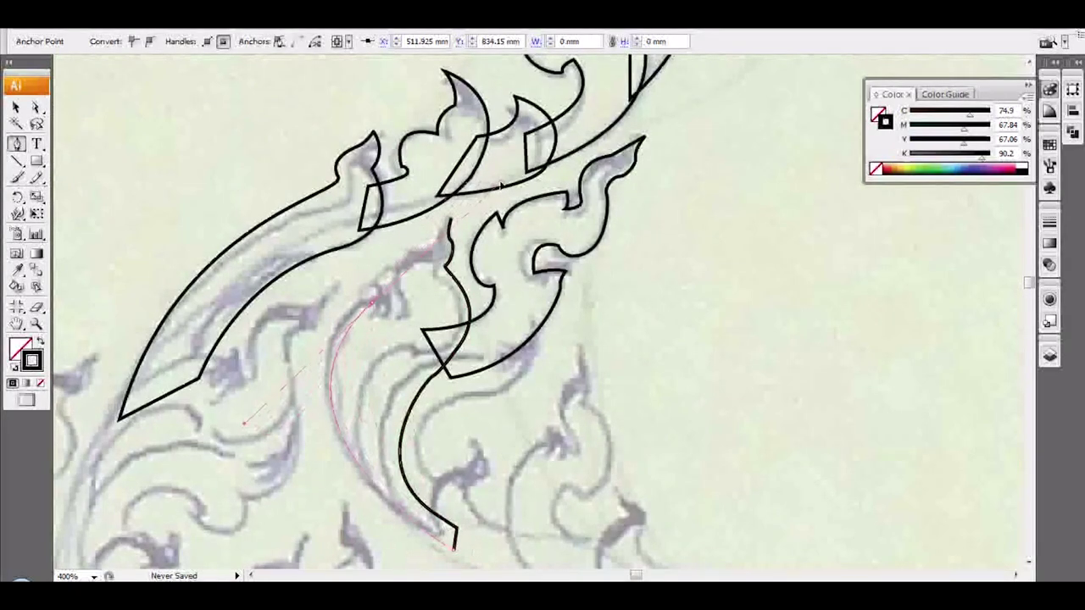
{"action": "key", "text": "ctrl+plus"}
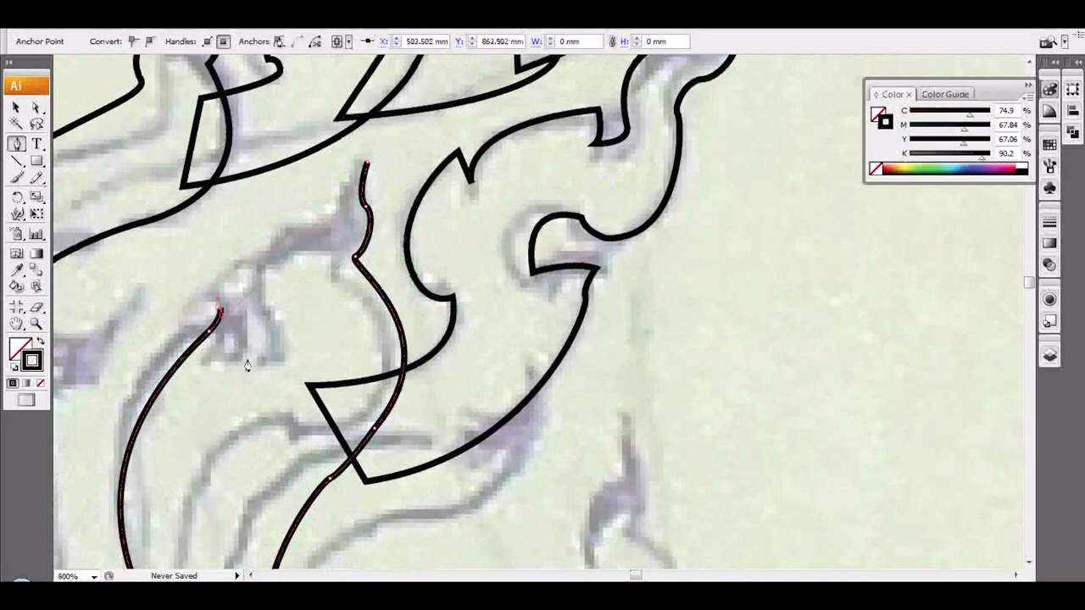
{"action": "scroll", "coordinate": [257, 388], "scroll_direction": "up", "scroll_amount": 2}
{"action": "left_click_drag", "start_coordinate": [324, 269], "coordinate": [332, 254]}
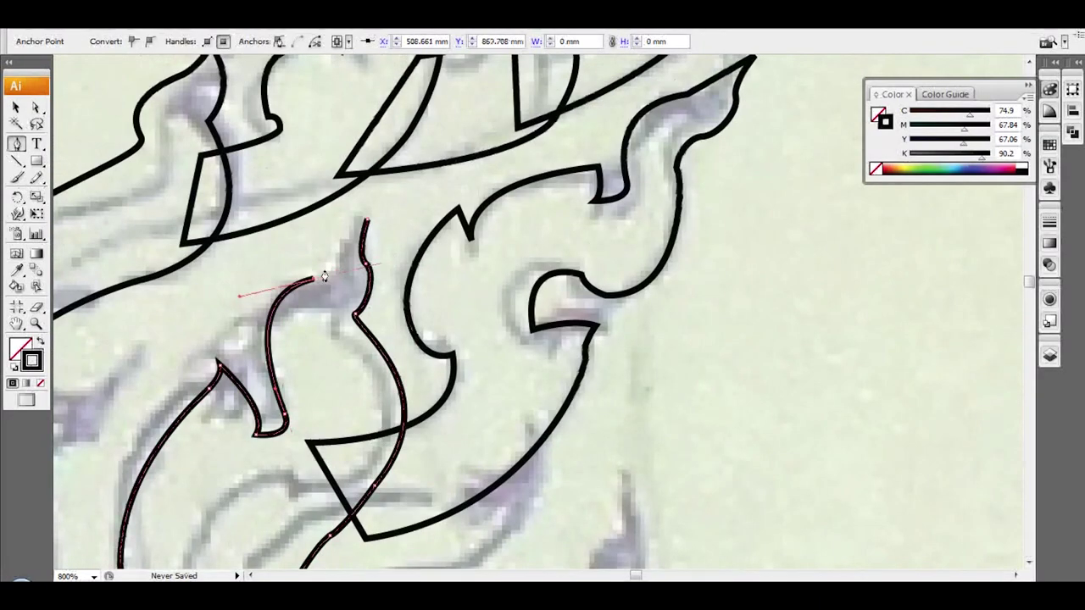
{"action": "scroll", "coordinate": [366, 222], "scroll_direction": "down", "scroll_amount": 10}
{"action": "left_click_drag", "start_coordinate": [431, 233], "coordinate": [392, 219]}
- Continue the stalk outline with smooth curves along the long stalk
{"action": "scroll", "coordinate": [241, 302], "scroll_direction": "down", "scroll_amount": 2}
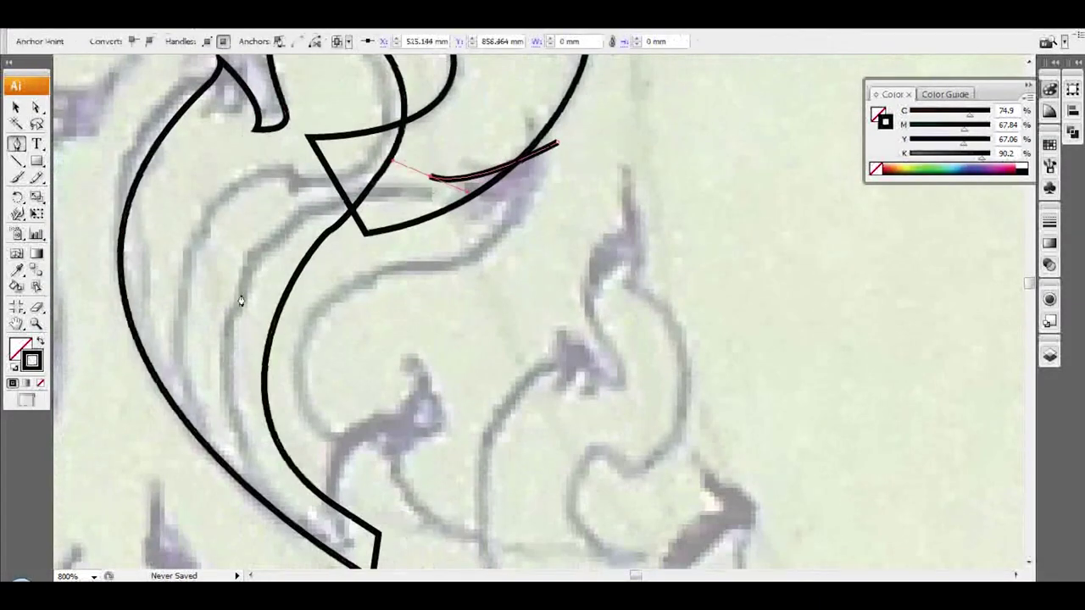
{"action": "scroll", "coordinate": [200, 405], "scroll_direction": "down", "scroll_amount": 4}
{"action": "left_click_drag", "start_coordinate": [403, 466], "coordinate": [538, 524]}
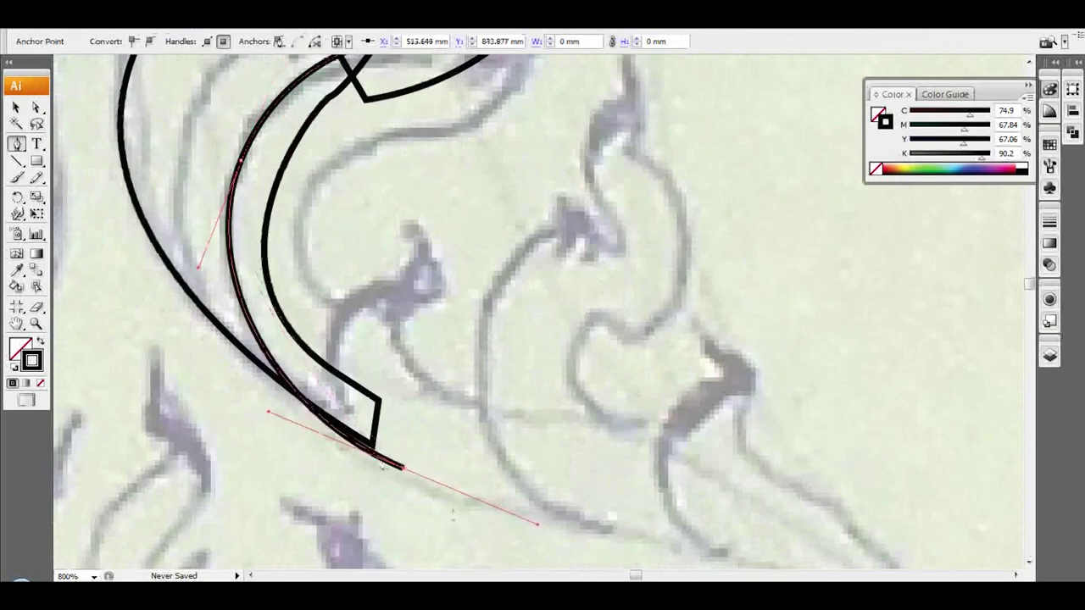
{"action": "scroll", "coordinate": [364, 322], "scroll_direction": "up", "scroll_amount": 4}
{"action": "left_click_drag", "start_coordinate": [329, 322], "coordinate": [382, 242]}
{"action": "scroll", "coordinate": [406, 339], "scroll_direction": "up", "scroll_amount": 1}
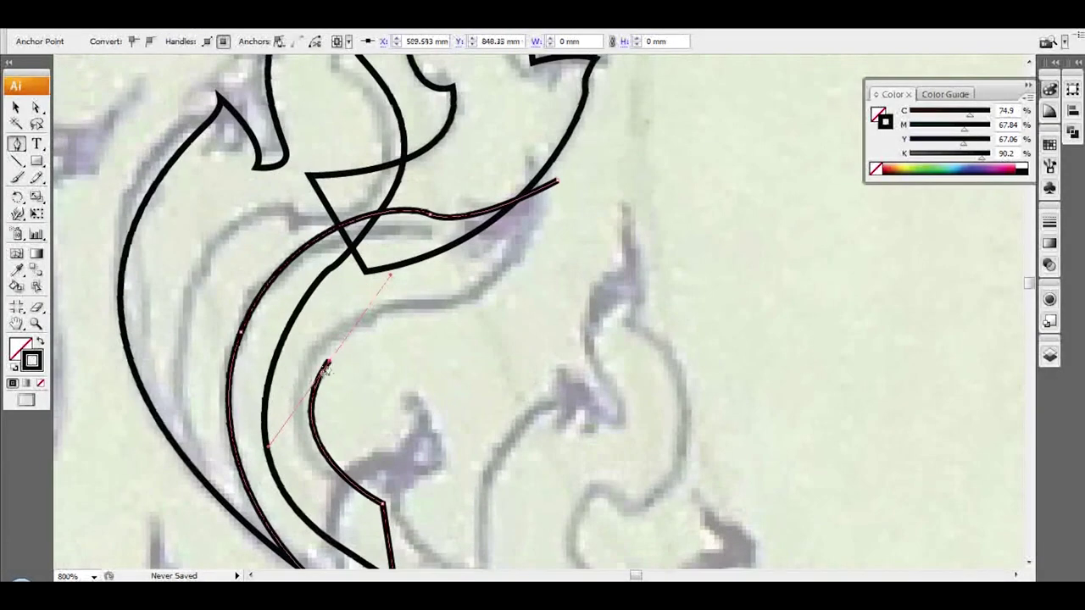
{"action": "scroll", "coordinate": [428, 370], "scroll_direction": "up", "scroll_amount": 2}
{"action": "scroll", "coordinate": [508, 255], "scroll_direction": "down", "scroll_amount": 3}
{"action": "scroll", "coordinate": [474, 296], "scroll_direction": "down", "scroll_amount": 5}
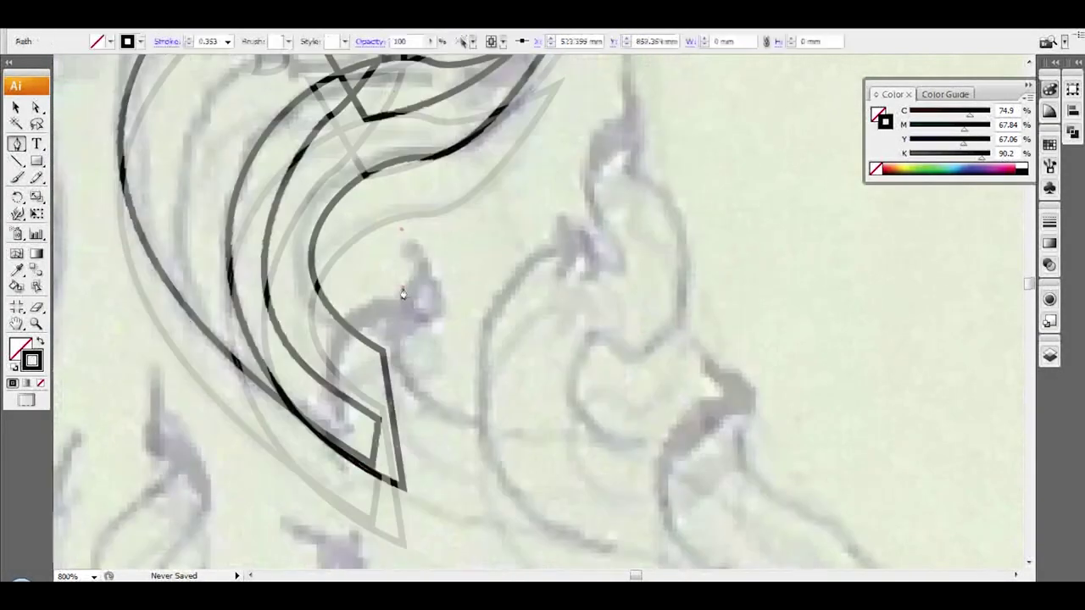
- Draw a new stalk outline with a sharp corner at its bend, closed at the tip
{"action": "left_click", "coordinate": [401, 173]}
{"action": "left_click_drag", "start_coordinate": [433, 220], "coordinate": [428, 310]}
{"action": "left_click_drag", "start_coordinate": [550, 362], "coordinate": [551, 363]}
{"action": "scroll", "coordinate": [573, 366], "scroll_direction": "down", "scroll_amount": 3}
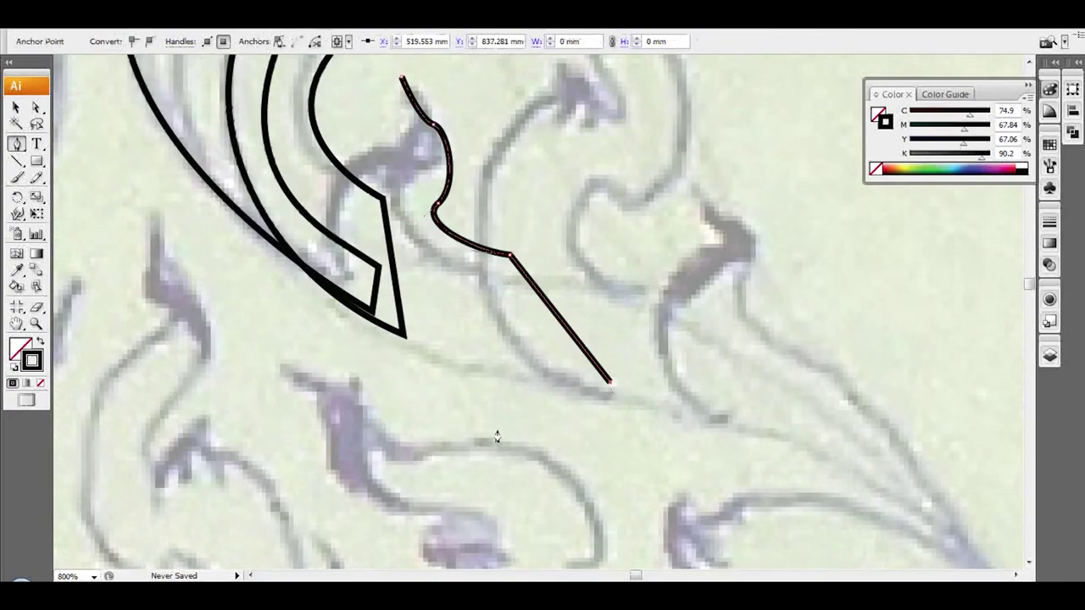
{"action": "scroll", "coordinate": [496, 437], "scroll_direction": "up", "scroll_amount": 3}
{"action": "left_click_drag", "start_coordinate": [339, 375], "coordinate": [379, 253]}
{"action": "scroll", "coordinate": [428, 270], "scroll_direction": "up", "scroll_amount": 1}
{"action": "left_click", "coordinate": [379, 296]}
{"action": "left_click", "coordinate": [402, 211]}
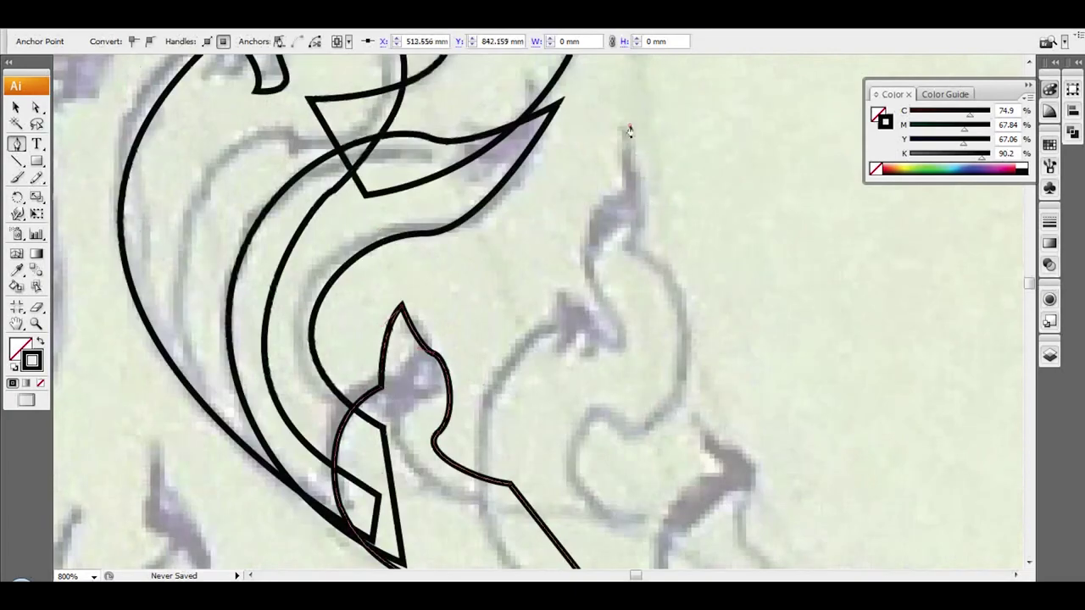
- Start the next bud outline with a corner at its hook and a straight edge to its point
{"action": "left_click_drag", "start_coordinate": [635, 136], "coordinate": [648, 180]}
{"action": "scroll", "coordinate": [661, 334], "scroll_direction": "up", "scroll_amount": 1}
{"action": "left_click", "coordinate": [660, 184]}
{"action": "scroll", "coordinate": [652, 254], "scroll_direction": "down", "scroll_amount": 1}
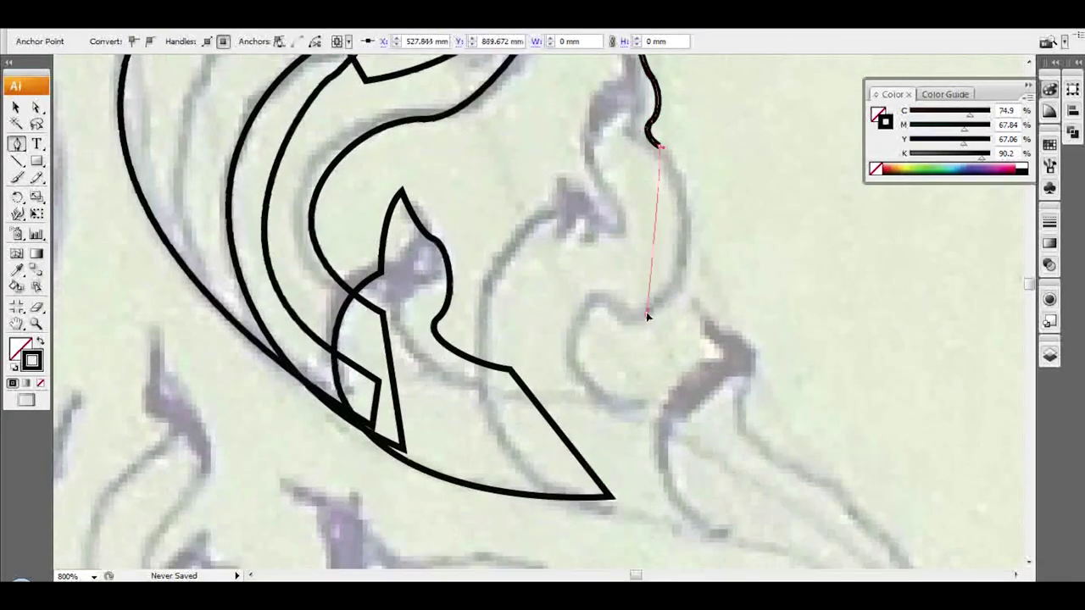
{"action": "scroll", "coordinate": [644, 339], "scroll_direction": "down", "scroll_amount": 2}
{"action": "left_click", "coordinate": [698, 362]}
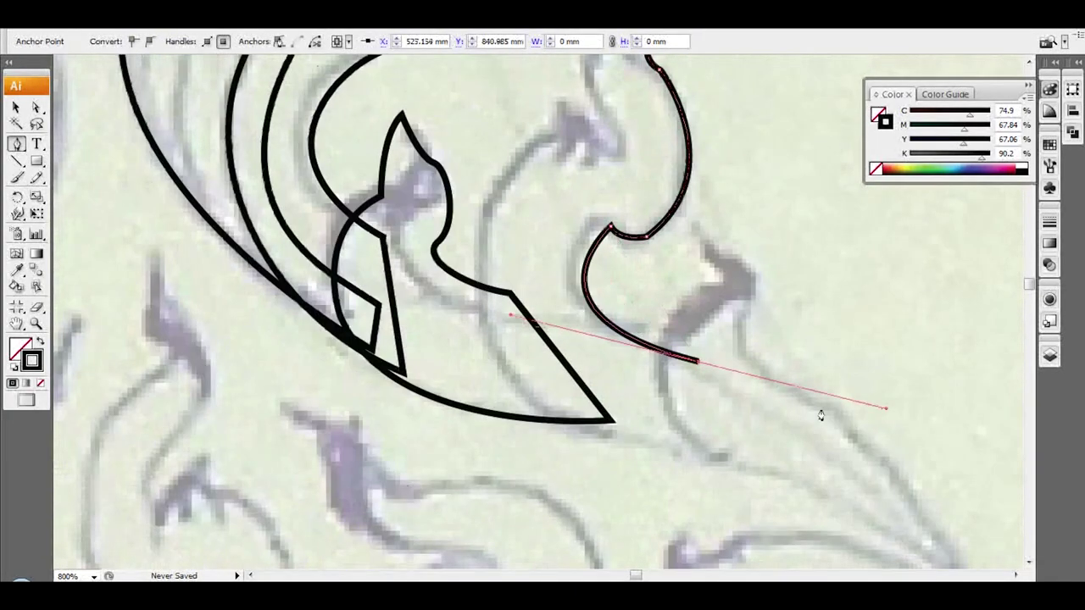
{"action": "scroll", "coordinate": [763, 415], "scroll_direction": "down", "scroll_amount": 1}
{"action": "left_click", "coordinate": [749, 409]}
{"action": "scroll", "coordinate": [605, 417], "scroll_direction": "up", "scroll_amount": 4}
{"action": "key", "text": "ctrl+minus"}
{"action": "key", "text": "ctrl+minus"}
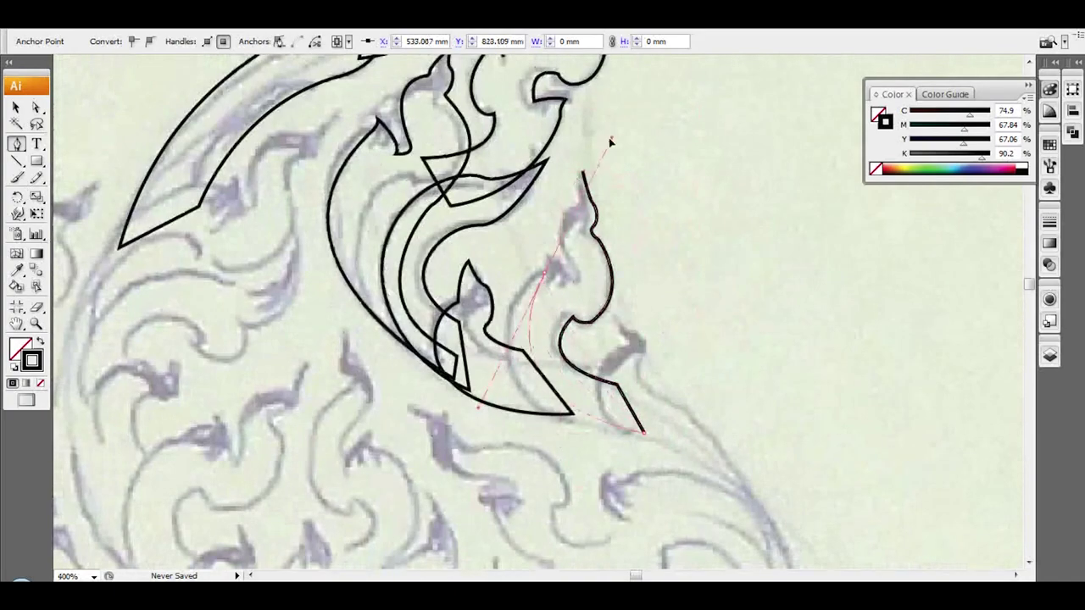
- Finish the flame bud outline with two curved segments and close it at its starting point
{"action": "scroll", "coordinate": [540, 280], "scroll_direction": "up", "scroll_amount": 2}
{"action": "scroll", "coordinate": [540, 279], "scroll_direction": "up", "scroll_amount": 1}
{"action": "left_click", "coordinate": [572, 230]}
{"action": "left_click_drag", "start_coordinate": [631, 295], "coordinate": [631, 314]}
{"action": "scroll", "coordinate": [630, 313], "scroll_direction": "up", "scroll_amount": 1}
{"action": "scroll", "coordinate": [636, 279], "scroll_direction": "up", "scroll_amount": 1}
{"action": "left_click_drag", "start_coordinate": [638, 222], "coordinate": [691, 181]}
{"action": "left_click", "coordinate": [678, 83]}
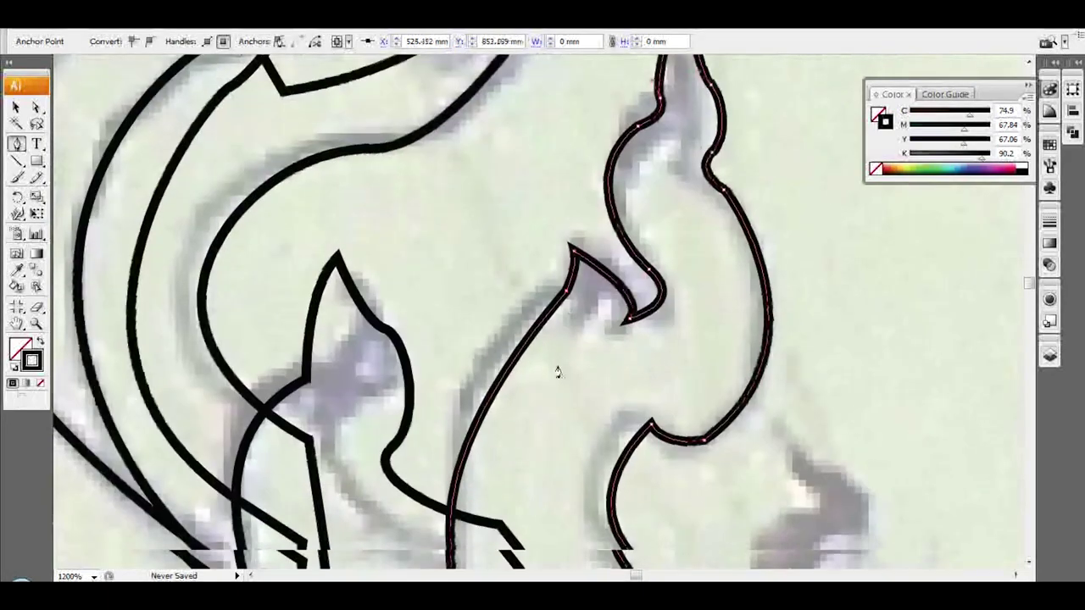
- Trace the long pointed leaf: curved upper edge, sharp corner at the tip, lower edge curving back
{"action": "scroll", "coordinate": [557, 370], "scroll_direction": "down", "scroll_amount": 3}
{"action": "scroll", "coordinate": [713, 378], "scroll_direction": "down", "scroll_amount": 1}
{"action": "left_click", "coordinate": [694, 347]}
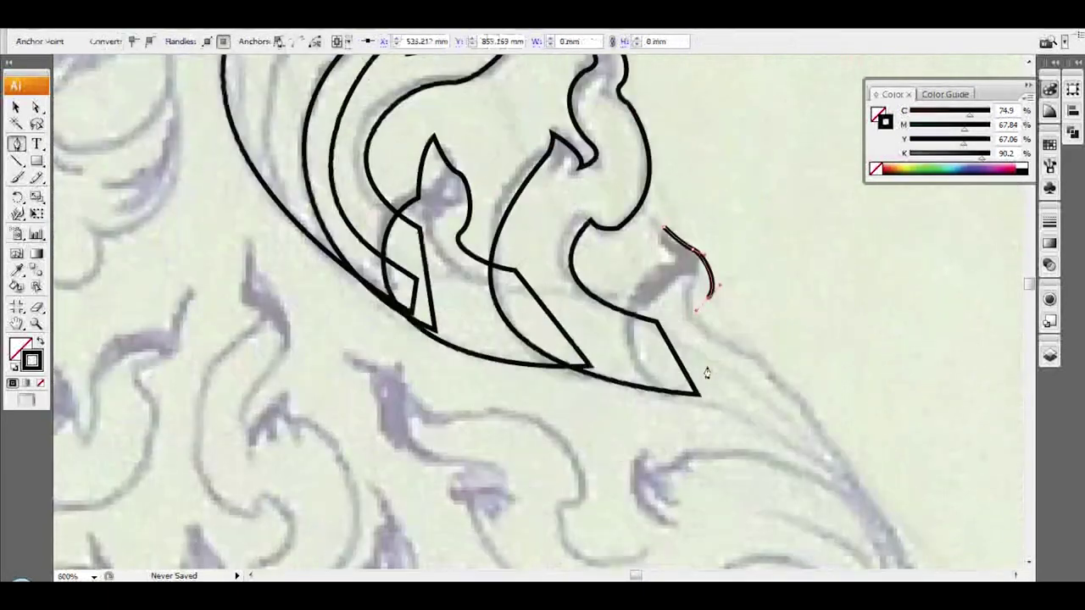
{"action": "scroll", "coordinate": [704, 356], "scroll_direction": "down", "scroll_amount": 3}
{"action": "left_click_drag", "start_coordinate": [893, 326], "coordinate": [893, 455]}
{"action": "scroll", "coordinate": [729, 339], "scroll_direction": "up", "scroll_amount": 2}
{"action": "left_click", "coordinate": [778, 413]}
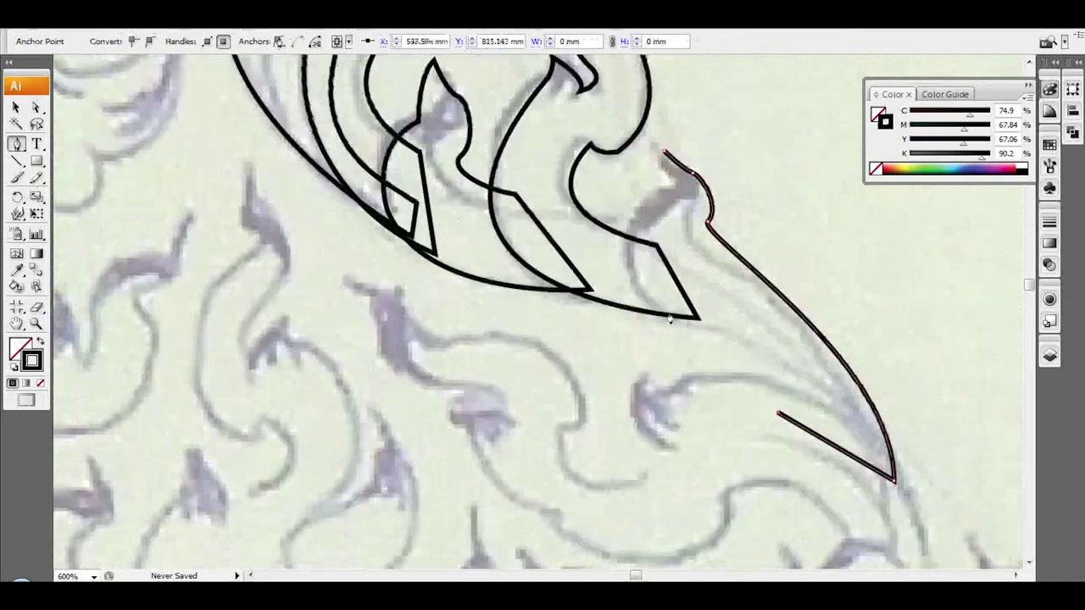
{"action": "left_click_drag", "start_coordinate": [730, 341], "coordinate": [671, 329]}
{"action": "scroll", "coordinate": [674, 296], "scroll_direction": "up", "scroll_amount": 1}
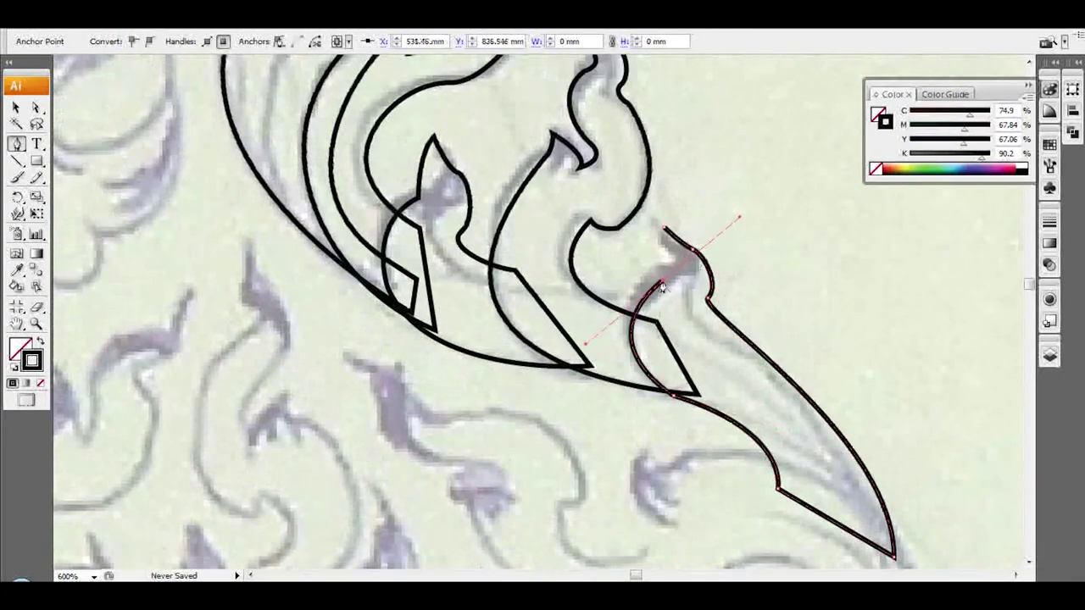
- Begin the scrolling leaf outline, curving its upper edge down toward the notch
{"action": "scroll", "coordinate": [670, 288], "scroll_direction": "down", "scroll_amount": 2}
{"action": "left_click", "coordinate": [382, 206], "text": "ctrl"}
{"action": "left_click", "coordinate": [347, 181]}
{"action": "left_click_drag", "start_coordinate": [385, 195], "coordinate": [424, 239]}
{"action": "left_click_drag", "start_coordinate": [592, 316], "coordinate": [579, 406]}
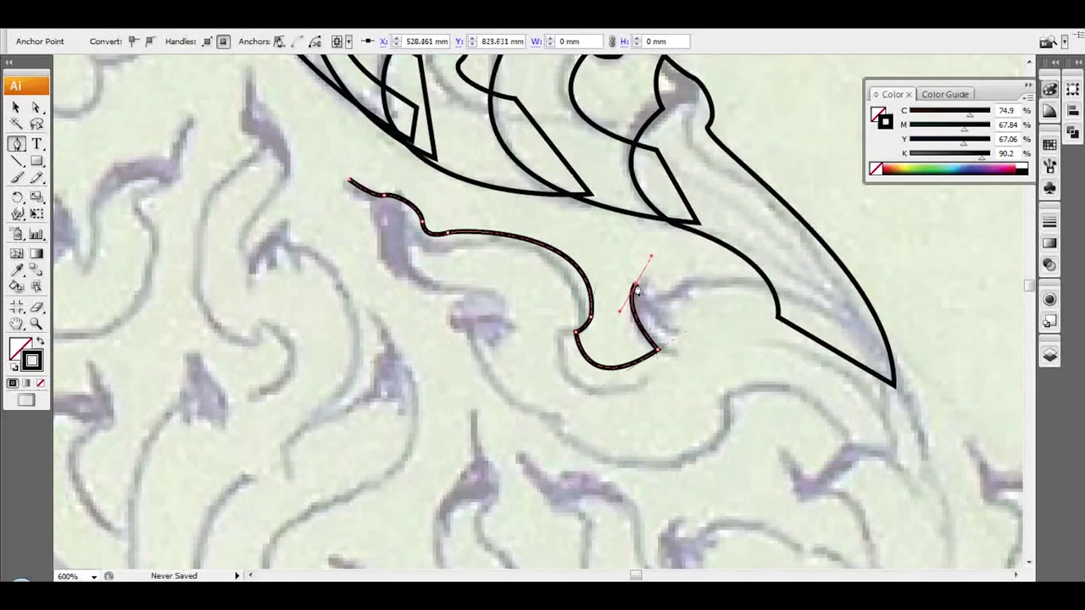
{"action": "scroll", "coordinate": [688, 286], "scroll_direction": "up", "scroll_amount": 2}
{"action": "scroll", "coordinate": [803, 343], "scroll_direction": "down", "scroll_amount": 3}
{"action": "left_click_drag", "start_coordinate": [804, 511], "coordinate": [822, 517]}
{"action": "scroll", "coordinate": [752, 320], "scroll_direction": "up", "scroll_amount": 1}
{"action": "left_click_drag", "start_coordinate": [667, 291], "coordinate": [637, 311]}
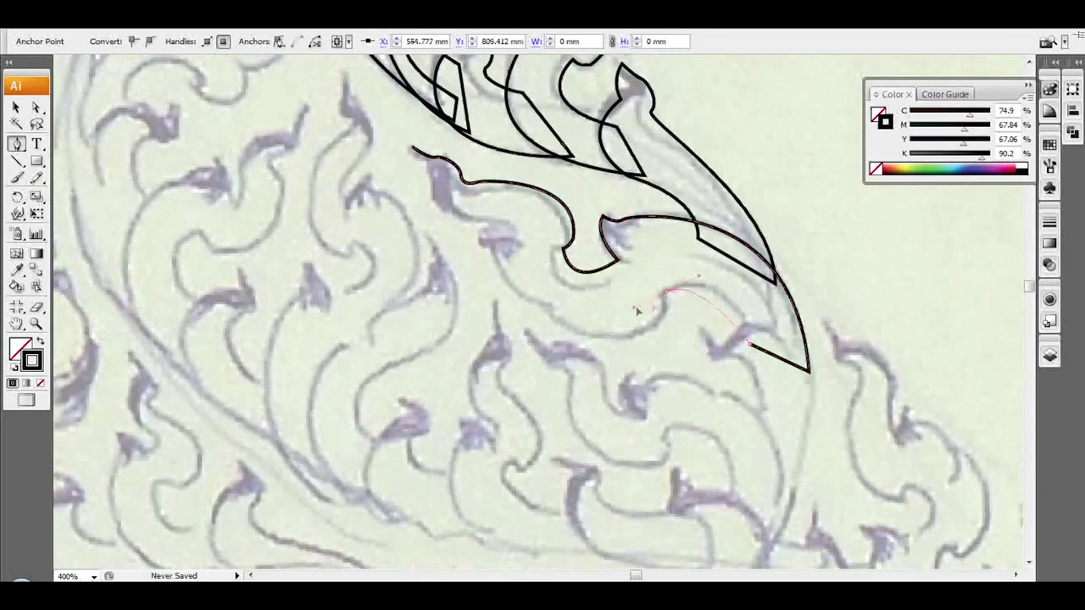
- Replace the misplaced anchor and trace the scrolling leaf's notch corner and remaining curved edge
{"action": "key", "text": "ctrl+plus"}
{"action": "key", "text": "ctrl+z"}
{"action": "left_click", "coordinate": [559, 325]}
{"action": "left_click", "coordinate": [585, 309]}
{"action": "scroll", "coordinate": [585, 309], "scroll_direction": "up", "scroll_amount": 1}
{"action": "left_click_drag", "start_coordinate": [453, 241], "coordinate": [425, 156]}
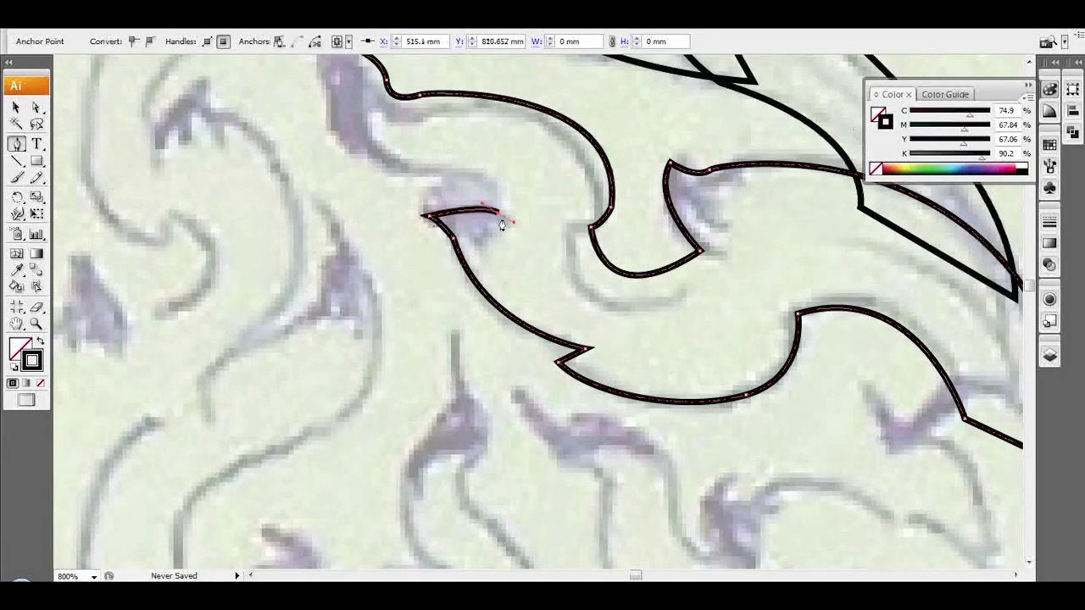
{"action": "scroll", "coordinate": [501, 224], "scroll_direction": "up", "scroll_amount": 2}
{"action": "scroll", "coordinate": [310, 260], "scroll_direction": "up", "scroll_amount": 2}
{"action": "left_click_drag", "start_coordinate": [339, 247], "coordinate": [338, 185]}
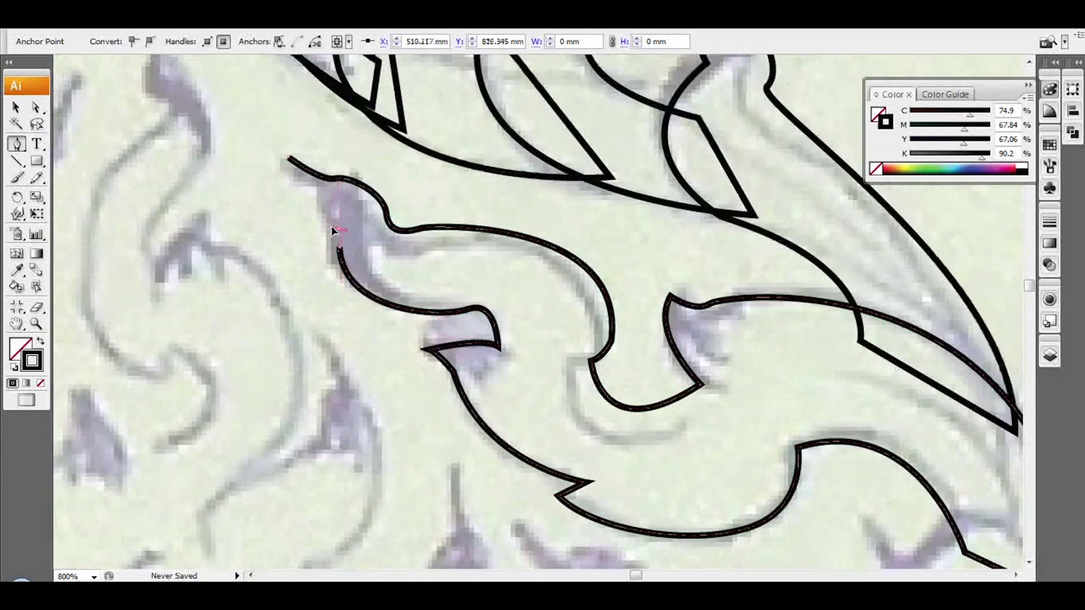
{"action": "scroll", "coordinate": [333, 230], "scroll_direction": "down", "scroll_amount": 5}
{"action": "scroll", "coordinate": [575, 195], "scroll_direction": "down", "scroll_amount": 2}
{"action": "scroll", "coordinate": [575, 195], "scroll_direction": "right", "scroll_amount": 2}
{"action": "scroll", "coordinate": [575, 195], "scroll_direction": "right", "scroll_amount": 6}
{"action": "scroll", "coordinate": [576, 195], "scroll_direction": "down", "scroll_amount": 3}
- Draw a new stalk path curving down beneath the leaf, with its other side curving back up
{"action": "left_click", "coordinate": [575, 195]}
{"action": "left_click_drag", "start_coordinate": [634, 279], "coordinate": [655, 264]}
{"action": "scroll", "coordinate": [644, 280], "scroll_direction": "down", "scroll_amount": 2}
{"action": "left_click_drag", "start_coordinate": [688, 338], "coordinate": [682, 386]}
{"action": "left_click", "coordinate": [675, 468]}
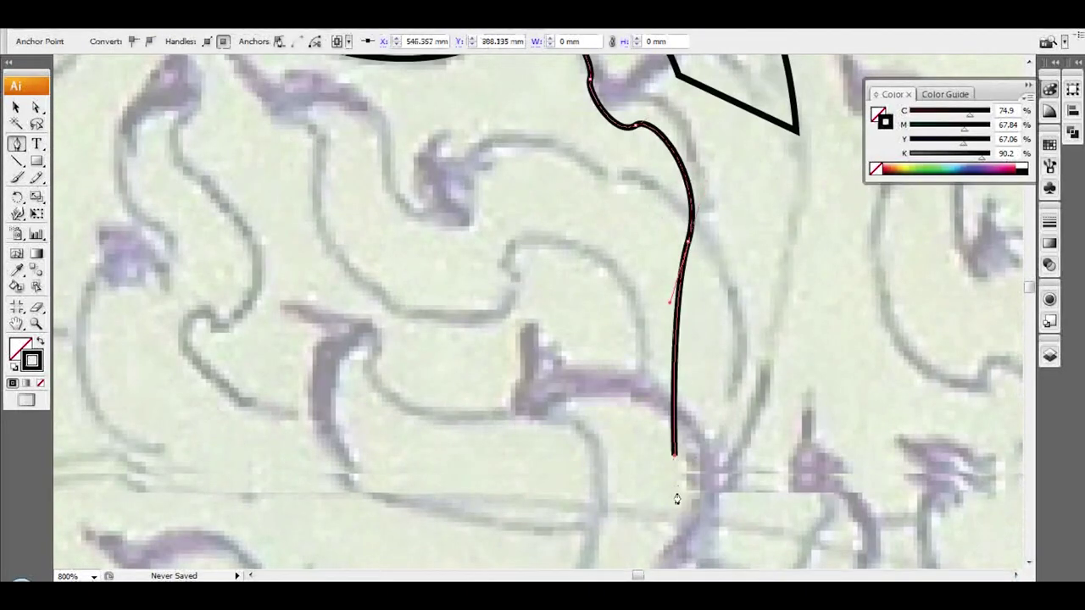
{"action": "scroll", "coordinate": [726, 439], "scroll_direction": "up", "scroll_amount": 2}
{"action": "key", "text": "ctrl+minus"}
{"action": "left_click_drag", "start_coordinate": [662, 319], "coordinate": [607, 241]}
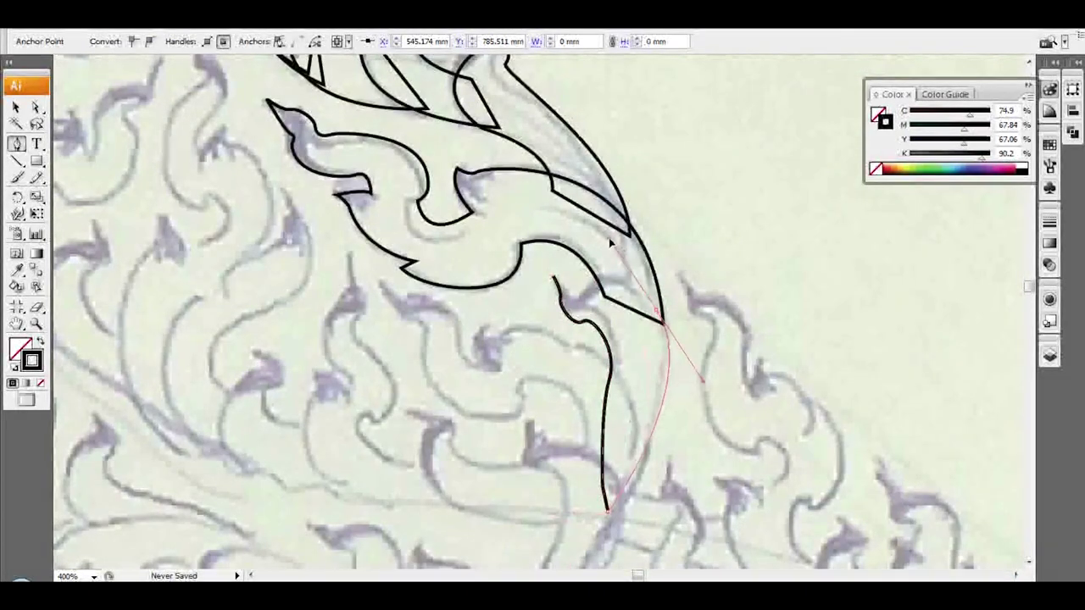
- Curve the outline toward the stalk's hook, then trace and close the small curling leaf
{"action": "key", "text": "ctrl+plus"}
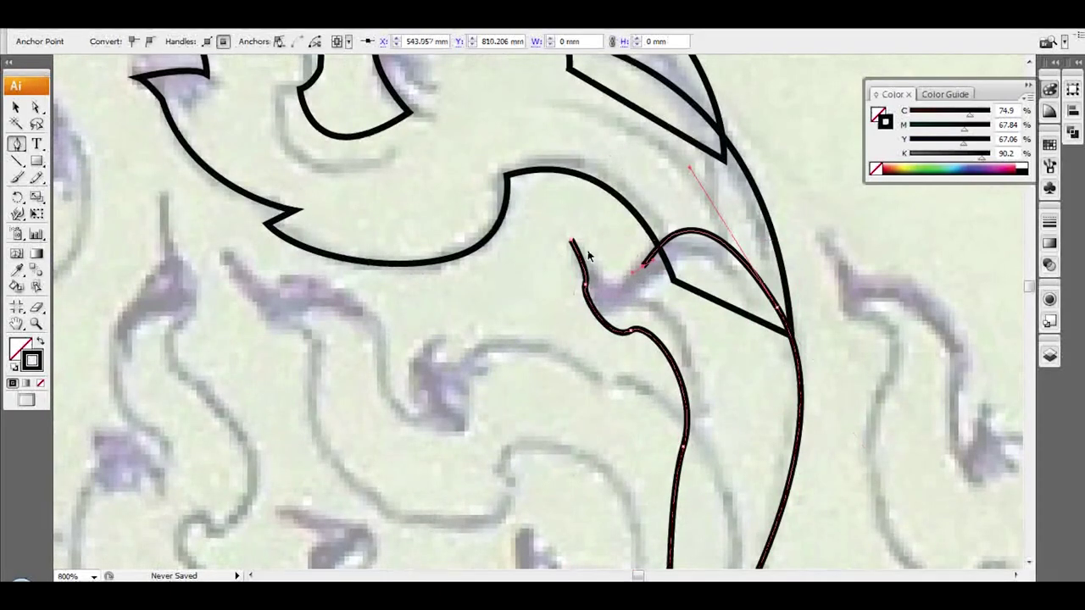
{"action": "left_click_drag", "start_coordinate": [642, 282], "coordinate": [584, 341]}
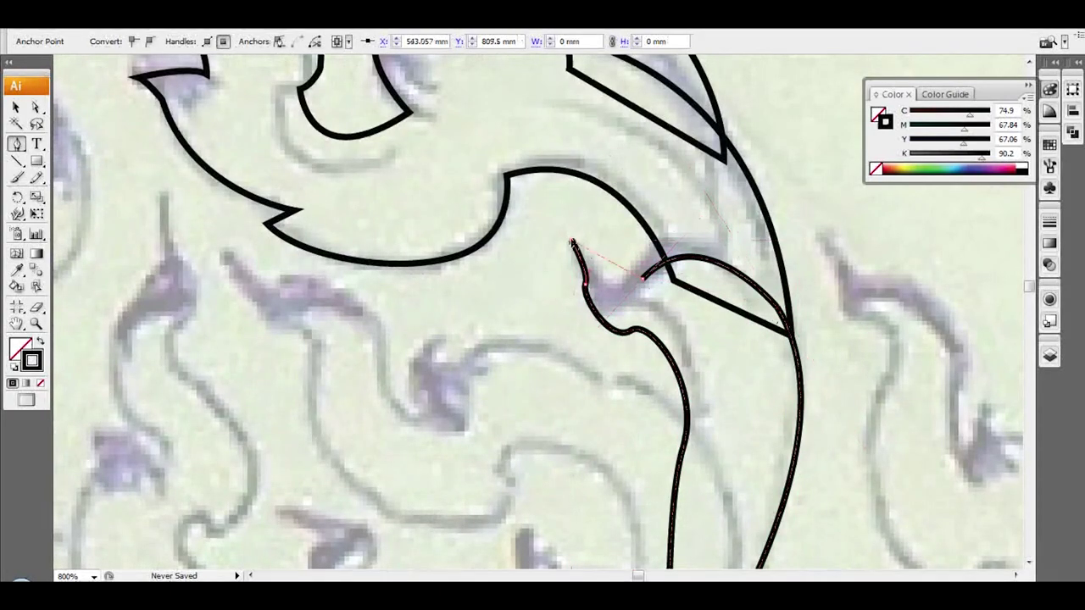
{"action": "scroll", "coordinate": [572, 245], "scroll_direction": "down", "scroll_amount": 3}
{"action": "left_click_drag", "start_coordinate": [254, 183], "coordinate": [297, 188]}
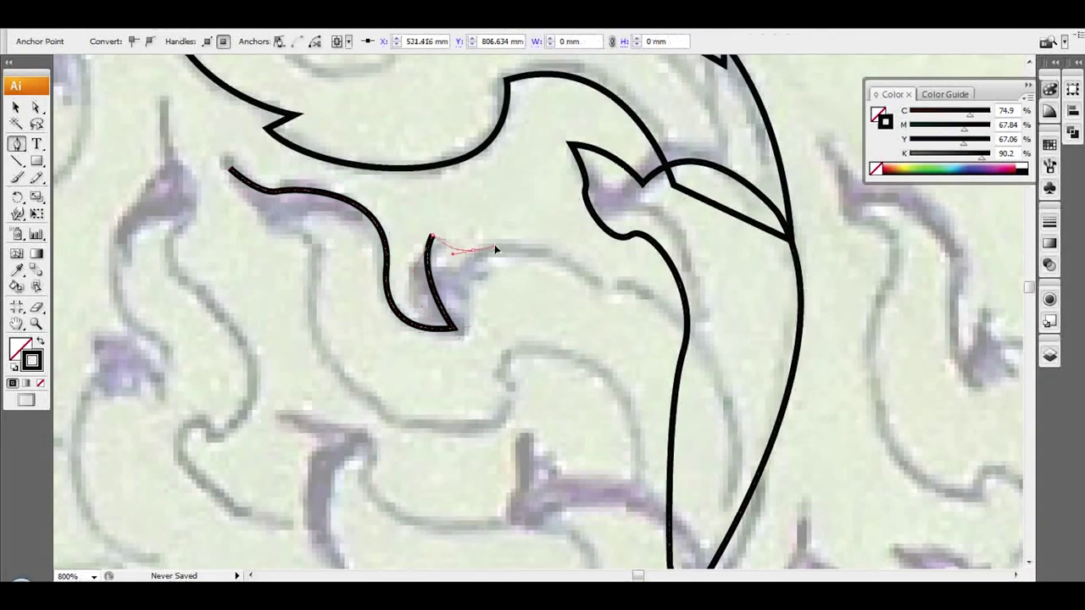
{"action": "scroll", "coordinate": [496, 250], "scroll_direction": "down", "scroll_amount": 5}
{"action": "key", "text": "ctrl+minus"}
{"action": "scroll", "coordinate": [496, 250], "scroll_direction": "down", "scroll_amount": 1}
{"action": "left_click_drag", "start_coordinate": [651, 319], "coordinate": [519, 550]}
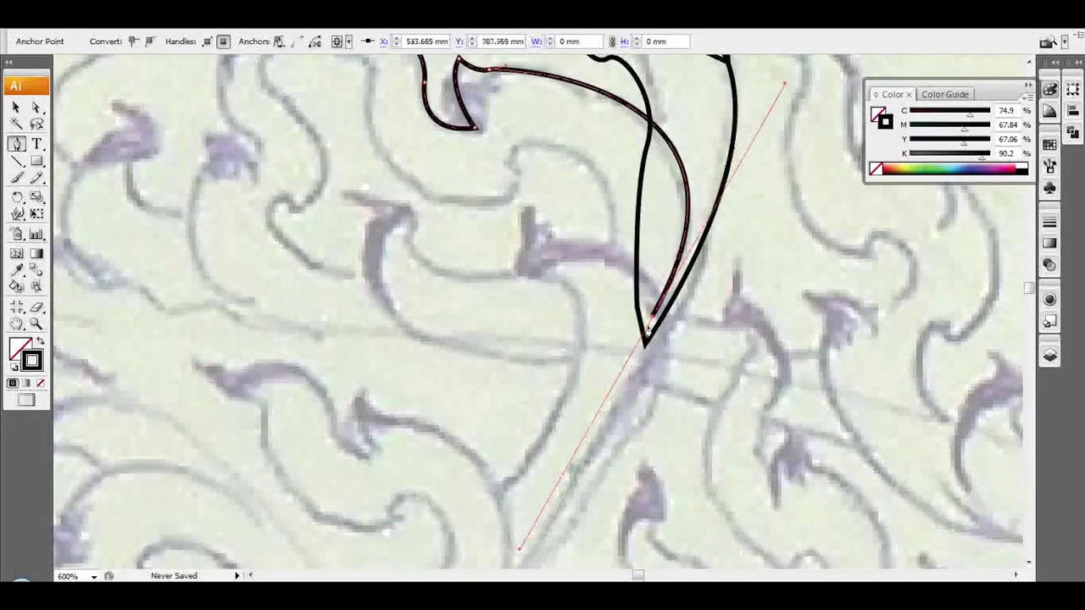
{"action": "scroll", "coordinate": [594, 282], "scroll_direction": "up", "scroll_amount": 2}
{"action": "left_click_drag", "start_coordinate": [521, 237], "coordinate": [426, 244]}
{"action": "key", "text": "ctrl+plus"}
{"action": "key", "text": "ctrl+plus"}
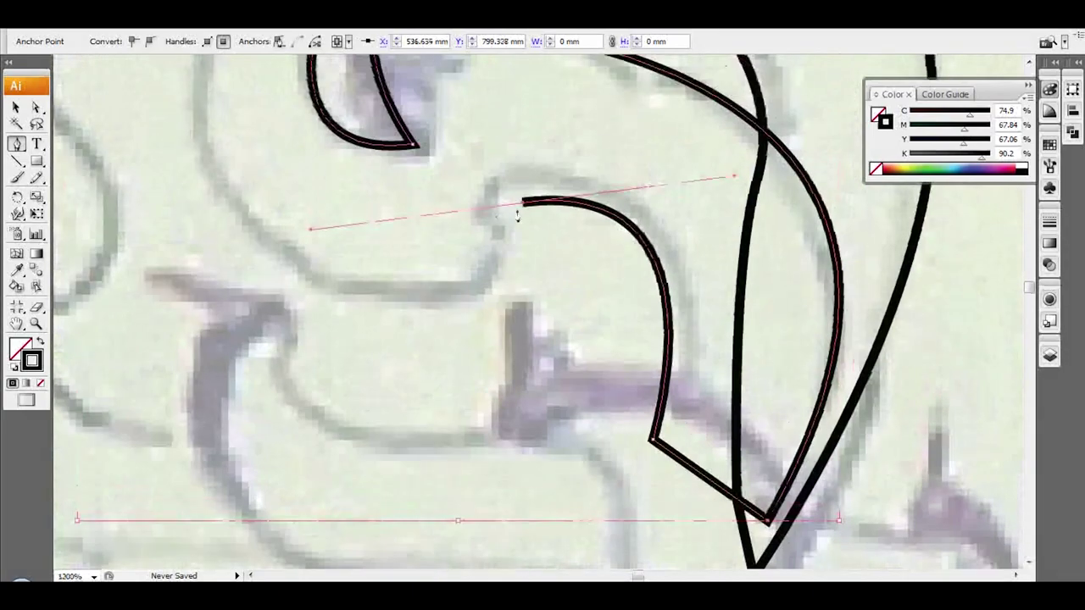
{"action": "key", "text": "ctrl+minus"}
{"action": "key", "text": "ctrl+minus"}
{"action": "scroll", "coordinate": [369, 254], "scroll_direction": "down", "scroll_amount": 1}
{"action": "left_click_drag", "start_coordinate": [369, 264], "coordinate": [369, 151]}
{"action": "key", "text": "ctrl+plus"}
{"action": "scroll", "coordinate": [449, 339], "scroll_direction": "left", "scroll_amount": 3}
{"action": "scroll", "coordinate": [449, 339], "scroll_direction": "left", "scroll_amount": 2}
{"action": "scroll", "coordinate": [449, 339], "scroll_direction": "up", "scroll_amount": 1}
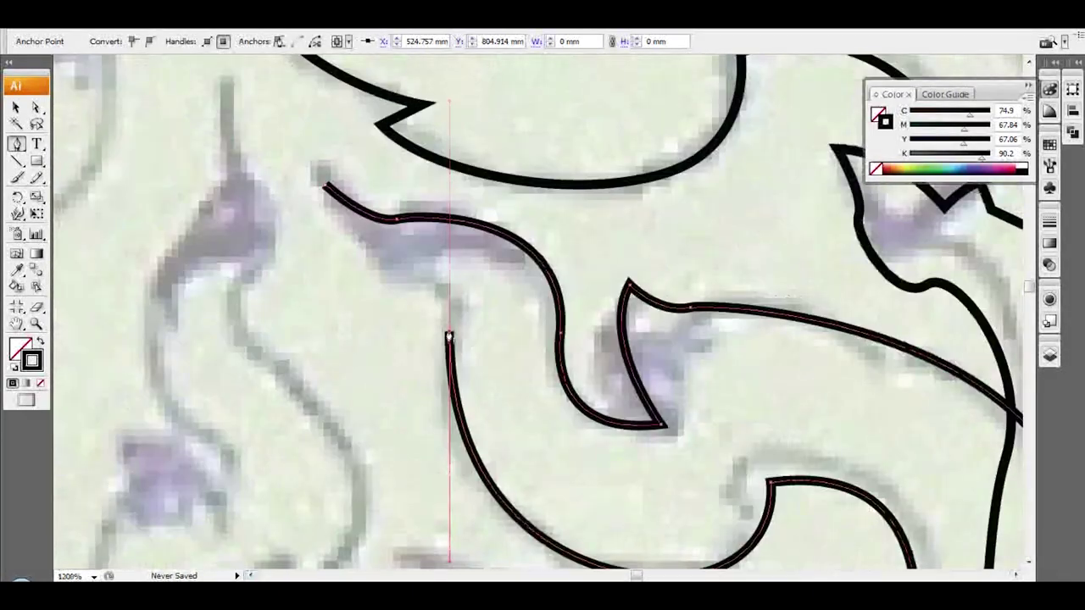
{"action": "left_click_drag", "start_coordinate": [436, 291], "coordinate": [400, 289]}
{"action": "scroll", "coordinate": [319, 244], "scroll_direction": "up", "scroll_amount": 1}
{"action": "left_click", "coordinate": [325, 228]}
- Trace the purple bud stroke as a closed outline with a sharp corner
{"action": "scroll", "coordinate": [543, 219], "scroll_direction": "up", "scroll_amount": 5}
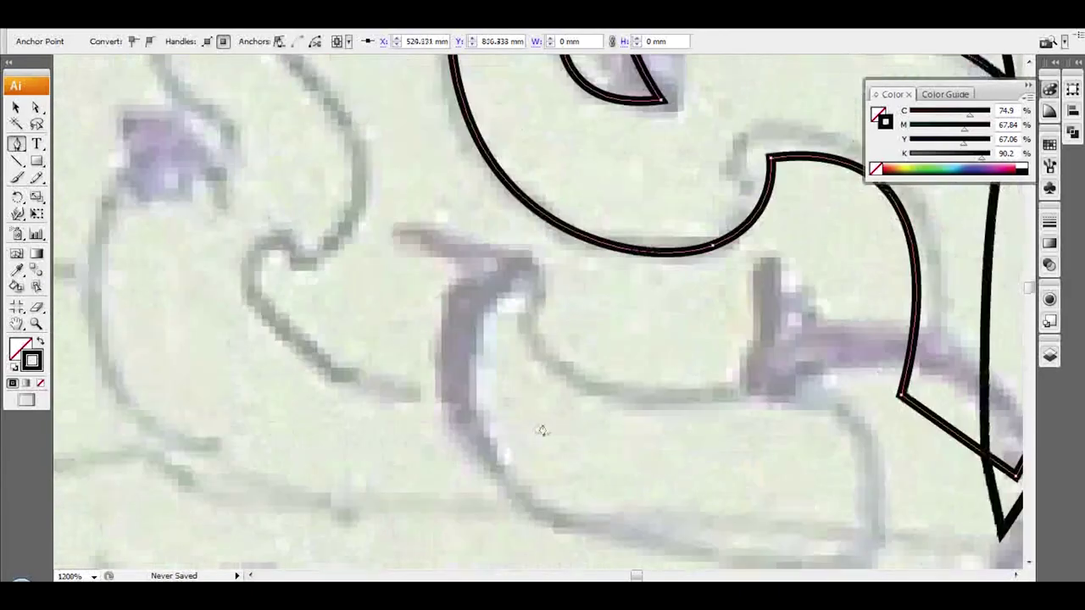
{"action": "scroll", "coordinate": [543, 218], "scroll_direction": "up", "scroll_amount": 3}
{"action": "left_click", "coordinate": [543, 218]}
{"action": "scroll", "coordinate": [525, 254], "scroll_direction": "down", "scroll_amount": 1}
{"action": "left_click_drag", "start_coordinate": [514, 302], "coordinate": [629, 318]}
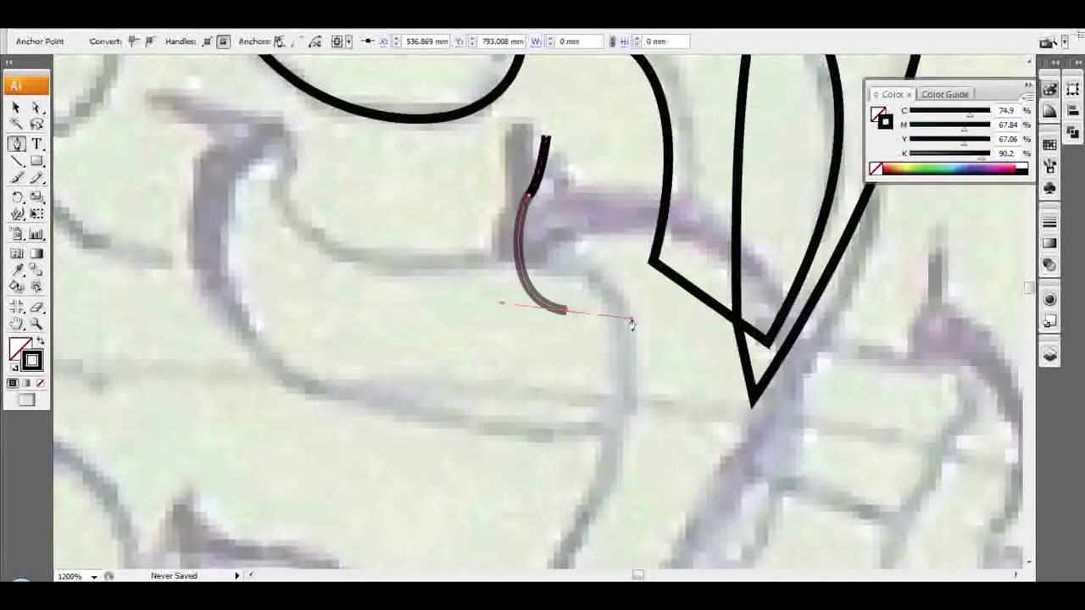
{"action": "key", "text": "ctrl+minus"}
{"action": "key", "text": "ctrl+minus"}
{"action": "left_click_drag", "start_coordinate": [399, 460], "coordinate": [398, 462]}
{"action": "scroll", "coordinate": [662, 348], "scroll_direction": "up", "scroll_amount": 2}
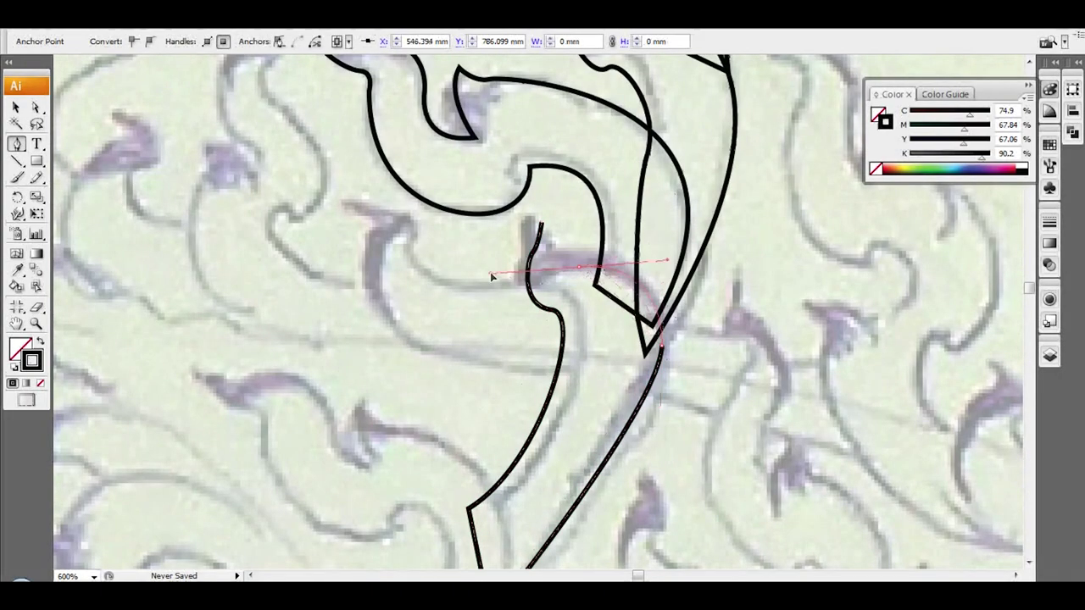
{"action": "left_click", "coordinate": [580, 269]}
{"action": "left_click", "coordinate": [540, 223]}
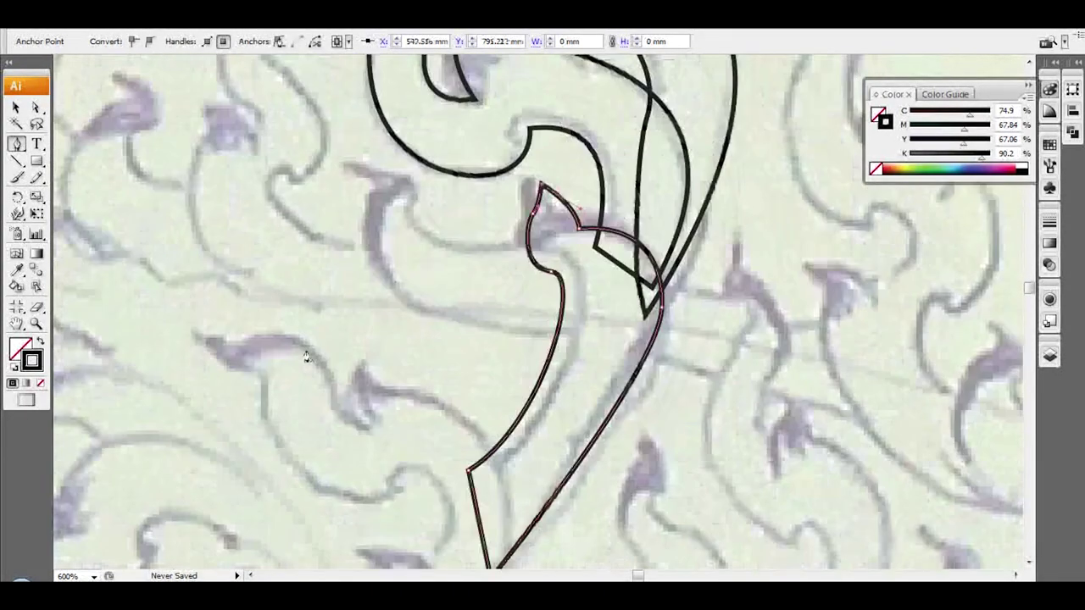
{"action": "scroll", "coordinate": [503, 202], "scroll_direction": "up", "scroll_amount": 1}
- Outline the blade-shaped leaf with straight base anchors and a curved lower tip, closing it
{"action": "left_click", "coordinate": [356, 213]}
{"action": "left_click_drag", "start_coordinate": [428, 256], "coordinate": [421, 276]}
{"action": "scroll", "coordinate": [799, 394], "scroll_direction": "right", "scroll_amount": 4}
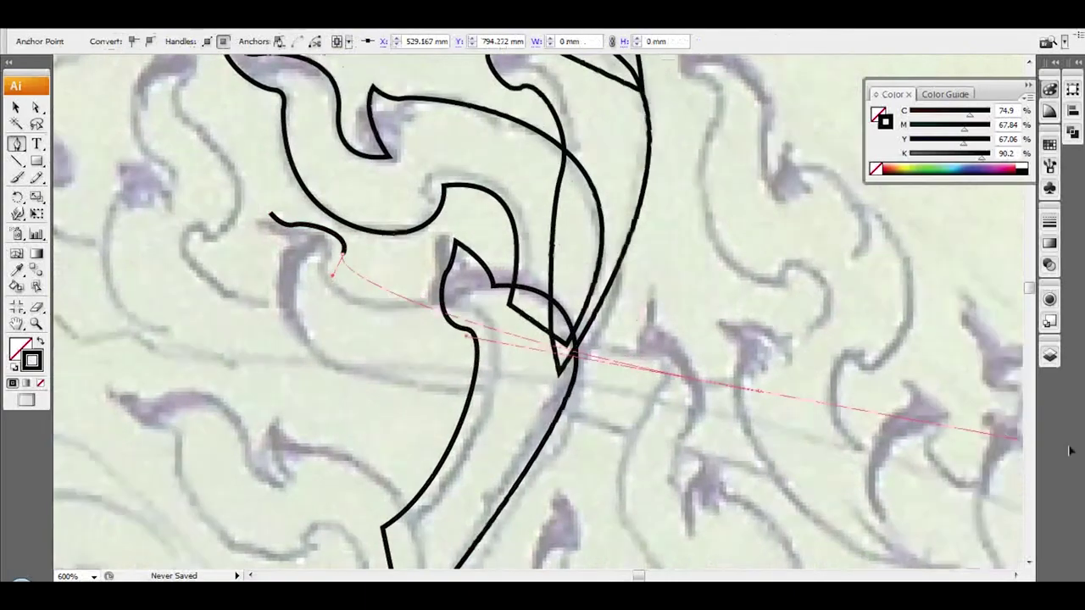
{"action": "left_click_drag", "start_coordinate": [672, 392], "coordinate": [1003, 466]}
{"action": "left_click", "coordinate": [733, 494]}
{"action": "left_click", "coordinate": [254, 376]}
{"action": "scroll", "coordinate": [246, 372], "scroll_direction": "up", "scroll_amount": 2}
{"action": "left_click_drag", "start_coordinate": [209, 301], "coordinate": [252, 229]}
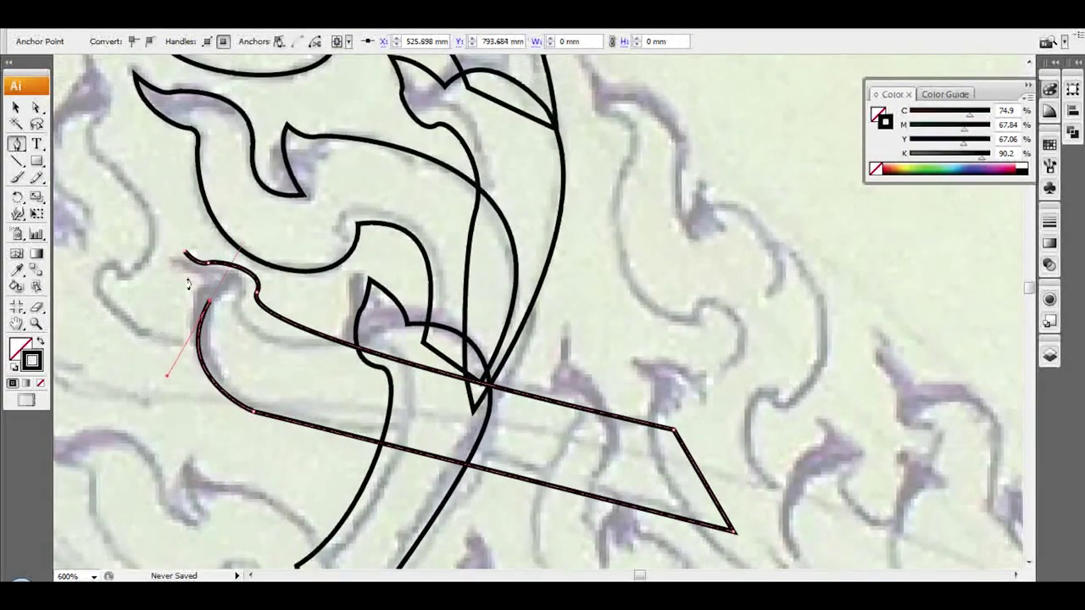
{"action": "scroll", "coordinate": [192, 240], "scroll_direction": "down", "scroll_amount": 1}
{"action": "scroll", "coordinate": [292, 260], "scroll_direction": "left", "scroll_amount": 5}
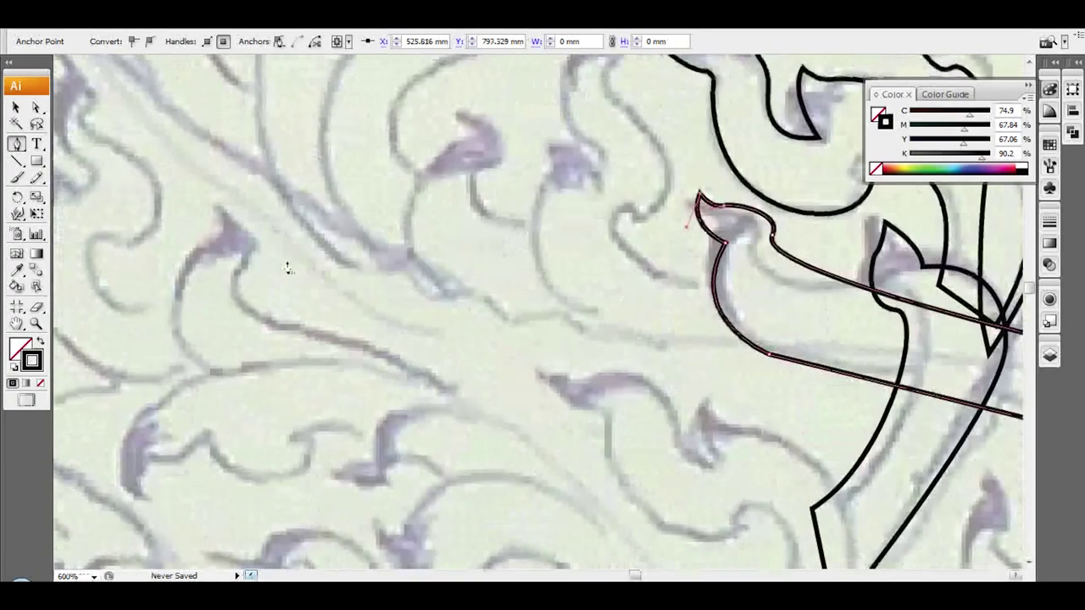
{"action": "scroll", "coordinate": [293, 260], "scroll_direction": "up", "scroll_amount": 3}
{"action": "scroll", "coordinate": [292, 261], "scroll_direction": "left", "scroll_amount": 3}
{"action": "scroll", "coordinate": [339, 280], "scroll_direction": "up", "scroll_amount": 2}
{"action": "scroll", "coordinate": [406, 290], "scroll_direction": "up", "scroll_amount": 2}
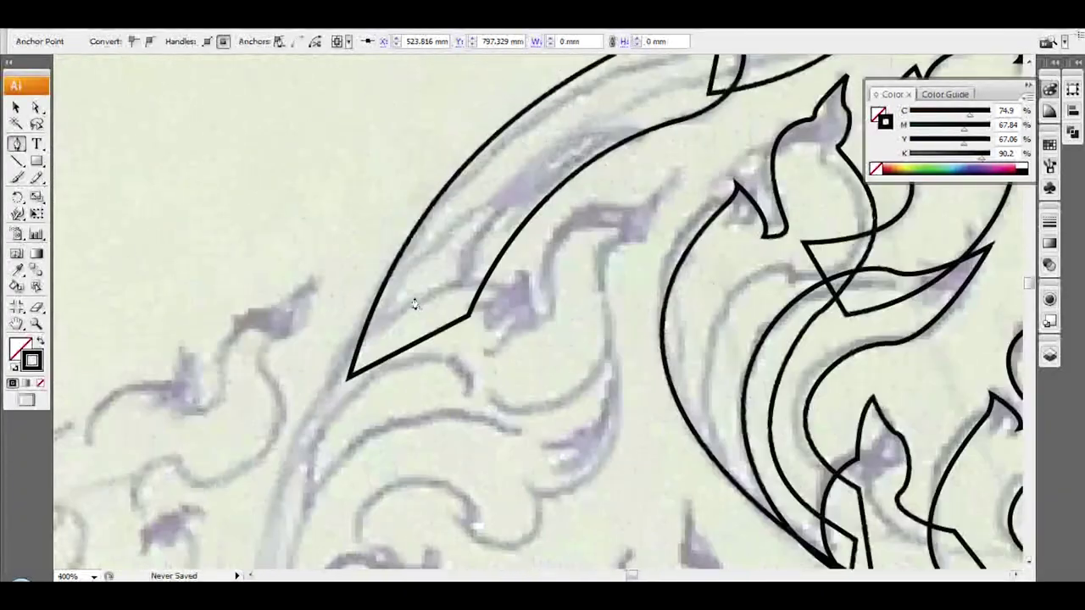
{"action": "left_click", "coordinate": [483, 374]}
{"action": "left_click_drag", "start_coordinate": [312, 447], "coordinate": [266, 530]}
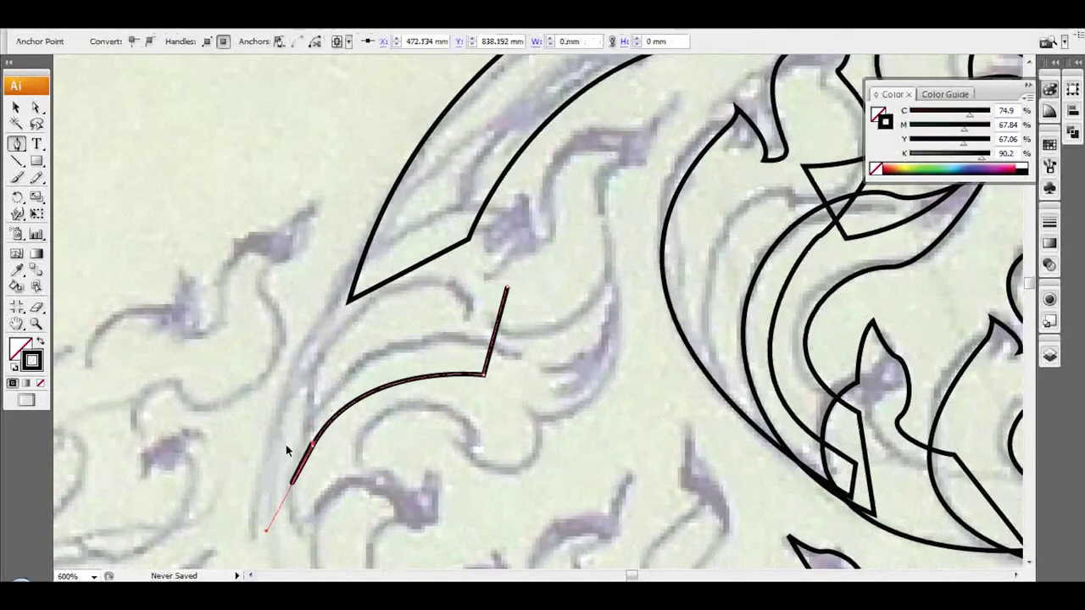
{"action": "left_click", "coordinate": [467, 268]}
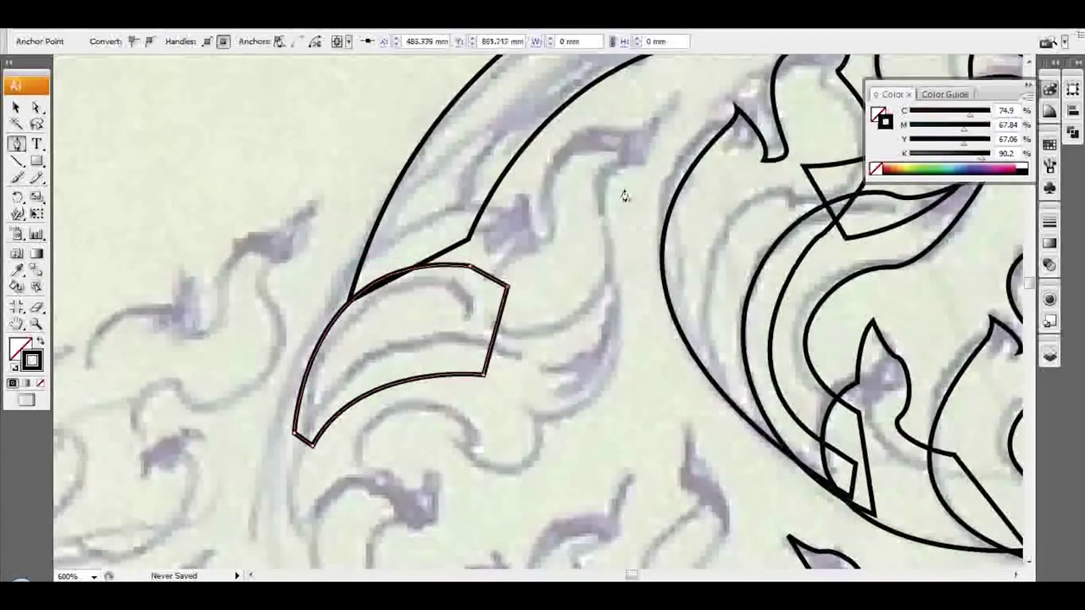
- Draw a curving stalk down toward the blade shape, extending below its tip
{"action": "left_click_drag", "start_coordinate": [675, 101], "coordinate": [613, 213]}
{"action": "scroll", "coordinate": [505, 310], "scroll_direction": "down", "scroll_amount": 1}
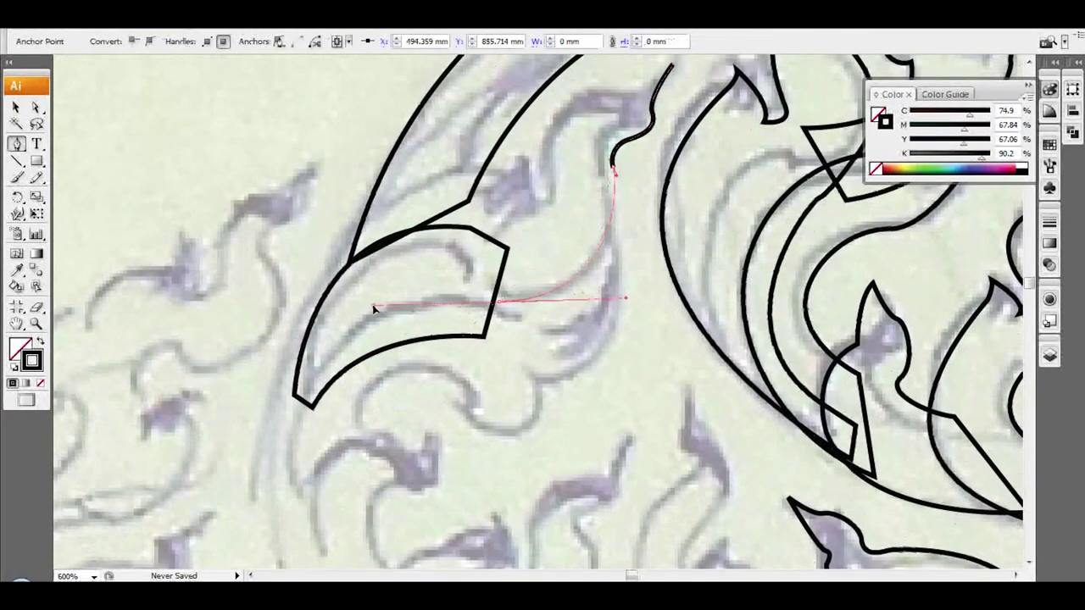
{"action": "left_click_drag", "start_coordinate": [379, 311], "coordinate": [373, 302]}
{"action": "scroll", "coordinate": [472, 294], "scroll_direction": "down", "scroll_amount": 2}
{"action": "left_click", "coordinate": [467, 191]}
{"action": "left_click_drag", "start_coordinate": [315, 346], "coordinate": [314, 509]}
{"action": "scroll", "coordinate": [318, 395], "scroll_direction": "down", "scroll_amount": 2}
{"action": "left_click", "coordinate": [327, 407]}
{"action": "scroll", "coordinate": [327, 424], "scroll_direction": "up", "scroll_amount": 2}
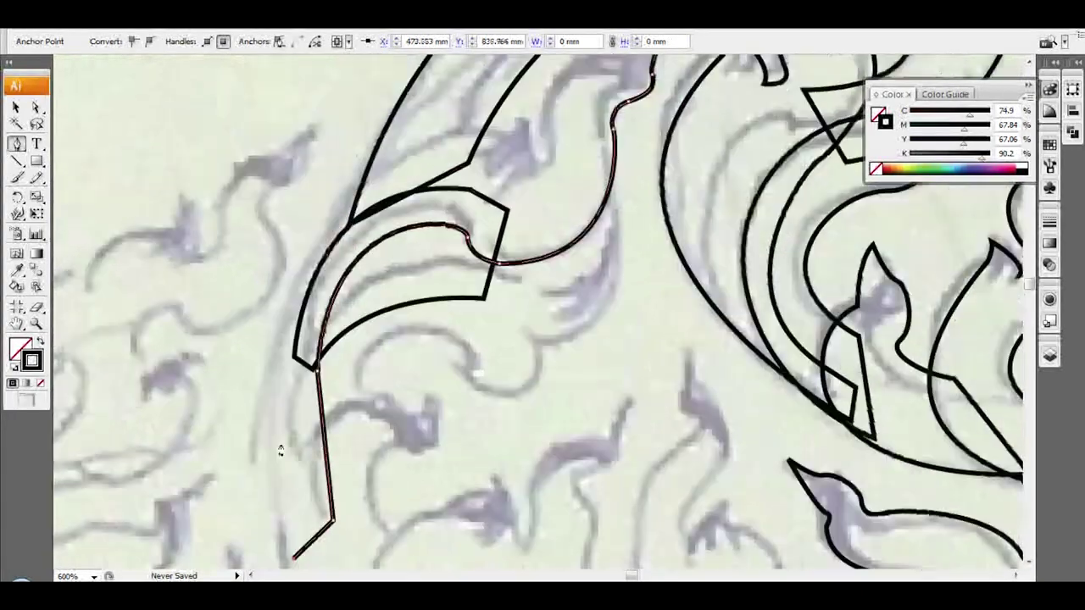
{"action": "key", "text": "ctrl+minus"}
{"action": "key", "text": "ctrl+minus"}
{"action": "scroll", "coordinate": [418, 509], "scroll_direction": "up", "scroll_amount": 1}
{"action": "left_click_drag", "start_coordinate": [687, 270], "coordinate": [681, 298]}
{"action": "key", "text": "ctrl+plus"}
{"action": "key", "text": "ctrl+plus"}
{"action": "key", "text": "ctrl+plus"}
- Trace the bud from a sharp tip point with two curved segments
{"action": "left_click", "coordinate": [516, 250]}
{"action": "left_click_drag", "start_coordinate": [525, 320], "coordinate": [547, 297]}
{"action": "scroll", "coordinate": [551, 297], "scroll_direction": "up", "scroll_amount": 1}
{"action": "left_click_drag", "start_coordinate": [554, 337], "coordinate": [534, 298]}
{"action": "scroll", "coordinate": [654, 277], "scroll_direction": "up", "scroll_amount": 1}
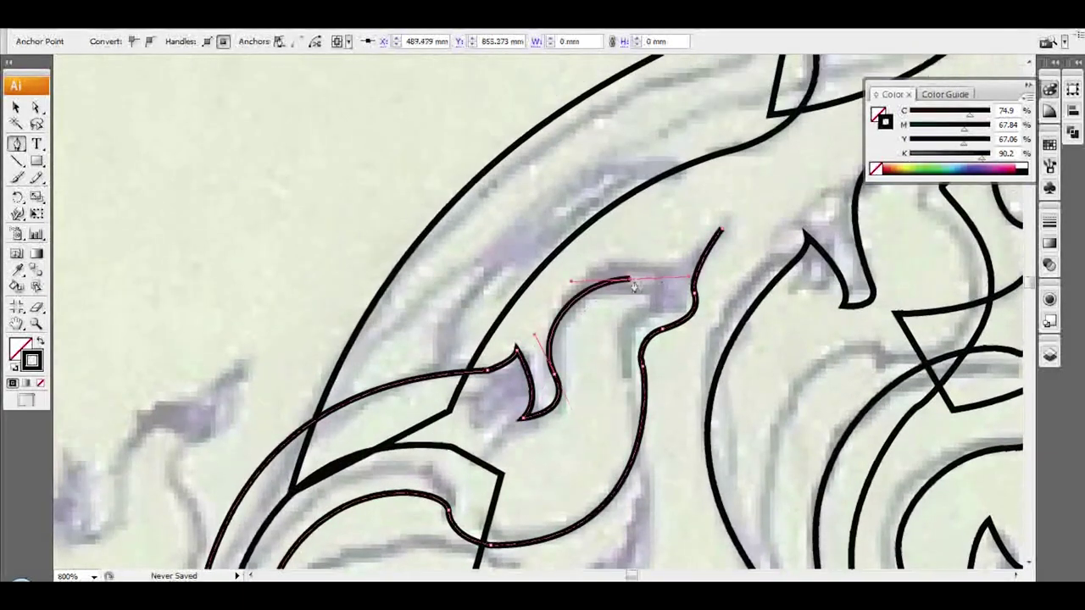
{"action": "scroll", "coordinate": [480, 322], "scroll_direction": "down", "scroll_amount": 5}
- Outline the next leaf along its inner edge with corner points and a curved segment
{"action": "left_click", "coordinate": [649, 297]}
{"action": "left_click_drag", "start_coordinate": [512, 366], "coordinate": [416, 339]}
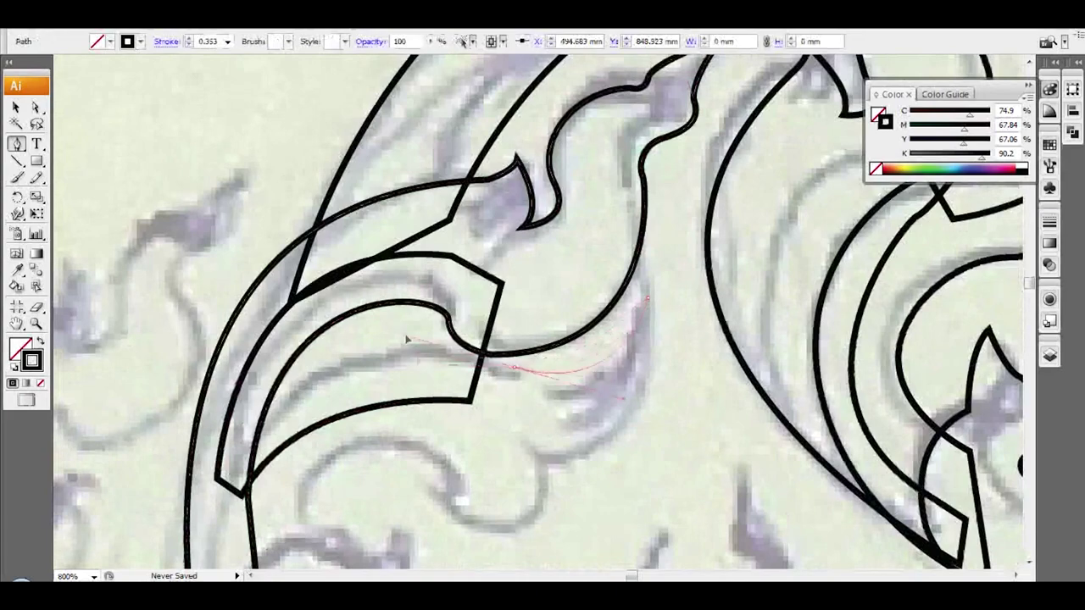
{"action": "scroll", "coordinate": [240, 380], "scroll_direction": "down", "scroll_amount": 5}
{"action": "key", "text": "ctrl+minus"}
{"action": "scroll", "coordinate": [392, 355], "scroll_direction": "down", "scroll_amount": 1}
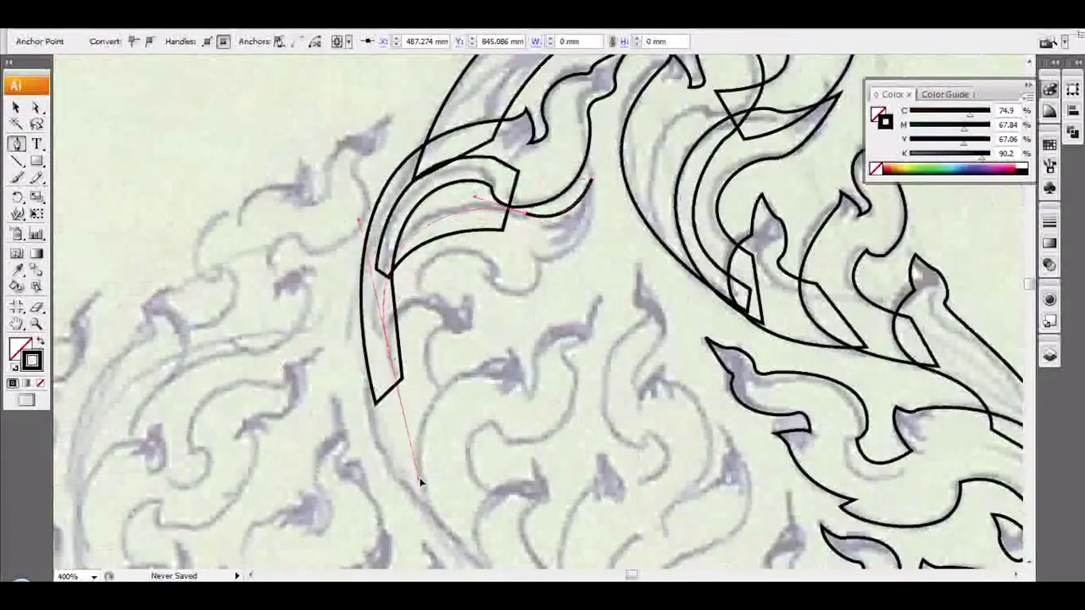
{"action": "left_click", "coordinate": [387, 346]}
{"action": "key", "text": "ctrl+equal"}
{"action": "left_click", "coordinate": [308, 364]}
{"action": "scroll", "coordinate": [308, 368], "scroll_direction": "up", "scroll_amount": 2}
{"action": "left_click_drag", "start_coordinate": [441, 315], "coordinate": [622, 386]}
{"action": "left_click_drag", "start_coordinate": [438, 341], "coordinate": [437, 399]}
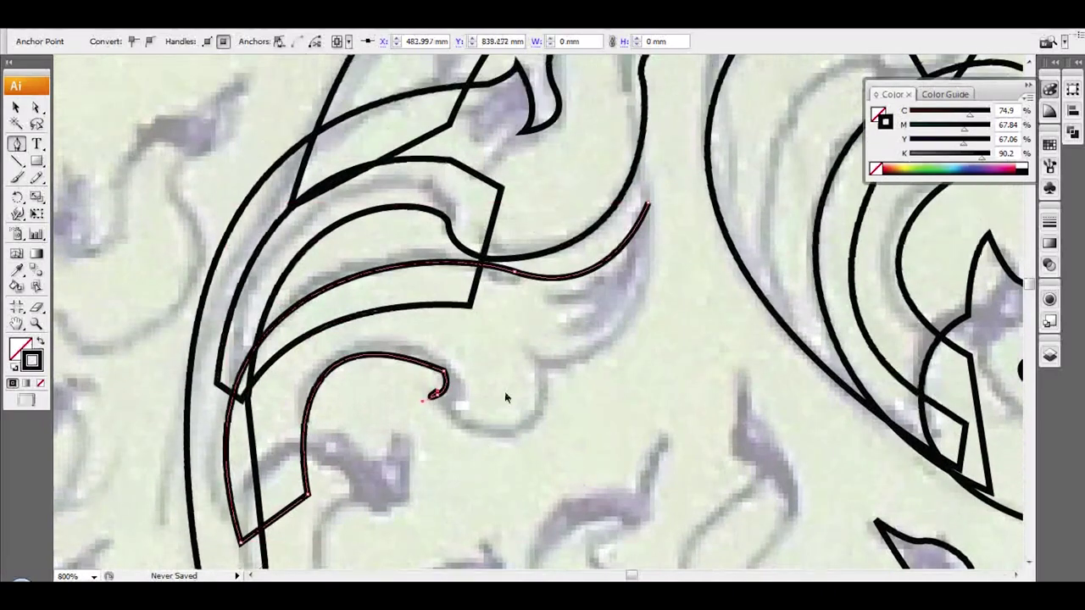
{"action": "left_click_drag", "start_coordinate": [556, 270], "coordinate": [557, 271]}
{"action": "left_click", "coordinate": [548, 373]}
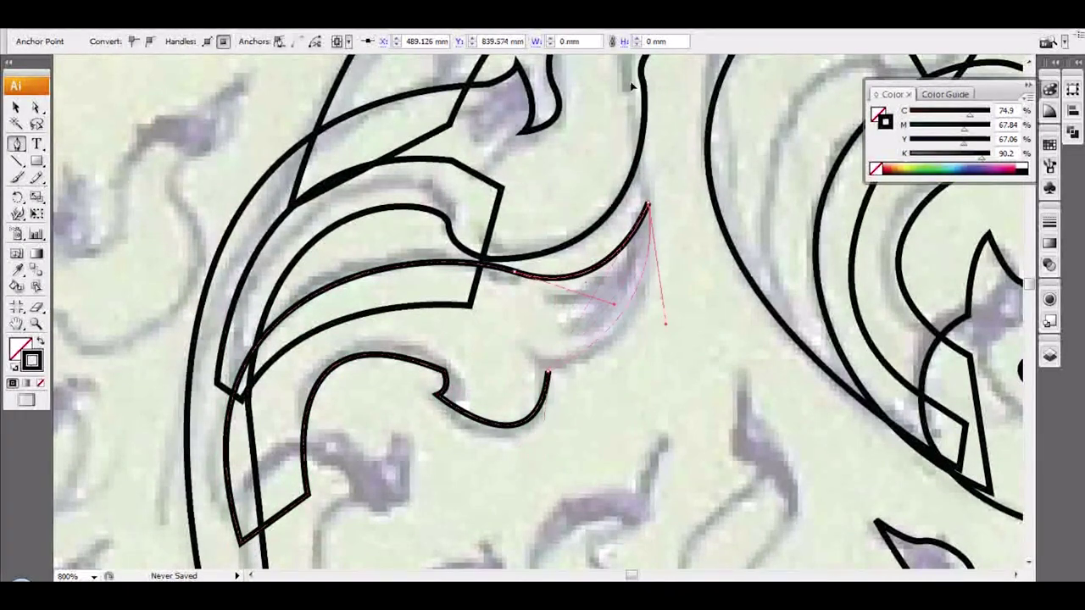
{"action": "scroll", "coordinate": [412, 194], "scroll_direction": "down", "scroll_amount": 3}
- Draw an S-shaped stalk ending in a straight vertical stem
{"action": "left_click", "coordinate": [400, 135]}
{"action": "scroll", "coordinate": [412, 242], "scroll_direction": "down", "scroll_amount": 1}
{"action": "left_click_drag", "start_coordinate": [381, 196], "coordinate": [343, 197]}
{"action": "left_click_drag", "start_coordinate": [356, 332], "coordinate": [392, 368]}
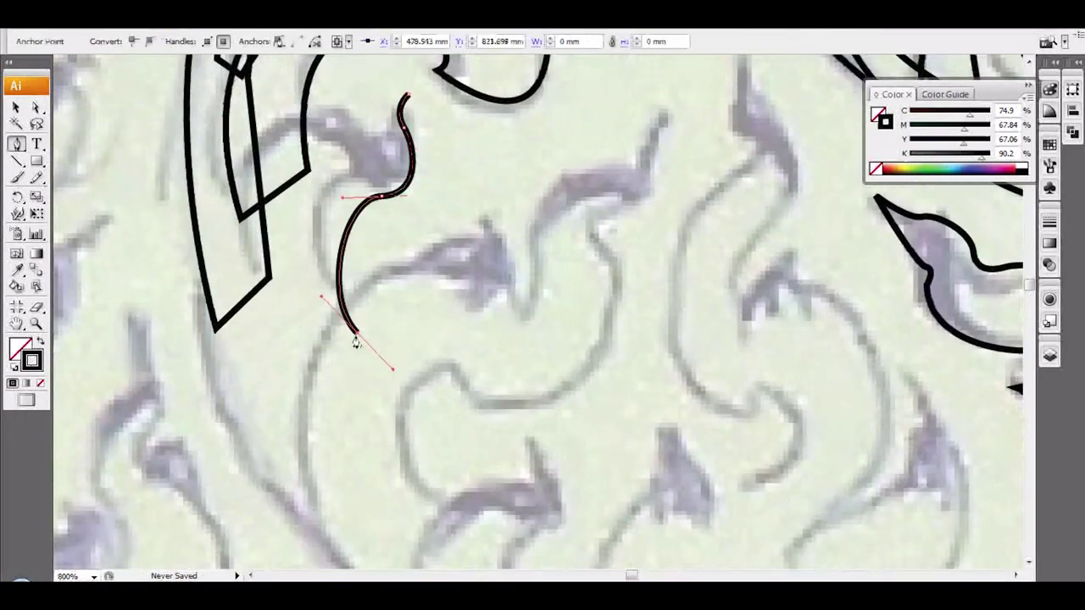
{"action": "scroll", "coordinate": [356, 340], "scroll_direction": "down", "scroll_amount": 2}
{"action": "left_click", "coordinate": [352, 424]}
{"action": "key", "text": "ctrl+minus"}
{"action": "key", "text": "ctrl+minus"}
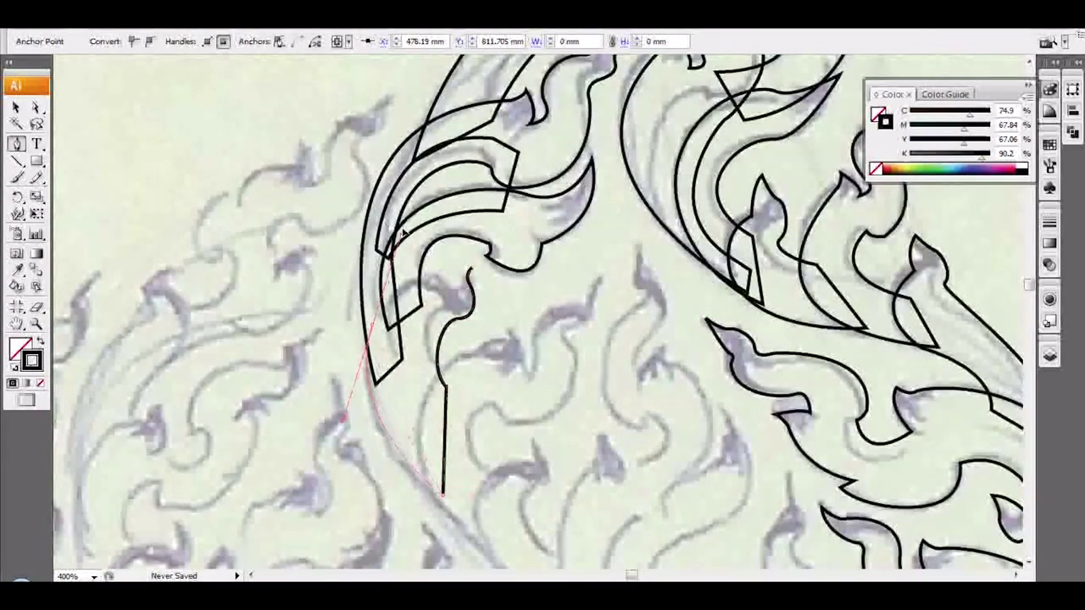
{"action": "key", "text": "ctrl+plus"}
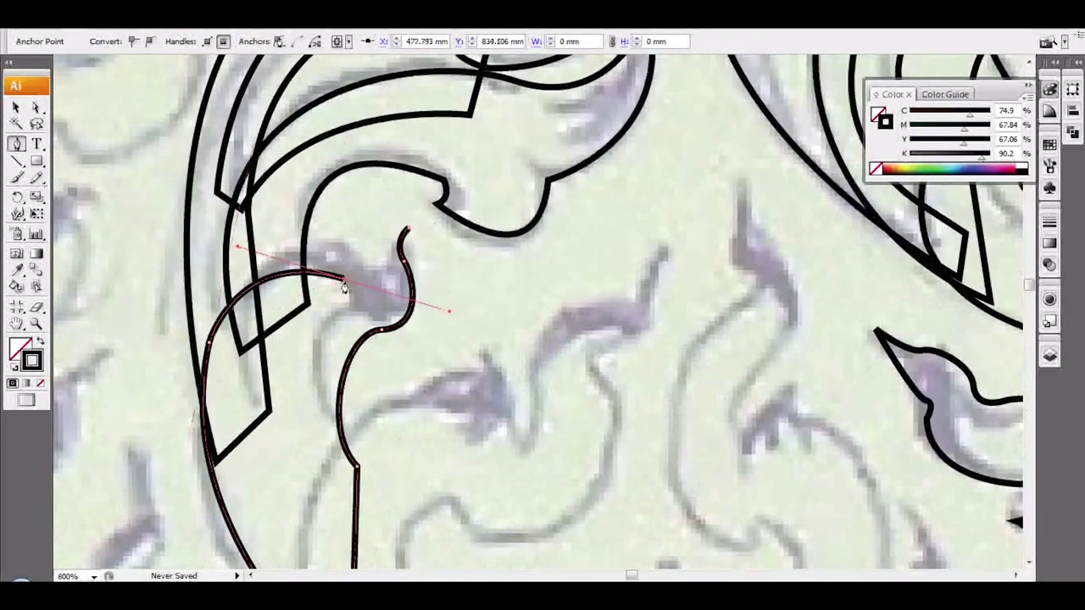
{"action": "scroll", "coordinate": [407, 234], "scroll_direction": "down", "scroll_amount": 1}
{"action": "left_click", "coordinate": [657, 182]}
- Trace the next scroll as a U-bend path with corner points along its edge
{"action": "left_click", "coordinate": [648, 237]}
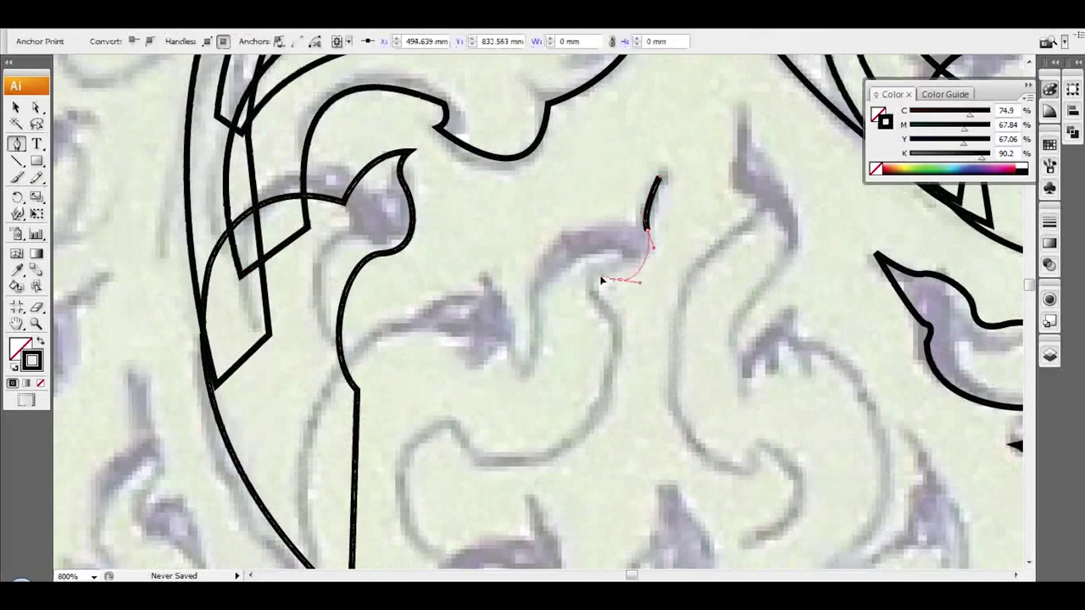
{"action": "left_click_drag", "start_coordinate": [607, 303], "coordinate": [600, 282]}
{"action": "scroll", "coordinate": [519, 380], "scroll_direction": "down", "scroll_amount": 1}
{"action": "left_click_drag", "start_coordinate": [492, 384], "coordinate": [346, 370]}
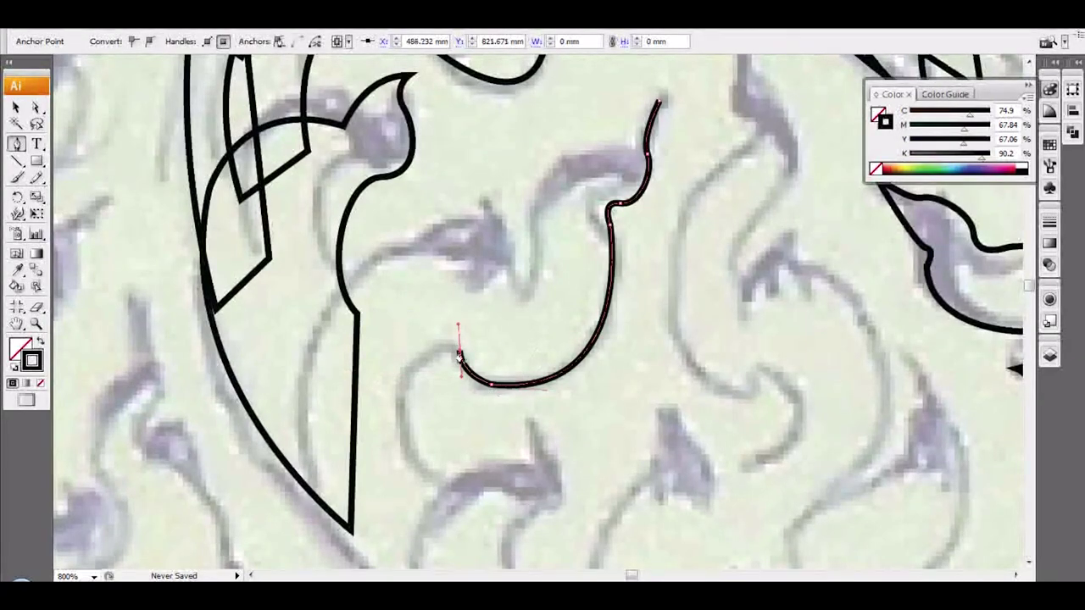
{"action": "scroll", "coordinate": [457, 356], "scroll_direction": "down", "scroll_amount": 2}
{"action": "left_click_drag", "start_coordinate": [456, 349], "coordinate": [505, 405]}
{"action": "scroll", "coordinate": [470, 501], "scroll_direction": "down", "scroll_amount": 3}
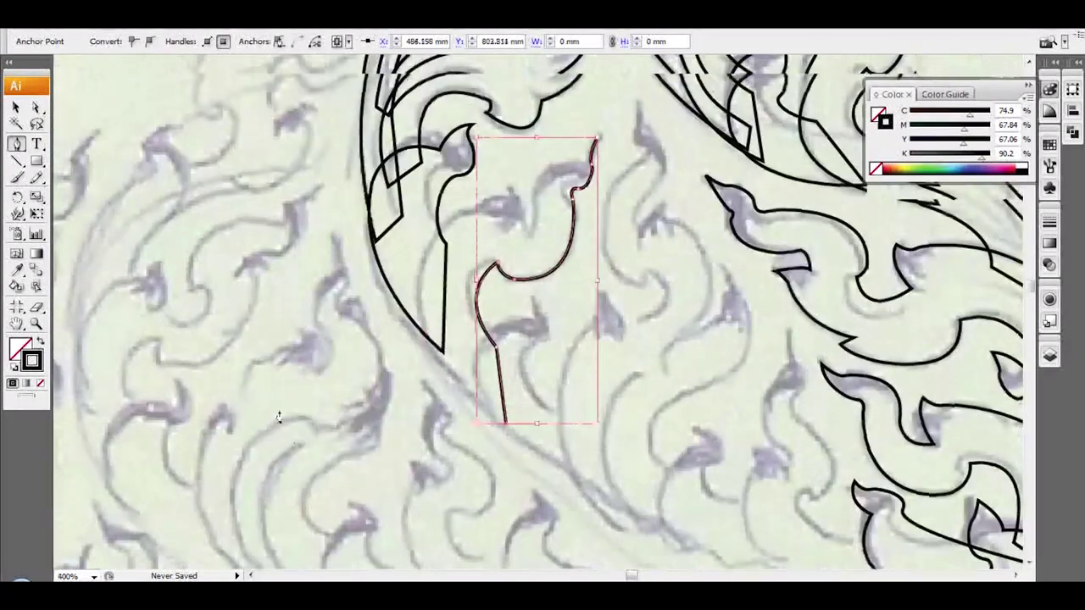
{"action": "scroll", "coordinate": [596, 155], "scroll_direction": "up", "scroll_amount": 1}
{"action": "scroll", "coordinate": [575, 245], "scroll_direction": "up", "scroll_amount": 3}
{"action": "left_click", "coordinate": [457, 170]}
{"action": "left_click", "coordinate": [482, 290]}
{"action": "scroll", "coordinate": [509, 297], "scroll_direction": "up", "scroll_amount": 1}
{"action": "left_click", "coordinate": [530, 308]}
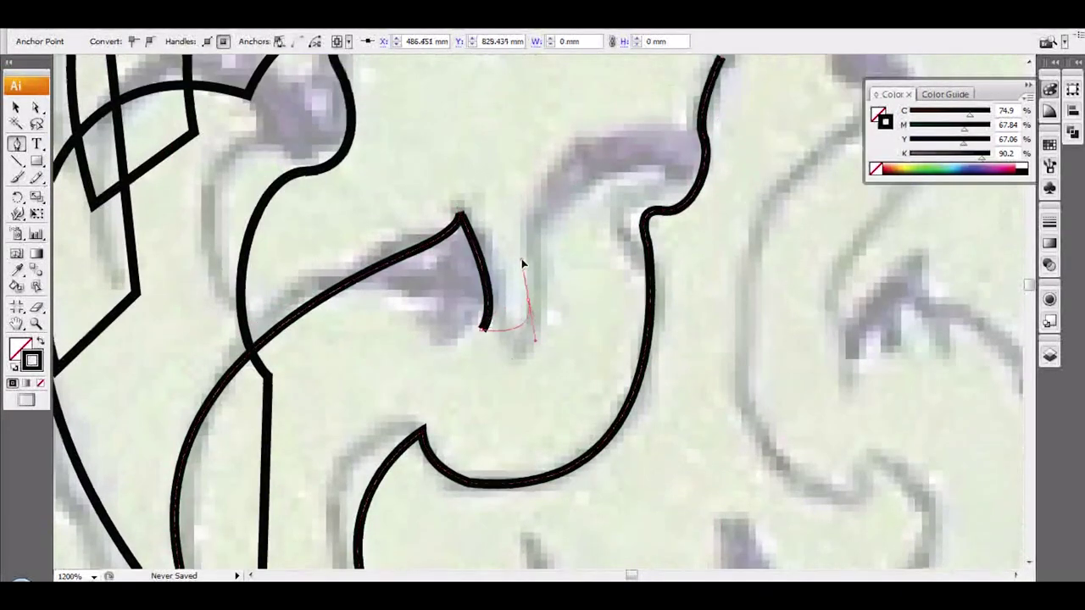
{"action": "scroll", "coordinate": [525, 314], "scroll_direction": "up", "scroll_amount": 1}
- Outline the scrolling flame leaf with smooth curves, corner tip points and a sharp peak
{"action": "left_click_drag", "start_coordinate": [614, 207], "coordinate": [718, 193]}
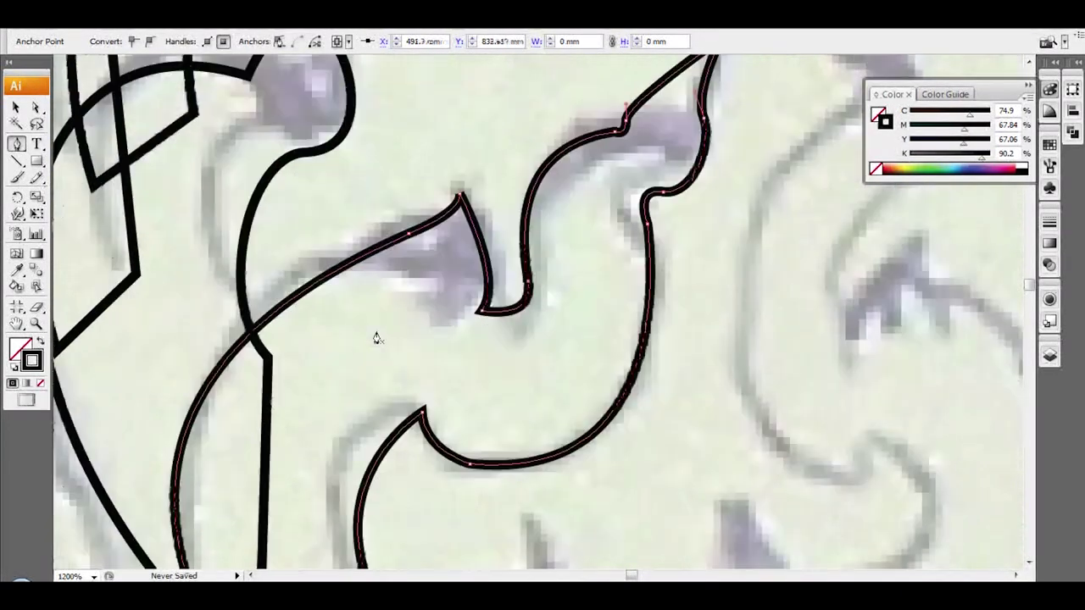
{"action": "scroll", "coordinate": [683, 127], "scroll_direction": "right", "scroll_amount": 3}
{"action": "scroll", "coordinate": [497, 189], "scroll_direction": "up", "scroll_amount": 1}
{"action": "left_click_drag", "start_coordinate": [557, 284], "coordinate": [505, 322]}
{"action": "left_click", "coordinate": [676, 449]}
{"action": "scroll", "coordinate": [695, 457], "scroll_direction": "down", "scroll_amount": 2}
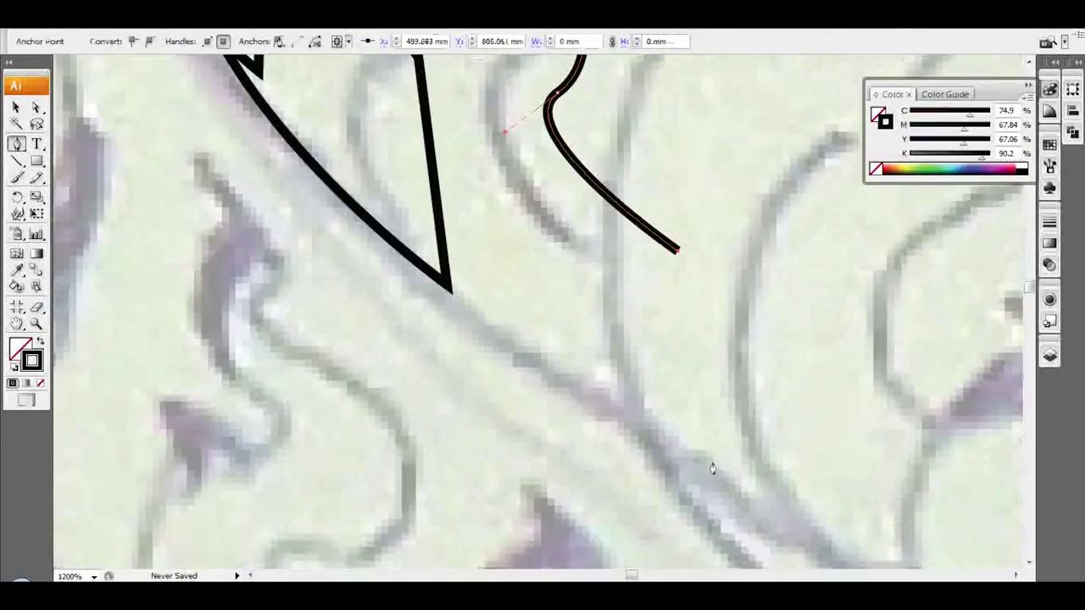
{"action": "left_click", "coordinate": [714, 468]}
{"action": "scroll", "coordinate": [715, 467], "scroll_direction": "up", "scroll_amount": 2}
{"action": "left_click_drag", "start_coordinate": [356, 304], "coordinate": [339, 174]}
{"action": "scroll", "coordinate": [332, 338], "scroll_direction": "up", "scroll_amount": 1}
{"action": "scroll", "coordinate": [332, 339], "scroll_direction": "down", "scroll_amount": 2}
{"action": "left_click_drag", "start_coordinate": [406, 246], "coordinate": [474, 238]}
{"action": "left_click", "coordinate": [497, 121]}
{"action": "scroll", "coordinate": [525, 102], "scroll_direction": "down", "scroll_amount": 2}
{"action": "scroll", "coordinate": [668, 388], "scroll_direction": "up", "scroll_amount": 3}
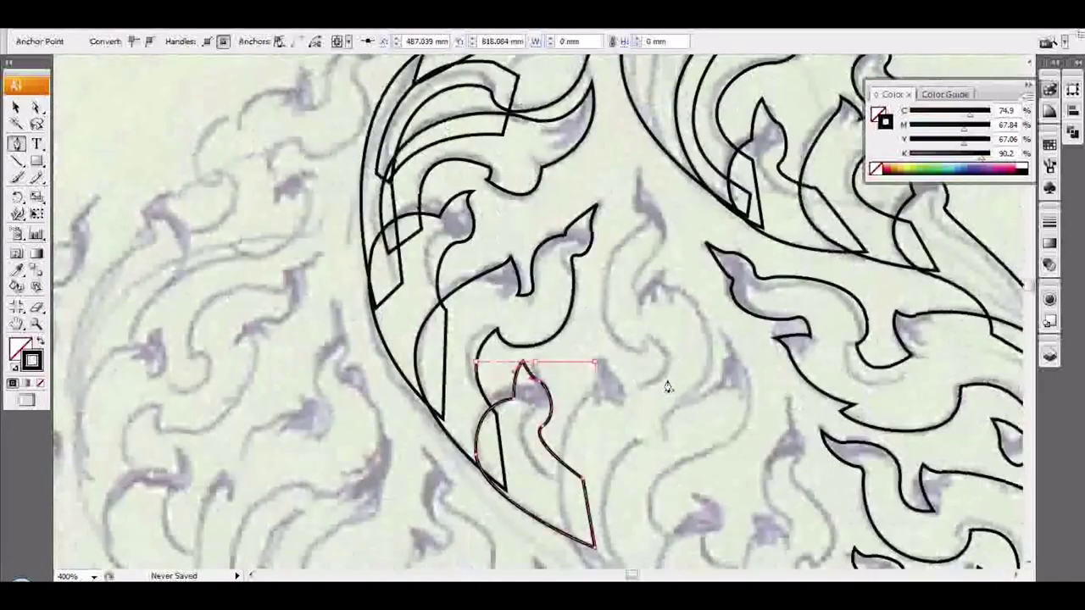
- Start a new stalk path at the top and curve it down along the sketch line with a corner point
{"action": "scroll", "coordinate": [643, 490], "scroll_direction": "up", "scroll_amount": 1}
{"action": "scroll", "coordinate": [763, 424], "scroll_direction": "down", "scroll_amount": 2}
{"action": "left_click", "coordinate": [750, 95]}
{"action": "left_click_drag", "start_coordinate": [787, 273], "coordinate": [737, 323]}
{"action": "left_click", "coordinate": [745, 373]}
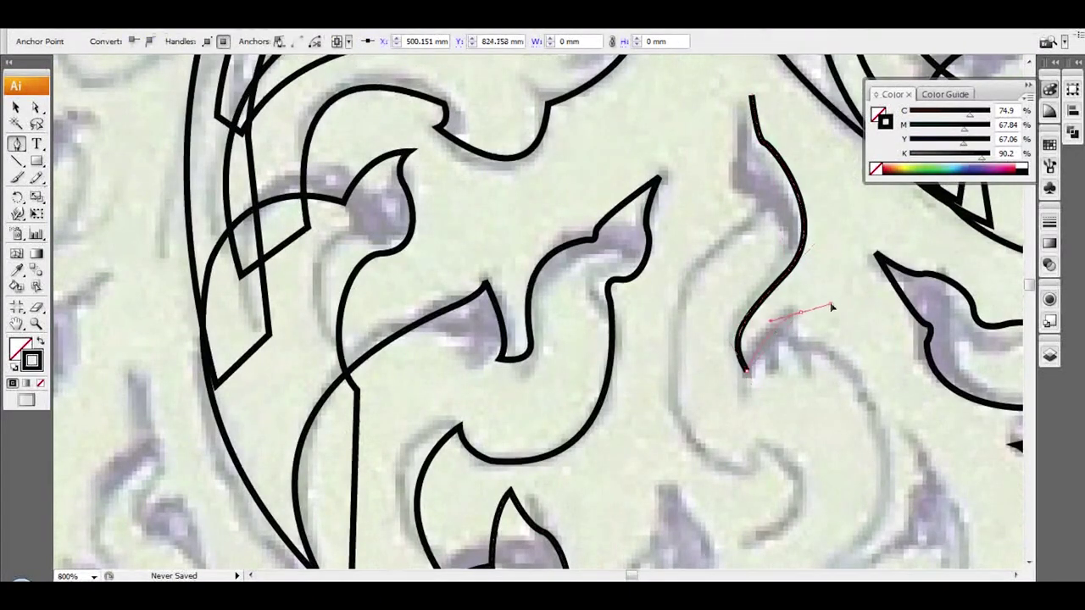
{"action": "scroll", "coordinate": [808, 343], "scroll_direction": "down", "scroll_amount": 5}
{"action": "left_click_drag", "start_coordinate": [859, 327], "coordinate": [799, 479]}
{"action": "scroll", "coordinate": [757, 344], "scroll_direction": "down", "scroll_amount": 2}
{"action": "left_click_drag", "start_coordinate": [733, 373], "coordinate": [722, 409]}
{"action": "scroll", "coordinate": [722, 409], "scroll_direction": "down", "scroll_amount": 3}
{"action": "left_click_drag", "start_coordinate": [815, 400], "coordinate": [941, 462]}
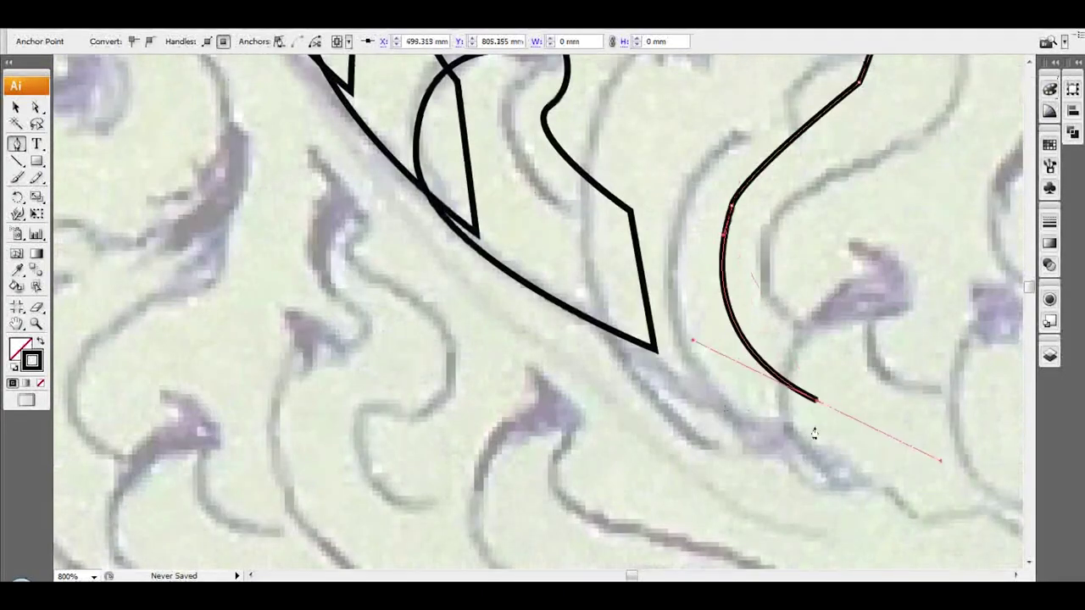
- Extend the stalk with more curved segments, trimming one handle and ending on a smooth point
{"action": "key", "text": "ctrl+minus"}
{"action": "key", "text": "ctrl+minus"}
{"action": "left_click_drag", "start_coordinate": [596, 327], "coordinate": [727, 142]}
{"action": "key", "text": "ctrl+plus"}
{"action": "key", "text": "ctrl+plus"}
{"action": "left_click", "coordinate": [660, 334]}
{"action": "left_click", "coordinate": [715, 353]}
{"action": "scroll", "coordinate": [717, 356], "scroll_direction": "up", "scroll_amount": 1}
{"action": "mouse_move", "coordinate": [758, 325]}
{"action": "left_mouse_down"}
{"action": "mouse_move", "coordinate": [694, 265]}
{"action": "mouse_move", "coordinate": [831, 157]}
{"action": "left_mouse_up"}
{"action": "scroll", "coordinate": [668, 291], "scroll_direction": "up", "scroll_amount": 3}
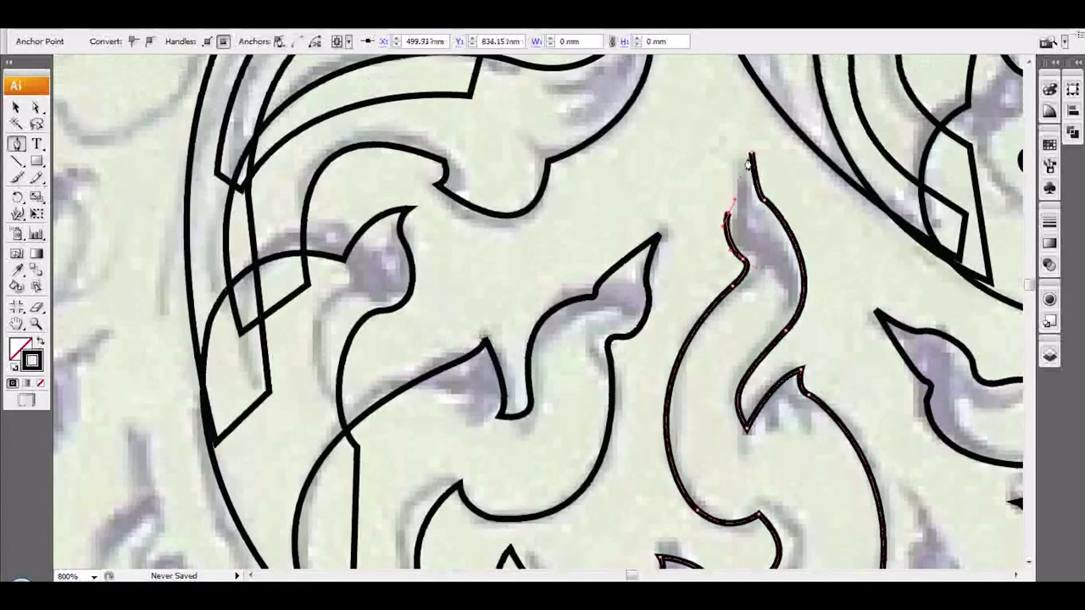
{"action": "scroll", "coordinate": [735, 218], "scroll_direction": "down", "scroll_amount": 5}
- Trace a flame-leaf outline with a curved opening segment, a long sweeping base curve and a smooth edge point
{"action": "left_click", "coordinate": [918, 201]}
{"action": "left_click_drag", "start_coordinate": [857, 331], "coordinate": [787, 349]}
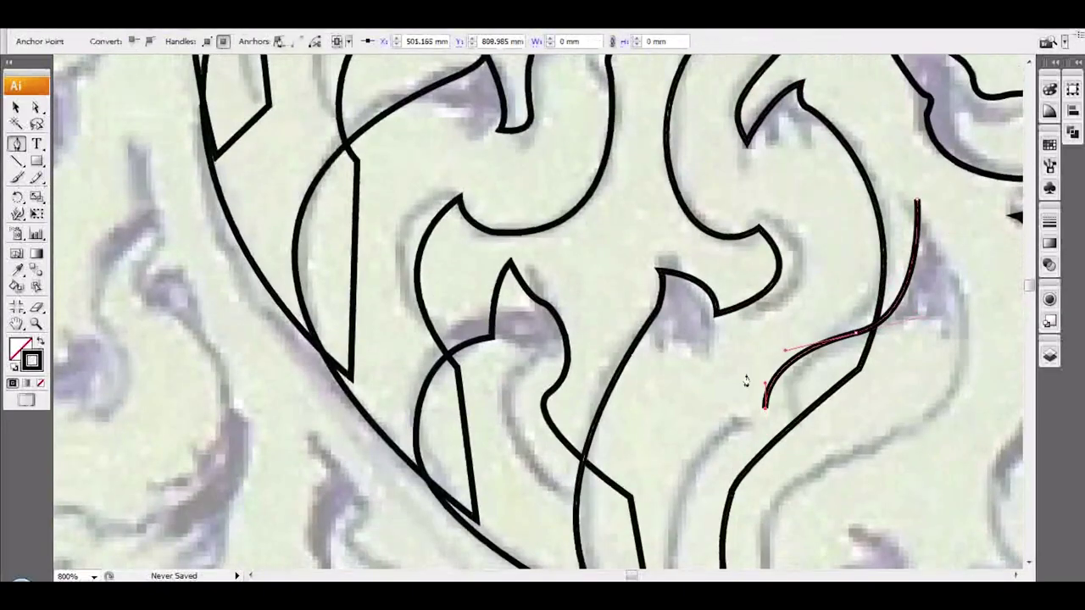
{"action": "scroll", "coordinate": [712, 390], "scroll_direction": "down", "scroll_amount": 5}
{"action": "scroll", "coordinate": [762, 424], "scroll_direction": "right", "scroll_amount": 5}
{"action": "left_click_drag", "start_coordinate": [555, 467], "coordinate": [922, 523]}
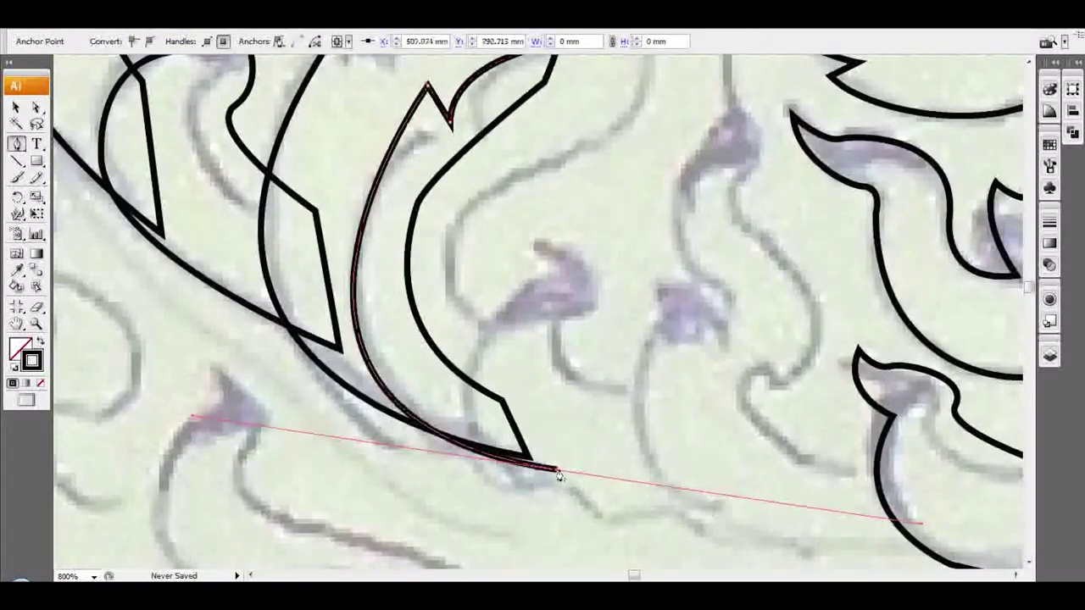
{"action": "scroll", "coordinate": [531, 349], "scroll_direction": "up", "scroll_amount": 4}
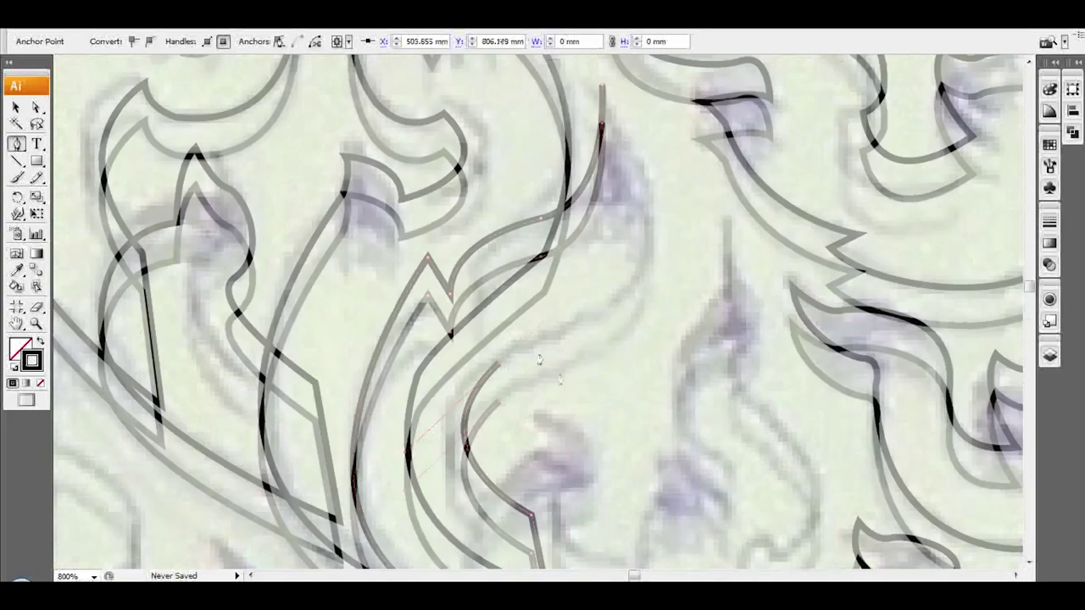
{"action": "left_click_drag", "start_coordinate": [644, 301], "coordinate": [662, 229]}
{"action": "scroll", "coordinate": [663, 227], "scroll_direction": "down", "scroll_amount": 3}
- Trace a small stalk outline curving around the bud and close it at its start point
{"action": "left_click", "coordinate": [533, 262]}
{"action": "left_click_drag", "start_coordinate": [584, 303], "coordinate": [613, 315]}
{"action": "left_click_drag", "start_coordinate": [594, 371], "coordinate": [574, 386]}
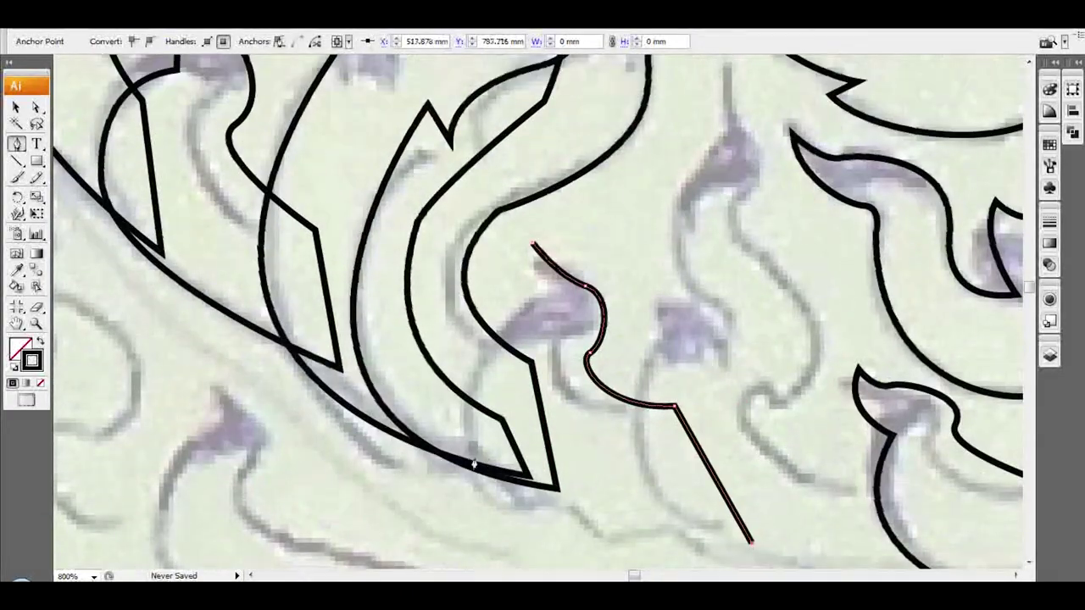
{"action": "left_click_drag", "start_coordinate": [425, 360], "coordinate": [424, 356]}
{"action": "left_click", "coordinate": [534, 246]}
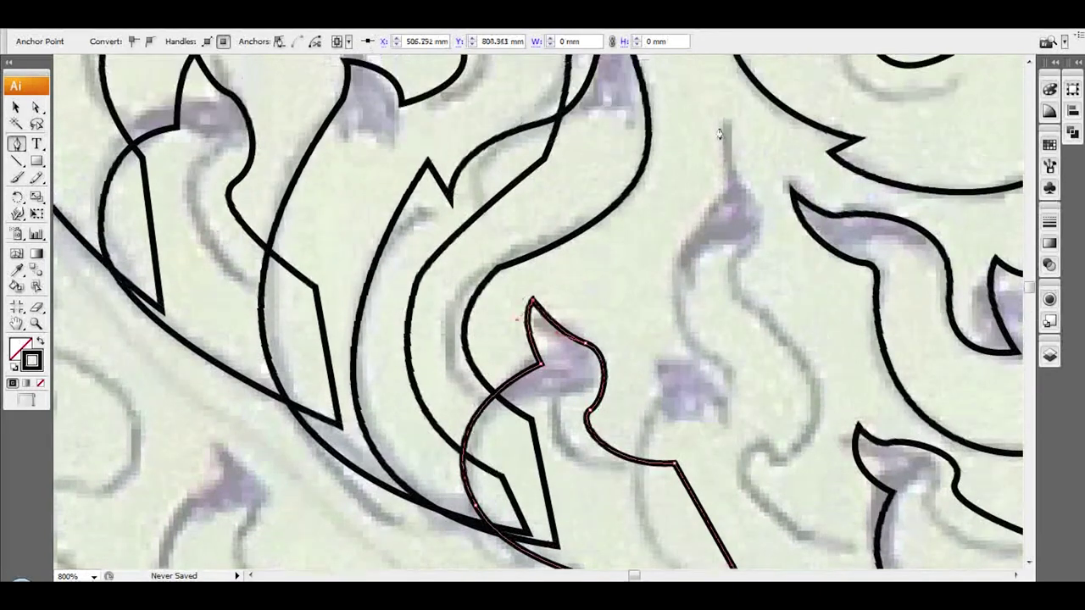
- Outline the flame-shaped bud with curved and corner anchors up to its tip, closing it at the starting anchor
{"action": "left_click_drag", "start_coordinate": [804, 373], "coordinate": [754, 470]}
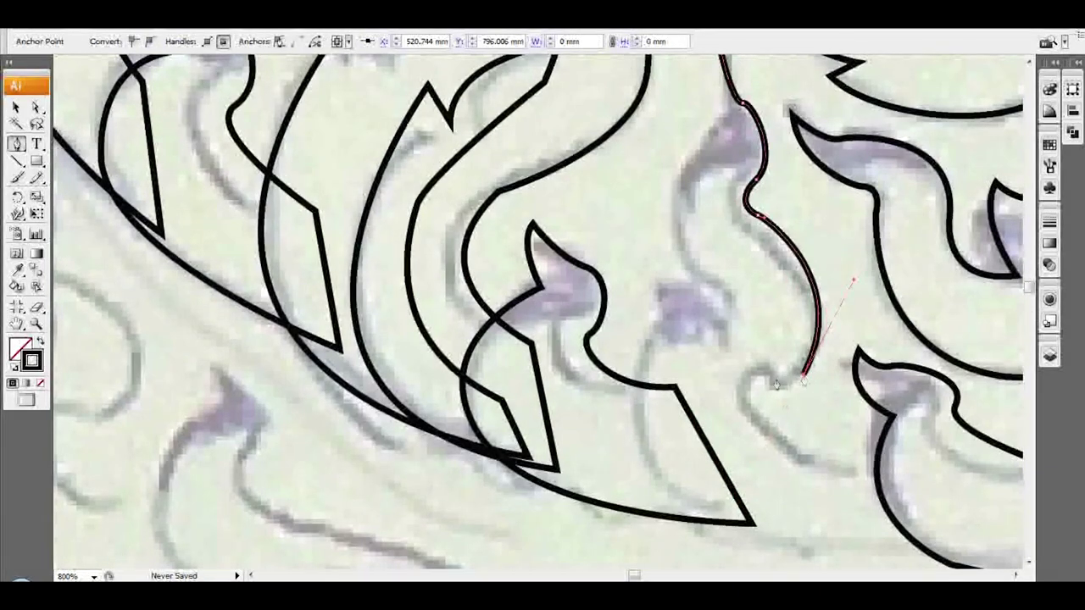
{"action": "scroll", "coordinate": [767, 378], "scroll_direction": "down", "scroll_amount": 2}
{"action": "scroll", "coordinate": [767, 378], "scroll_direction": "right", "scroll_amount": 4}
{"action": "left_click_drag", "start_coordinate": [725, 407], "coordinate": [742, 424]}
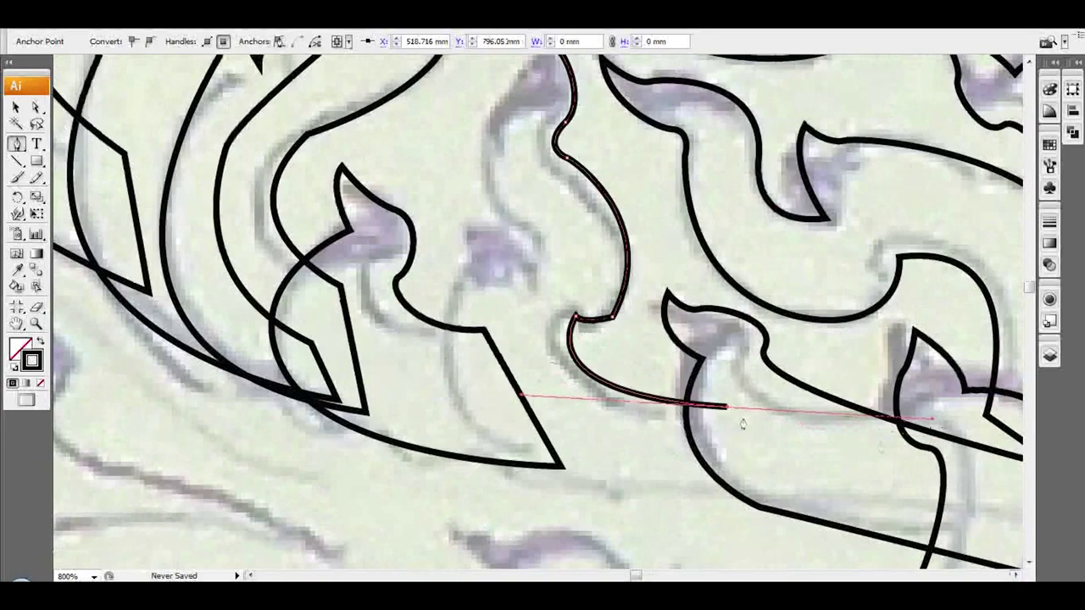
{"action": "left_click", "coordinate": [801, 514]}
{"action": "scroll", "coordinate": [801, 514], "scroll_direction": "up", "scroll_amount": 2}
{"action": "left_click_drag", "start_coordinate": [483, 500], "coordinate": [436, 440]}
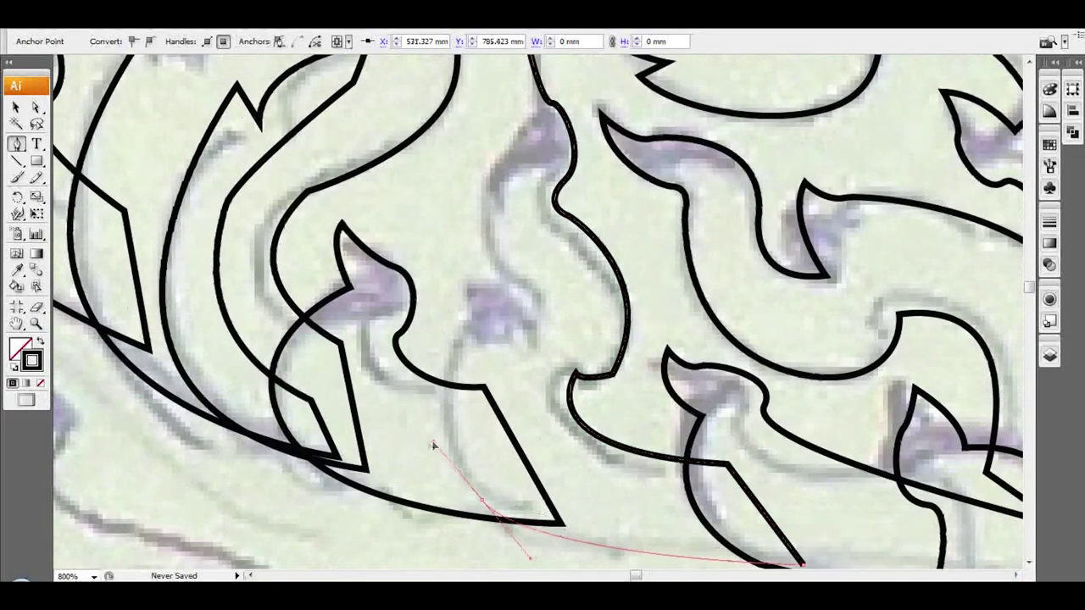
{"action": "scroll", "coordinate": [433, 445], "scroll_direction": "up", "scroll_amount": 2}
{"action": "left_click_drag", "start_coordinate": [467, 379], "coordinate": [498, 337]}
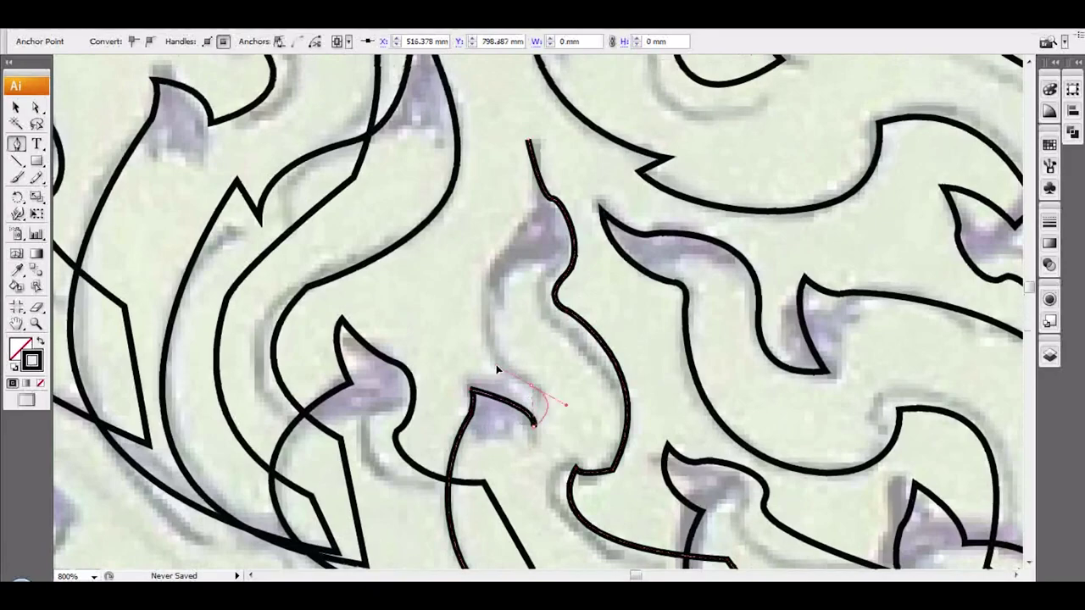
{"action": "scroll", "coordinate": [521, 381], "scroll_direction": "up", "scroll_amount": 3}
{"action": "left_click_drag", "start_coordinate": [511, 307], "coordinate": [529, 286]}
{"action": "left_click", "coordinate": [526, 201]}
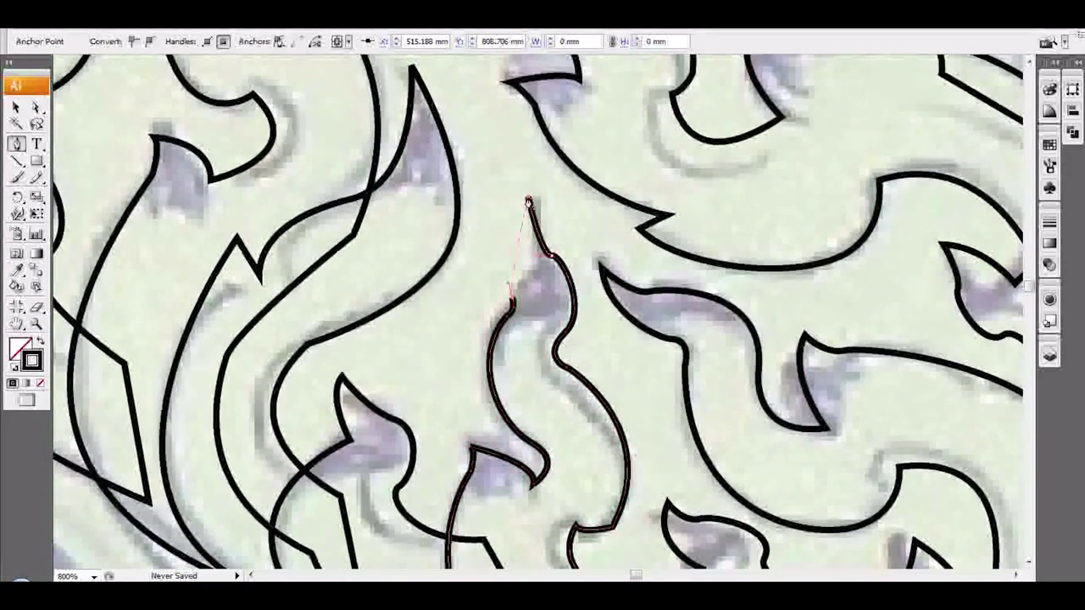
{"action": "scroll", "coordinate": [588, 374], "scroll_direction": "down", "scroll_amount": 5}
{"action": "scroll", "coordinate": [606, 353], "scroll_direction": "down", "scroll_amount": 4, "text": "alt"}
{"action": "scroll", "coordinate": [434, 344], "scroll_direction": "up", "scroll_amount": 2}
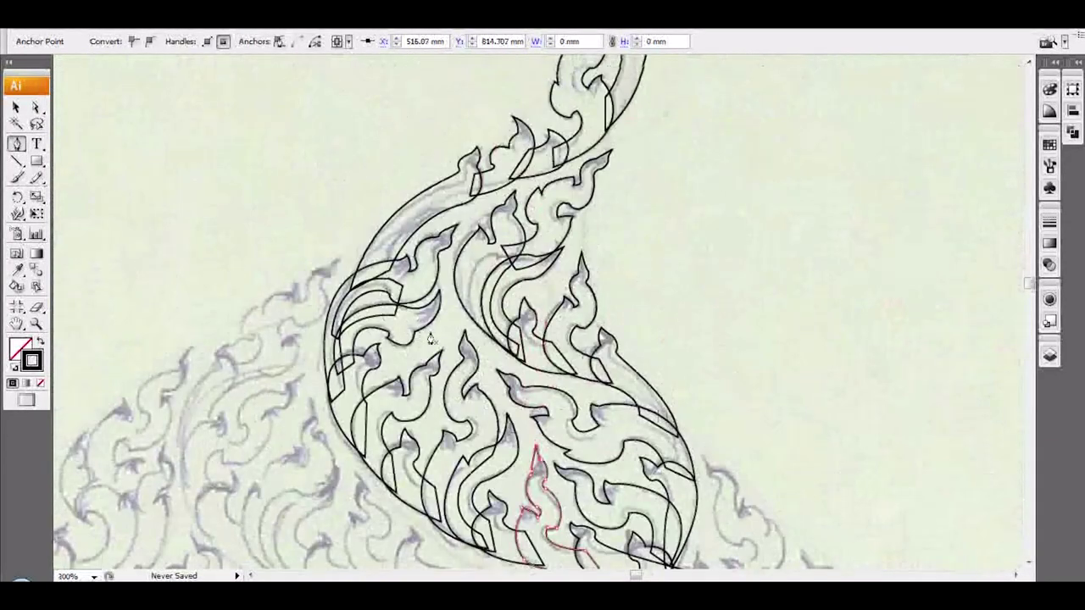
- Begin the scrolling leaf outline with curved anchors along its upper edge and down its side
{"action": "scroll", "coordinate": [434, 344], "scroll_direction": "down", "scroll_amount": 3}
{"action": "scroll", "coordinate": [410, 383], "scroll_direction": "down", "scroll_amount": 3}
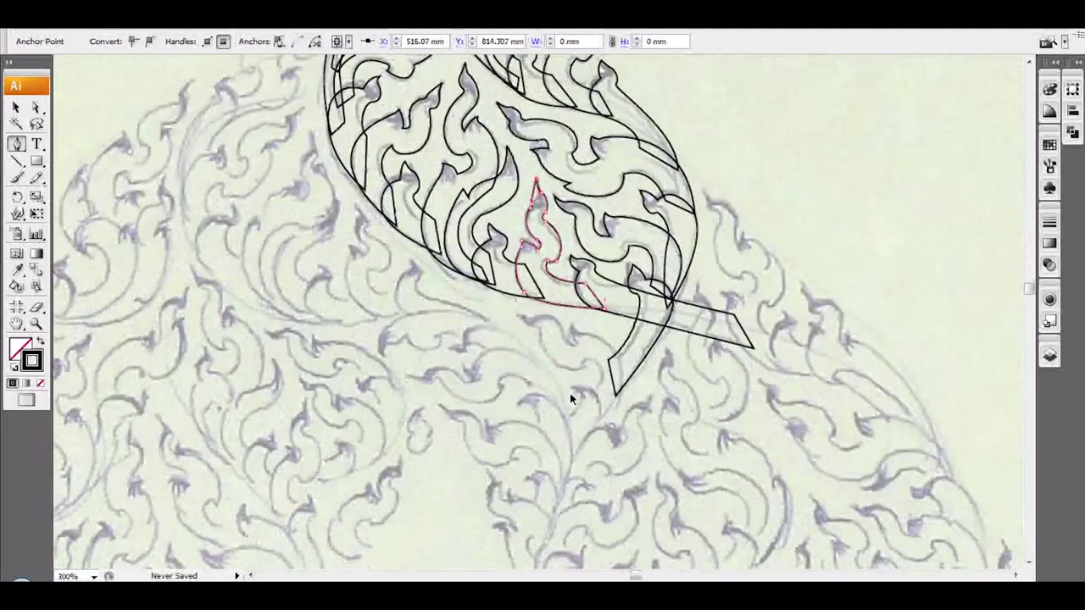
{"action": "scroll", "coordinate": [572, 398], "scroll_direction": "up", "scroll_amount": 3, "text": "alt"}
{"action": "left_click", "coordinate": [431, 162]}
{"action": "left_click_drag", "start_coordinate": [487, 174], "coordinate": [518, 168]}
{"action": "scroll", "coordinate": [629, 225], "scroll_direction": "down", "scroll_amount": 1}
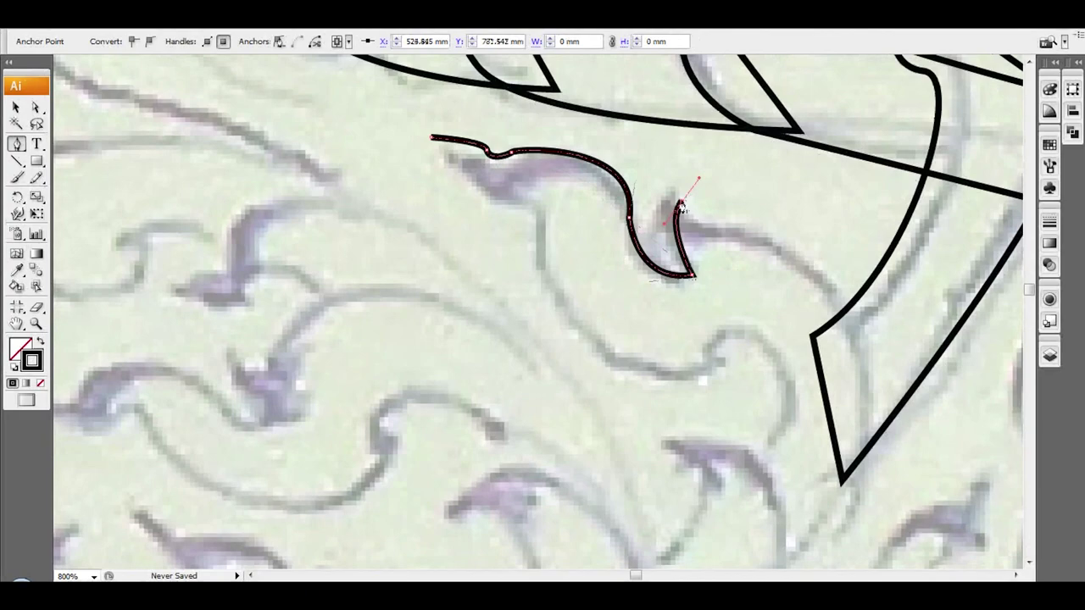
{"action": "scroll", "coordinate": [736, 433], "scroll_direction": "down", "scroll_amount": 3}
{"action": "scroll", "coordinate": [736, 433], "scroll_direction": "down", "scroll_amount": 2, "text": "alt"}
{"action": "left_click_drag", "start_coordinate": [646, 381], "coordinate": [526, 500]}
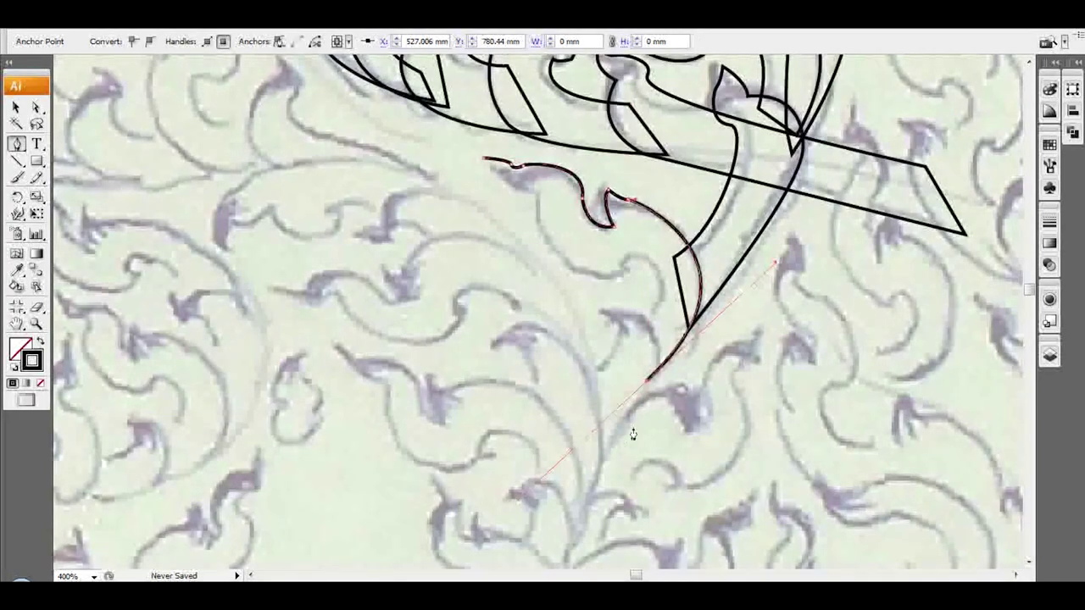
{"action": "scroll", "coordinate": [631, 339], "scroll_direction": "up", "scroll_amount": 2, "text": "alt"}
{"action": "scroll", "coordinate": [666, 375], "scroll_direction": "up", "scroll_amount": 1}
- Finish the leaf's outer edge with curved and corner anchors, then close it at the top point
{"action": "mouse_move", "coordinate": [716, 289]}
{"action": "left_mouse_down"}
{"action": "mouse_move", "coordinate": [593, 293]}
{"action": "mouse_move", "coordinate": [582, 158]}
{"action": "left_mouse_up"}
{"action": "scroll", "coordinate": [667, 328], "scroll_direction": "up", "scroll_amount": 3}
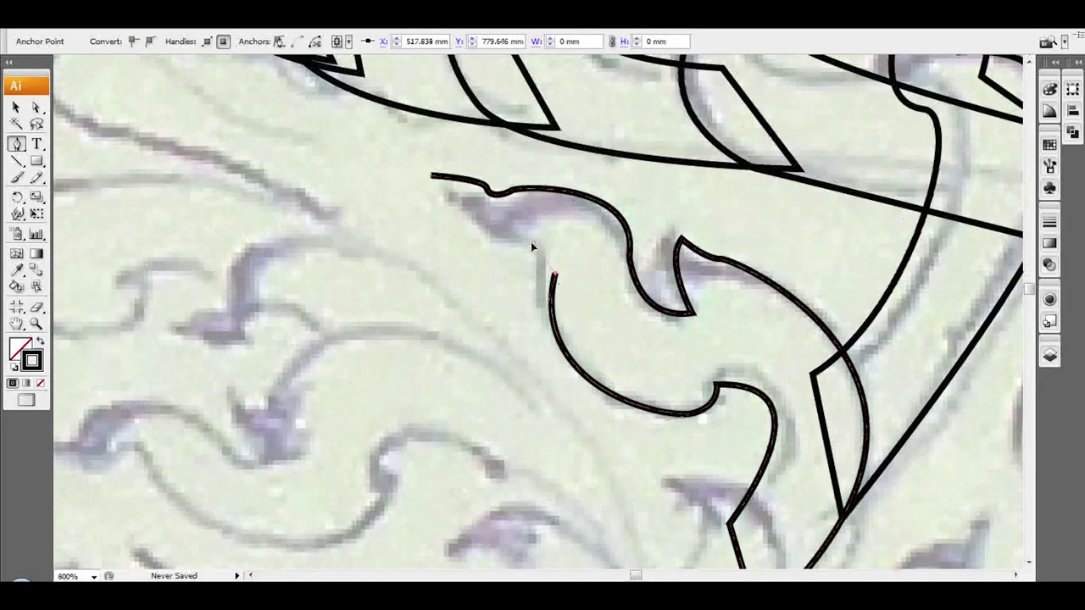
{"action": "left_click_drag", "start_coordinate": [462, 214], "coordinate": [449, 204]}
{"action": "left_click", "coordinate": [432, 175]}
{"action": "scroll", "coordinate": [509, 254], "scroll_direction": "down", "scroll_amount": 2}
{"action": "scroll", "coordinate": [593, 297], "scroll_direction": "down", "scroll_amount": 7}
{"action": "left_click", "coordinate": [657, 189]}
{"action": "left_click_drag", "start_coordinate": [785, 297], "coordinate": [756, 415]}
{"action": "scroll", "coordinate": [755, 415], "scroll_direction": "down", "scroll_amount": 1}
{"action": "left_click", "coordinate": [705, 476]}
{"action": "scroll", "coordinate": [649, 435], "scroll_direction": "up", "scroll_amount": 1}
{"action": "left_click", "coordinate": [611, 411]}
{"action": "left_click", "coordinate": [659, 230]}
- Begin a new hooked stalk path at the upper right, curving down to a sharp lower bend
{"action": "scroll", "coordinate": [661, 254], "scroll_direction": "down", "scroll_amount": 2}
{"action": "scroll", "coordinate": [793, 331], "scroll_direction": "right", "scroll_amount": 2}
{"action": "left_click", "coordinate": [853, 165]}
{"action": "left_click_drag", "start_coordinate": [813, 299], "coordinate": [817, 330]}
{"action": "scroll", "coordinate": [815, 322], "scroll_direction": "down", "scroll_amount": 3}
{"action": "left_click_drag", "start_coordinate": [690, 395], "coordinate": [523, 406]}
{"action": "left_click_drag", "start_coordinate": [603, 408], "coordinate": [523, 403]}
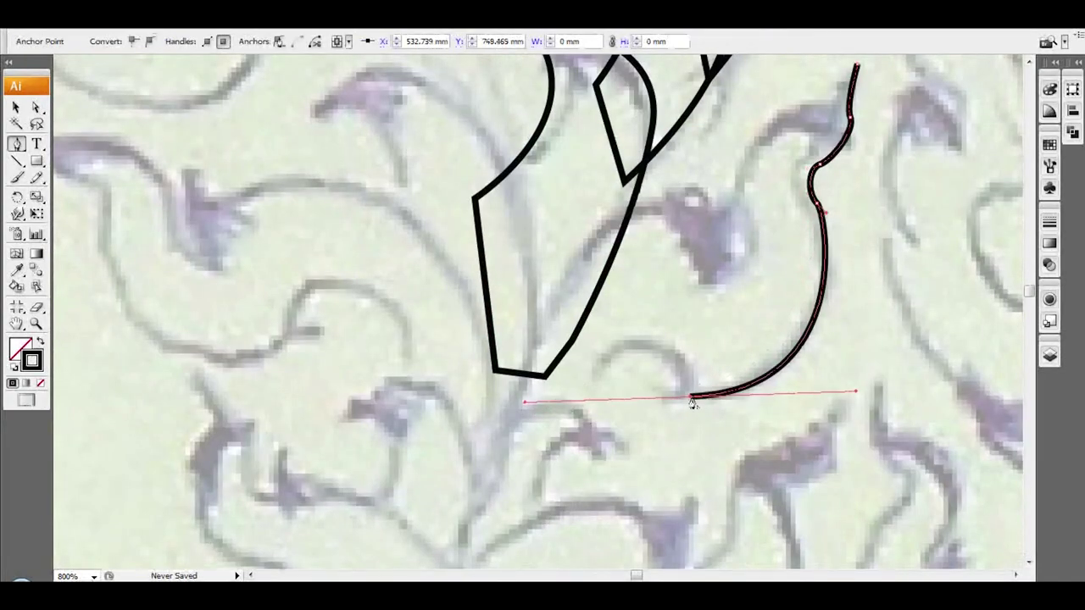
{"action": "left_click", "coordinate": [667, 361]}
- Extend the hooked stalk with a corner point at its lower end and two more curved anchors
{"action": "scroll", "coordinate": [556, 369], "scroll_direction": "down", "scroll_amount": 2}
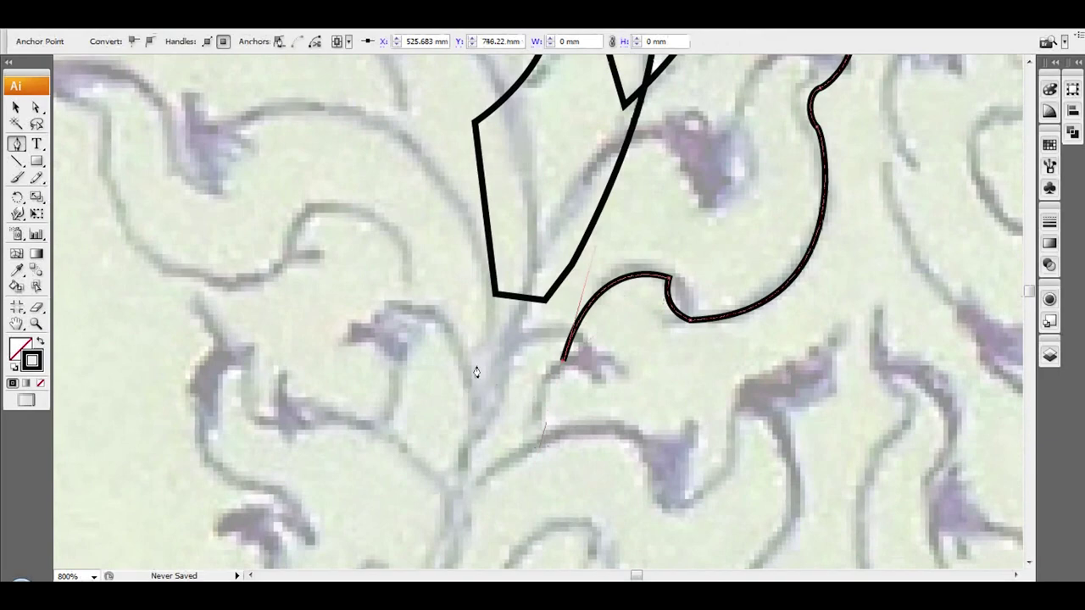
{"action": "scroll", "coordinate": [476, 372], "scroll_direction": "up", "scroll_amount": 4}
{"action": "left_click", "coordinate": [474, 517]}
{"action": "left_click_drag", "start_coordinate": [656, 293], "coordinate": [688, 278]}
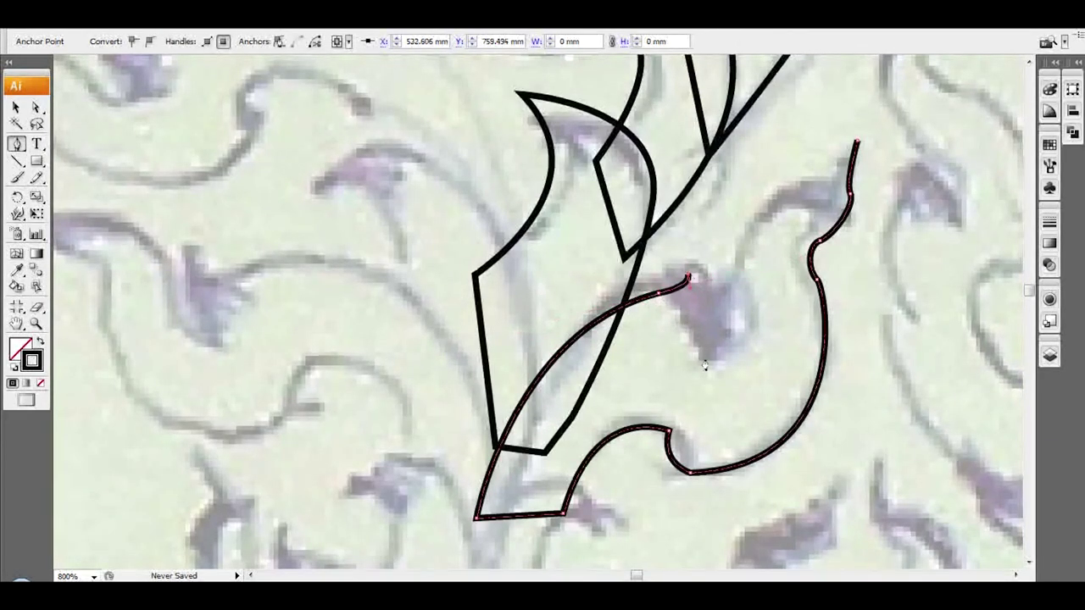
{"action": "left_click_drag", "start_coordinate": [741, 316], "coordinate": [763, 342]}
{"action": "scroll", "coordinate": [715, 321], "scroll_direction": "up", "scroll_amount": 1}
{"action": "scroll", "coordinate": [716, 321], "scroll_direction": "up", "scroll_amount": 1}
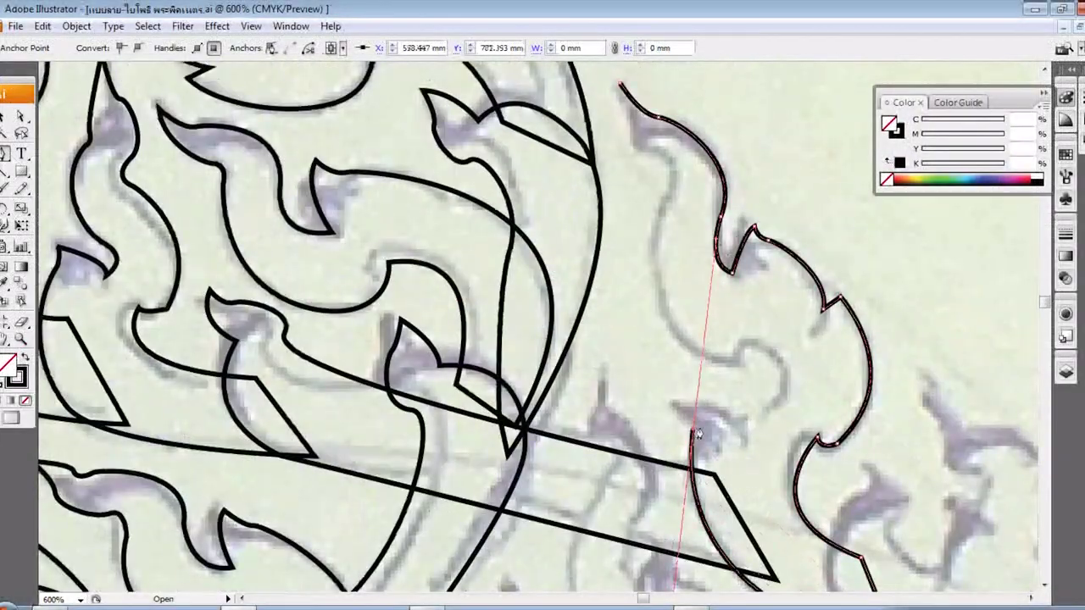
- Add one more curved anchor to the current outline beside the large flame shape
{"action": "scroll", "coordinate": [696, 434], "scroll_direction": "down", "scroll_amount": 1}
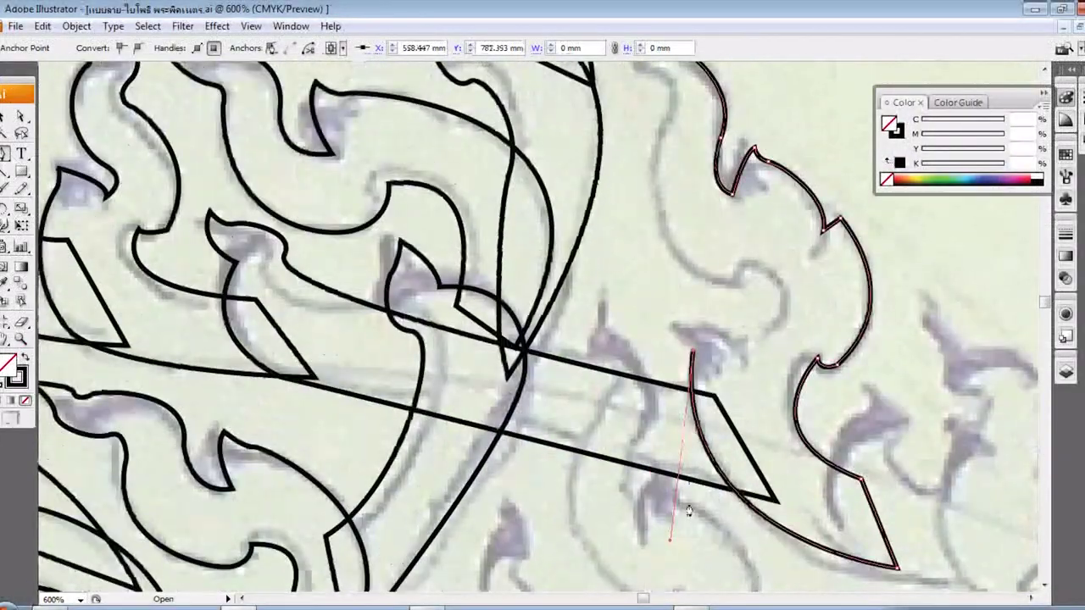
{"action": "scroll", "coordinate": [685, 506], "scroll_direction": "up", "scroll_amount": 1}
{"action": "scroll", "coordinate": [742, 410], "scroll_direction": "up", "scroll_amount": 3}
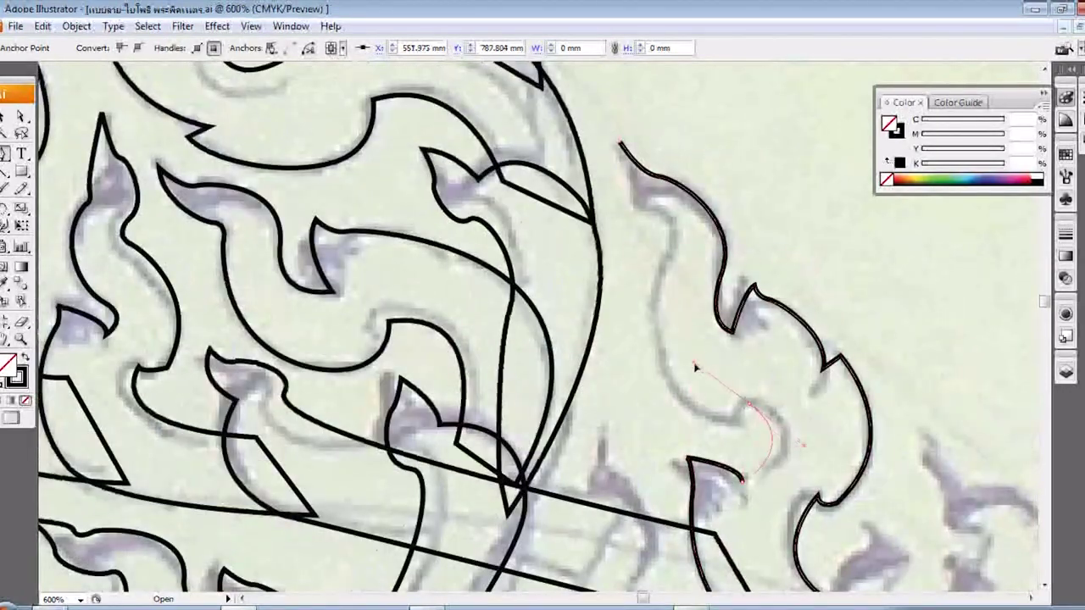
{"action": "scroll", "coordinate": [722, 417], "scroll_direction": "up", "scroll_amount": 3}
{"action": "left_click_drag", "start_coordinate": [670, 332], "coordinate": [627, 282]}
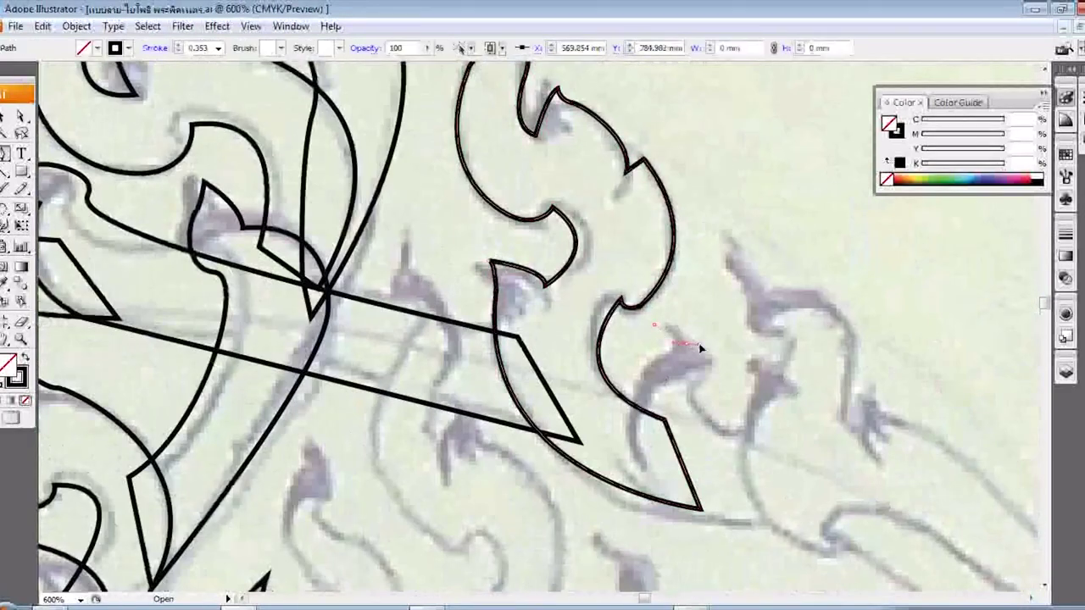
- Trace the first sweeping curves of the right-hand leaf edge and end that path
{"action": "left_click", "coordinate": [655, 326]}
{"action": "left_click_drag", "start_coordinate": [716, 383], "coordinate": [703, 411]}
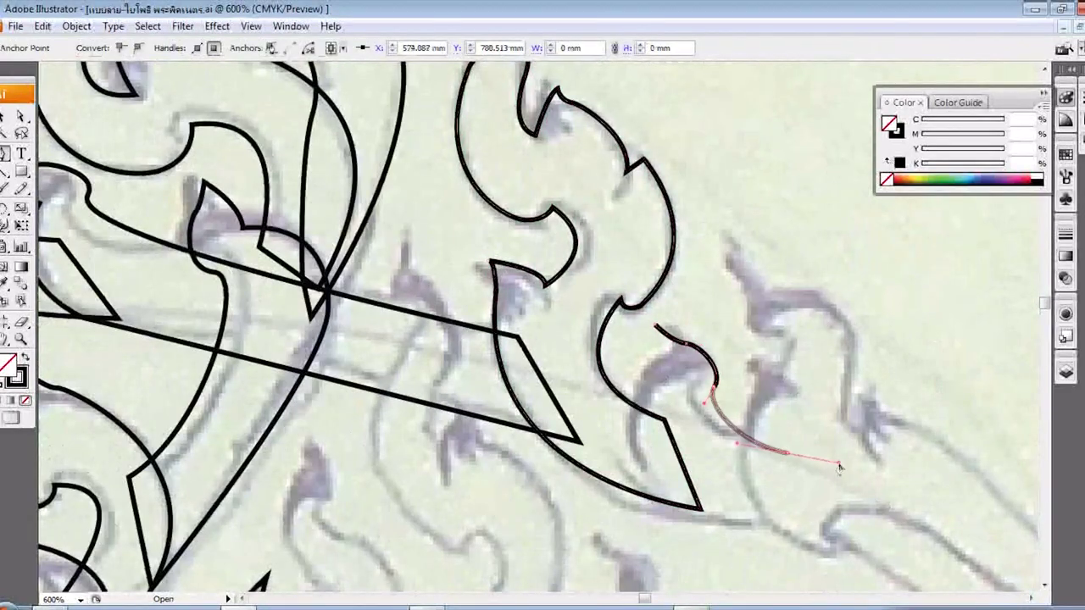
{"action": "key", "text": "ctrl+minus"}
{"action": "left_click_drag", "start_coordinate": [818, 428], "coordinate": [846, 547]}
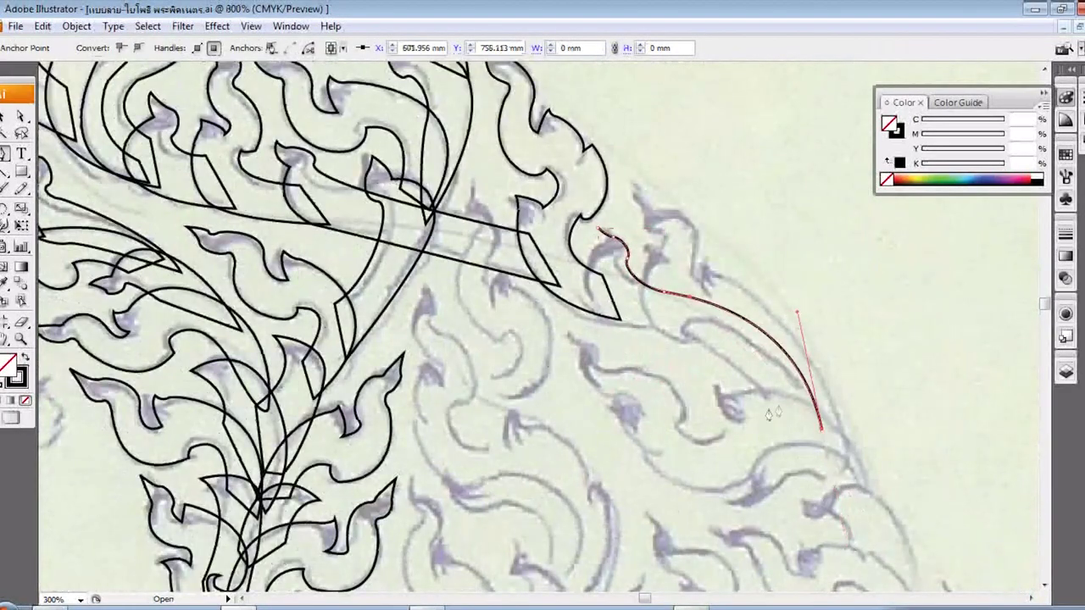
{"action": "left_click", "coordinate": [540, 307], "text": "ctrl"}
- Begin a new leaf outline with curved and corner points running down the bud edge
{"action": "key", "text": "ctrl+plus"}
{"action": "key", "text": "ctrl+plus"}
{"action": "key", "text": "ctrl+plus"}
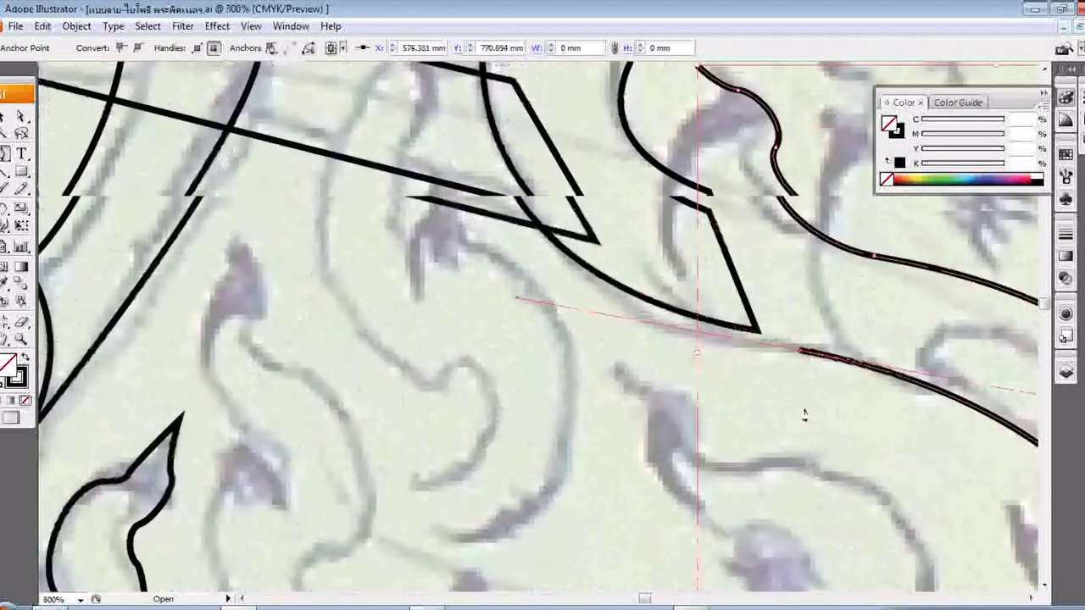
{"action": "left_click_drag", "start_coordinate": [667, 372], "coordinate": [660, 296]}
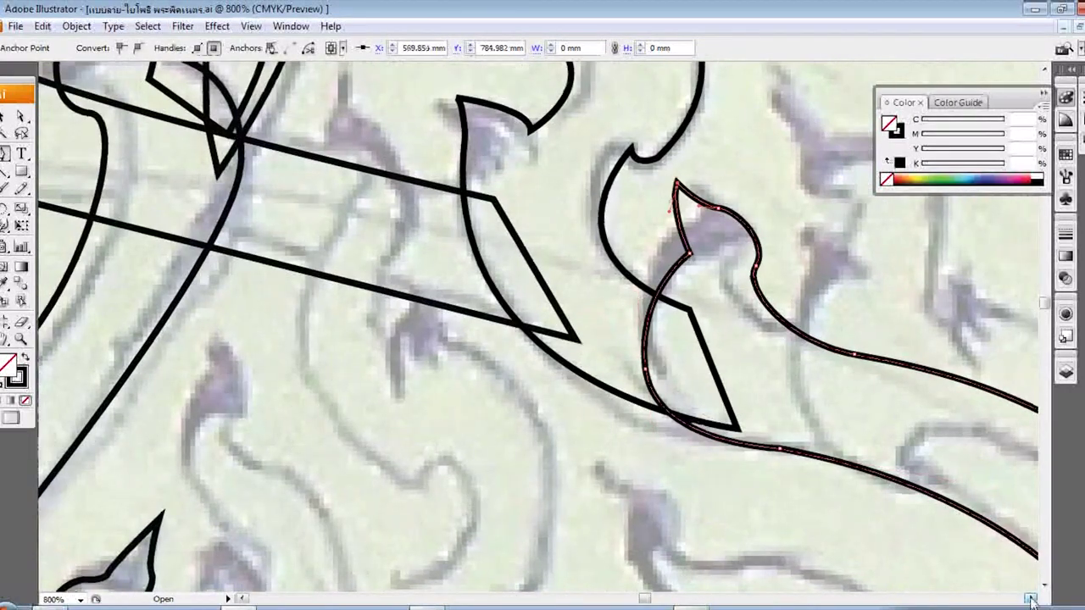
{"action": "mouse_move", "coordinate": [701, 169]}
{"action": "left_mouse_down"}
{"action": "mouse_move", "coordinate": [518, 194]}
{"action": "mouse_move", "coordinate": [610, 223]}
{"action": "left_mouse_up"}
{"action": "left_click", "coordinate": [501, 167]}
{"action": "scroll", "coordinate": [610, 223], "scroll_direction": "down", "scroll_amount": 1}
{"action": "mouse_move", "coordinate": [662, 288]}
{"action": "left_mouse_down"}
{"action": "mouse_move", "coordinate": [642, 378]}
{"action": "mouse_move", "coordinate": [660, 357]}
{"action": "left_mouse_up"}
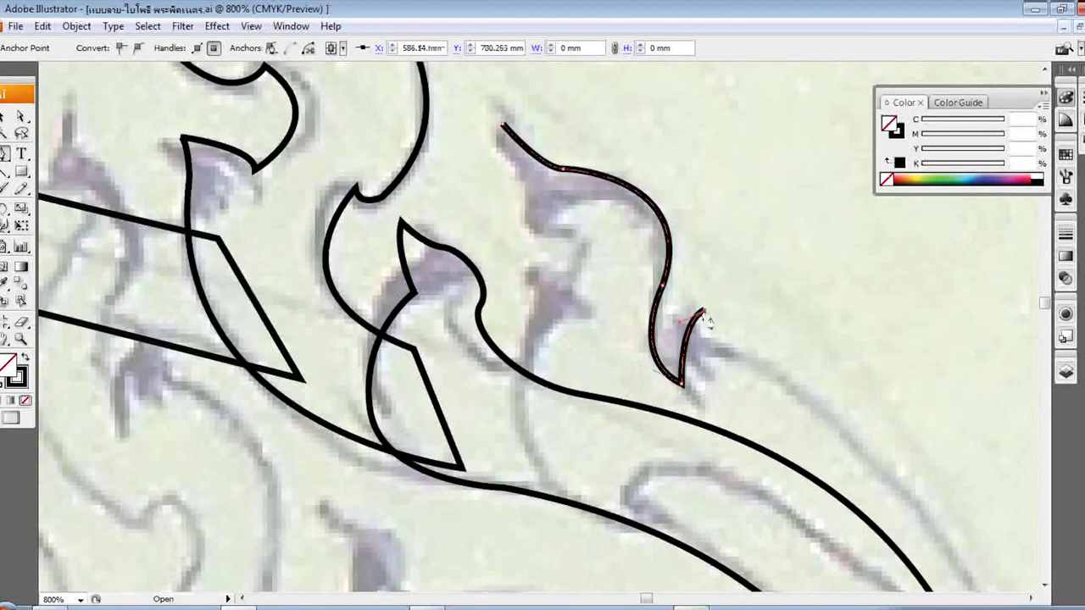
{"action": "key", "text": "ctrl+minus"}
{"action": "key", "text": "ctrl+minus"}
{"action": "left_click_drag", "start_coordinate": [794, 428], "coordinate": [797, 542]}
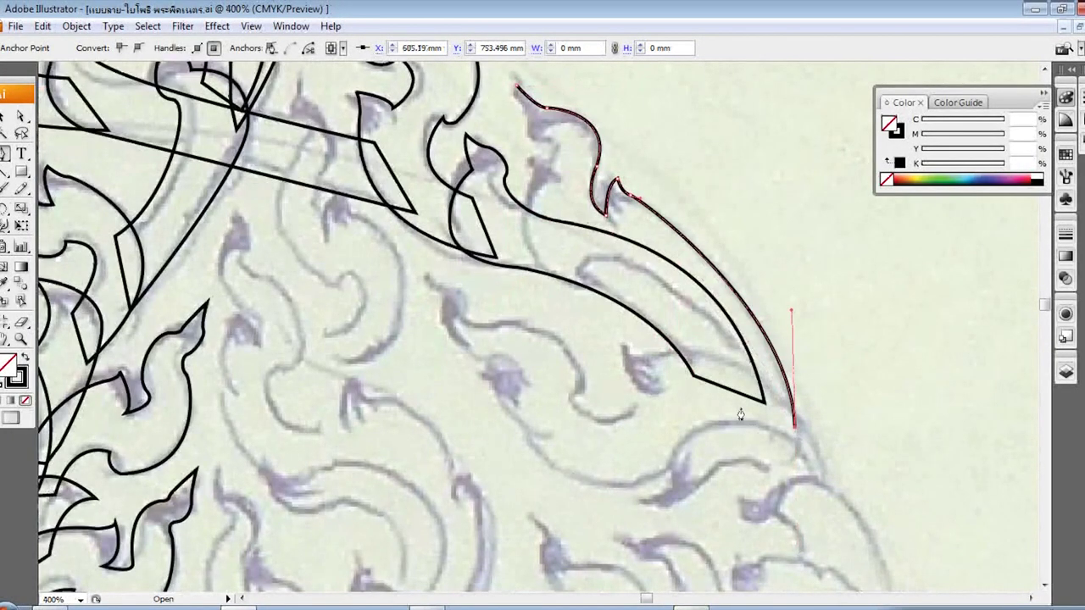
- Add curved and corner points climbing toward the leaf's top curve, with the side panels hidden
{"action": "scroll", "coordinate": [740, 409], "scroll_direction": "up", "scroll_amount": 1}
{"action": "left_click_drag", "start_coordinate": [597, 314], "coordinate": [737, 368]}
{"action": "key", "text": "ctrl+plus"}
{"action": "key", "text": "ctrl+plus"}
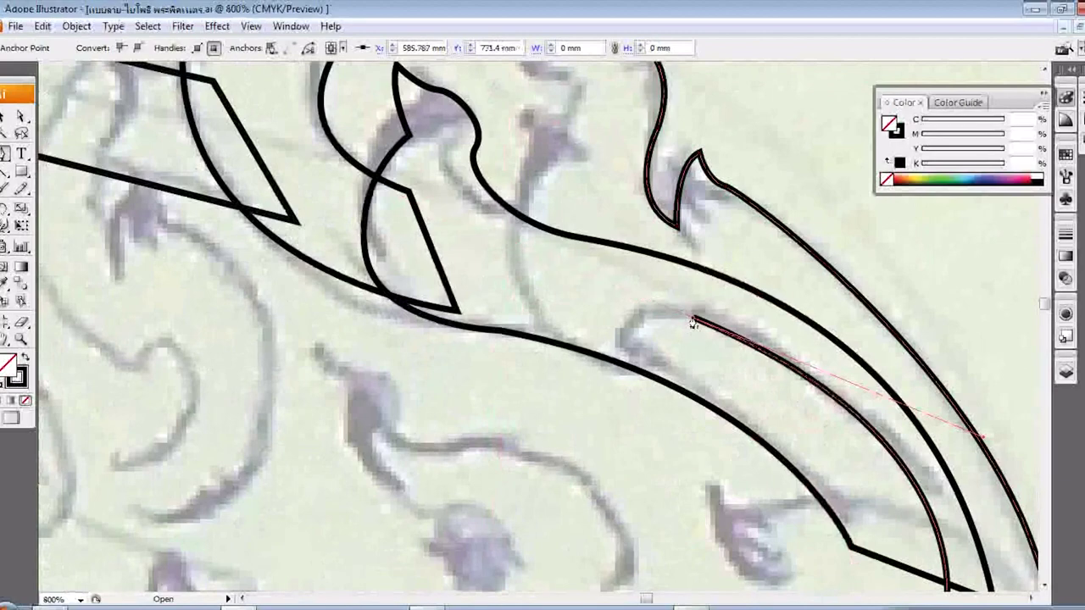
{"action": "scroll", "coordinate": [649, 396], "scroll_direction": "up", "scroll_amount": 1}
{"action": "scroll", "coordinate": [485, 292], "scroll_direction": "up", "scroll_amount": 2}
{"action": "left_click", "coordinate": [540, 235]}
{"action": "scroll", "coordinate": [579, 248], "scroll_direction": "up", "scroll_amount": 2}
{"action": "left_click", "coordinate": [580, 272]}
{"action": "left_click", "coordinate": [516, 229]}
{"action": "scroll", "coordinate": [584, 283], "scroll_direction": "down", "scroll_amount": 4}
{"action": "key", "text": "ctrl+minus"}
{"action": "key", "text": "Tab"}
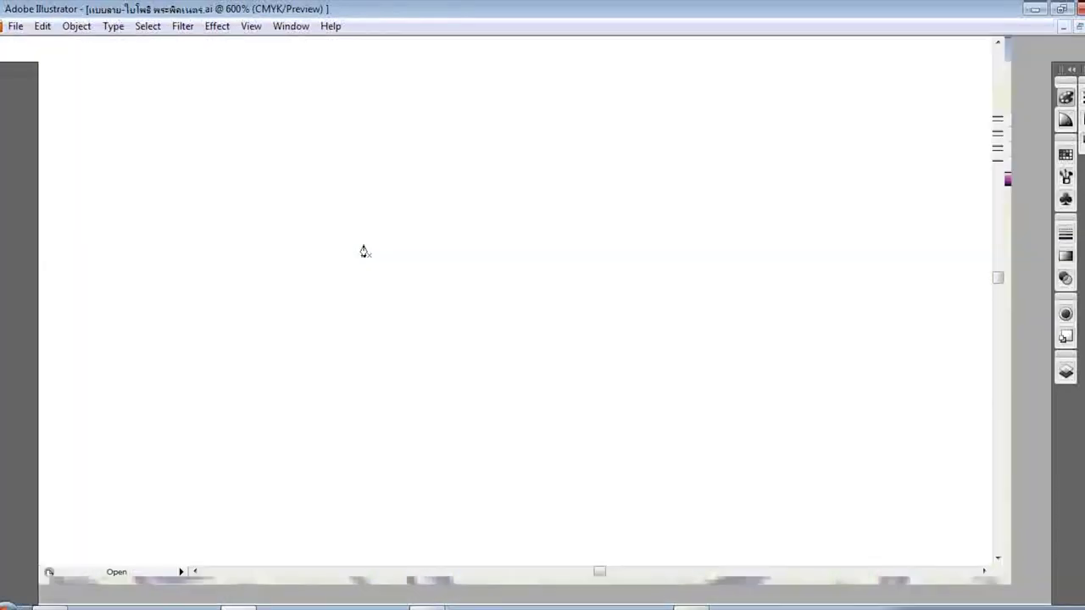
- Trace the curled notched top and the long curve ending in a smooth point
{"action": "left_click_drag", "start_coordinate": [360, 216], "coordinate": [381, 216]}
{"action": "left_click", "coordinate": [392, 246]}
{"action": "left_click", "coordinate": [425, 261]}
{"action": "scroll", "coordinate": [425, 261], "scroll_direction": "down", "scroll_amount": 1}
{"action": "left_click_drag", "start_coordinate": [563, 306], "coordinate": [562, 381]}
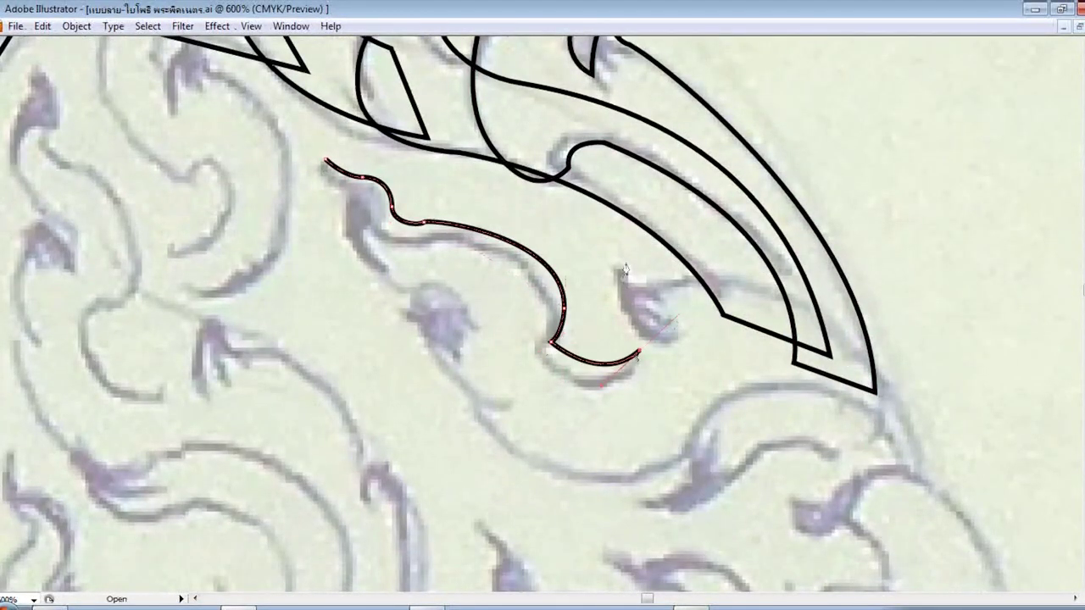
{"action": "left_click", "coordinate": [663, 278]}
{"action": "scroll", "coordinate": [663, 277], "scroll_direction": "down", "scroll_amount": 3}
{"action": "scroll", "coordinate": [664, 277], "scroll_direction": "down", "scroll_amount": 2}
{"action": "scroll", "coordinate": [932, 339], "scroll_direction": "up", "scroll_amount": 2}
{"action": "left_click_drag", "start_coordinate": [944, 351], "coordinate": [999, 542]}
{"action": "scroll", "coordinate": [905, 431], "scroll_direction": "up", "scroll_amount": 1}
{"action": "left_click", "coordinate": [894, 407]}
{"action": "scroll", "coordinate": [734, 418], "scroll_direction": "up", "scroll_amount": 2}
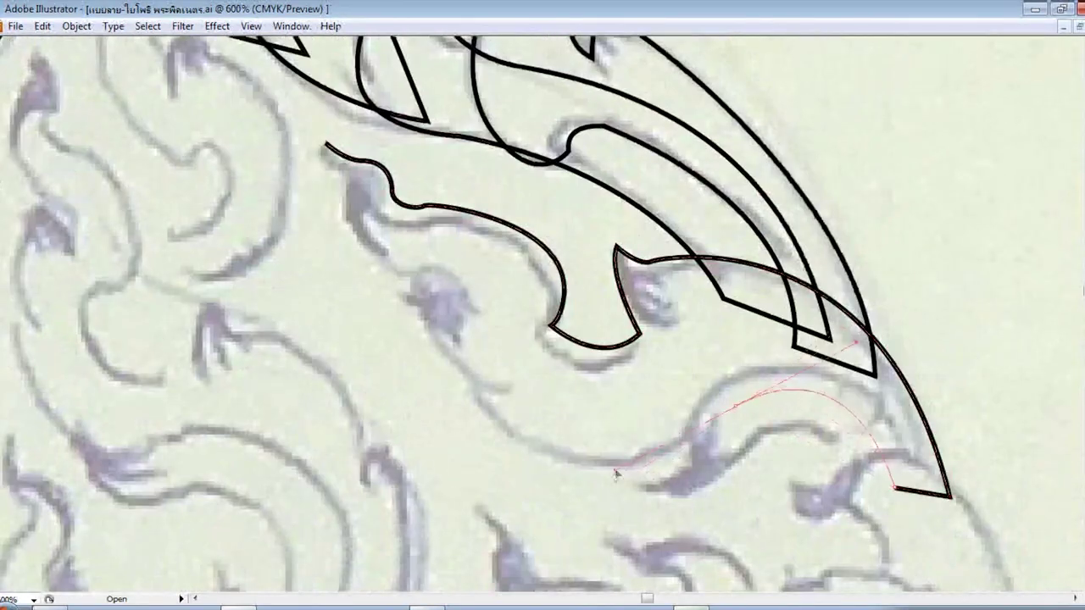
- Curve the outline along the lower leaf edge and close it at the start point
{"action": "left_click_drag", "start_coordinate": [492, 416], "coordinate": [386, 296]}
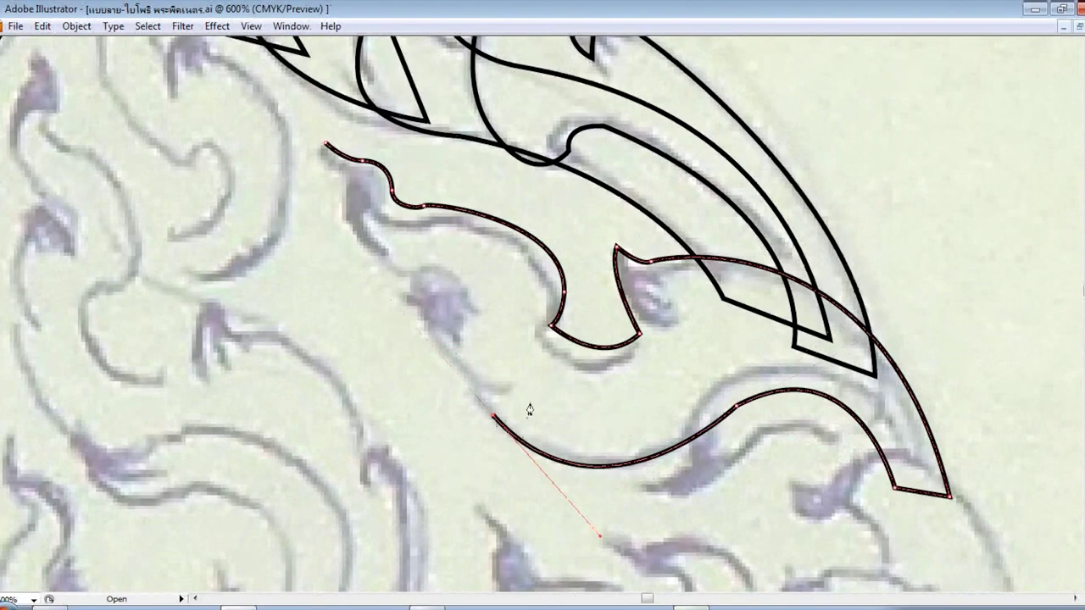
{"action": "left_click", "coordinate": [528, 405]}
{"action": "scroll", "coordinate": [529, 410], "scroll_direction": "up", "scroll_amount": 1}
{"action": "left_click_drag", "start_coordinate": [430, 362], "coordinate": [424, 305]}
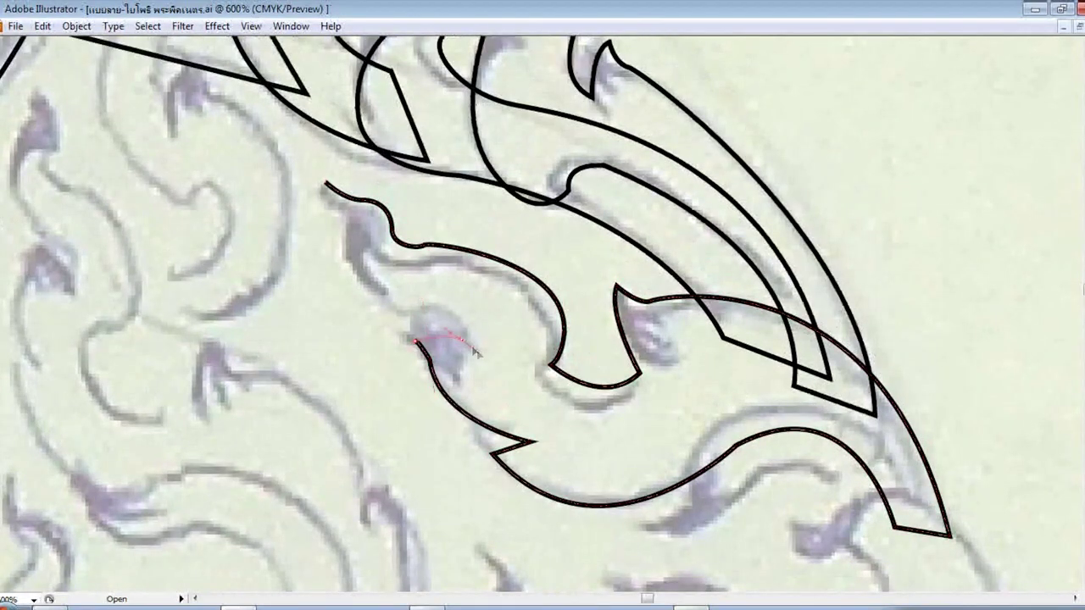
{"action": "scroll", "coordinate": [435, 359], "scroll_direction": "up", "scroll_amount": 1}
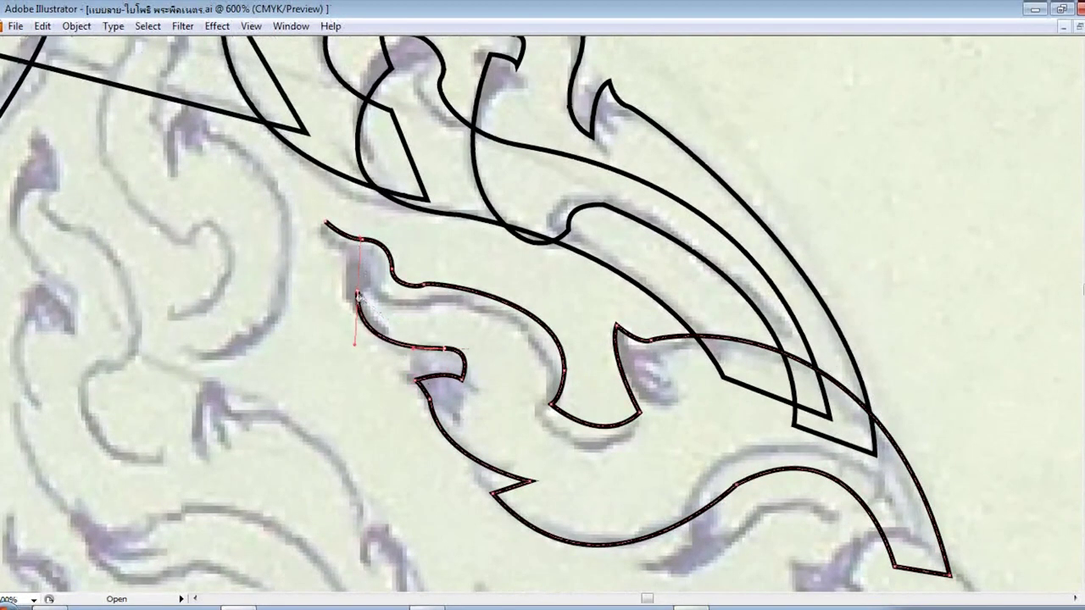
{"action": "scroll", "coordinate": [489, 337], "scroll_direction": "down", "scroll_amount": 3}
{"action": "scroll", "coordinate": [878, 379], "scroll_direction": "down", "scroll_amount": 1}
{"action": "left_click_drag", "start_coordinate": [917, 376], "coordinate": [958, 570]}
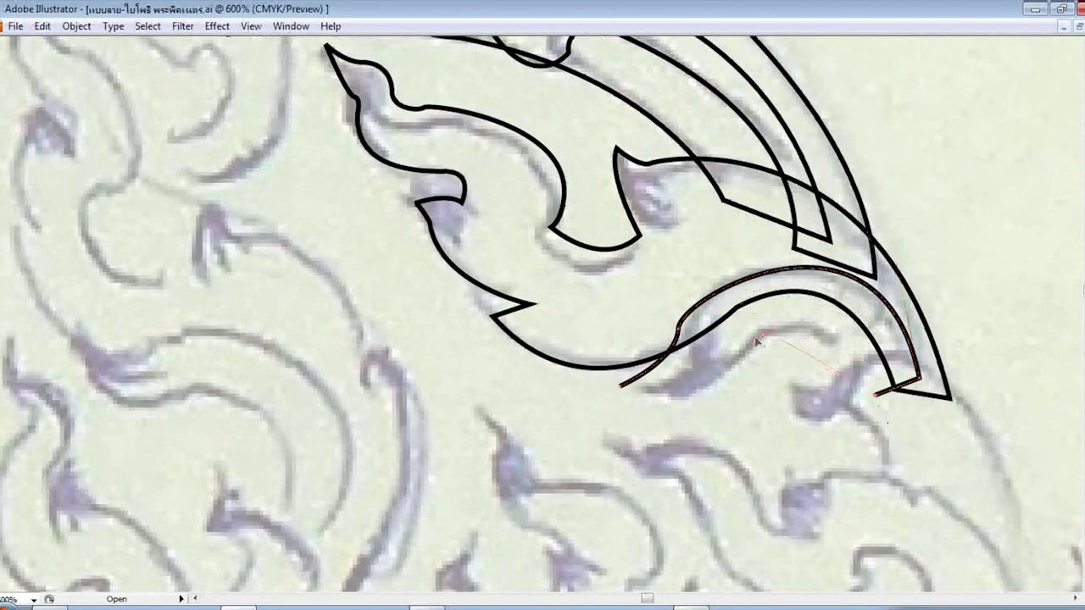
{"action": "left_click_drag", "start_coordinate": [762, 335], "coordinate": [661, 373]}
{"action": "left_click", "coordinate": [621, 389]}
- Trace down to the leaf's lower tip and curve the outline back up near the top
{"action": "scroll", "coordinate": [763, 381], "scroll_direction": "down", "scroll_amount": 1}
{"action": "key", "text": "ctrl+plus"}
{"action": "left_click", "coordinate": [621, 412]}
{"action": "scroll", "coordinate": [678, 424], "scroll_direction": "down", "scroll_amount": 2}
{"action": "left_click", "coordinate": [689, 429]}
{"action": "scroll", "coordinate": [689, 436], "scroll_direction": "down", "scroll_amount": 2}
{"action": "left_click", "coordinate": [852, 511]}
{"action": "scroll", "coordinate": [852, 511], "scroll_direction": "up", "scroll_amount": 2}
{"action": "left_click_drag", "start_coordinate": [760, 267], "coordinate": [640, 176]}
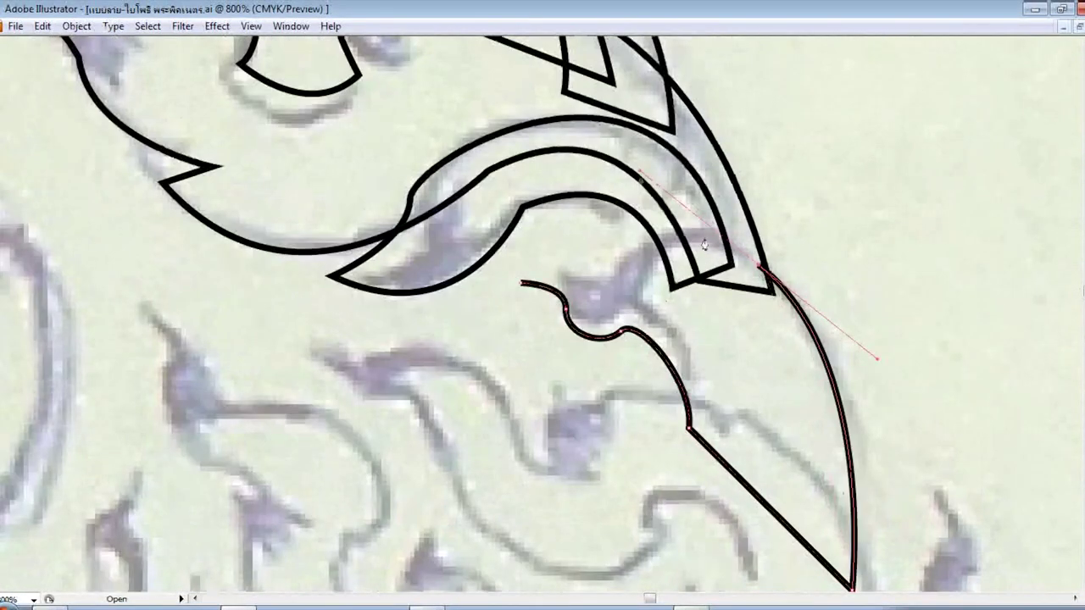
{"action": "left_click_drag", "start_coordinate": [612, 288], "coordinate": [574, 357]}
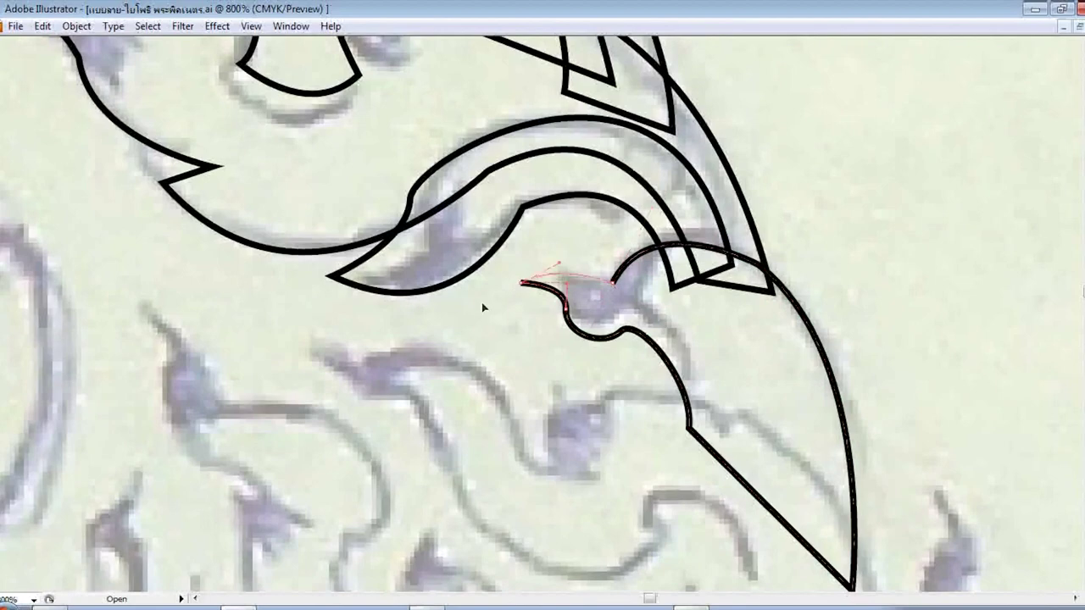
{"action": "scroll", "coordinate": [496, 297], "scroll_direction": "down", "scroll_amount": 2}
- Start the wavy hooked stalk path with its first curved segments
{"action": "left_click", "coordinate": [321, 280]}
{"action": "left_click_drag", "start_coordinate": [390, 292], "coordinate": [415, 286]}
{"action": "left_click_drag", "start_coordinate": [518, 440], "coordinate": [516, 404]}
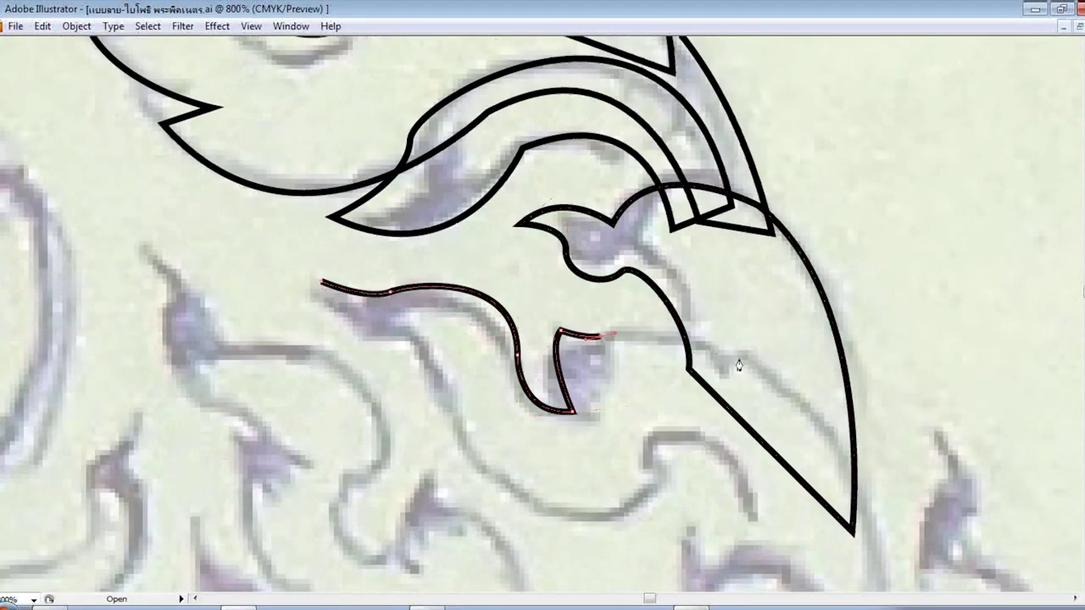
{"action": "left_click_drag", "start_coordinate": [734, 378], "coordinate": [745, 441]}
{"action": "scroll", "coordinate": [825, 443], "scroll_direction": "down", "scroll_amount": 8}
{"action": "key", "text": "ctrl+minus"}
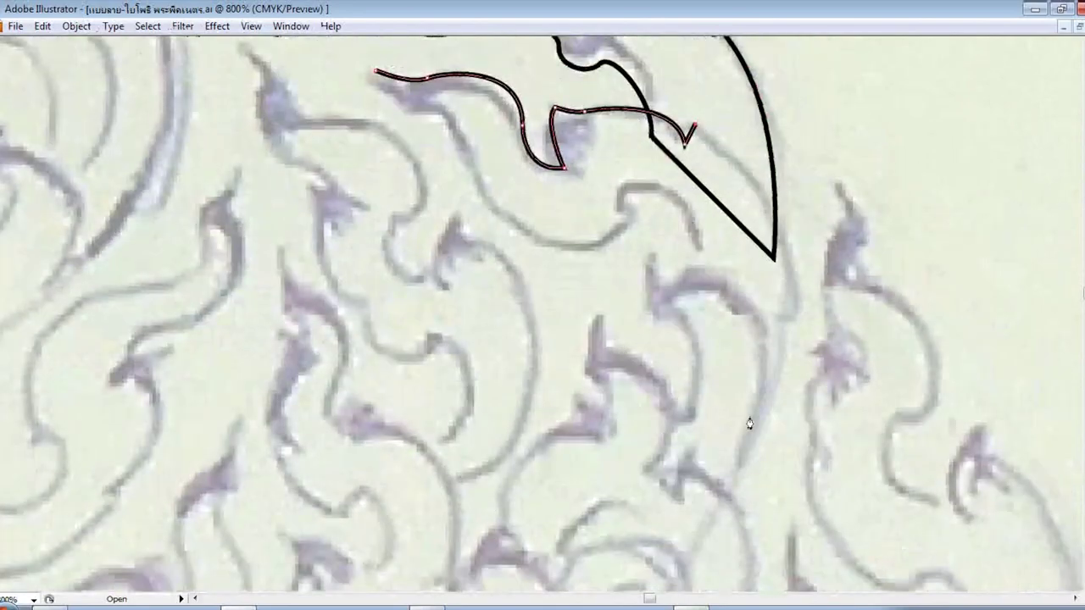
- Continue the stalk outline with curved anchors, ending on a sharp corner
{"action": "scroll", "coordinate": [749, 424], "scroll_direction": "down", "scroll_amount": 2}
{"action": "left_click_drag", "start_coordinate": [748, 356], "coordinate": [617, 552]}
{"action": "scroll", "coordinate": [699, 286], "scroll_direction": "up", "scroll_amount": 4}
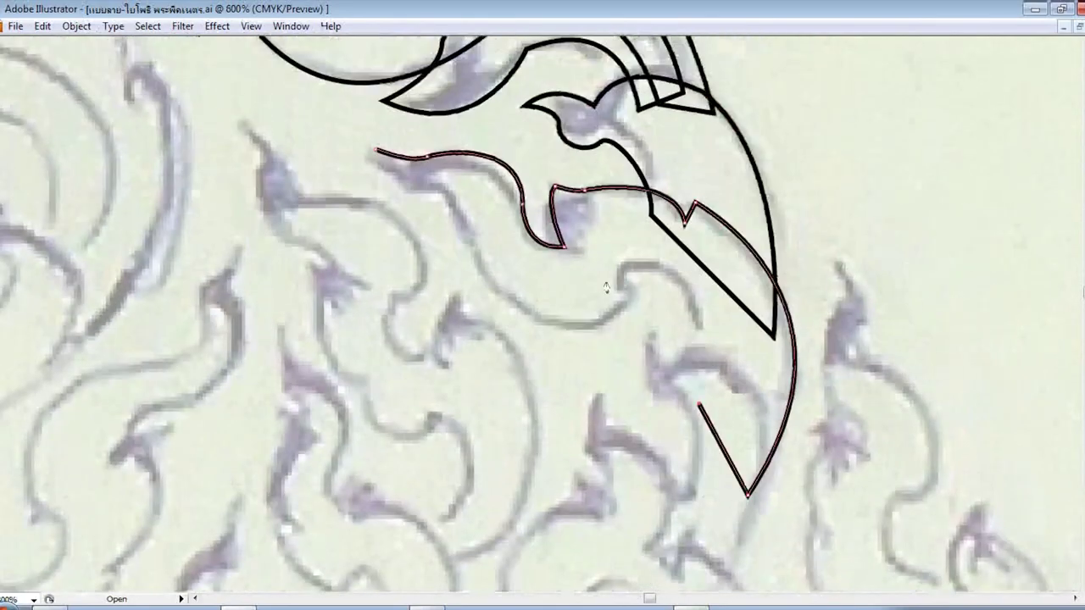
{"action": "left_click_drag", "start_coordinate": [634, 280], "coordinate": [551, 310]}
{"action": "key", "text": "ctrl+plus"}
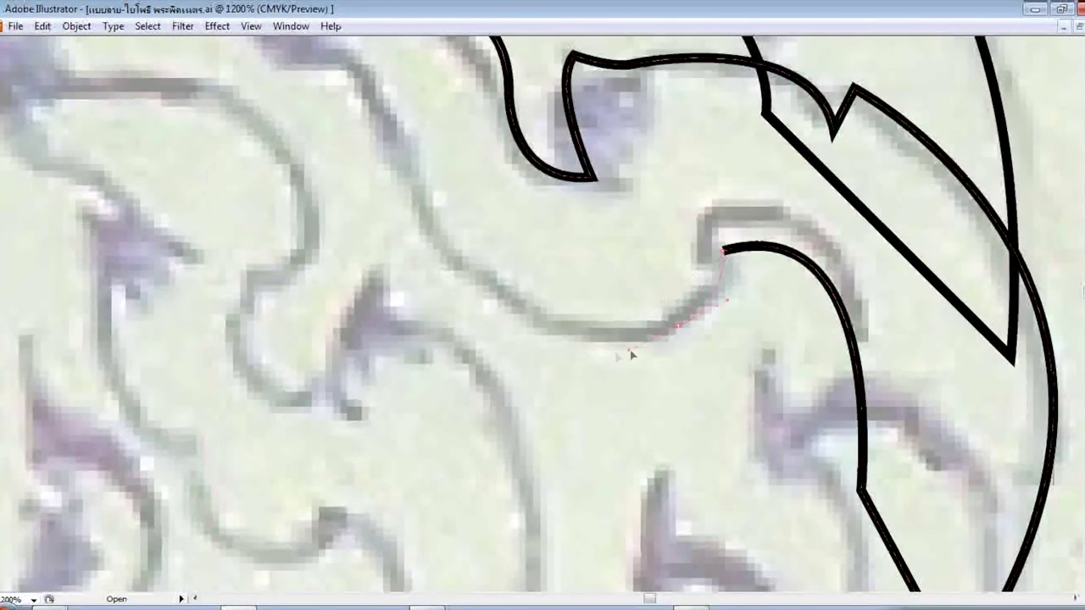
{"action": "scroll", "coordinate": [624, 356], "scroll_direction": "up", "scroll_amount": 3}
{"action": "left_click_drag", "start_coordinate": [400, 271], "coordinate": [399, 111]}
{"action": "left_click", "coordinate": [402, 271]}
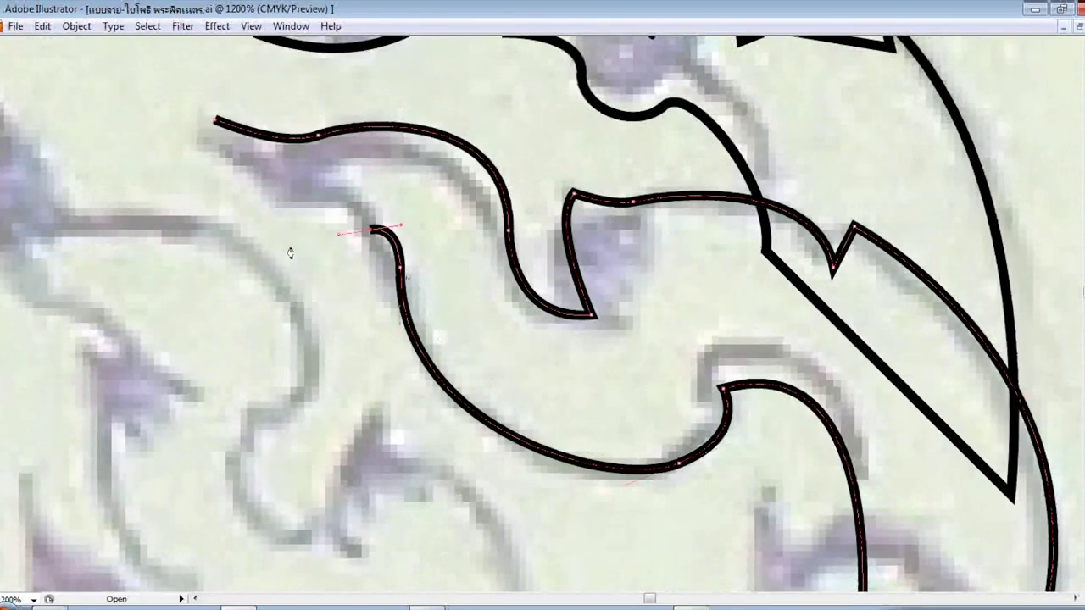
- Extend the curve down along the stalk with another pair of curved anchors
{"action": "scroll", "coordinate": [291, 249], "scroll_direction": "up", "scroll_amount": 2}
{"action": "scroll", "coordinate": [497, 317], "scroll_direction": "down", "scroll_amount": 2}
{"action": "scroll", "coordinate": [734, 227], "scroll_direction": "down", "scroll_amount": 6}
{"action": "left_click_drag", "start_coordinate": [734, 227], "coordinate": [769, 363]}
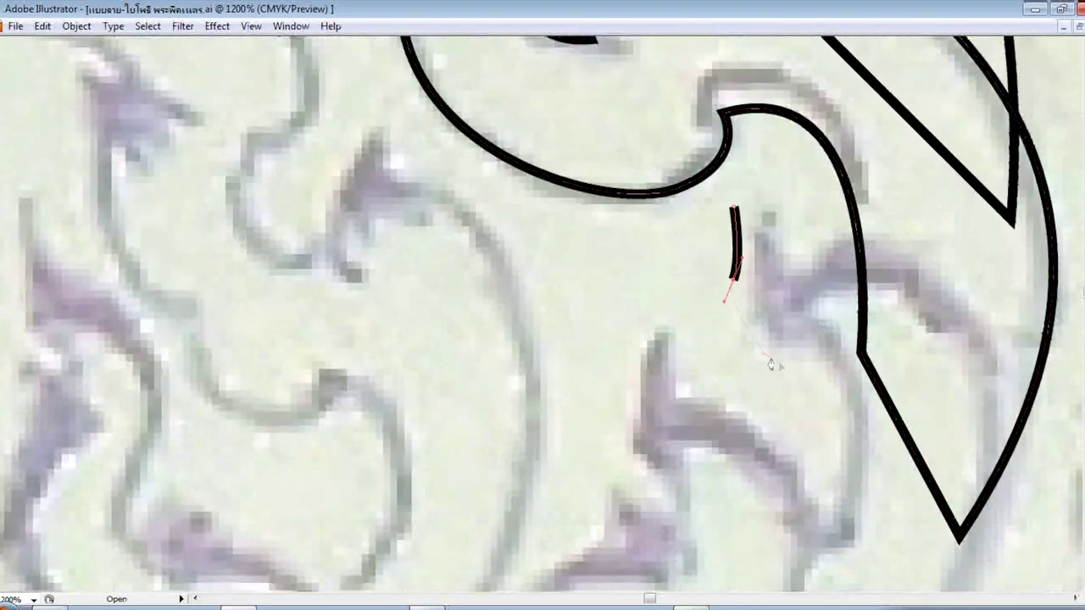
{"action": "scroll", "coordinate": [757, 416], "scroll_direction": "down", "scroll_amount": 3}
{"action": "scroll", "coordinate": [695, 436], "scroll_direction": "down", "scroll_amount": 2}
{"action": "scroll", "coordinate": [810, 455], "scroll_direction": "down", "scroll_amount": 3}
{"action": "scroll", "coordinate": [809, 456], "scroll_direction": "down", "scroll_amount": 2}
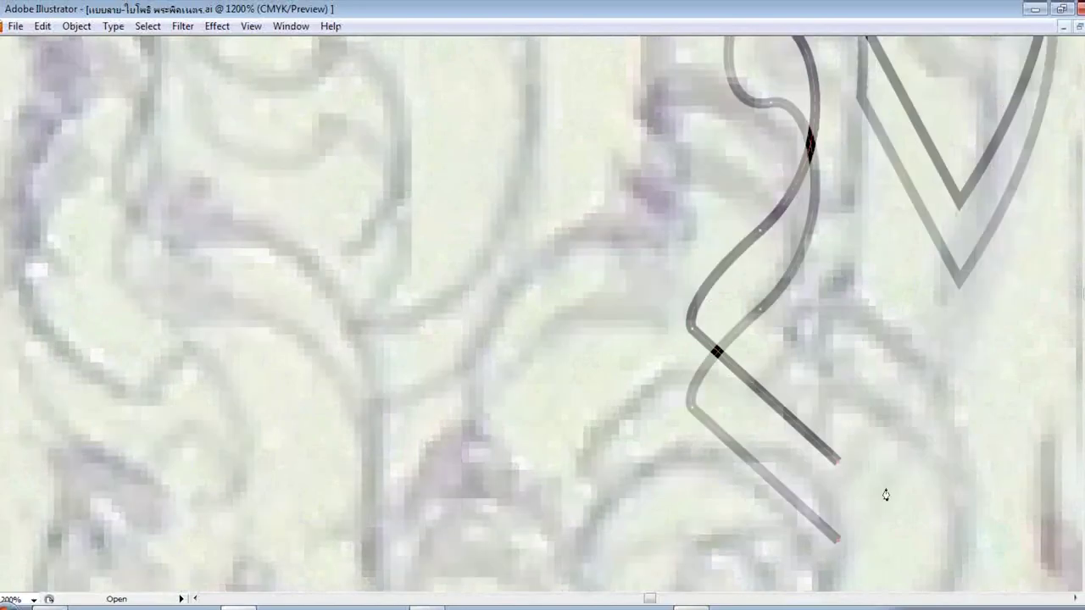
{"action": "scroll", "coordinate": [884, 494], "scroll_direction": "down", "scroll_amount": 2}
{"action": "left_click_drag", "start_coordinate": [769, 301], "coordinate": [742, 222]}
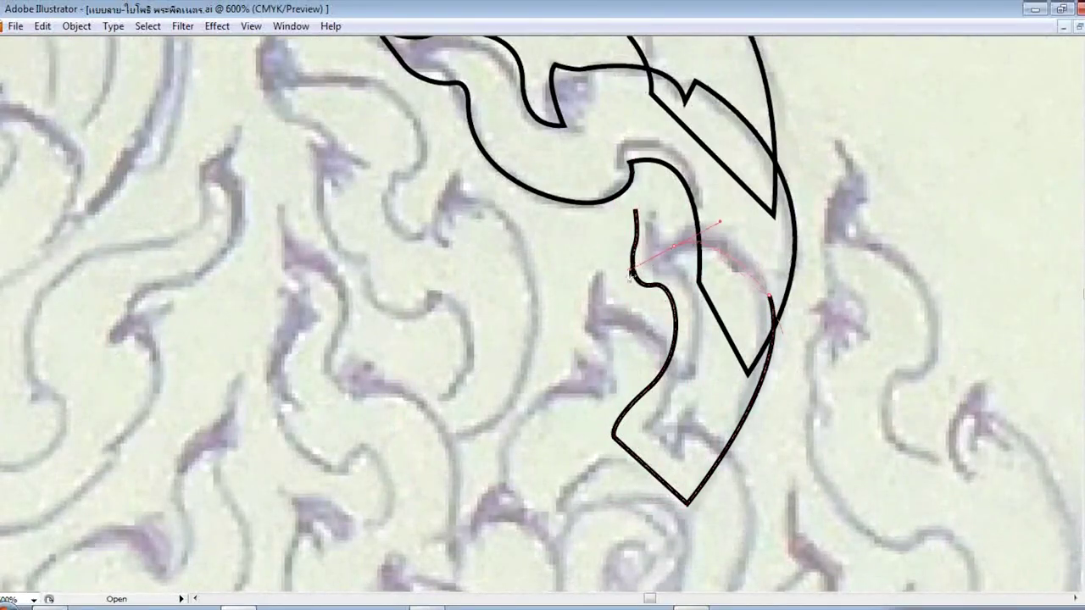
- Place a corner point at the leaf tip and curve the outline down the leaf edge
{"action": "scroll", "coordinate": [436, 359], "scroll_direction": "down", "scroll_amount": 3}
{"action": "scroll", "coordinate": [291, 344], "scroll_direction": "up", "scroll_amount": 3}
{"action": "scroll", "coordinate": [322, 373], "scroll_direction": "up", "scroll_amount": 2}
{"action": "scroll", "coordinate": [359, 402], "scroll_direction": "up", "scroll_amount": 2}
{"action": "scroll", "coordinate": [357, 305], "scroll_direction": "up", "scroll_amount": 3}
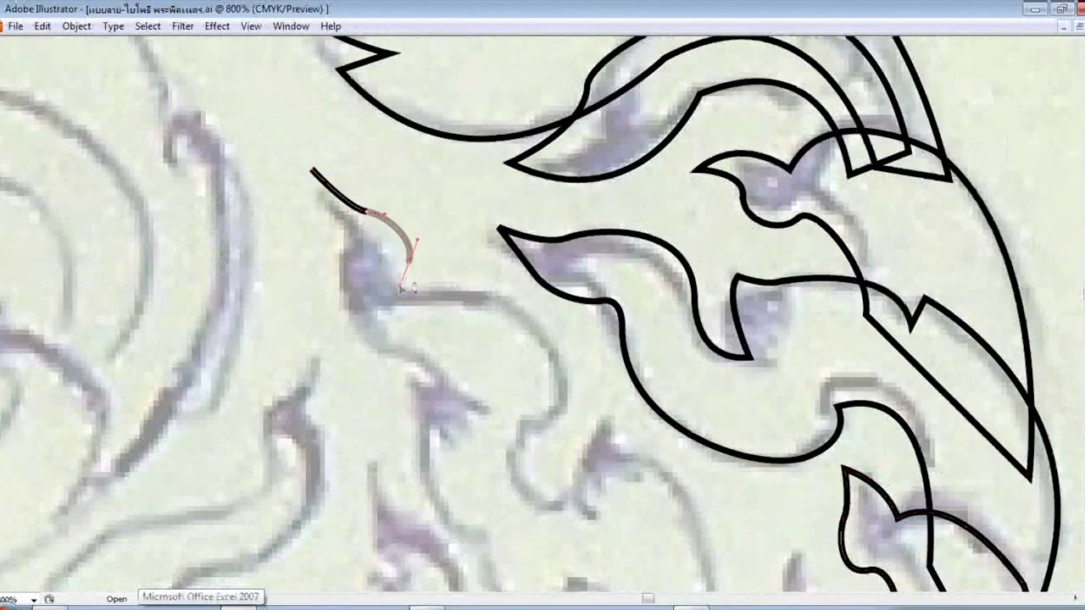
{"action": "scroll", "coordinate": [398, 284], "scroll_direction": "down", "scroll_amount": 2}
{"action": "left_click", "coordinate": [435, 221]}
{"action": "left_click_drag", "start_coordinate": [560, 347], "coordinate": [534, 438]}
{"action": "left_click_drag", "start_coordinate": [631, 438], "coordinate": [650, 436]}
- Curve the outline back up into the leaf's notch and around its hooked tip
{"action": "scroll", "coordinate": [680, 396], "scroll_direction": "down", "scroll_amount": 8}
{"action": "left_click_drag", "start_coordinate": [573, 430], "coordinate": [300, 571]}
{"action": "scroll", "coordinate": [562, 408], "scroll_direction": "up", "scroll_amount": 5}
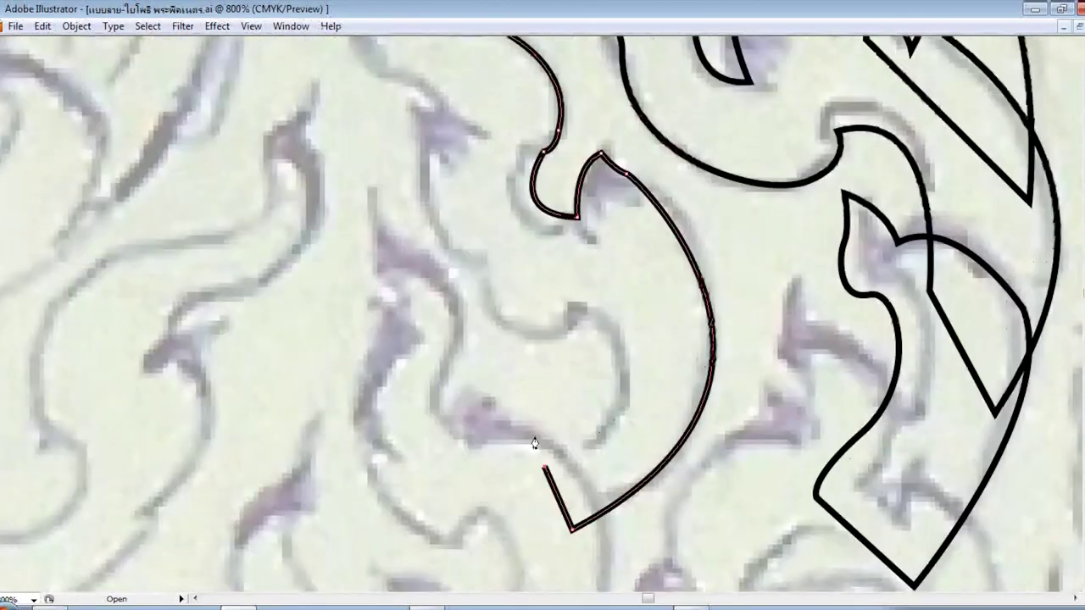
{"action": "left_click_drag", "start_coordinate": [581, 392], "coordinate": [490, 324]}
{"action": "scroll", "coordinate": [511, 411], "scroll_direction": "up", "scroll_amount": 2}
{"action": "left_click_drag", "start_coordinate": [430, 286], "coordinate": [460, 230]}
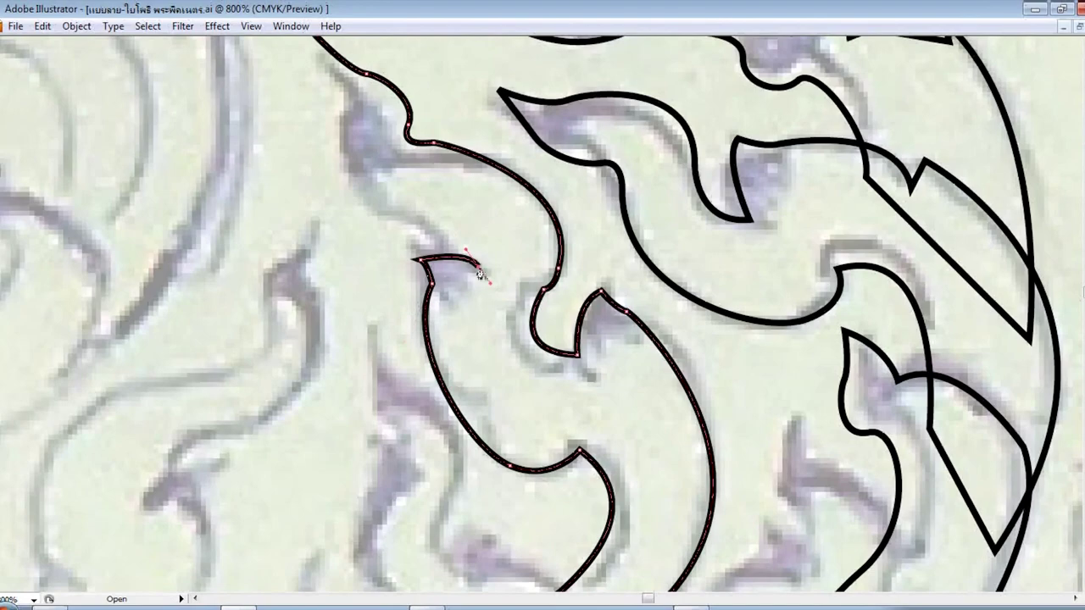
{"action": "scroll", "coordinate": [480, 276], "scroll_direction": "up", "scroll_amount": 2}
{"action": "scroll", "coordinate": [394, 327], "scroll_direction": "up", "scroll_amount": 1}
{"action": "left_click_drag", "start_coordinate": [344, 269], "coordinate": [353, 218]}
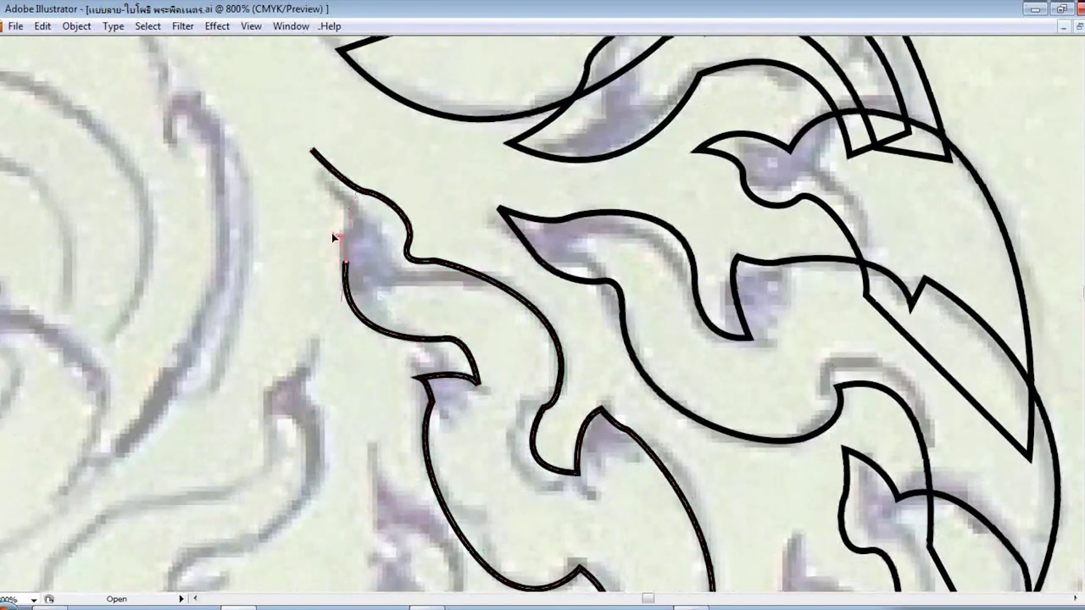
{"action": "scroll", "coordinate": [500, 399], "scroll_direction": "down", "scroll_amount": 10}
{"action": "scroll", "coordinate": [501, 405], "scroll_direction": "down", "scroll_amount": 8}
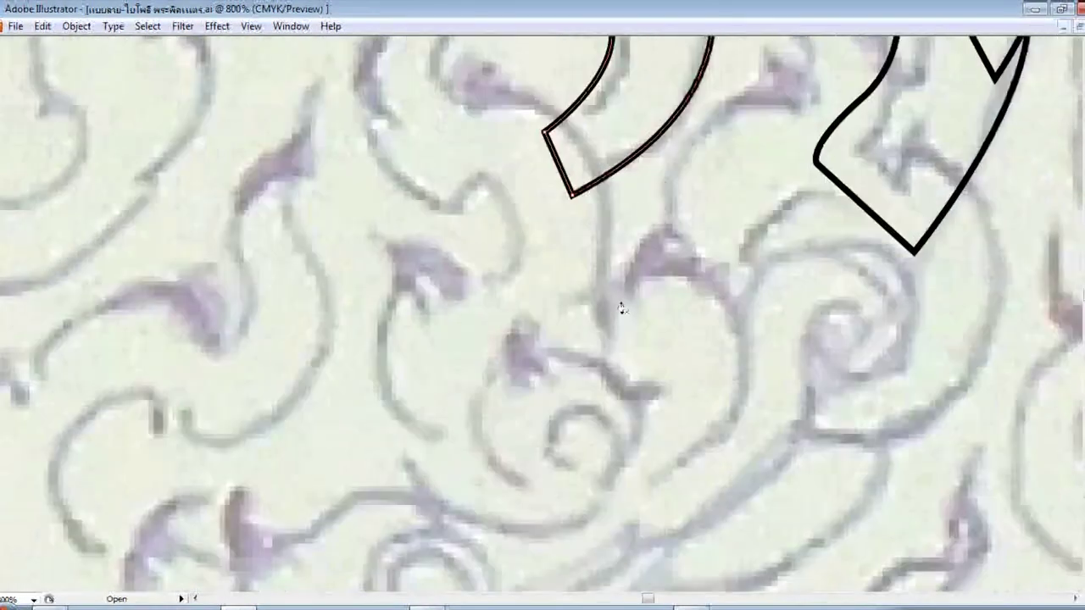
- Trace the flame bud's upper edge and right side with curved Pen anchors
{"action": "scroll", "coordinate": [387, 96], "scroll_direction": "up", "scroll_amount": 4}
{"action": "left_click_drag", "start_coordinate": [407, 254], "coordinate": [407, 254]}
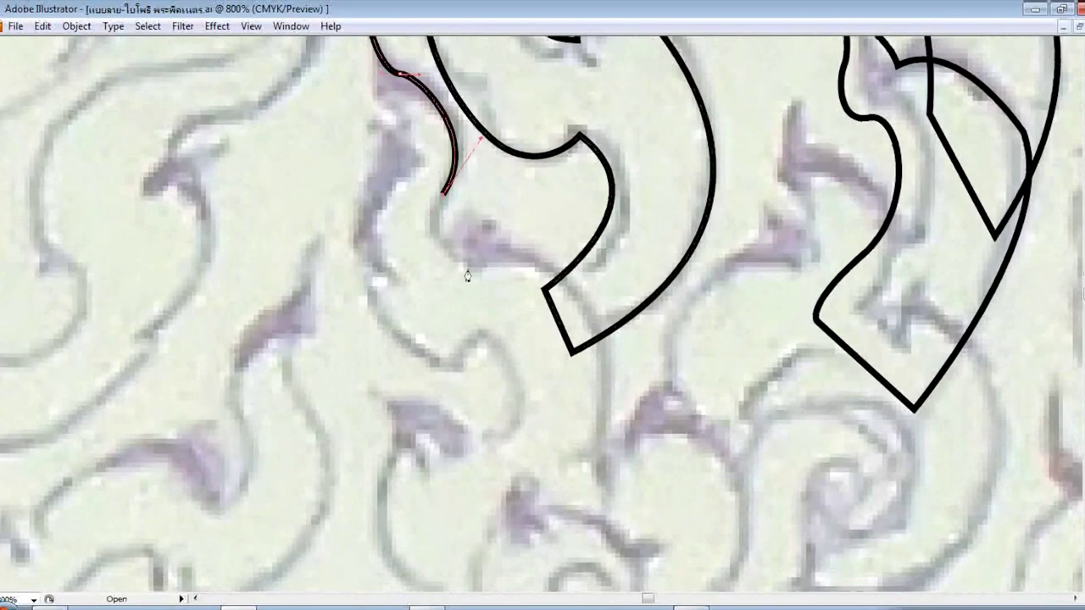
{"action": "left_click_drag", "start_coordinate": [508, 236], "coordinate": [525, 232]}
{"action": "scroll", "coordinate": [610, 261], "scroll_direction": "down", "scroll_amount": 2}
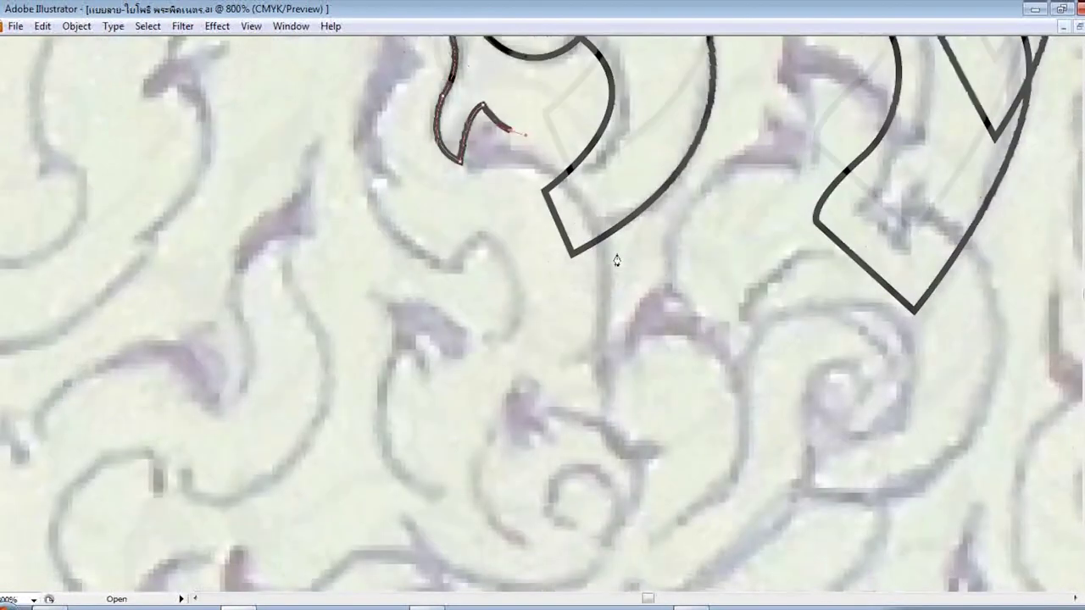
{"action": "scroll", "coordinate": [610, 261], "scroll_direction": "down", "scroll_amount": 2}
{"action": "left_click_drag", "start_coordinate": [566, 357], "coordinate": [575, 371]}
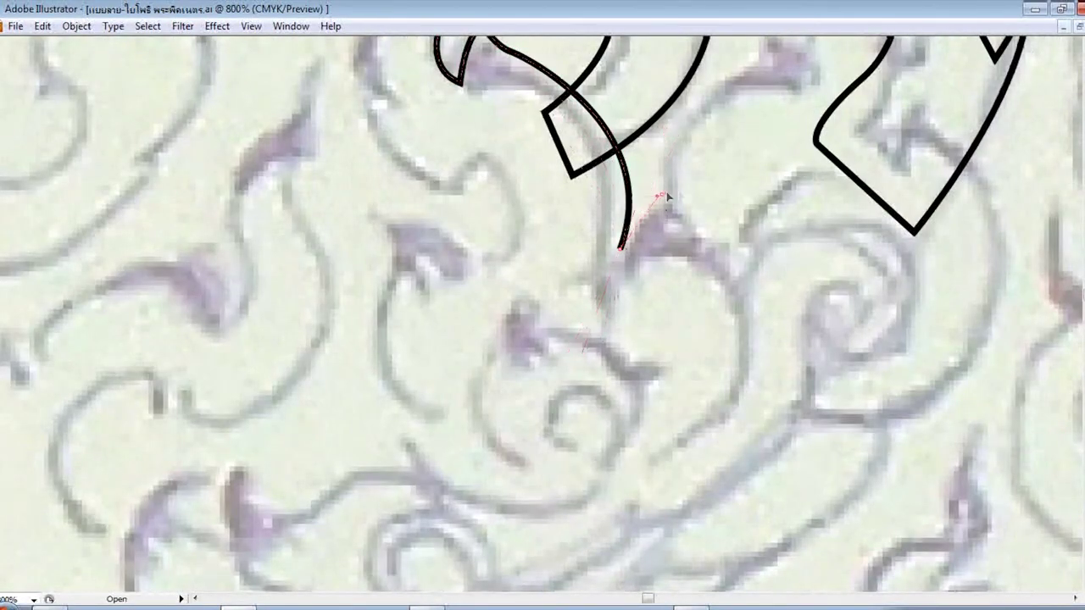
{"action": "scroll", "coordinate": [699, 247], "scroll_direction": "down", "scroll_amount": 2}
{"action": "left_click_drag", "start_coordinate": [627, 356], "coordinate": [416, 441]}
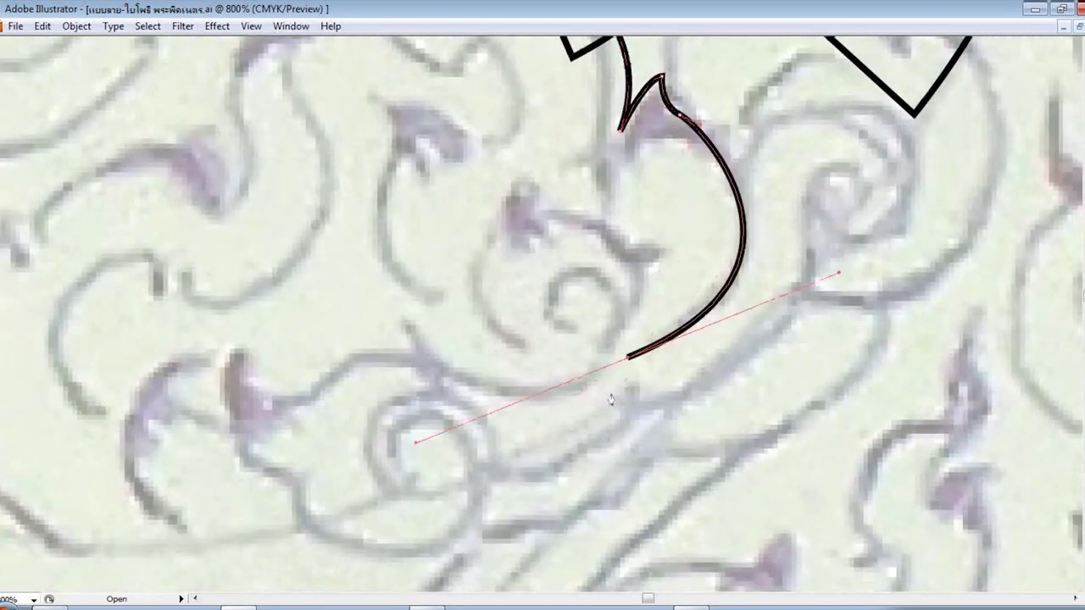
{"action": "left_click_drag", "start_coordinate": [390, 302], "coordinate": [319, 145]}
- Add the sharp notch points along the flame edge and close the outline at its start
{"action": "left_click", "coordinate": [424, 311]}
{"action": "scroll", "coordinate": [416, 311], "scroll_direction": "down", "scroll_amount": 2}
{"action": "left_click_drag", "start_coordinate": [398, 279], "coordinate": [440, 157]}
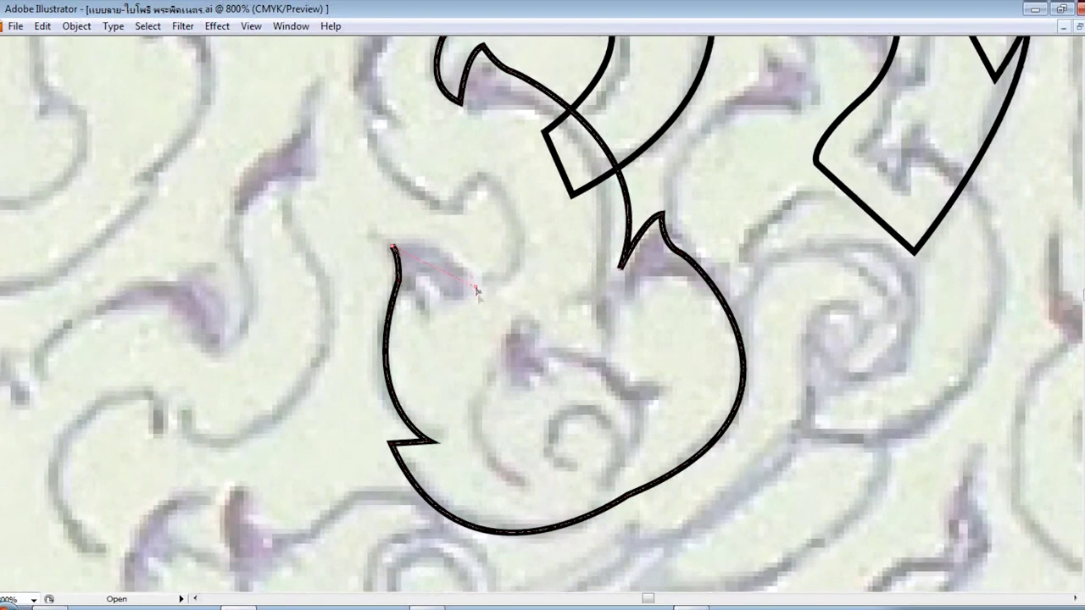
{"action": "scroll", "coordinate": [489, 340], "scroll_direction": "up", "scroll_amount": 1}
{"action": "left_click_drag", "start_coordinate": [477, 271], "coordinate": [416, 241]}
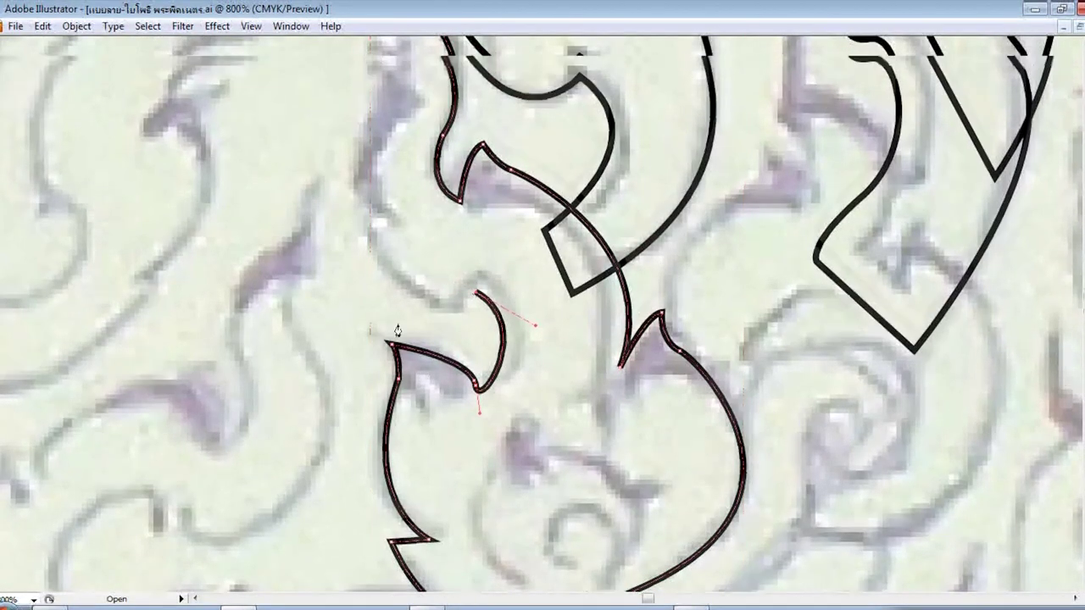
{"action": "scroll", "coordinate": [415, 335], "scroll_direction": "up", "scroll_amount": 1}
{"action": "left_click_drag", "start_coordinate": [435, 337], "coordinate": [401, 331]}
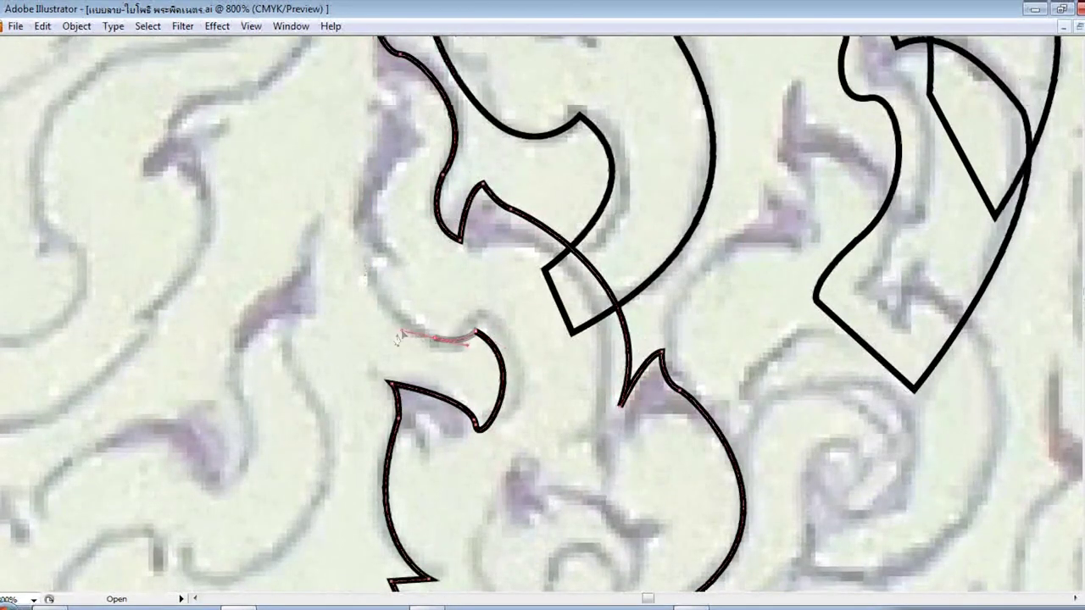
{"action": "scroll", "coordinate": [377, 309], "scroll_direction": "up", "scroll_amount": 1}
{"action": "left_click", "coordinate": [355, 308]}
{"action": "left_click", "coordinate": [384, 316]}
{"action": "scroll", "coordinate": [384, 316], "scroll_direction": "up", "scroll_amount": 1}
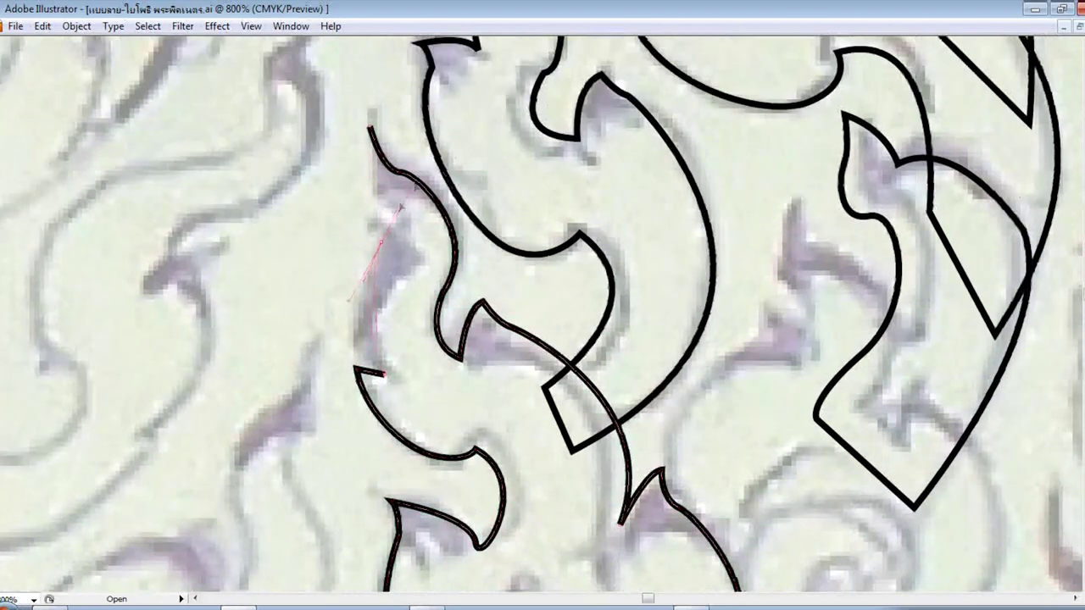
{"action": "left_click_drag", "start_coordinate": [379, 247], "coordinate": [424, 162]}
{"action": "left_click", "coordinate": [371, 131]}
{"action": "scroll", "coordinate": [649, 494], "scroll_direction": "down", "scroll_amount": 2}
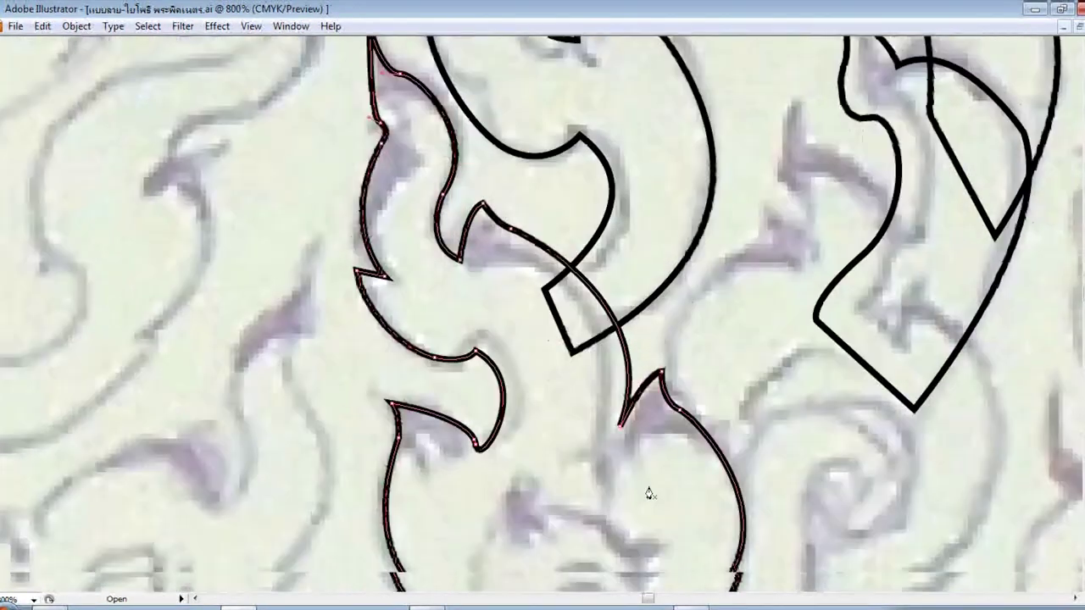
{"action": "scroll", "coordinate": [537, 235], "scroll_direction": "down", "scroll_amount": 3}
- Draw a closed pointed teardrop path inside the flame bud
{"action": "left_click", "coordinate": [535, 227]}
{"action": "left_click_drag", "start_coordinate": [476, 392], "coordinate": [483, 489]}
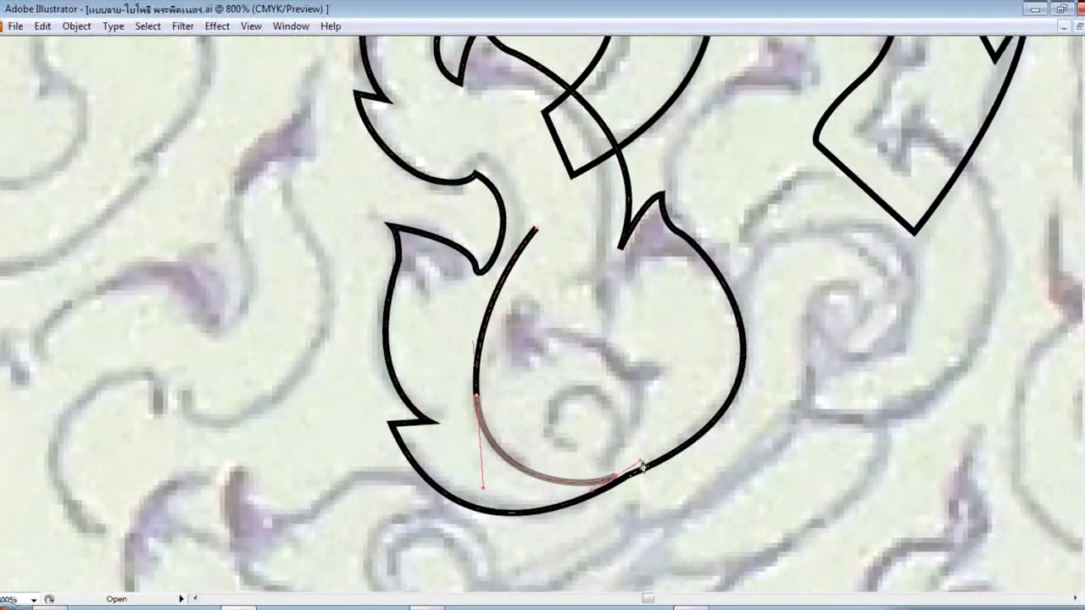
{"action": "left_click_drag", "start_coordinate": [614, 479], "coordinate": [679, 412]}
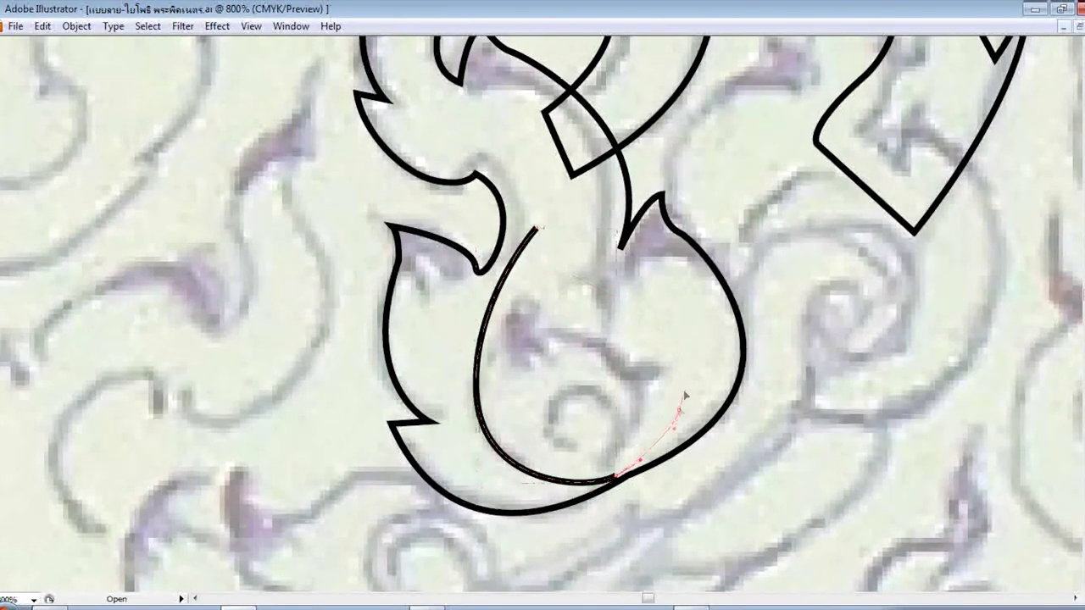
{"action": "left_click_drag", "start_coordinate": [504, 275], "coordinate": [498, 268]}
{"action": "left_click", "coordinate": [536, 229]}
{"action": "scroll", "coordinate": [542, 297], "scroll_direction": "down", "scroll_amount": 1}
- Draw a circle with the Ellipse tool at the centre of the flame
{"action": "left_click_drag", "start_coordinate": [15, 145], "coordinate": [85, 181]}
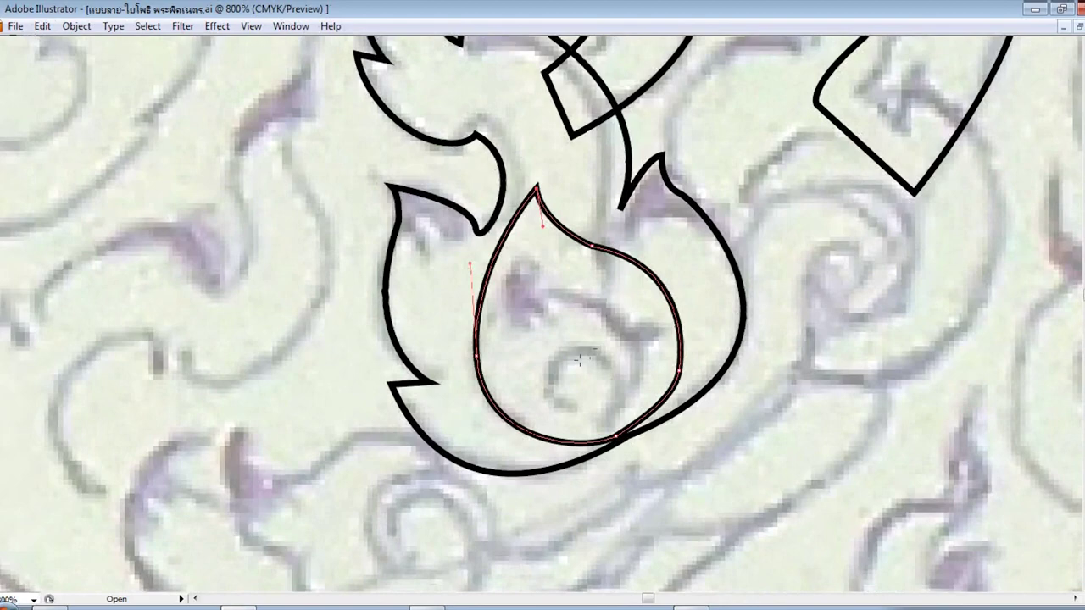
{"action": "left_click_drag", "start_coordinate": [579, 360], "coordinate": [649, 428]}
{"action": "key", "text": "Tab"}
{"action": "scroll", "coordinate": [782, 354], "scroll_direction": "down", "scroll_amount": 1}
{"action": "scroll", "coordinate": [782, 353], "scroll_direction": "up", "scroll_amount": 1}
{"action": "scroll", "coordinate": [782, 354], "scroll_direction": "down", "scroll_amount": 1}
{"action": "scroll", "coordinate": [782, 354], "scroll_direction": "up", "scroll_amount": 2}
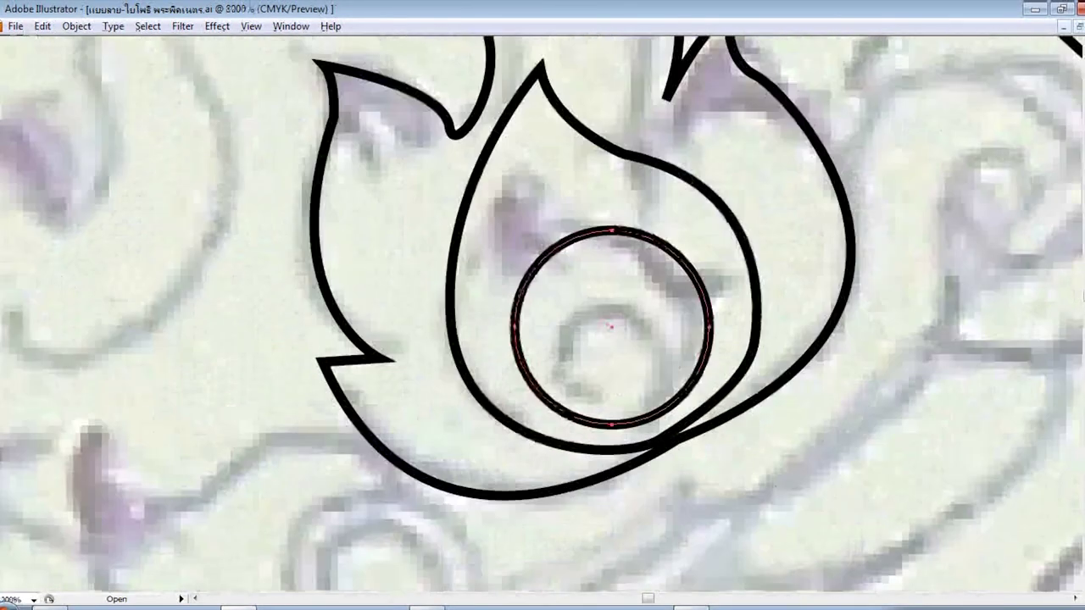
- Trace a curved stalk below the flame bud, with a sharp corner, curving up around the spiral
{"action": "scroll", "coordinate": [309, 500], "scroll_direction": "down", "scroll_amount": 5}
{"action": "left_click_drag", "start_coordinate": [767, 373], "coordinate": [869, 251]}
{"action": "left_click", "coordinate": [742, 412]}
{"action": "scroll", "coordinate": [708, 389], "scroll_direction": "right", "scroll_amount": 6}
{"action": "key", "text": "ctrl+minus"}
{"action": "left_click_drag", "start_coordinate": [726, 284], "coordinate": [725, 252]}
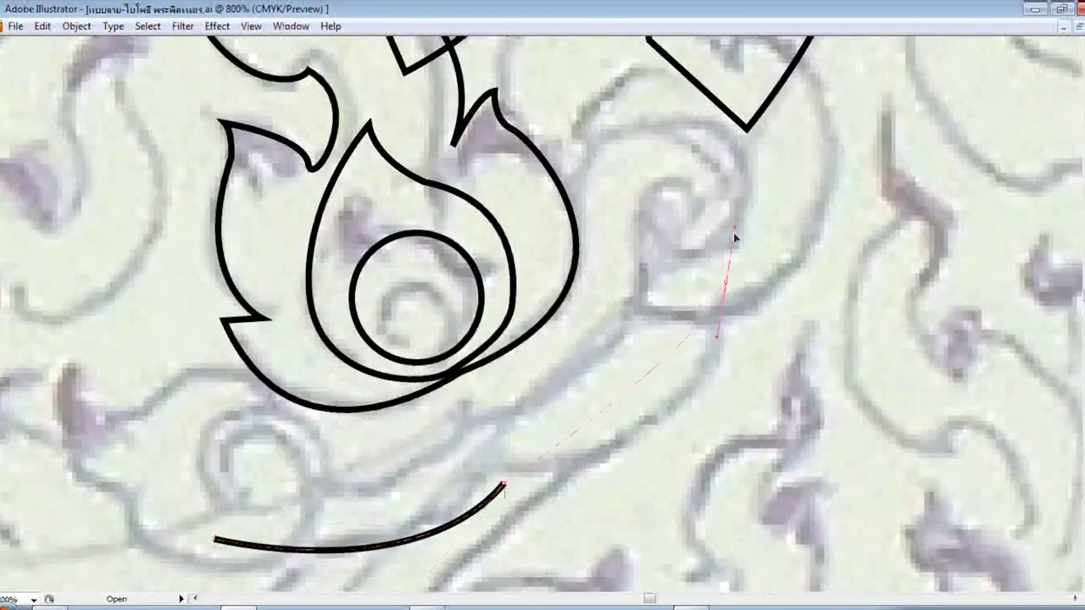
{"action": "scroll", "coordinate": [770, 188], "scroll_direction": "up", "scroll_amount": 2}
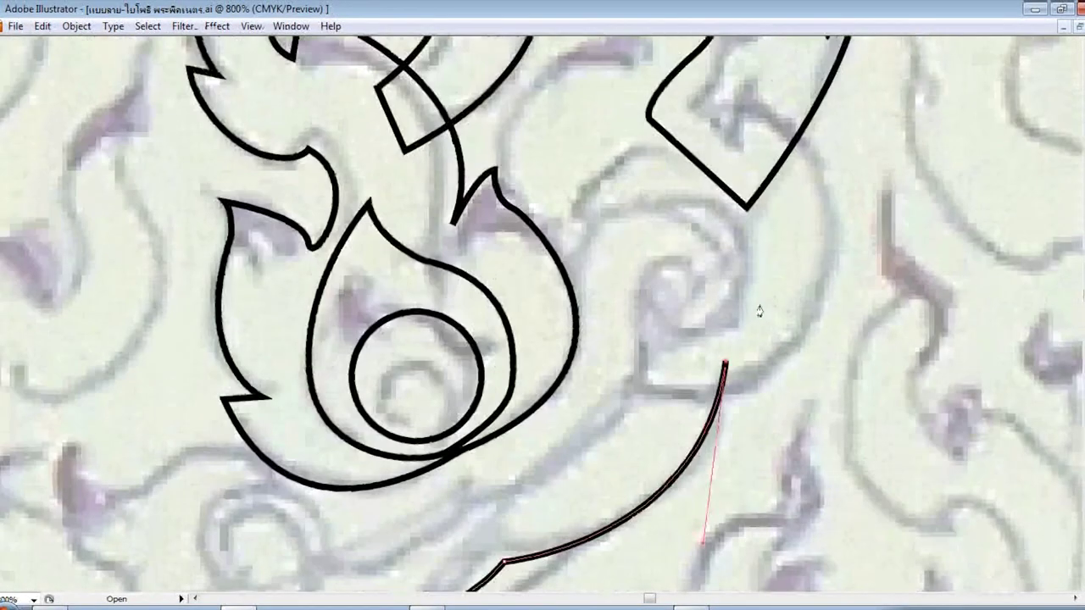
{"action": "left_click_drag", "start_coordinate": [657, 170], "coordinate": [608, 336]}
{"action": "scroll", "coordinate": [608, 337], "scroll_direction": "down", "scroll_amount": 2}
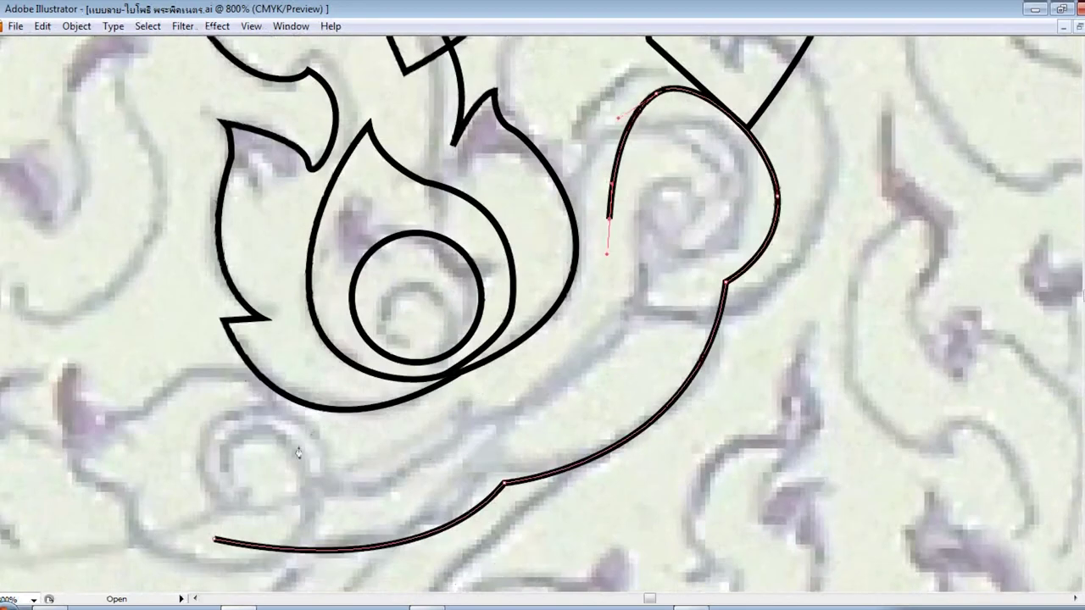
{"action": "left_click_drag", "start_coordinate": [394, 428], "coordinate": [206, 482]}
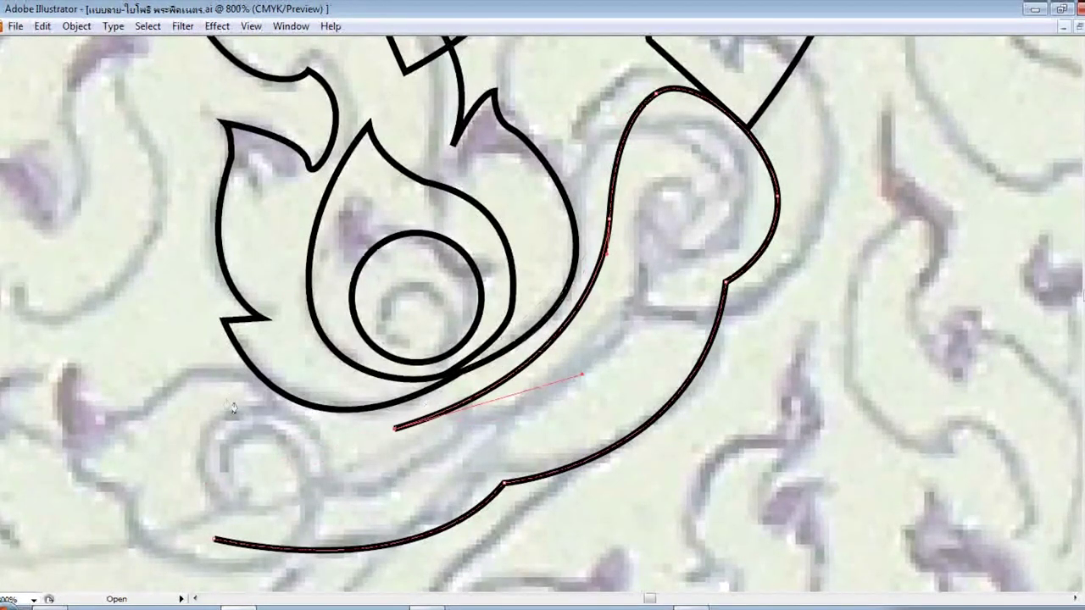
{"action": "scroll", "coordinate": [233, 407], "scroll_direction": "down", "scroll_amount": 2}
{"action": "scroll", "coordinate": [653, 387], "scroll_direction": "up", "scroll_amount": 3}
{"action": "scroll", "coordinate": [660, 382], "scroll_direction": "up", "scroll_amount": 3}
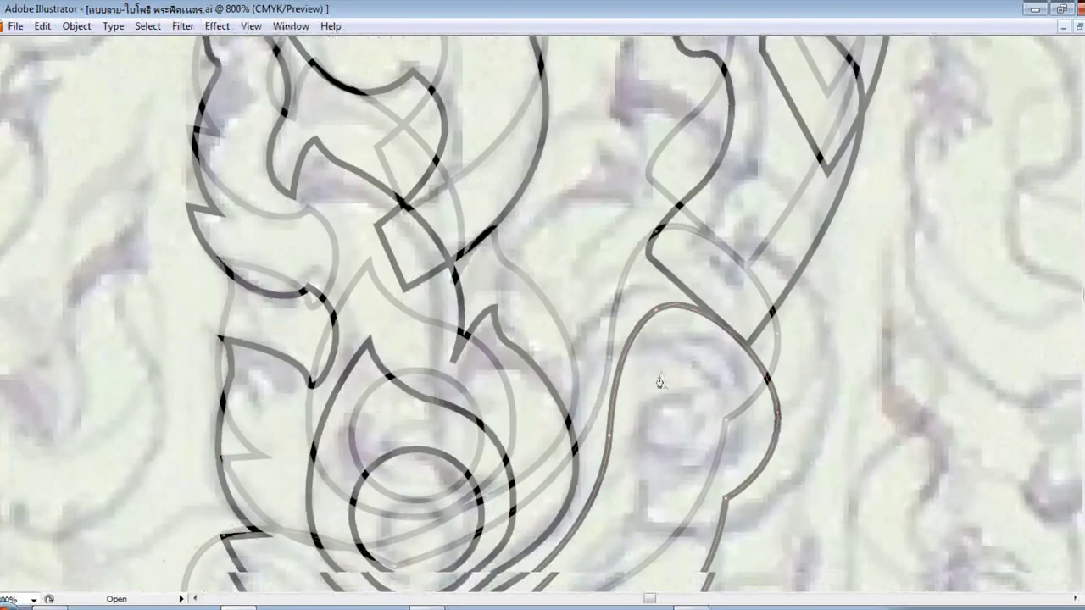
{"action": "scroll", "coordinate": [660, 382], "scroll_direction": "up", "scroll_amount": 1}
- Extend the outline down the sketch line and leftward with smooth curved anchors
{"action": "key", "text": "ctrl+equal"}
{"action": "mouse_move", "coordinate": [655, 276]}
{"action": "left_mouse_down"}
{"action": "mouse_move", "coordinate": [675, 367]}
{"action": "mouse_move", "coordinate": [703, 329]}
{"action": "left_mouse_up"}
{"action": "scroll", "coordinate": [595, 343], "scroll_direction": "down", "scroll_amount": 3}
{"action": "scroll", "coordinate": [576, 314], "scroll_direction": "down", "scroll_amount": 2}
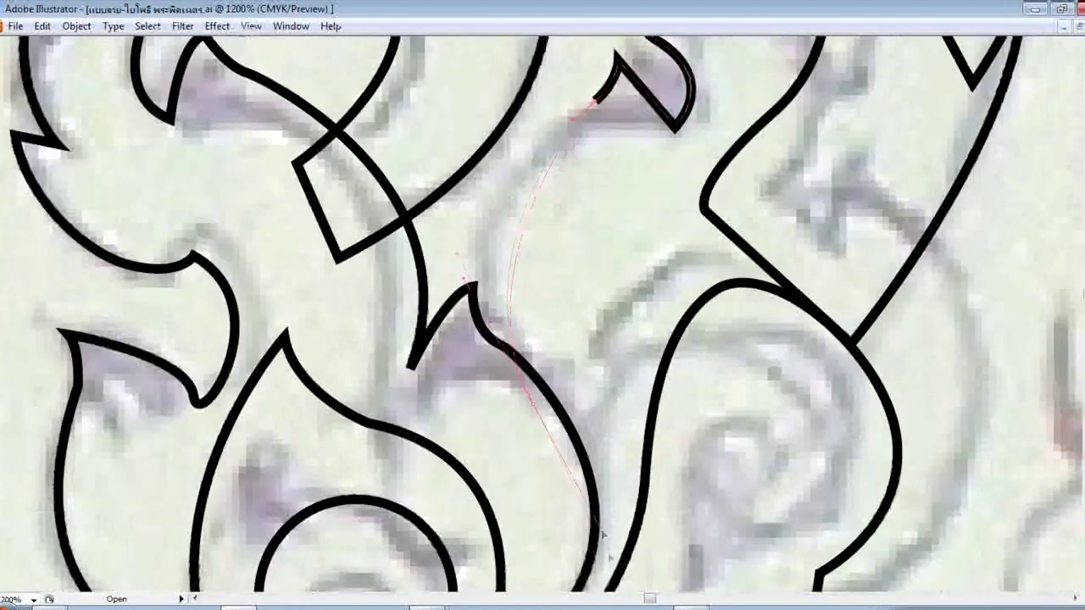
{"action": "scroll", "coordinate": [543, 271], "scroll_direction": "down", "scroll_amount": 2}
{"action": "left_click_drag", "start_coordinate": [529, 248], "coordinate": [534, 259]}
{"action": "key", "text": "ctrl+minus"}
{"action": "key", "text": "ctrl+minus"}
{"action": "key", "text": "ctrl+minus"}
{"action": "left_click_drag", "start_coordinate": [238, 396], "coordinate": [348, 395]}
{"action": "key", "text": "ctrl+equal"}
{"action": "left_click_drag", "start_coordinate": [149, 434], "coordinate": [197, 345]}
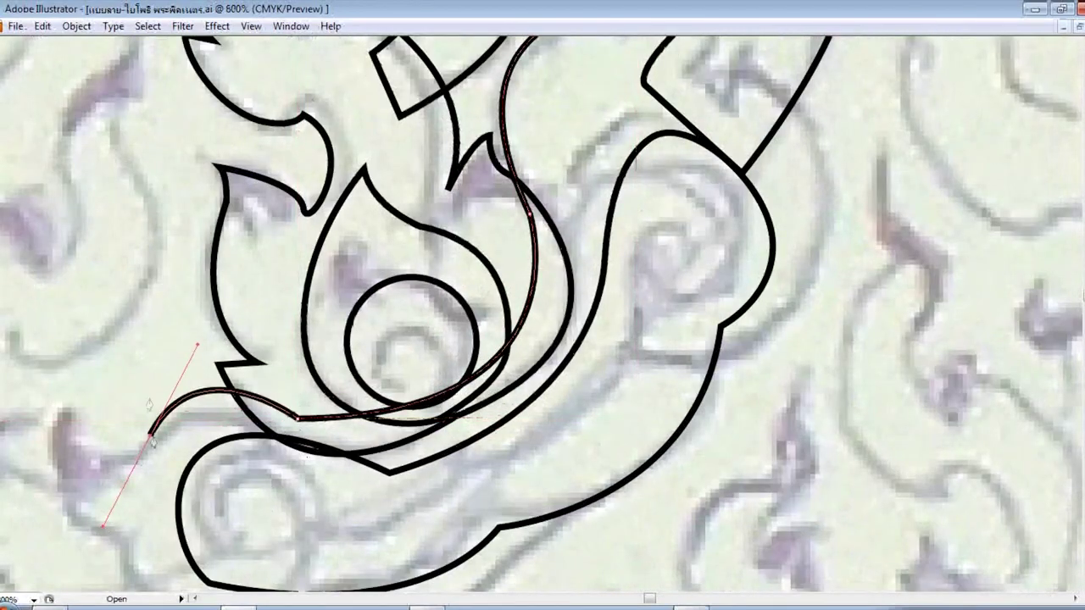
{"action": "scroll", "coordinate": [71, 419], "scroll_direction": "down", "scroll_amount": 3}
{"action": "left_click_drag", "start_coordinate": [121, 437], "coordinate": [188, 448]}
{"action": "left_click_drag", "start_coordinate": [217, 535], "coordinate": [341, 532]}
{"action": "scroll", "coordinate": [185, 471], "scroll_direction": "down", "scroll_amount": 2}
- Trace the lower scroll's inner spiral with curved anchors
{"action": "left_click_drag", "start_coordinate": [297, 409], "coordinate": [304, 315]}
{"action": "key", "text": "ctrl+equal"}
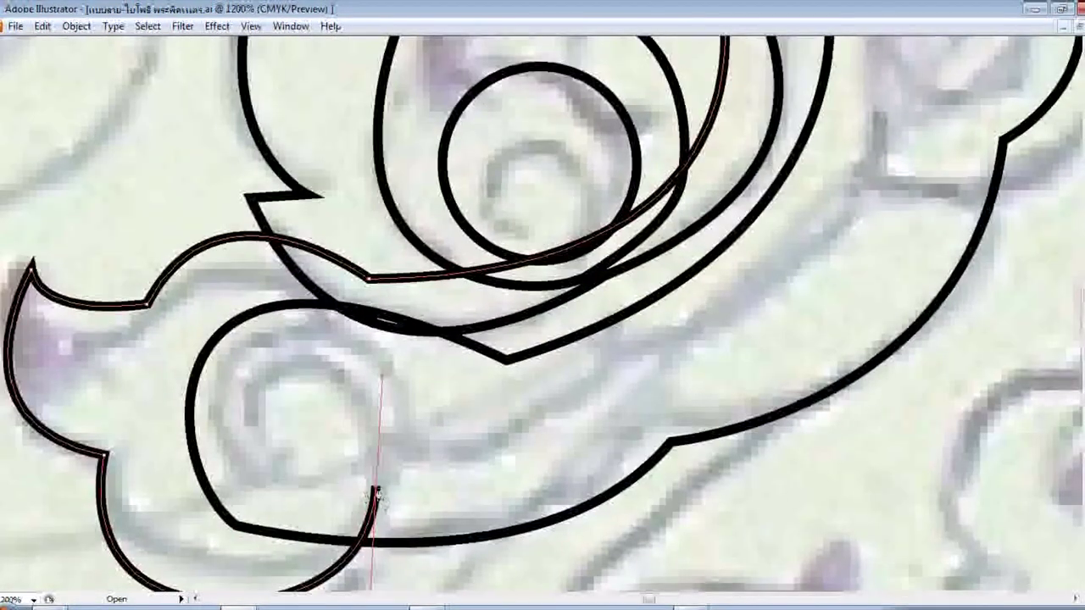
{"action": "left_click_drag", "start_coordinate": [289, 409], "coordinate": [199, 430]}
{"action": "left_click_drag", "start_coordinate": [261, 441], "coordinate": [258, 460]}
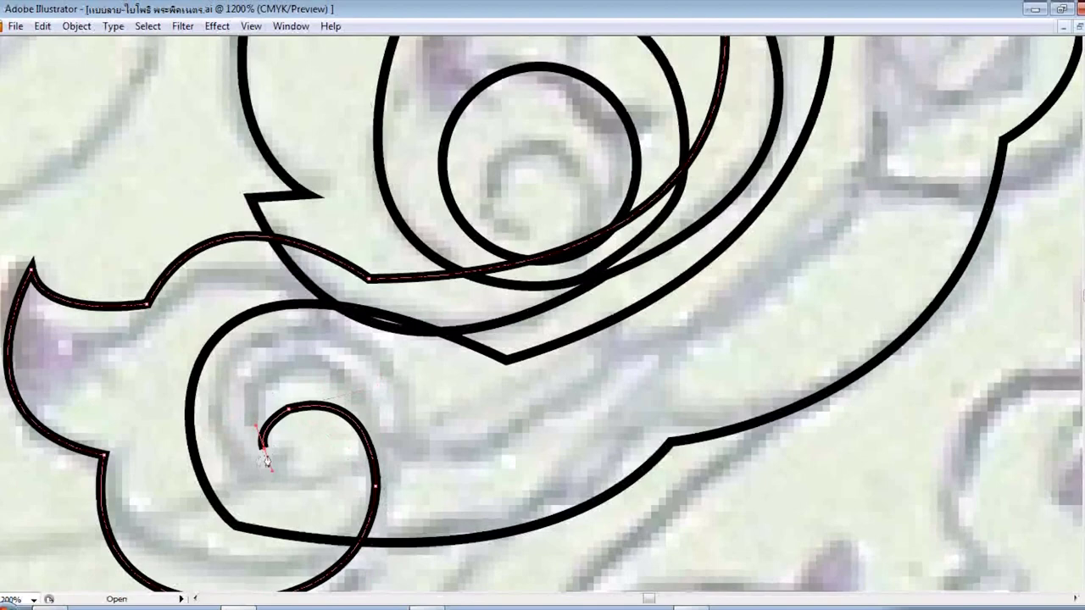
{"action": "scroll", "coordinate": [259, 460], "scroll_direction": "up", "scroll_amount": 1}
{"action": "left_click_drag", "start_coordinate": [278, 400], "coordinate": [354, 354]}
{"action": "left_click_drag", "start_coordinate": [429, 479], "coordinate": [428, 512]}
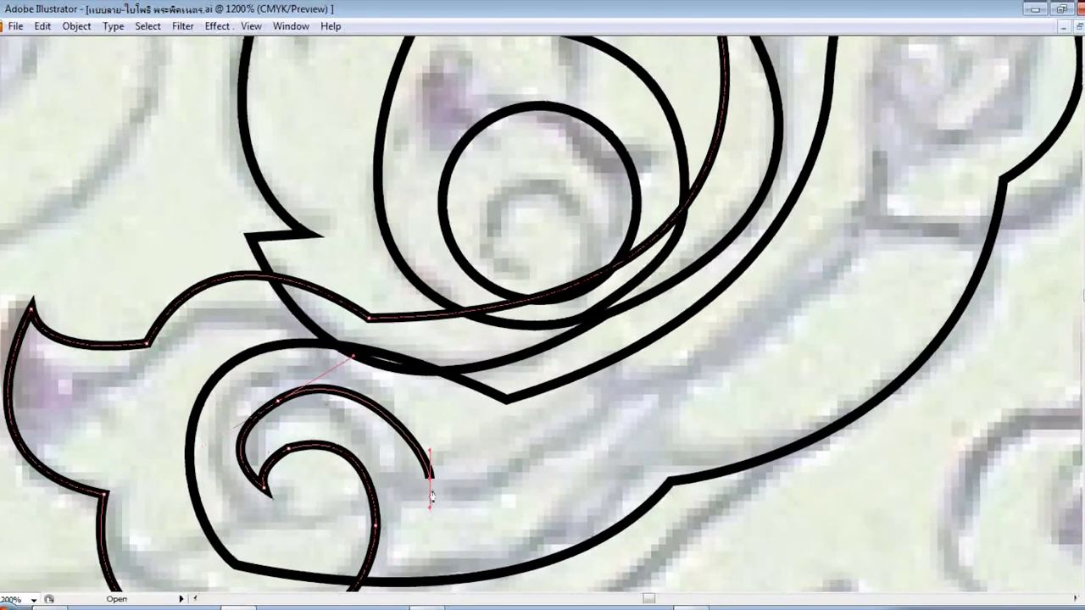
{"action": "scroll", "coordinate": [656, 472], "scroll_direction": "up", "scroll_amount": 1}
{"action": "left_click_drag", "start_coordinate": [641, 468], "coordinate": [666, 458]}
{"action": "scroll", "coordinate": [661, 461], "scroll_direction": "up", "scroll_amount": 2}
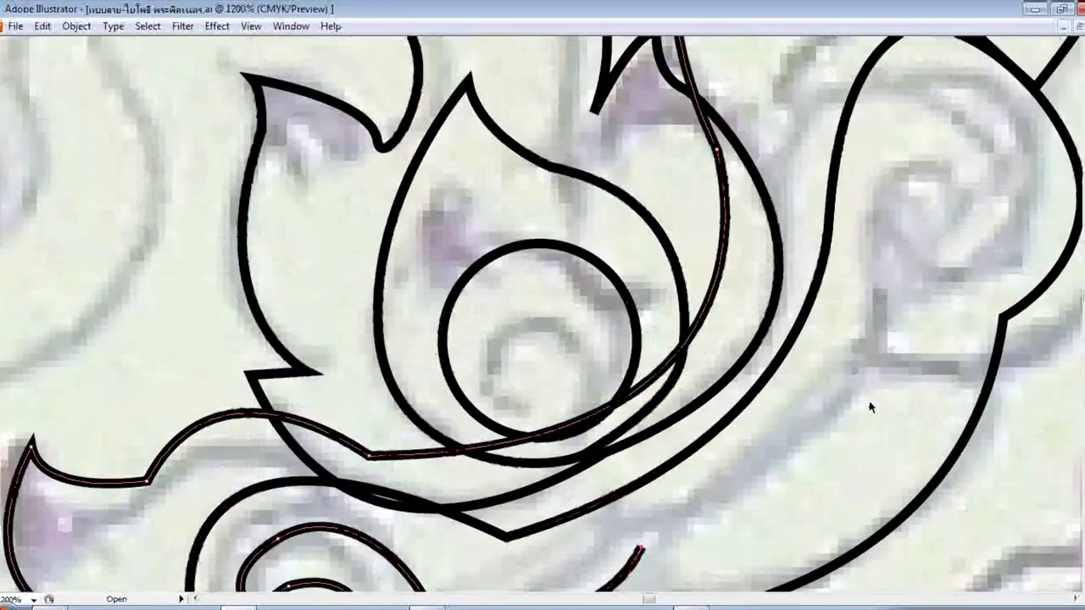
{"action": "key", "text": "ctrl+minus"}
{"action": "scroll", "coordinate": [770, 383], "scroll_direction": "up", "scroll_amount": 2}
- Follow the right-hand stalk and outline the inner curl, extending the path beyond it
{"action": "left_click_drag", "start_coordinate": [771, 377], "coordinate": [767, 221]}
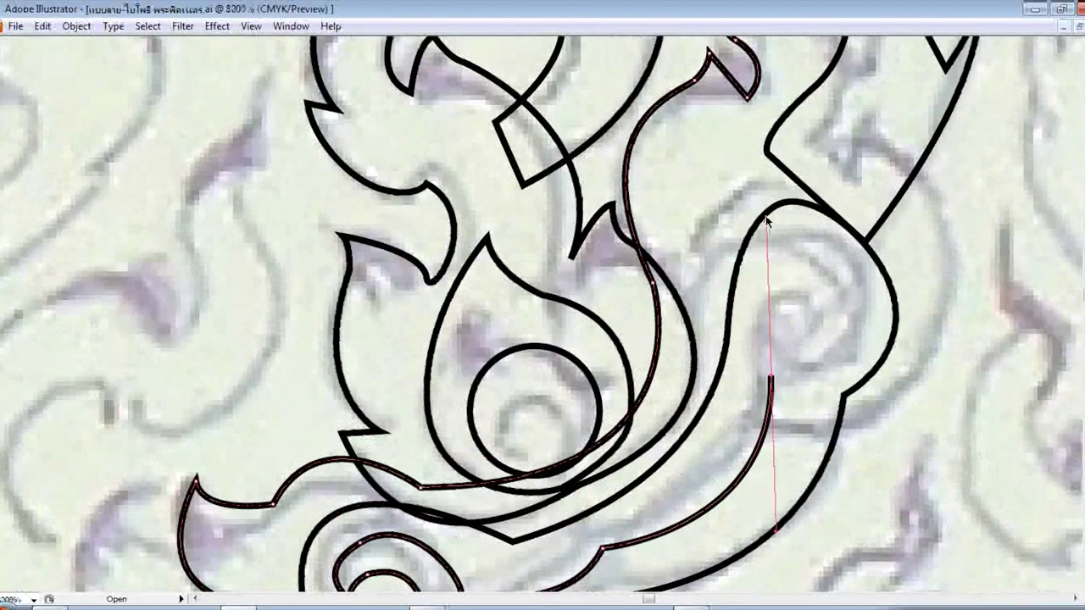
{"action": "key", "text": "ctrl+plus"}
{"action": "scroll", "coordinate": [766, 254], "scroll_direction": "right", "scroll_amount": 4}
{"action": "scroll", "coordinate": [768, 288], "scroll_direction": "up", "scroll_amount": 1}
{"action": "left_click_drag", "start_coordinate": [726, 322], "coordinate": [782, 299]}
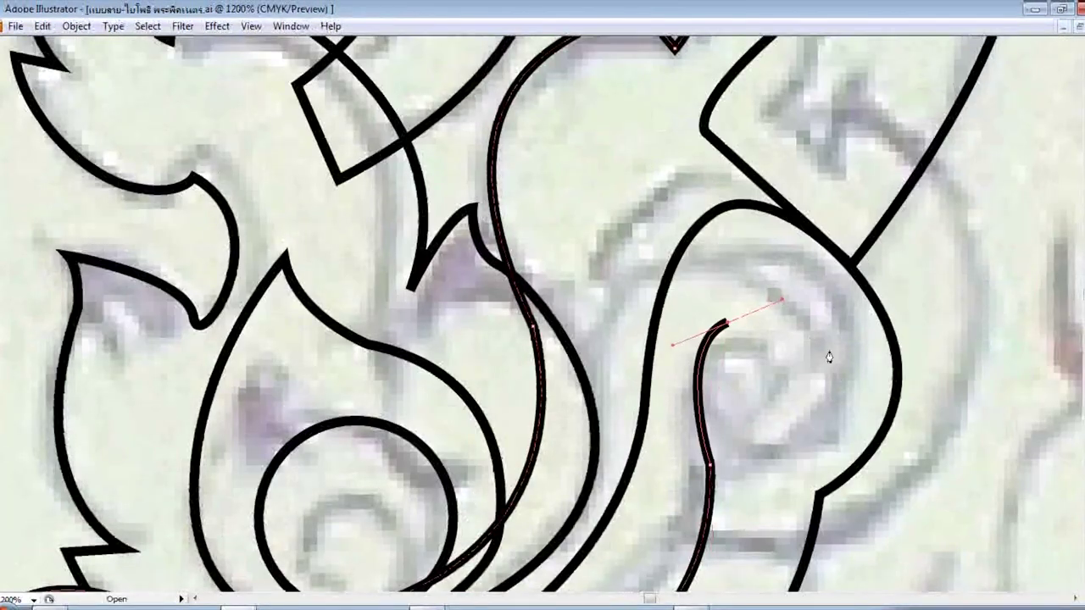
{"action": "left_click_drag", "start_coordinate": [827, 350], "coordinate": [829, 398]}
{"action": "left_click_drag", "start_coordinate": [781, 365], "coordinate": [750, 367]}
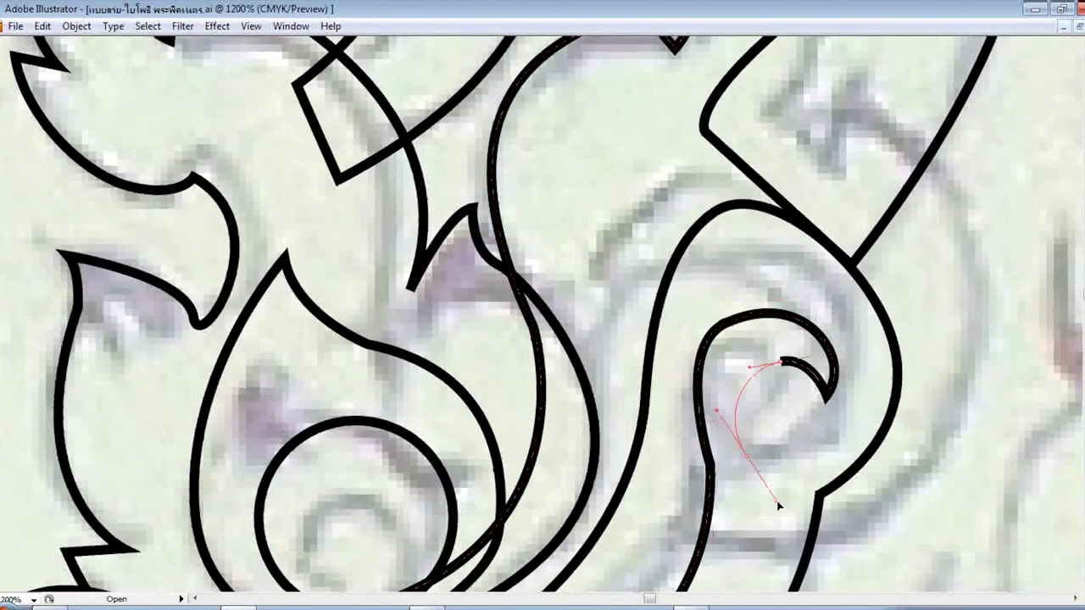
{"action": "key", "text": "ctrl+minus"}
{"action": "left_click_drag", "start_coordinate": [908, 460], "coordinate": [998, 420]}
{"action": "key", "text": "ctrl+minus"}
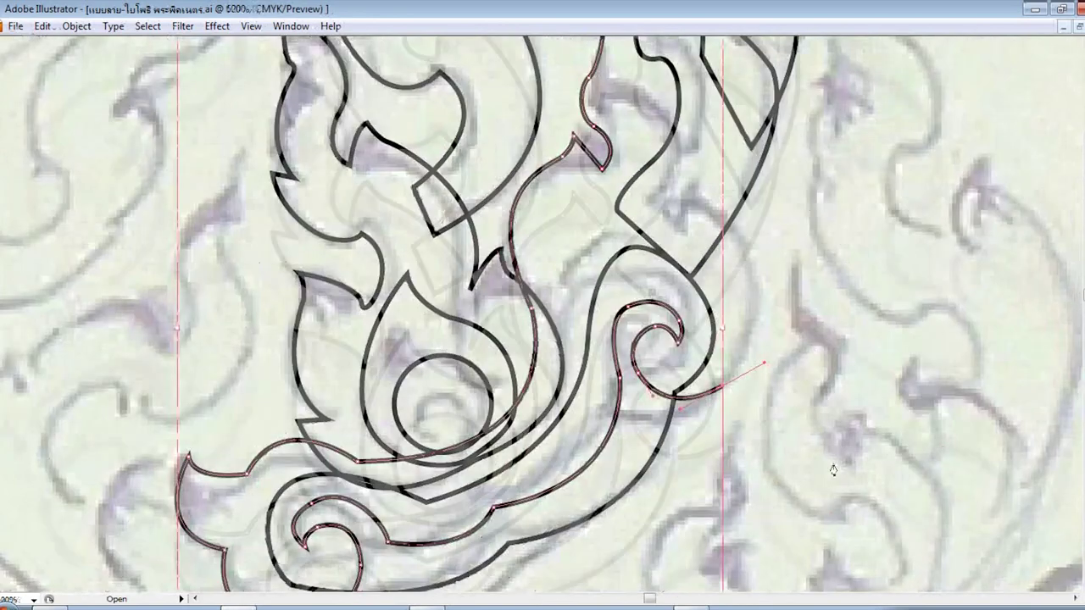
{"action": "left_click_drag", "start_coordinate": [707, 290], "coordinate": [625, 190]}
{"action": "key", "text": "ctrl+plus"}
- Finish the wavy stalk tip with sharp-cornered anchors, then view the area below
{"action": "left_click", "coordinate": [871, 265]}
{"action": "scroll", "coordinate": [781, 294], "scroll_direction": "up", "scroll_amount": 2}
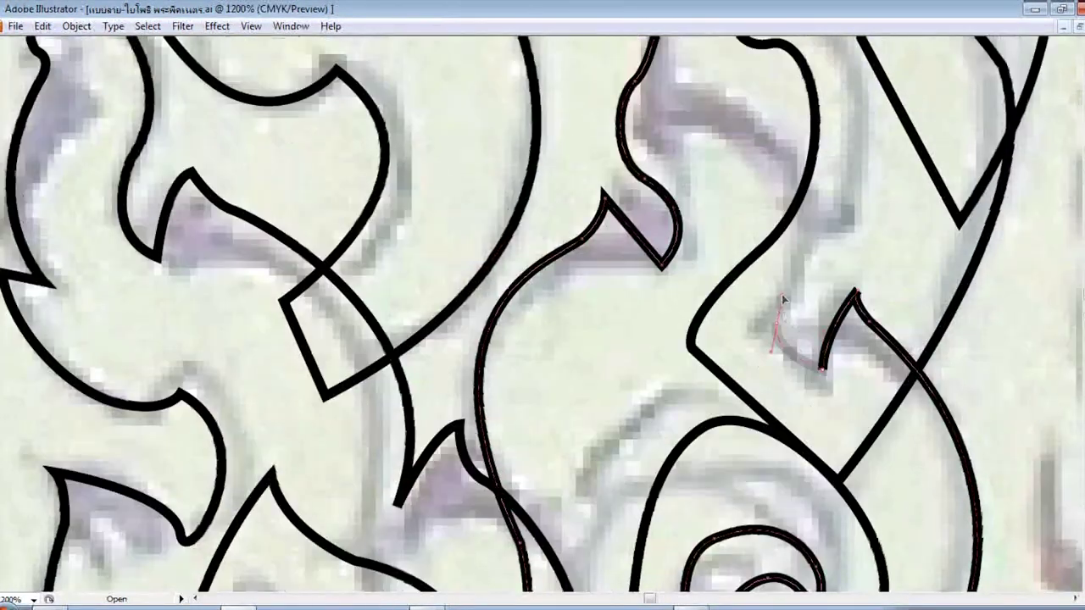
{"action": "scroll", "coordinate": [781, 294], "scroll_direction": "up", "scroll_amount": 3}
{"action": "left_click_drag", "start_coordinate": [727, 237], "coordinate": [593, 213]}
{"action": "left_click", "coordinate": [726, 237]}
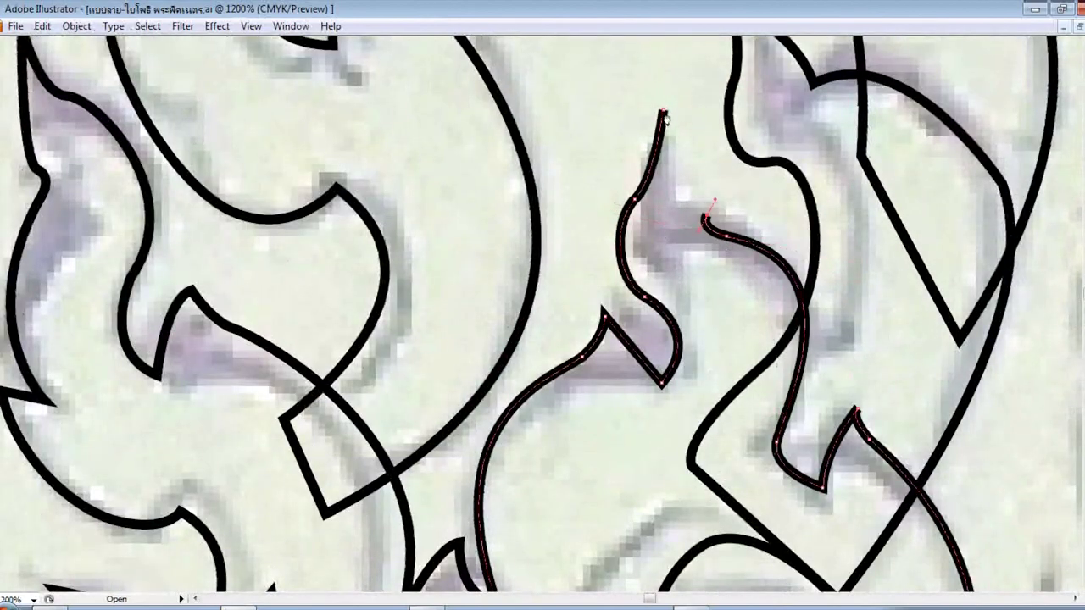
{"action": "key", "text": "ctrl+minus"}
{"action": "left_click_drag", "start_coordinate": [254, 408], "coordinate": [254, 369]}
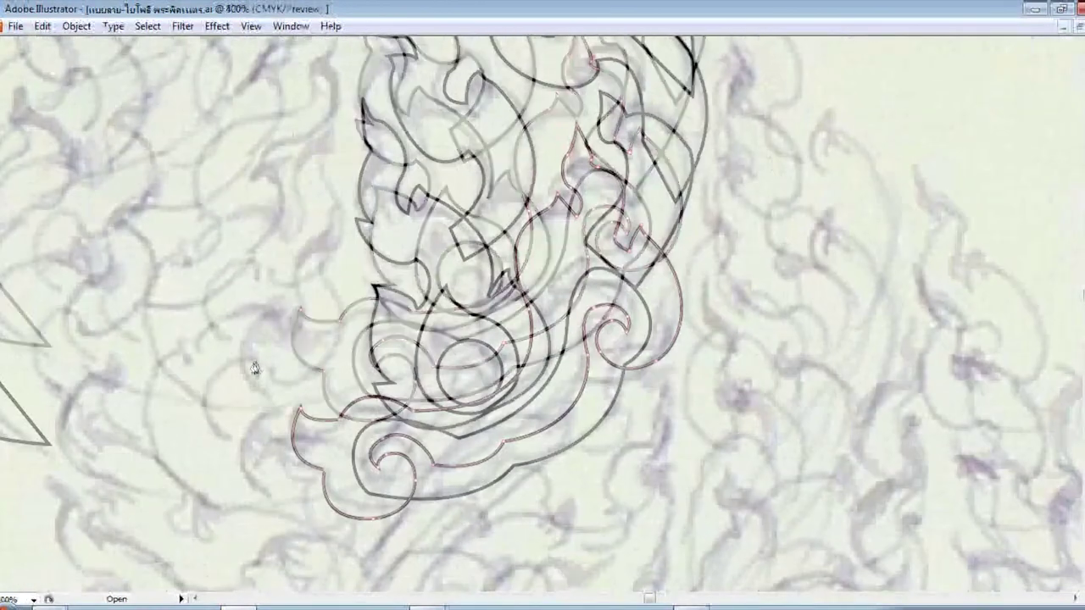
- Place the first corner anchor of the diagonal stalk below the motif
{"action": "key", "text": "ctrl+plus"}
{"action": "scroll", "coordinate": [245, 373], "scroll_direction": "down", "scroll_amount": 3}
{"action": "scroll", "coordinate": [233, 382], "scroll_direction": "down", "scroll_amount": 3}
{"action": "scroll", "coordinate": [216, 390], "scroll_direction": "down", "scroll_amount": 3}
{"action": "key", "text": "ctrl+minus"}
{"action": "left_click", "coordinate": [320, 319]}
{"action": "scroll", "coordinate": [388, 223], "scroll_direction": "up", "scroll_amount": 2}
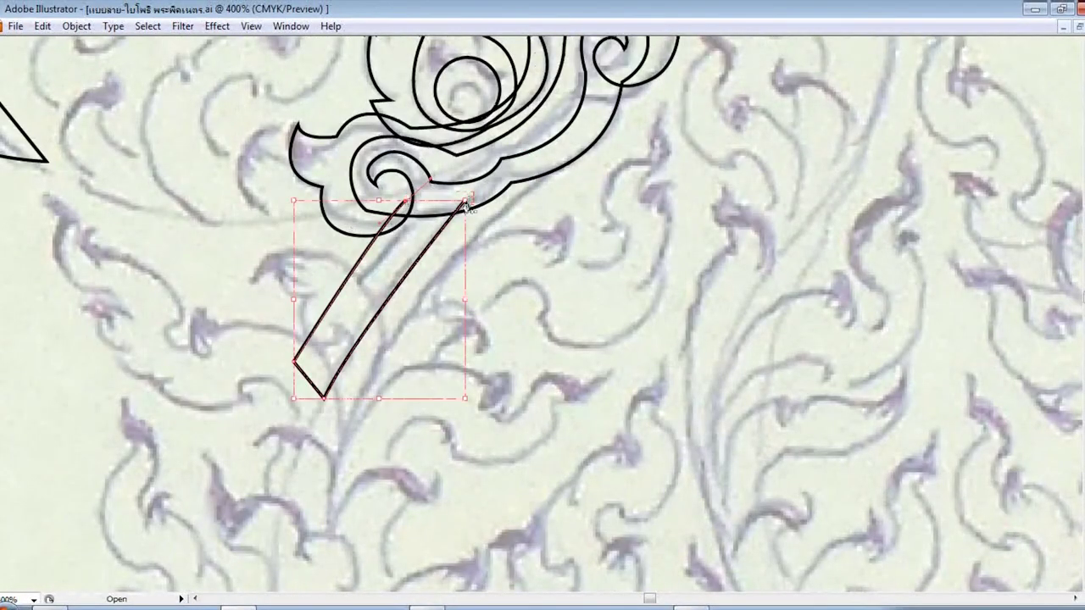
{"action": "key", "text": "ctrl+plus"}
{"action": "scroll", "coordinate": [388, 146], "scroll_direction": "up", "scroll_amount": 3}
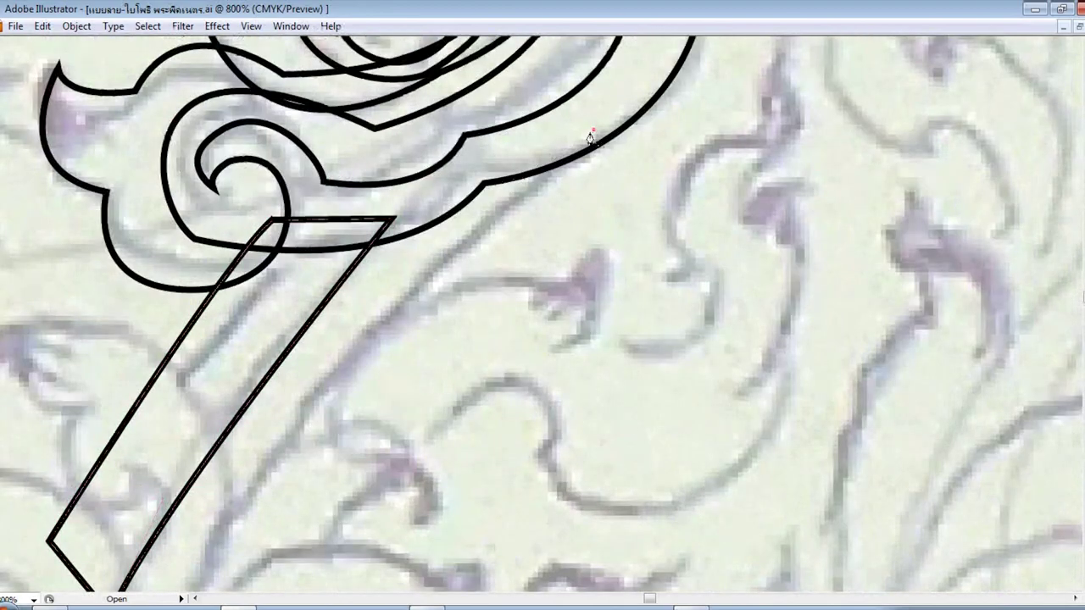
{"action": "key", "text": "ctrl+minus"}
{"action": "key", "text": "ctrl+minus"}
{"action": "scroll", "coordinate": [368, 329], "scroll_direction": "down", "scroll_amount": 5}
- Draw the stalk's curved long edge and close the path at its start anchor
{"action": "left_click_drag", "start_coordinate": [323, 453], "coordinate": [324, 488]}
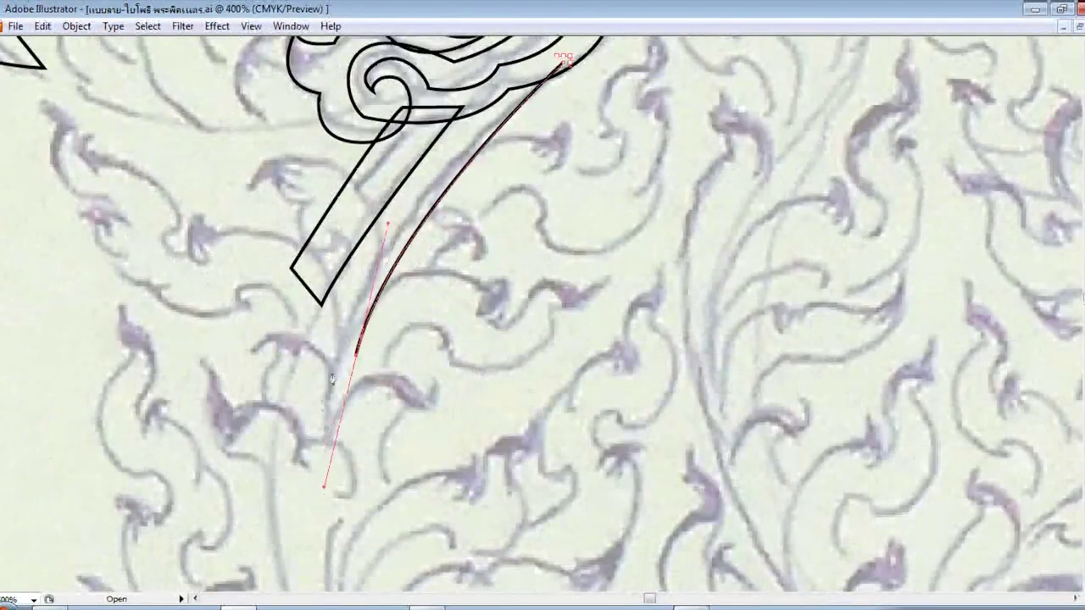
{"action": "scroll", "coordinate": [324, 320], "scroll_direction": "up", "scroll_amount": 3}
{"action": "left_click_drag", "start_coordinate": [464, 251], "coordinate": [491, 223]}
{"action": "left_click", "coordinate": [563, 210]}
{"action": "scroll", "coordinate": [252, 389], "scroll_direction": "up", "scroll_amount": 2}
{"action": "scroll", "coordinate": [252, 388], "scroll_direction": "left", "scroll_amount": 3}
{"action": "scroll", "coordinate": [339, 423], "scroll_direction": "left", "scroll_amount": 3}
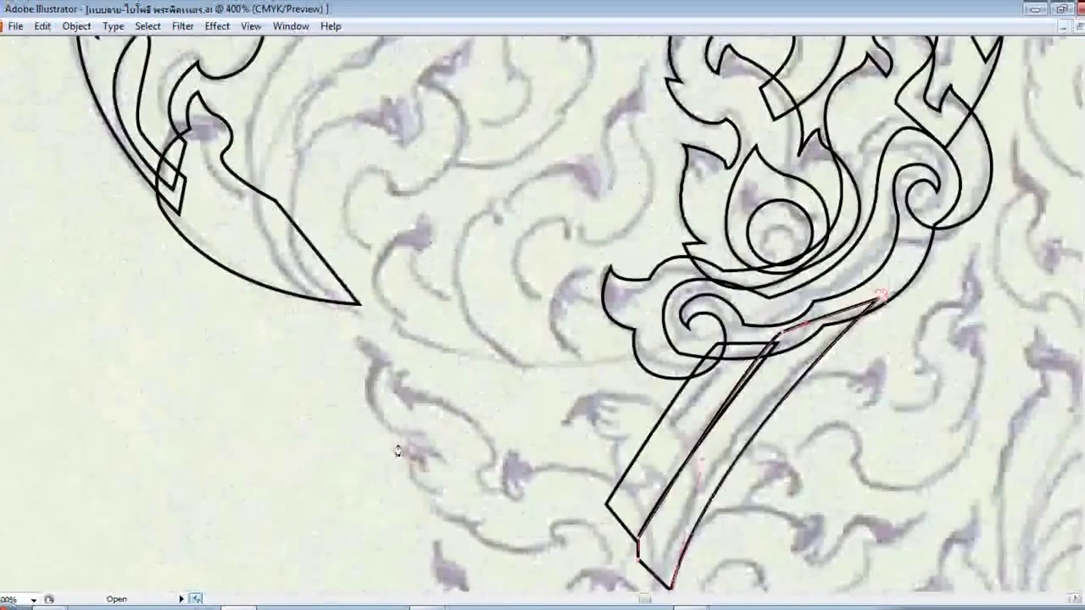
{"action": "scroll", "coordinate": [399, 448], "scroll_direction": "left", "scroll_amount": 3}
{"action": "scroll", "coordinate": [412, 280], "scroll_direction": "left", "scroll_amount": 3}
{"action": "scroll", "coordinate": [413, 279], "scroll_direction": "down", "scroll_amount": 3}
{"action": "scroll", "coordinate": [396, 266], "scroll_direction": "up", "scroll_amount": 2}
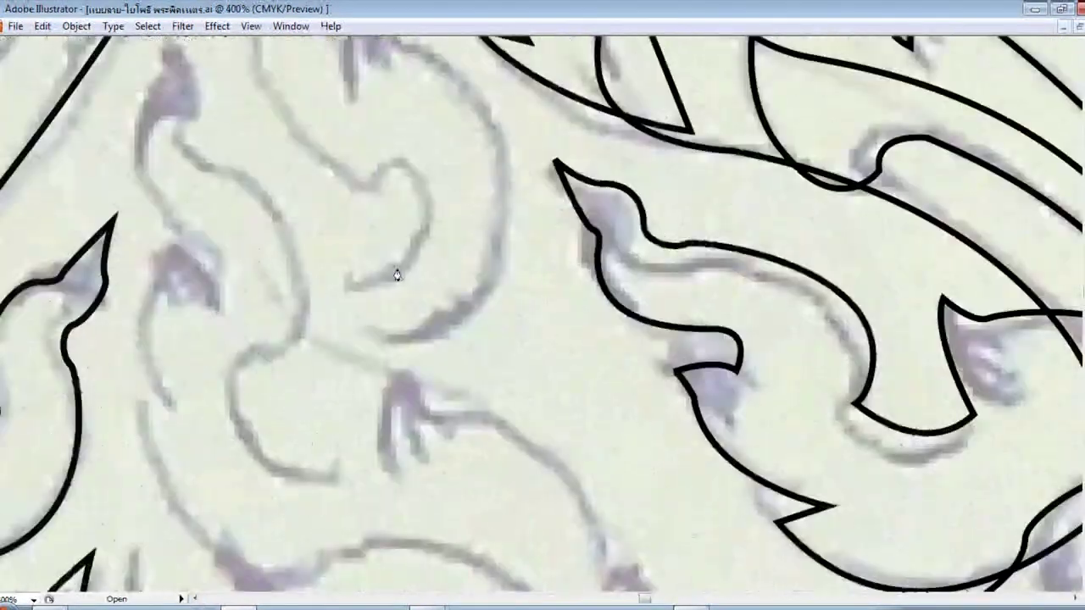
- Trace the hooked leaf's edge with curved anchors and a sharp tip, closing it at its start point
{"action": "scroll", "coordinate": [387, 271], "scroll_direction": "right", "scroll_amount": 3}
{"action": "scroll", "coordinate": [353, 170], "scroll_direction": "down", "scroll_amount": 2}
{"action": "left_click_drag", "start_coordinate": [356, 243], "coordinate": [361, 293]}
{"action": "scroll", "coordinate": [357, 254], "scroll_direction": "down", "scroll_amount": 2}
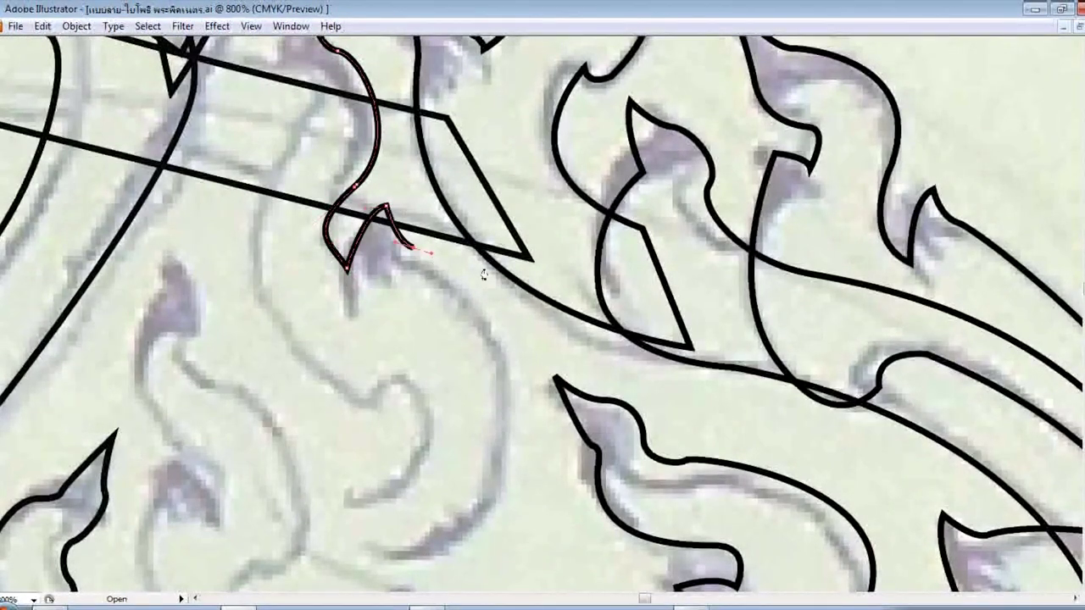
{"action": "scroll", "coordinate": [483, 274], "scroll_direction": "down", "scroll_amount": 3}
{"action": "scroll", "coordinate": [368, 303], "scroll_direction": "left", "scroll_amount": 1}
{"action": "left_click_drag", "start_coordinate": [513, 235], "coordinate": [474, 333]}
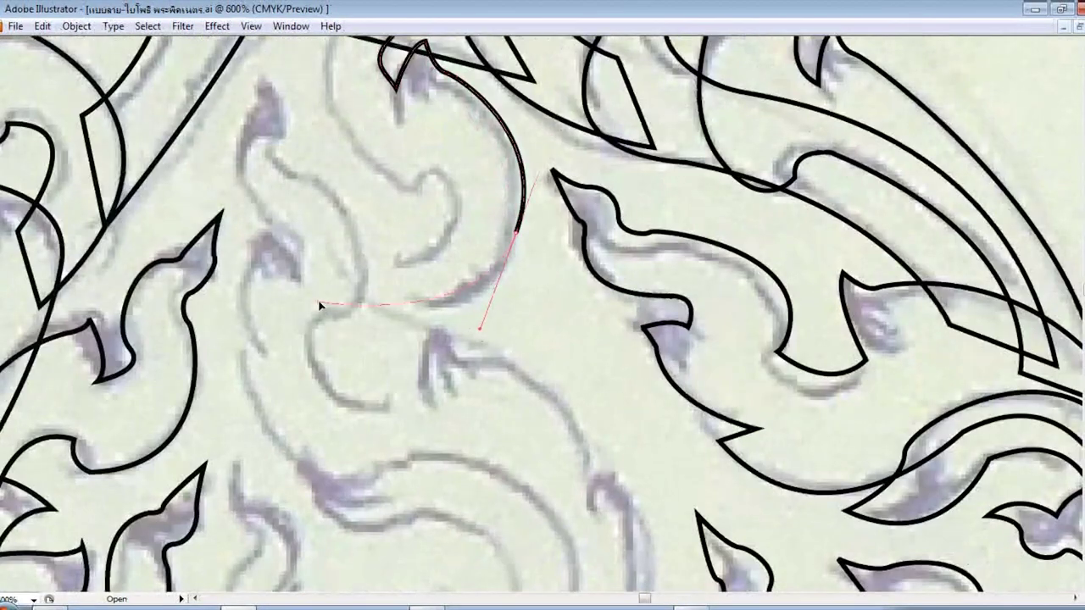
{"action": "left_click_drag", "start_coordinate": [320, 305], "coordinate": [351, 316]}
{"action": "scroll", "coordinate": [337, 258], "scroll_direction": "up", "scroll_amount": 3}
{"action": "left_click", "coordinate": [337, 330]}
{"action": "left_click_drag", "start_coordinate": [441, 310], "coordinate": [470, 261]}
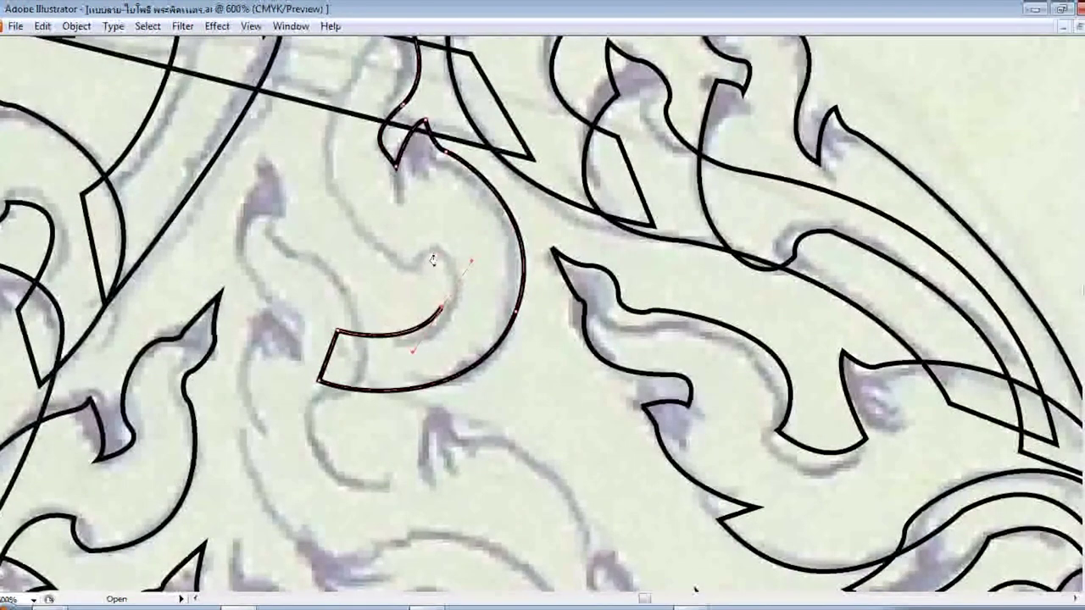
{"action": "scroll", "coordinate": [351, 295], "scroll_direction": "up", "scroll_amount": 6}
{"action": "left_click_drag", "start_coordinate": [354, 231], "coordinate": [367, 219]}
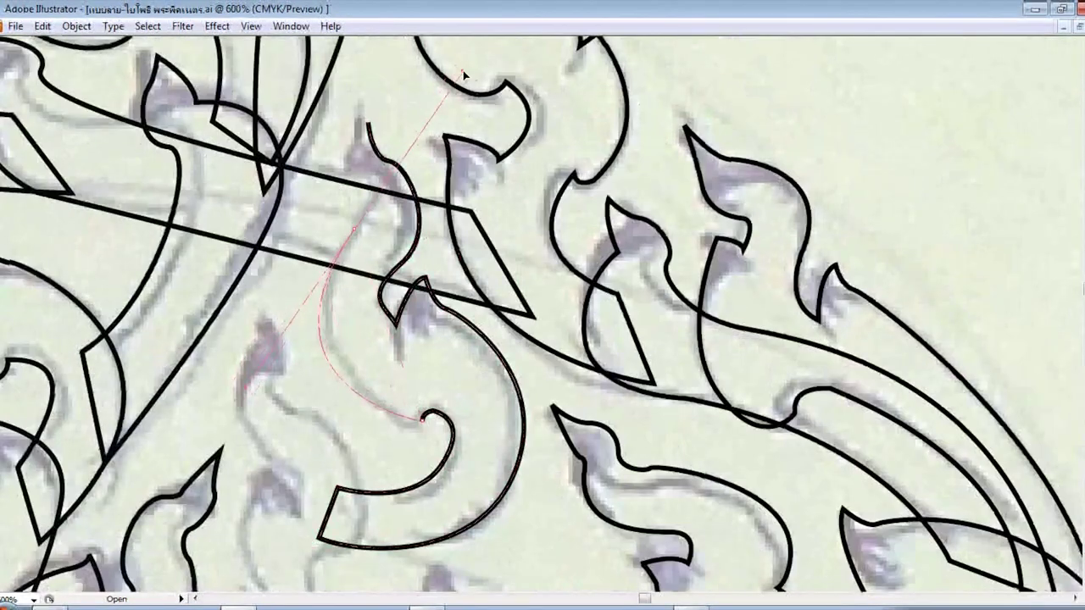
{"action": "left_click", "coordinate": [367, 129]}
- Begin the stalk outline on the next leaf, replacing a misplaced anchor with a better-fitting curve and a sharp turn
{"action": "scroll", "coordinate": [367, 129], "scroll_direction": "down", "scroll_amount": 5}
{"action": "left_click", "coordinate": [259, 166]}
{"action": "left_click_drag", "start_coordinate": [293, 259], "coordinate": [305, 260]}
{"action": "scroll", "coordinate": [369, 312], "scroll_direction": "down", "scroll_amount": 3}
{"action": "left_click_drag", "start_coordinate": [367, 313], "coordinate": [335, 387]}
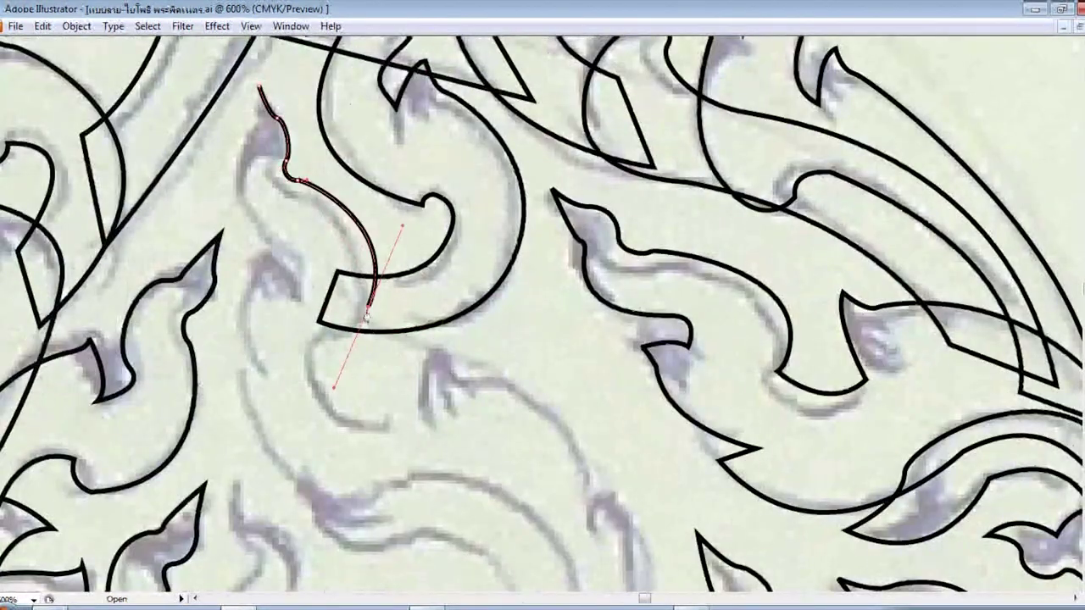
{"action": "scroll", "coordinate": [407, 347], "scroll_direction": "down", "scroll_amount": 2}
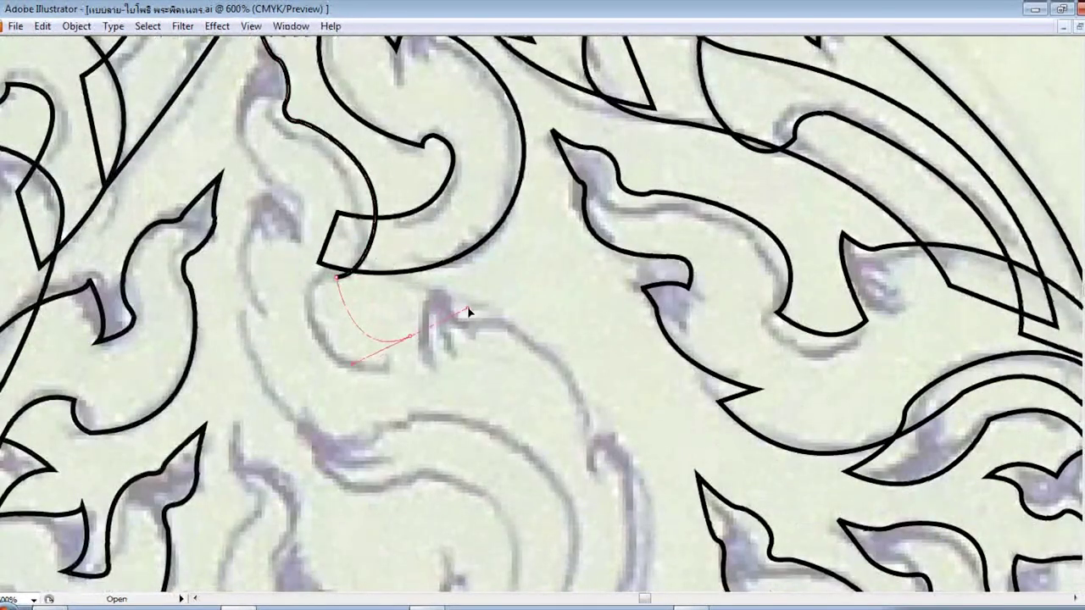
{"action": "key", "text": "ctrl+z"}
{"action": "key", "text": "ctrl+z"}
{"action": "left_click_drag", "start_coordinate": [383, 246], "coordinate": [366, 333]}
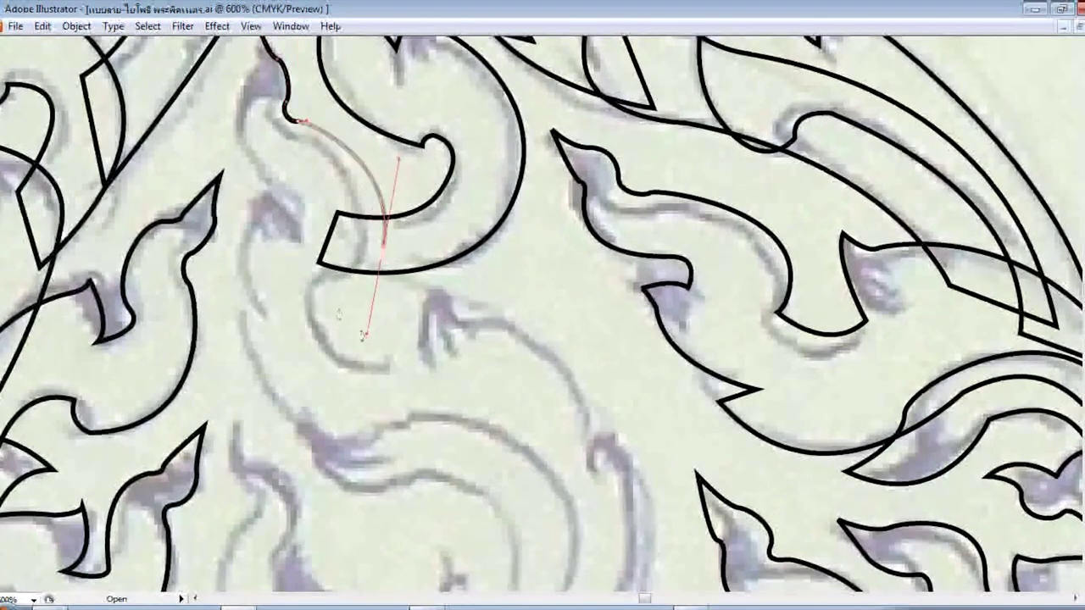
{"action": "left_click", "coordinate": [383, 246]}
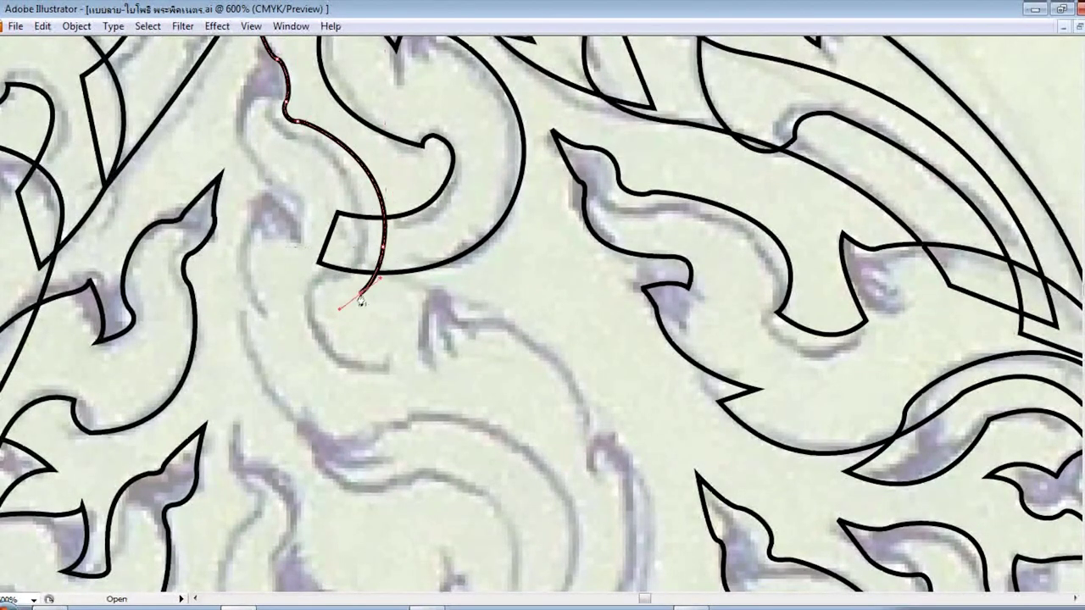
- Curve the stalk outline back up along the scan and close it at its starting anchor
{"action": "scroll", "coordinate": [593, 354], "scroll_direction": "down", "scroll_amount": 10}
{"action": "left_click_drag", "start_coordinate": [598, 368], "coordinate": [556, 448]}
{"action": "scroll", "coordinate": [477, 431], "scroll_direction": "down", "scroll_amount": 9}
{"action": "left_click_drag", "start_coordinate": [483, 417], "coordinate": [252, 516]}
{"action": "scroll", "coordinate": [457, 331], "scroll_direction": "up", "scroll_amount": 5}
{"action": "mouse_move", "coordinate": [396, 312]}
{"action": "left_mouse_down"}
{"action": "mouse_move", "coordinate": [232, 309]}
{"action": "mouse_move", "coordinate": [231, 195]}
{"action": "left_mouse_up"}
{"action": "scroll", "coordinate": [237, 301], "scroll_direction": "up", "scroll_amount": 3}
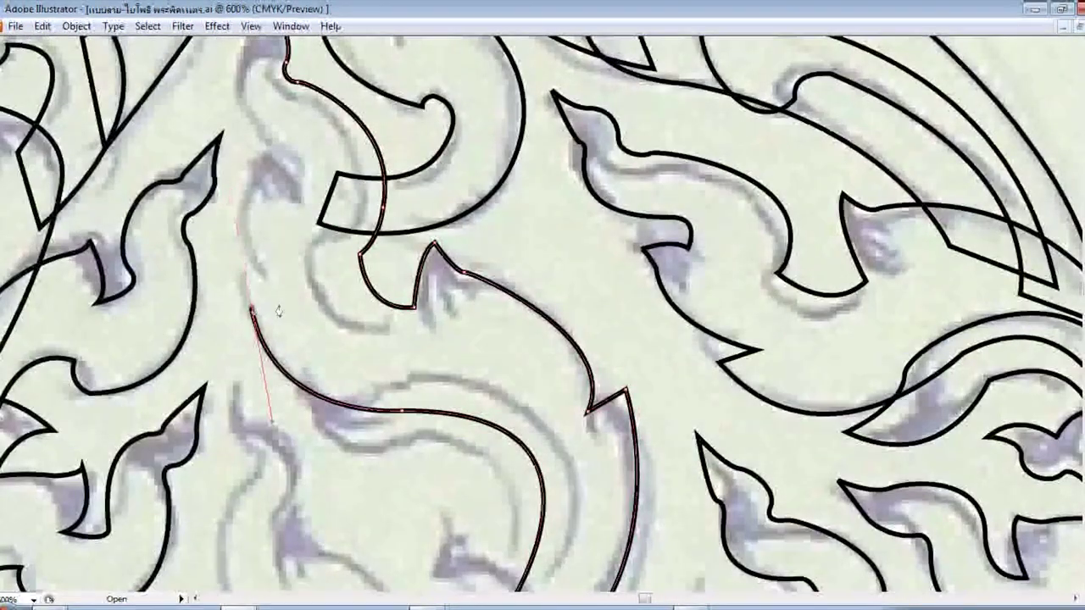
{"action": "scroll", "coordinate": [289, 316], "scroll_direction": "up", "scroll_amount": 3}
{"action": "left_click_drag", "start_coordinate": [253, 267], "coordinate": [280, 157]}
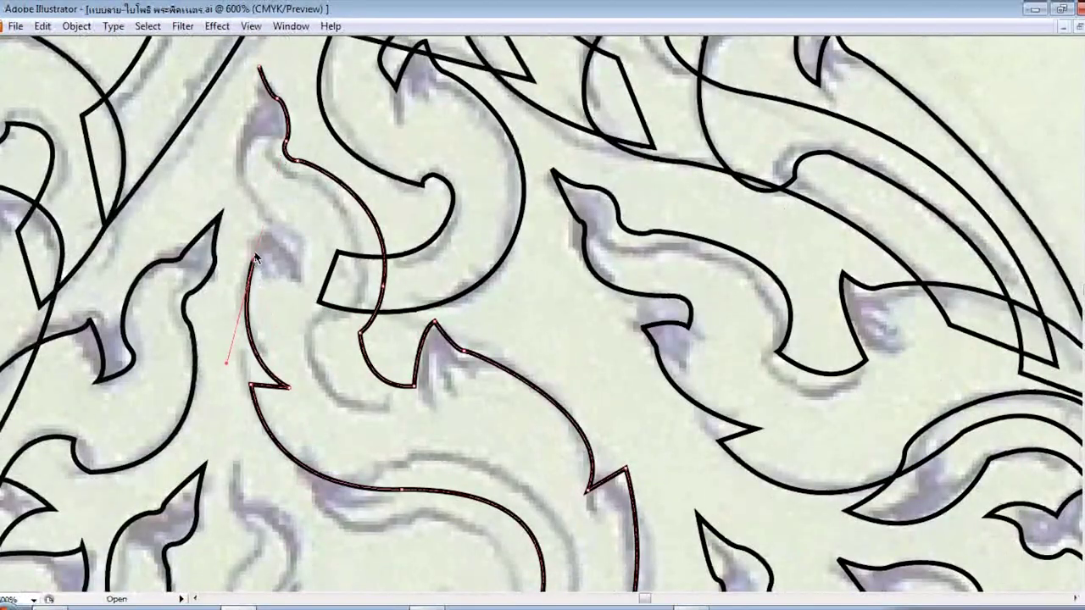
{"action": "scroll", "coordinate": [256, 259], "scroll_direction": "up", "scroll_amount": 1}
{"action": "scroll", "coordinate": [246, 276], "scroll_direction": "up", "scroll_amount": 1}
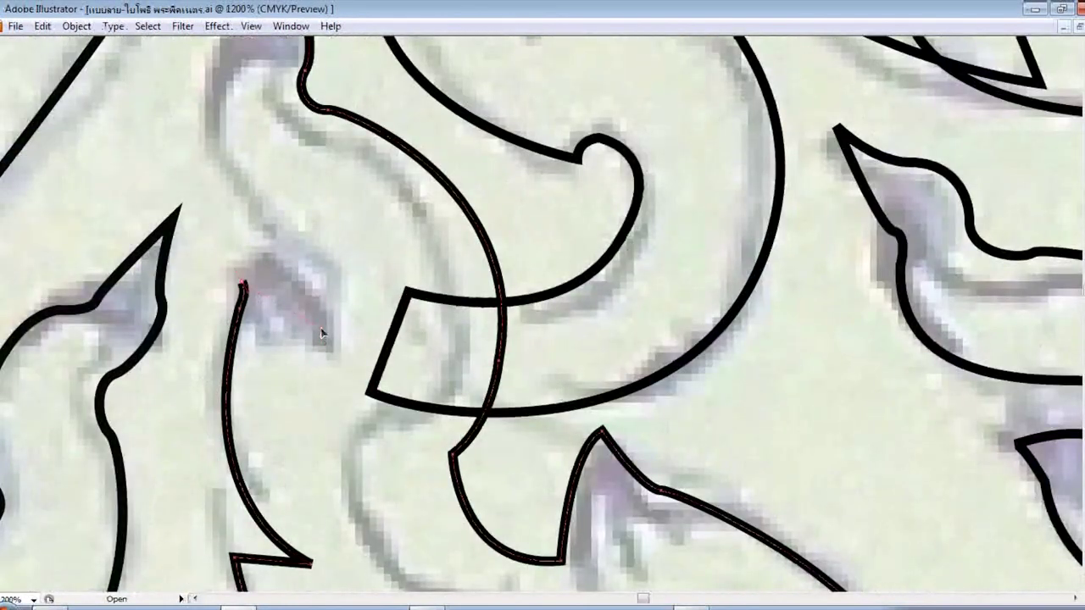
{"action": "scroll", "coordinate": [321, 336], "scroll_direction": "up", "scroll_amount": 3}
{"action": "scroll", "coordinate": [271, 327], "scroll_direction": "up", "scroll_amount": 4}
{"action": "left_click_drag", "start_coordinate": [224, 243], "coordinate": [288, 123]}
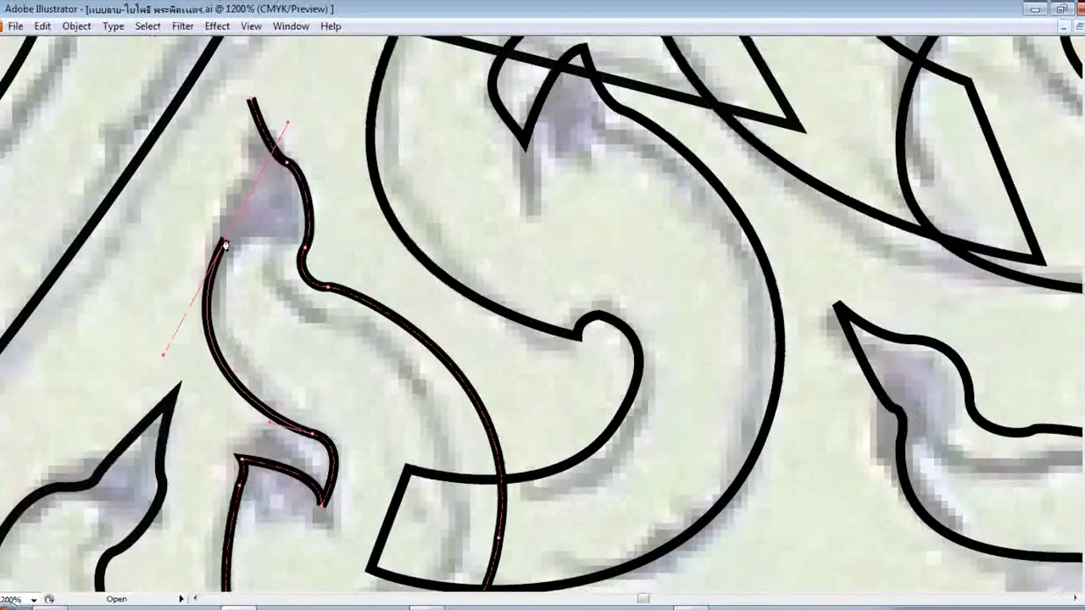
{"action": "left_click", "coordinate": [250, 100]}
{"action": "scroll", "coordinate": [501, 219], "scroll_direction": "down", "scroll_amount": 2}
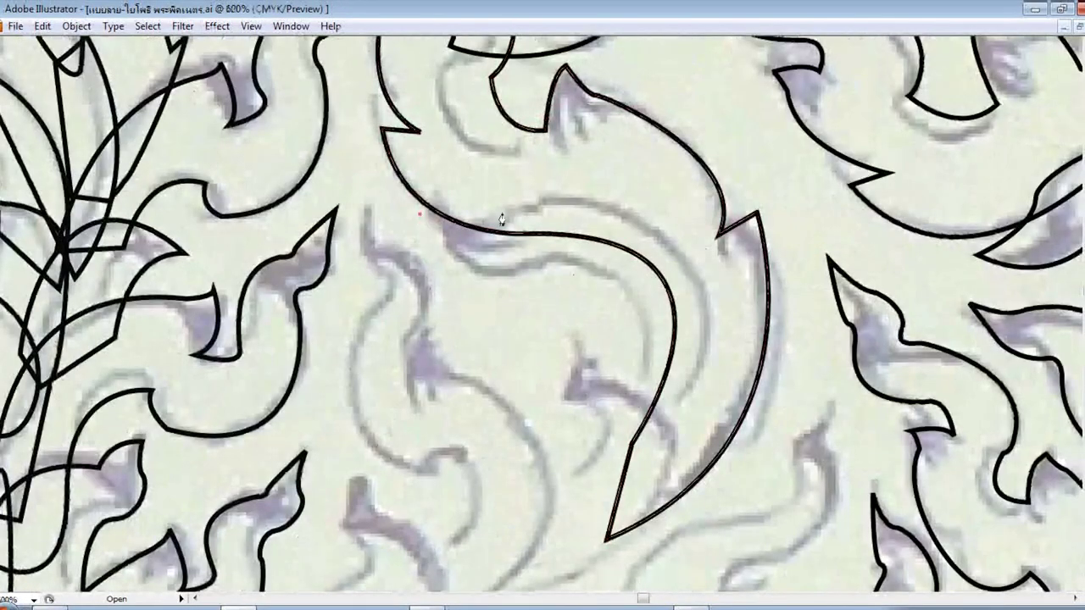
- Outline the crescent leaf with curved outer and inner edges and a sharp point, closing the path
{"action": "left_click", "coordinate": [501, 219]}
{"action": "scroll", "coordinate": [662, 403], "scroll_direction": "down", "scroll_amount": 2}
{"action": "left_click_drag", "start_coordinate": [756, 356], "coordinate": [763, 399]}
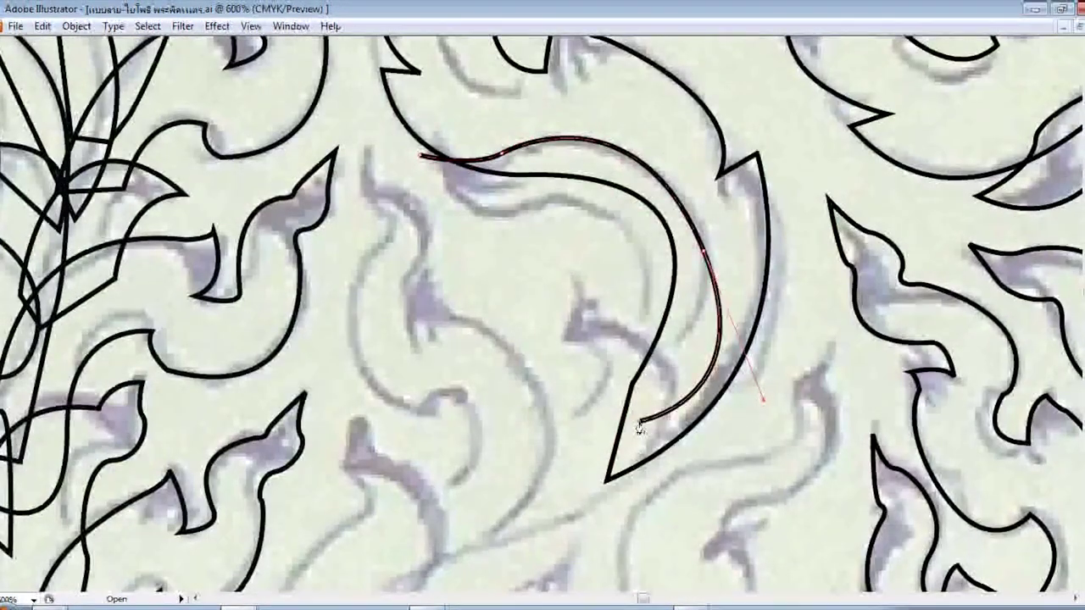
{"action": "left_click_drag", "start_coordinate": [579, 476], "coordinate": [566, 469]}
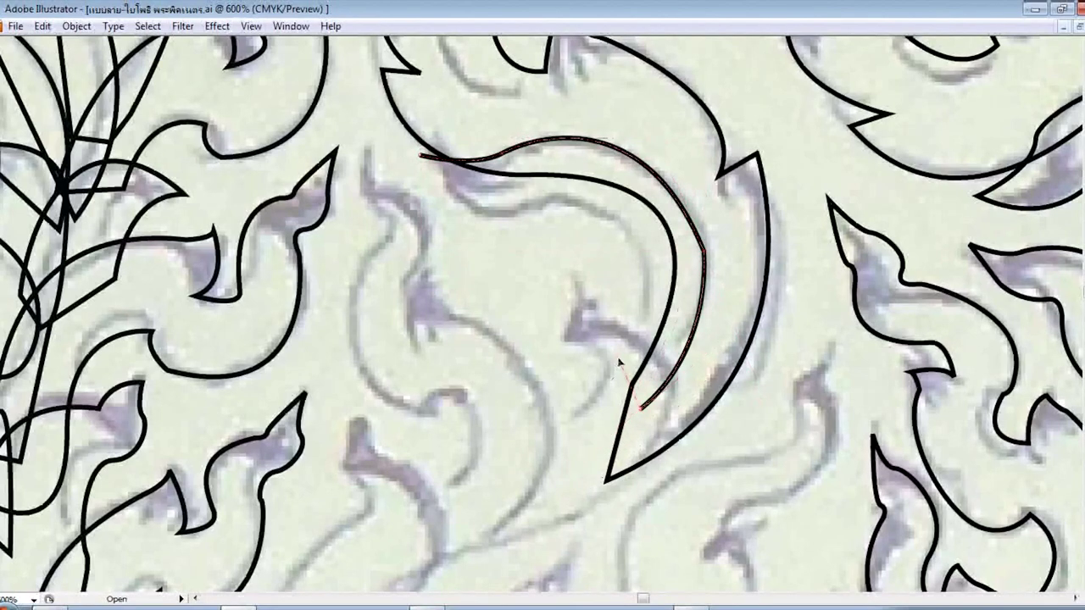
{"action": "left_click", "coordinate": [619, 362]}
{"action": "scroll", "coordinate": [619, 363], "scroll_direction": "up", "scroll_amount": 3}
{"action": "left_click_drag", "start_coordinate": [608, 300], "coordinate": [537, 248]}
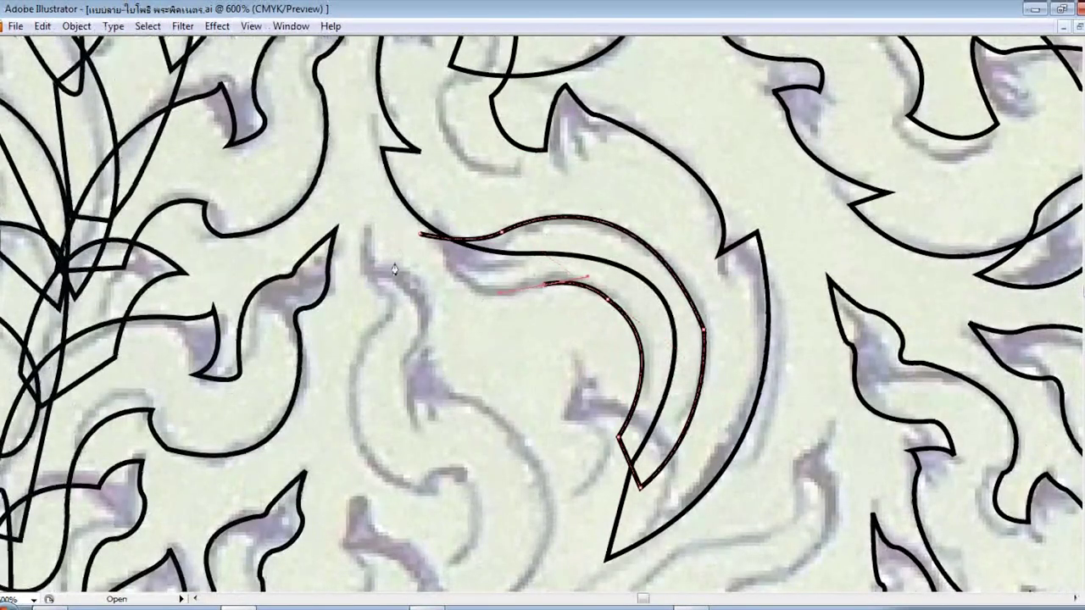
{"action": "left_click", "coordinate": [421, 238]}
- Trace the pointed leaf beside it with curved segments and close its outline at the start
{"action": "left_click", "coordinate": [583, 193]}
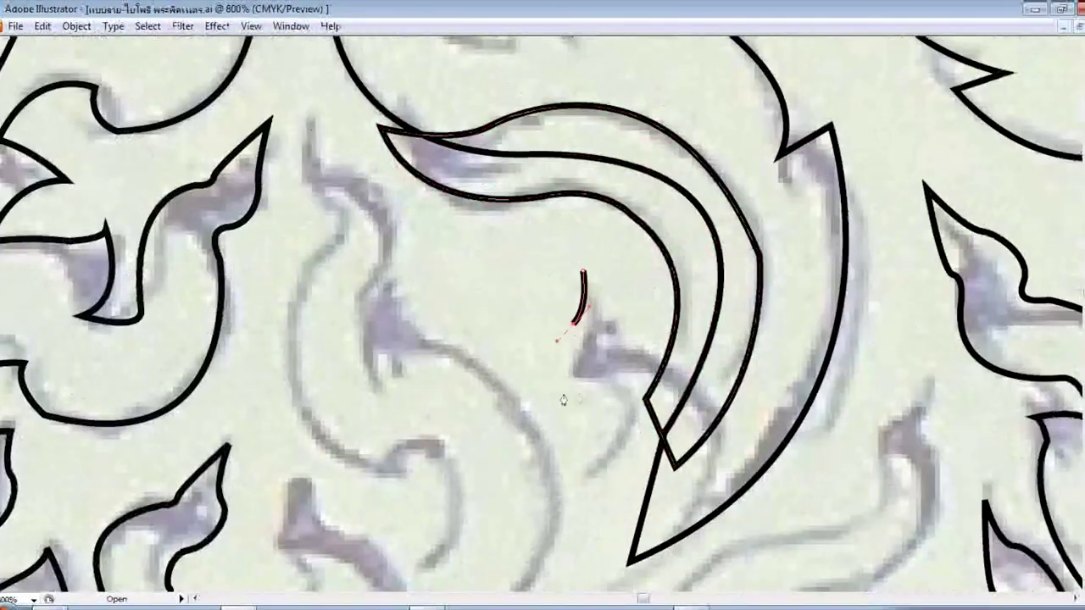
{"action": "left_click_drag", "start_coordinate": [583, 311], "coordinate": [606, 311]}
{"action": "scroll", "coordinate": [580, 421], "scroll_direction": "down", "scroll_amount": 2}
{"action": "left_click_drag", "start_coordinate": [527, 362], "coordinate": [440, 413]}
{"action": "left_click_drag", "start_coordinate": [448, 506], "coordinate": [496, 509]}
{"action": "scroll", "coordinate": [448, 506], "scroll_direction": "up", "scroll_amount": 3}
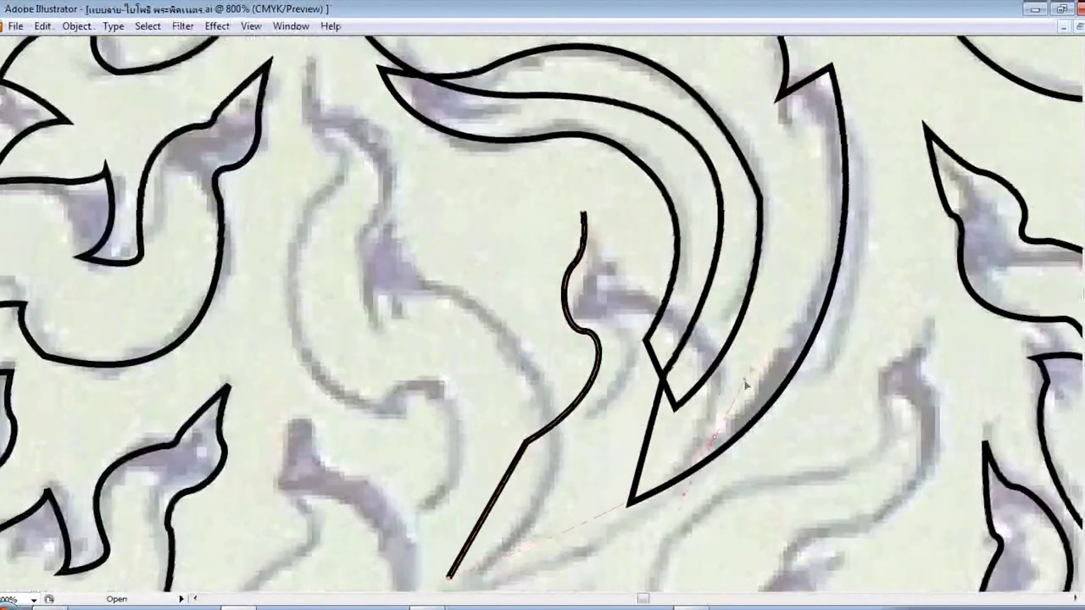
{"action": "scroll", "coordinate": [593, 381], "scroll_direction": "up", "scroll_amount": 1}
{"action": "left_click_drag", "start_coordinate": [638, 321], "coordinate": [583, 254]}
{"action": "left_click", "coordinate": [583, 254]}
- Start the curling leaf on the left, tracing a corner, its upper edge and the long edge
{"action": "scroll", "coordinate": [302, 234], "scroll_direction": "up", "scroll_amount": 2}
{"action": "left_click", "coordinate": [320, 197]}
{"action": "scroll", "coordinate": [432, 286], "scroll_direction": "down", "scroll_amount": 1}
{"action": "left_click", "coordinate": [354, 199]}
{"action": "mouse_move", "coordinate": [394, 284]}
{"action": "left_mouse_down"}
{"action": "mouse_move", "coordinate": [367, 343]}
{"action": "mouse_move", "coordinate": [412, 360]}
{"action": "left_mouse_up"}
{"action": "scroll", "coordinate": [395, 295], "scroll_direction": "down", "scroll_amount": 2}
{"action": "key", "text": "ctrl+minus"}
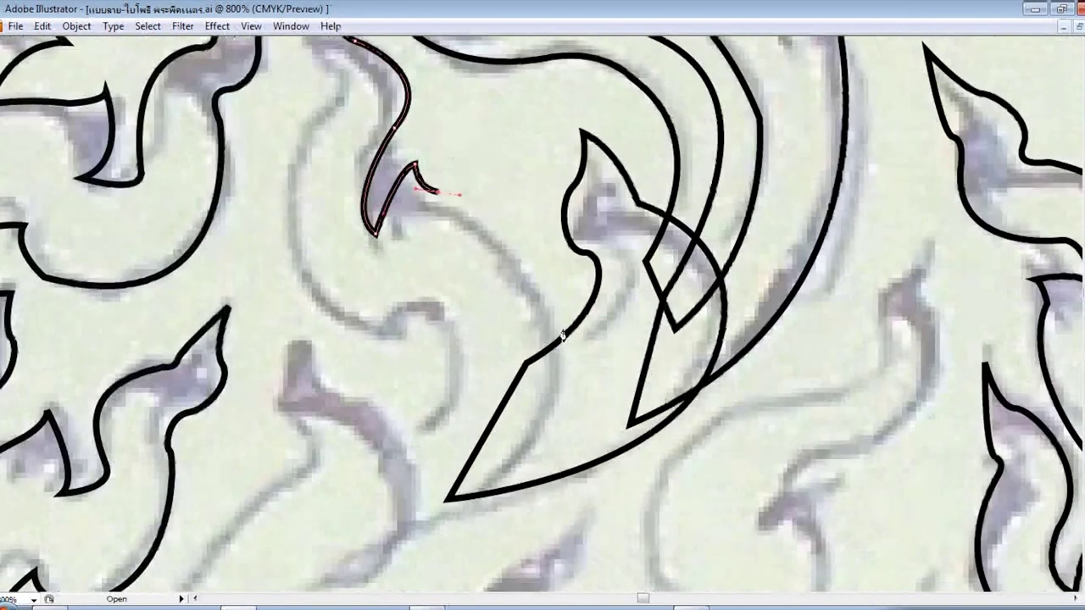
{"action": "scroll", "coordinate": [413, 269], "scroll_direction": "down", "scroll_amount": 3}
{"action": "left_click_drag", "start_coordinate": [424, 345], "coordinate": [669, 249]}
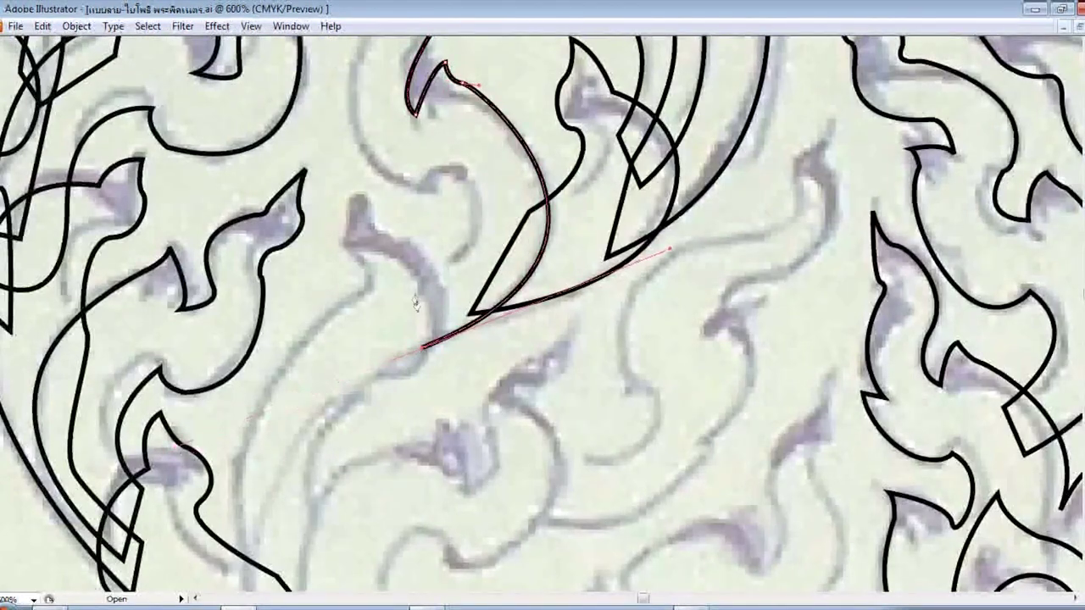
{"action": "key", "text": "ctrl+equal"}
{"action": "scroll", "coordinate": [363, 399], "scroll_direction": "up", "scroll_amount": 3}
- Add the curling leaf's lower corner, inner edge and curling tip, then zoom out to view the ornament
{"action": "left_click", "coordinate": [358, 454]}
{"action": "left_click_drag", "start_coordinate": [428, 320], "coordinate": [403, 323]}
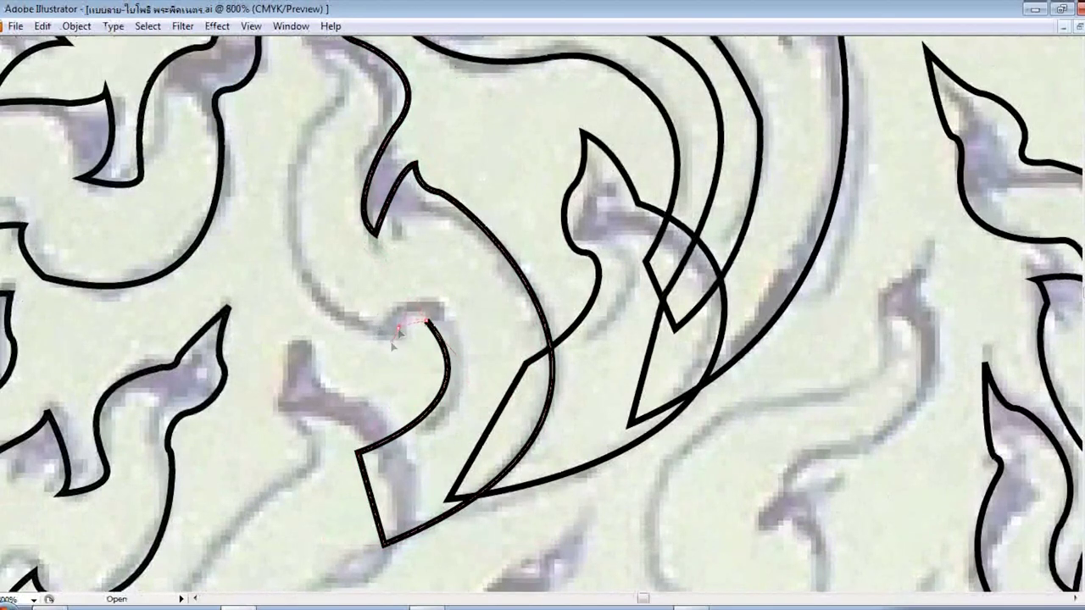
{"action": "scroll", "coordinate": [398, 332], "scroll_direction": "up", "scroll_amount": 3}
{"action": "mouse_move", "coordinate": [333, 254]}
{"action": "left_mouse_down"}
{"action": "mouse_move", "coordinate": [316, 231]}
{"action": "mouse_move", "coordinate": [267, 273]}
{"action": "left_mouse_up"}
{"action": "scroll", "coordinate": [325, 160], "scroll_direction": "down", "scroll_amount": 5}
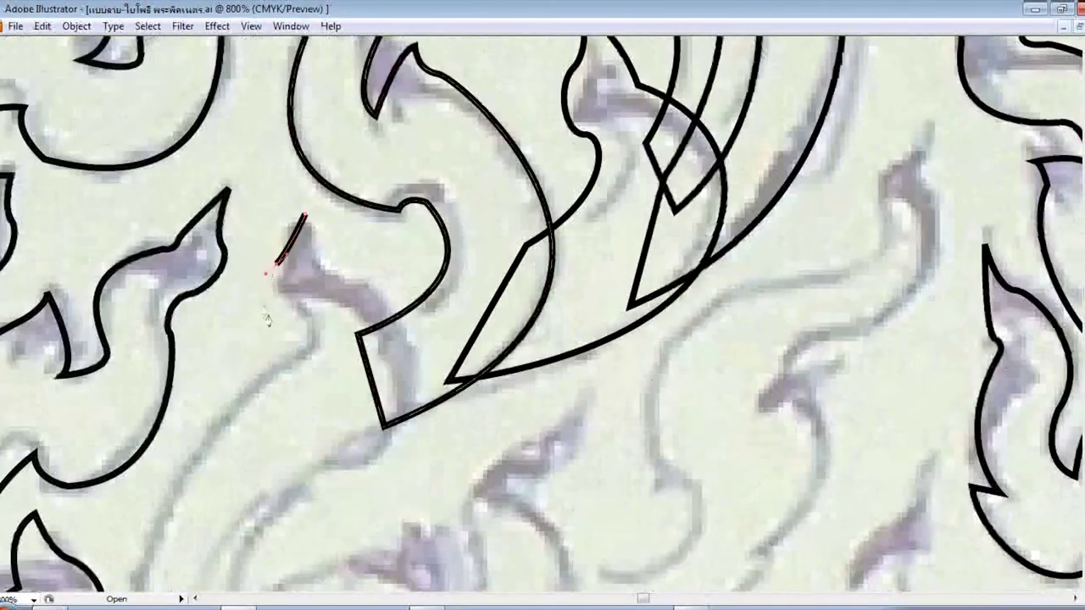
{"action": "key", "text": "ctrl+minus"}
{"action": "key", "text": "ctrl+minus"}
{"action": "key", "text": "ctrl+minus"}
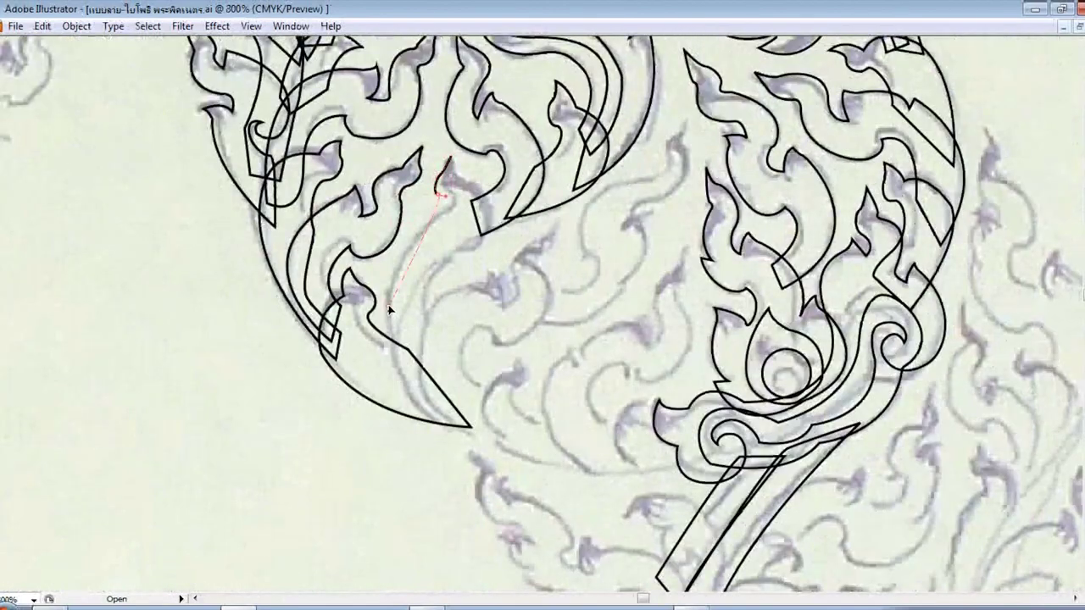
- Finish the long stalk outline with a final curved segment and a sharp turn
{"action": "scroll", "coordinate": [466, 373], "scroll_direction": "down", "scroll_amount": 1}
{"action": "mouse_move", "coordinate": [472, 392]}
{"action": "left_mouse_down"}
{"action": "mouse_move", "coordinate": [666, 429]}
{"action": "mouse_move", "coordinate": [669, 470]}
{"action": "mouse_move", "coordinate": [659, 434]}
{"action": "left_mouse_up"}
{"action": "left_click", "coordinate": [390, 277], "text": "ctrl"}
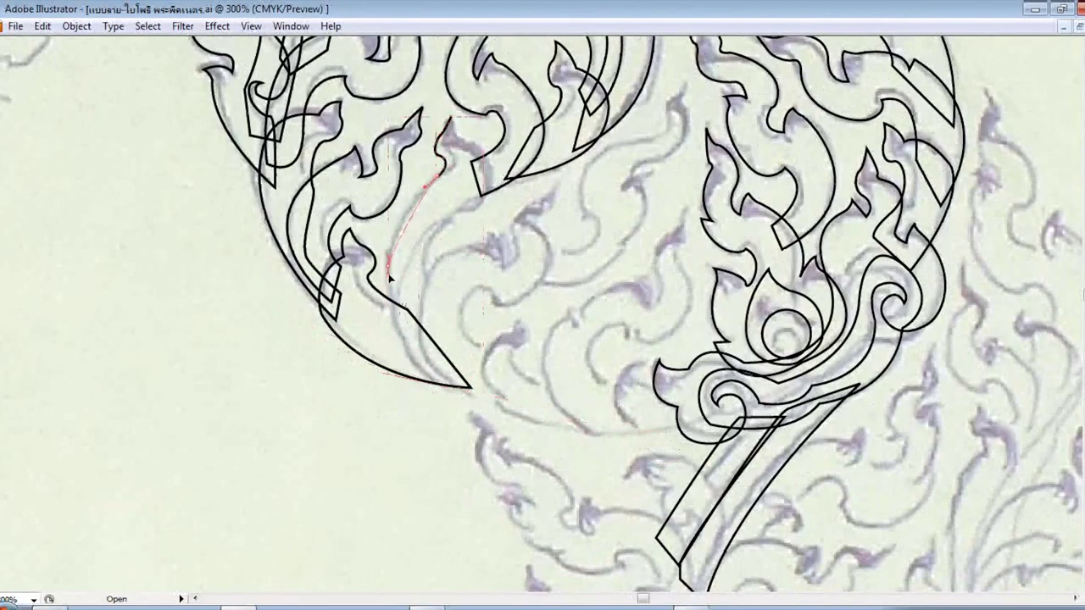
{"action": "key", "text": "ctrl+plus"}
{"action": "scroll", "coordinate": [375, 378], "scroll_direction": "up", "scroll_amount": 3}
{"action": "key", "text": "ctrl+plus"}
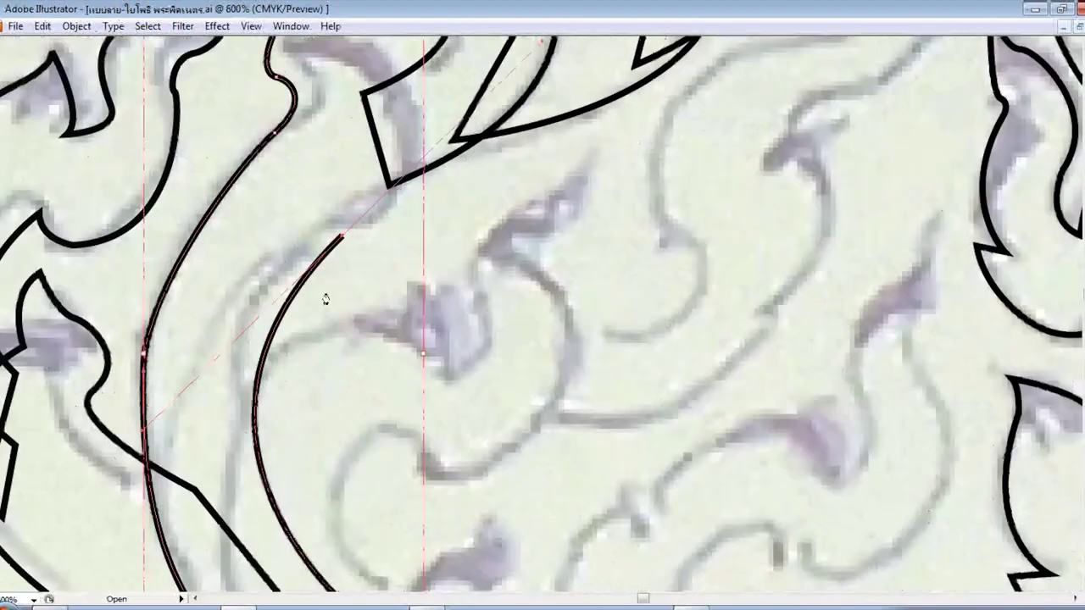
{"action": "scroll", "coordinate": [325, 299], "scroll_direction": "up", "scroll_amount": 2}
{"action": "scroll", "coordinate": [326, 299], "scroll_direction": "up", "scroll_amount": 3}
{"action": "left_click_drag", "start_coordinate": [414, 323], "coordinate": [424, 227]}
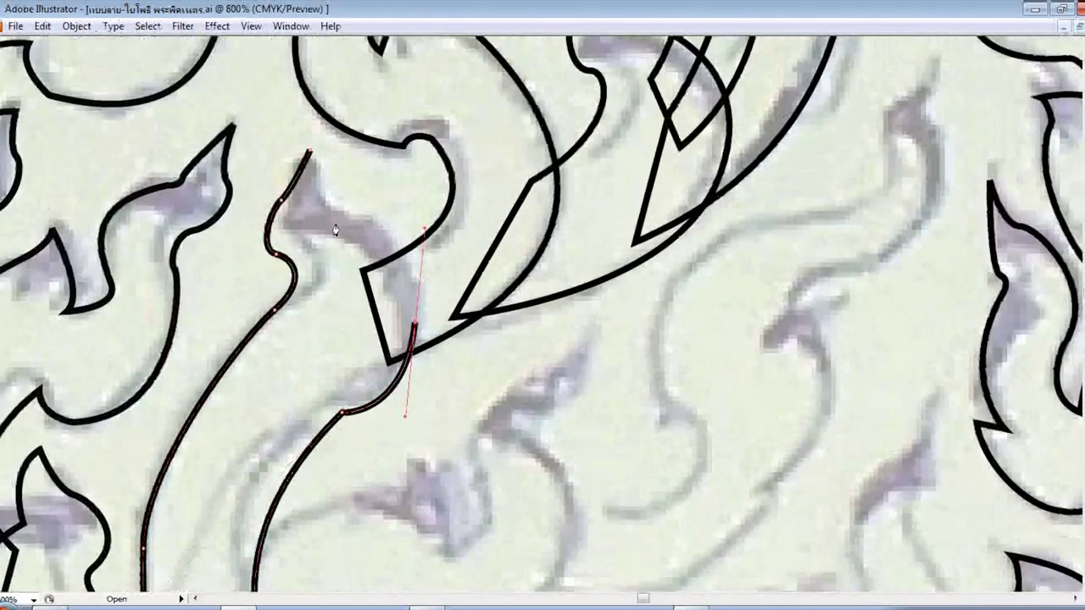
{"action": "left_click", "coordinate": [310, 152]}
{"action": "scroll", "coordinate": [308, 153], "scroll_direction": "down", "scroll_amount": 2}
{"action": "scroll", "coordinate": [435, 380], "scroll_direction": "down", "scroll_amount": 3}
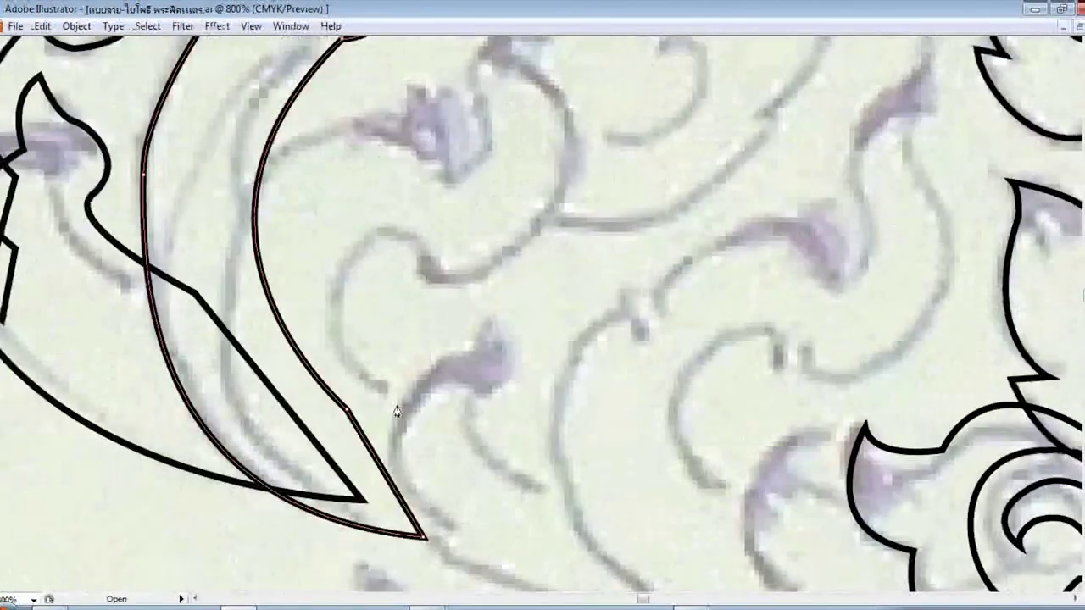
- Begin the scrolling leaf below the flames, curving around its hook with a sharp corner
{"action": "left_click", "coordinate": [606, 134]}
{"action": "left_click_drag", "start_coordinate": [594, 167], "coordinate": [597, 186]}
{"action": "scroll", "coordinate": [559, 256], "scroll_direction": "down", "scroll_amount": 2}
{"action": "left_click_drag", "start_coordinate": [457, 383], "coordinate": [610, 336]}
{"action": "left_click", "coordinate": [457, 383]}
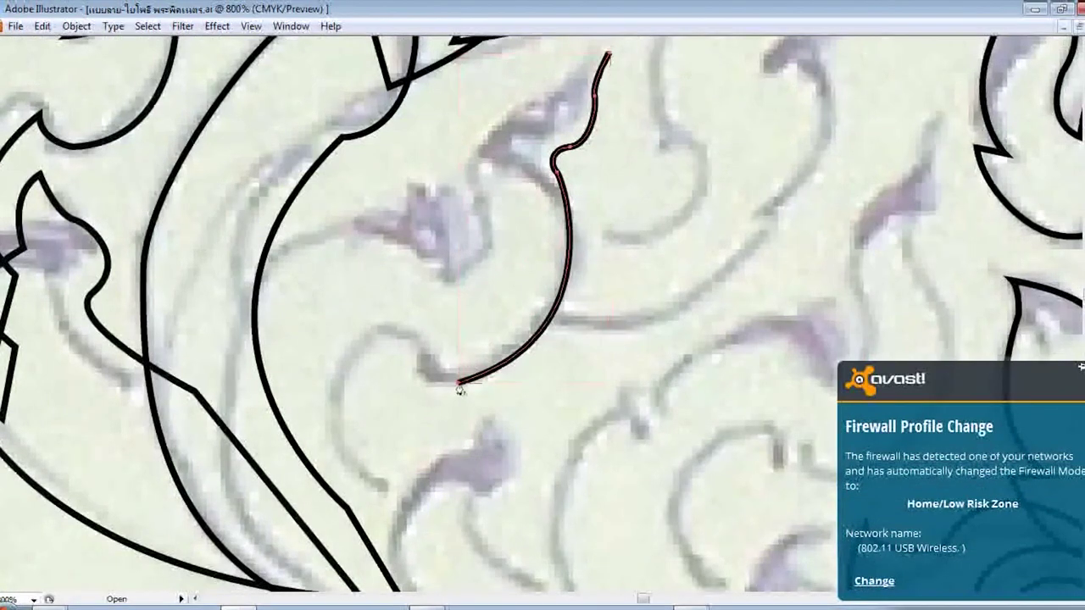
{"action": "left_click_drag", "start_coordinate": [434, 383], "coordinate": [433, 333]}
{"action": "scroll", "coordinate": [432, 364], "scroll_direction": "down", "scroll_amount": 1}
{"action": "left_click_drag", "start_coordinate": [356, 354], "coordinate": [356, 412]}
{"action": "scroll", "coordinate": [356, 412], "scroll_direction": "down", "scroll_amount": 4}
- Add corner points down the stalk and inner curl, then curve the outline up to the leaf's tip
{"action": "left_click", "coordinate": [441, 326]}
{"action": "left_click", "coordinate": [478, 462]}
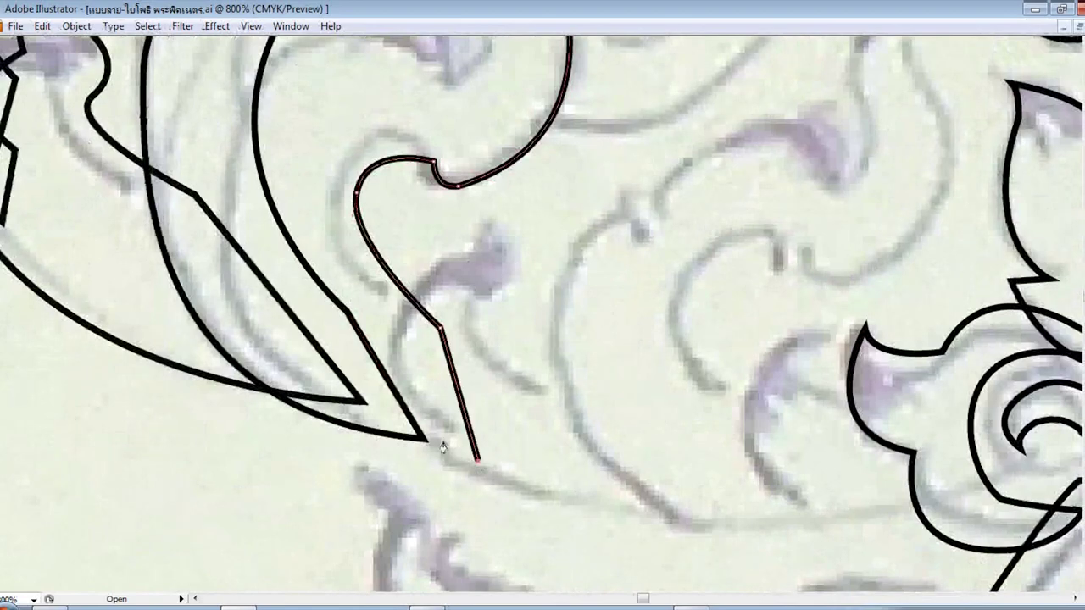
{"action": "key", "text": "ctrl+minus"}
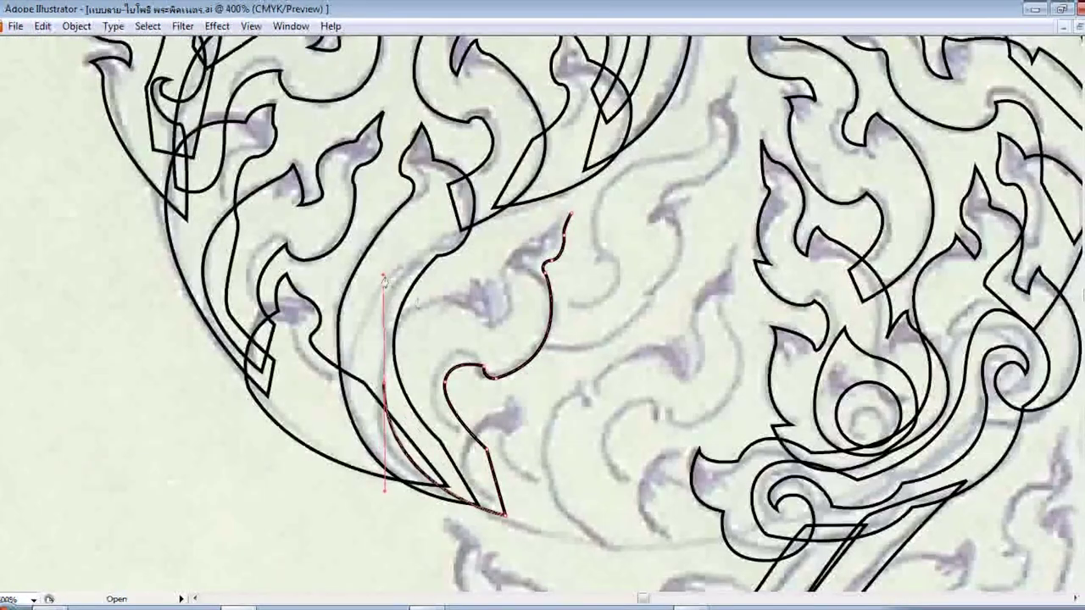
{"action": "key", "text": "ctrl+plus"}
{"action": "left_click", "coordinate": [417, 326]}
{"action": "scroll", "coordinate": [426, 317], "scroll_direction": "up", "scroll_amount": 1}
{"action": "left_click", "coordinate": [469, 348]}
{"action": "scroll", "coordinate": [469, 348], "scroll_direction": "up", "scroll_amount": 1}
{"action": "left_click_drag", "start_coordinate": [526, 271], "coordinate": [539, 258]}
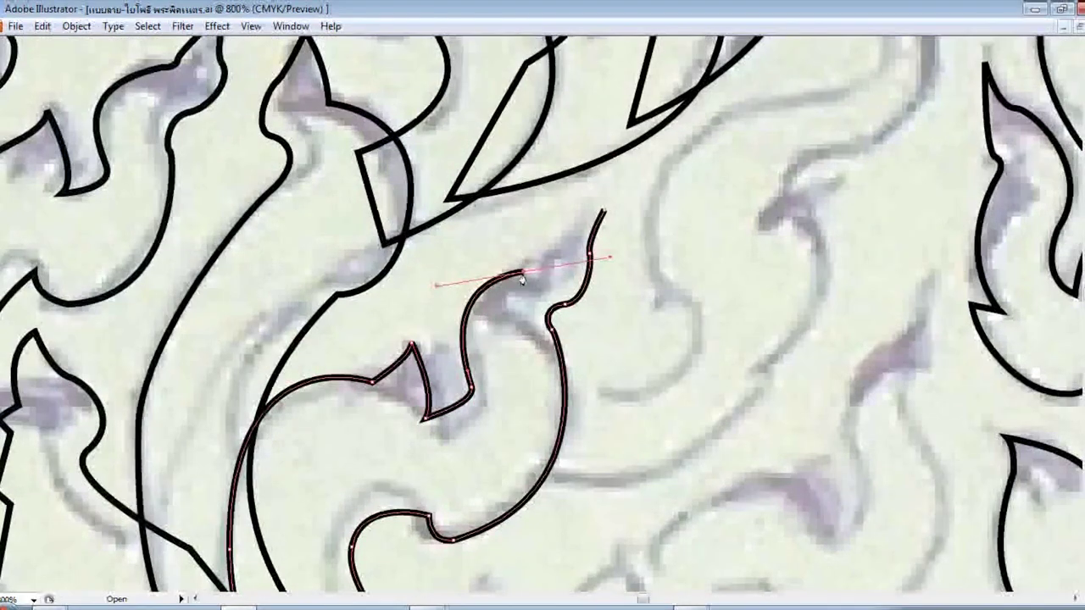
{"action": "scroll", "coordinate": [667, 369], "scroll_direction": "up", "scroll_amount": 3}
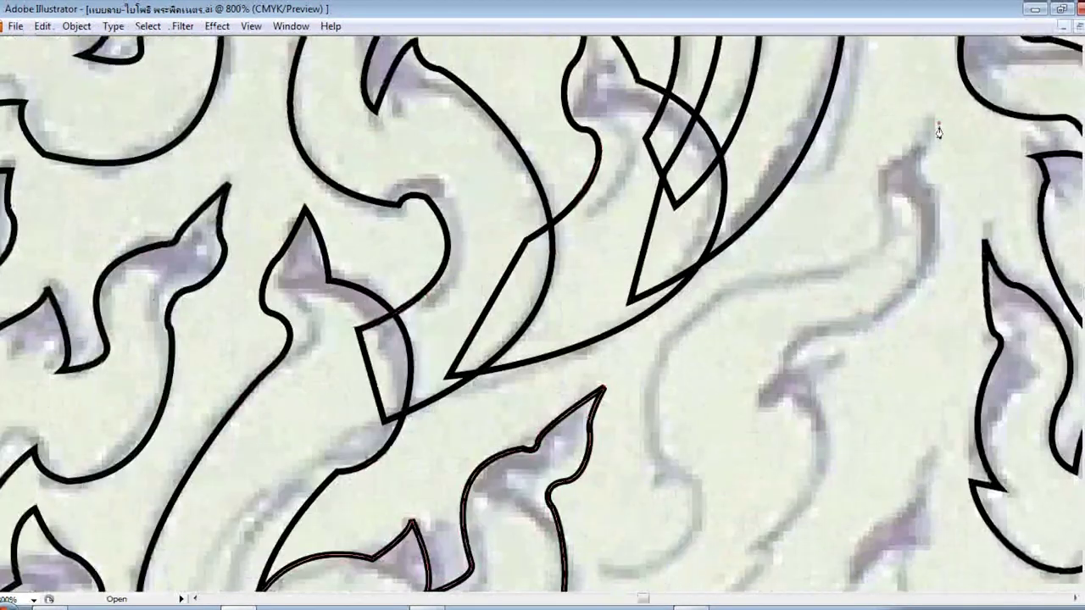
- Start a new curved outline on the right-hand leaf, running down its edge
{"action": "left_click_drag", "start_coordinate": [933, 119], "coordinate": [942, 155]}
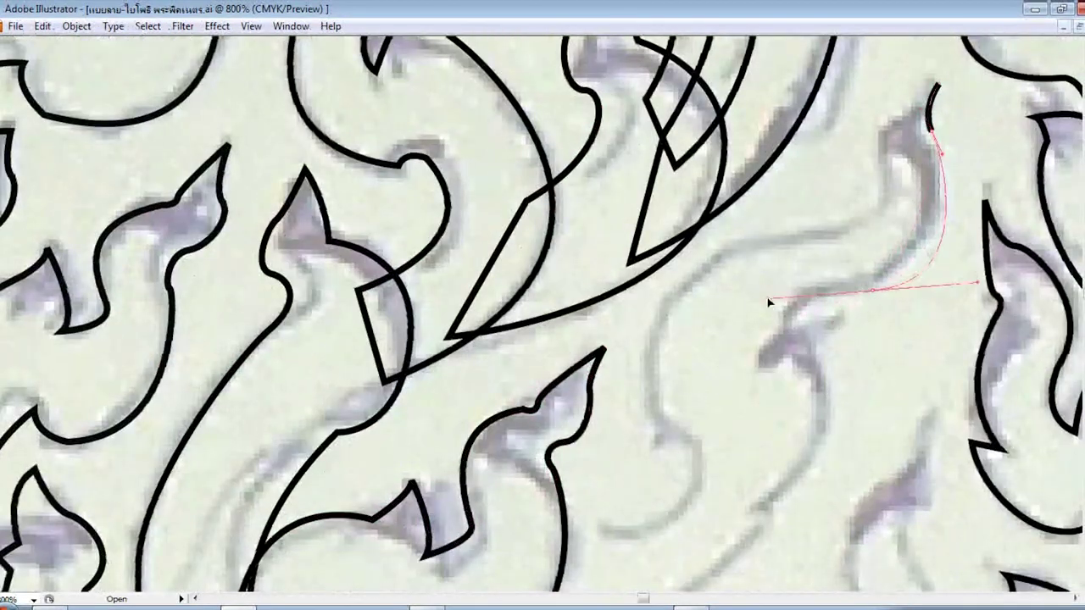
{"action": "left_click_drag", "start_coordinate": [768, 346], "coordinate": [748, 428]}
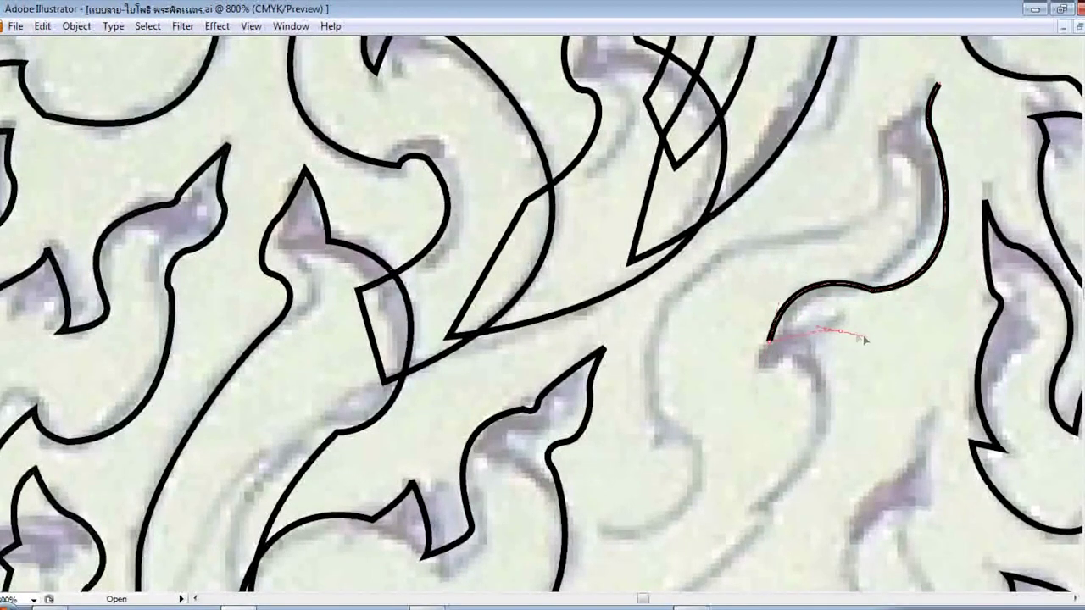
{"action": "scroll", "coordinate": [832, 374], "scroll_direction": "down", "scroll_amount": 2}
{"action": "scroll", "coordinate": [830, 382], "scroll_direction": "down", "scroll_amount": 2}
{"action": "left_click_drag", "start_coordinate": [754, 352], "coordinate": [644, 390]}
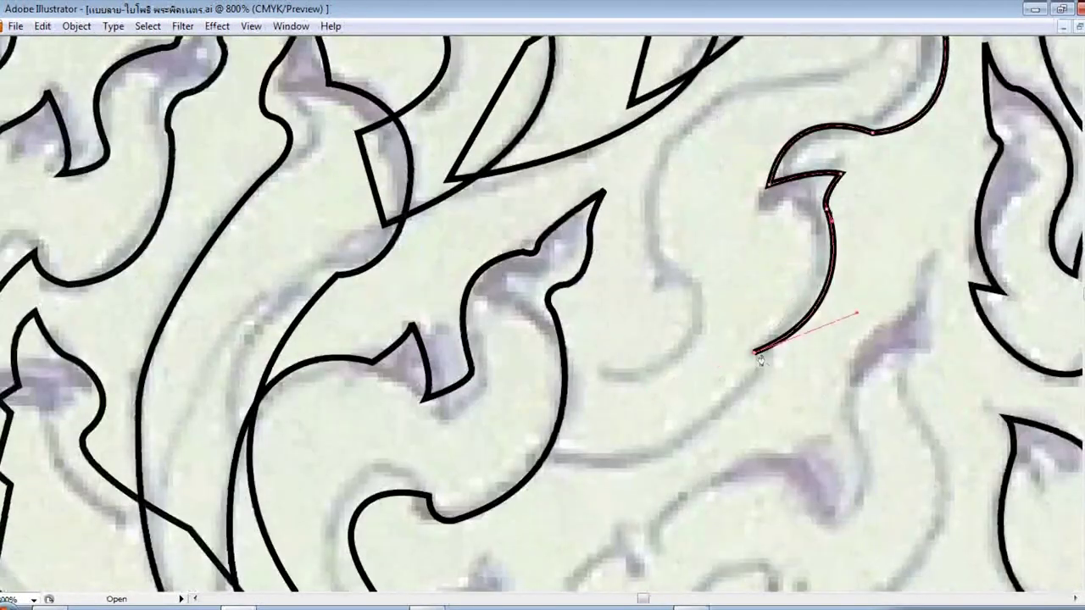
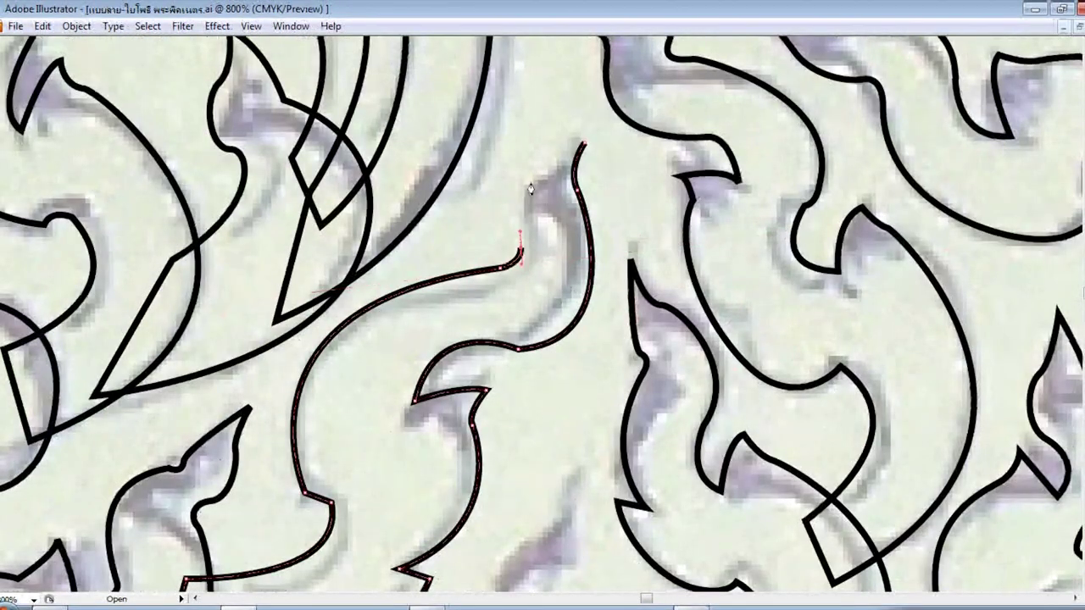
- Close the previous outline, then start a new curl path curving along the leaf's edge
{"action": "left_click", "coordinate": [584, 147]}
{"action": "scroll", "coordinate": [542, 305], "scroll_direction": "down", "scroll_amount": 5}
{"action": "left_click_drag", "start_coordinate": [140, 246], "coordinate": [161, 252]}
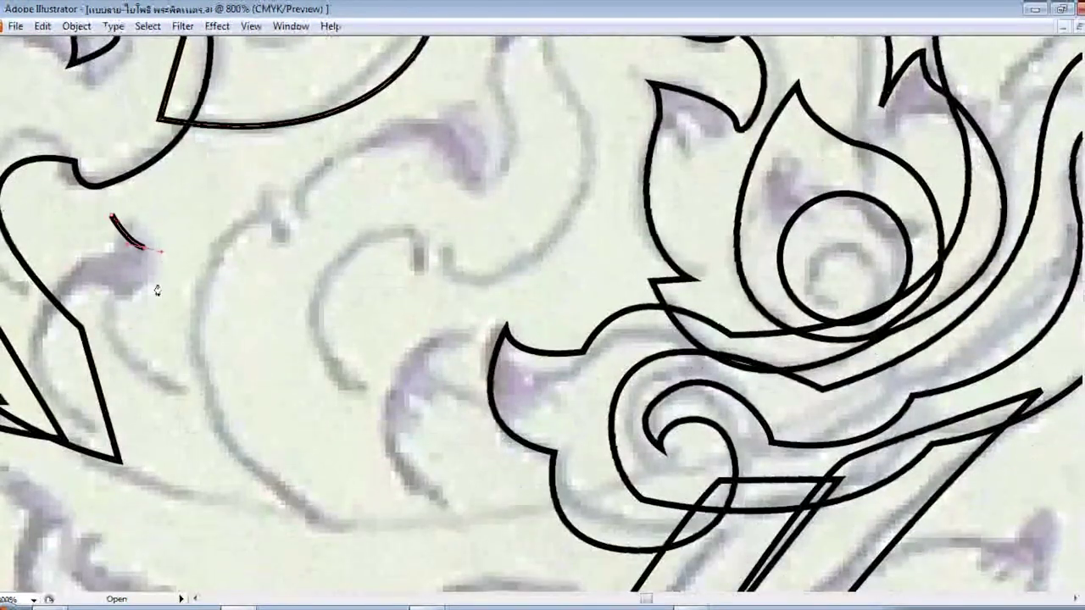
{"action": "left_click_drag", "start_coordinate": [242, 386], "coordinate": [329, 391]}
{"action": "left_click", "coordinate": [382, 510]}
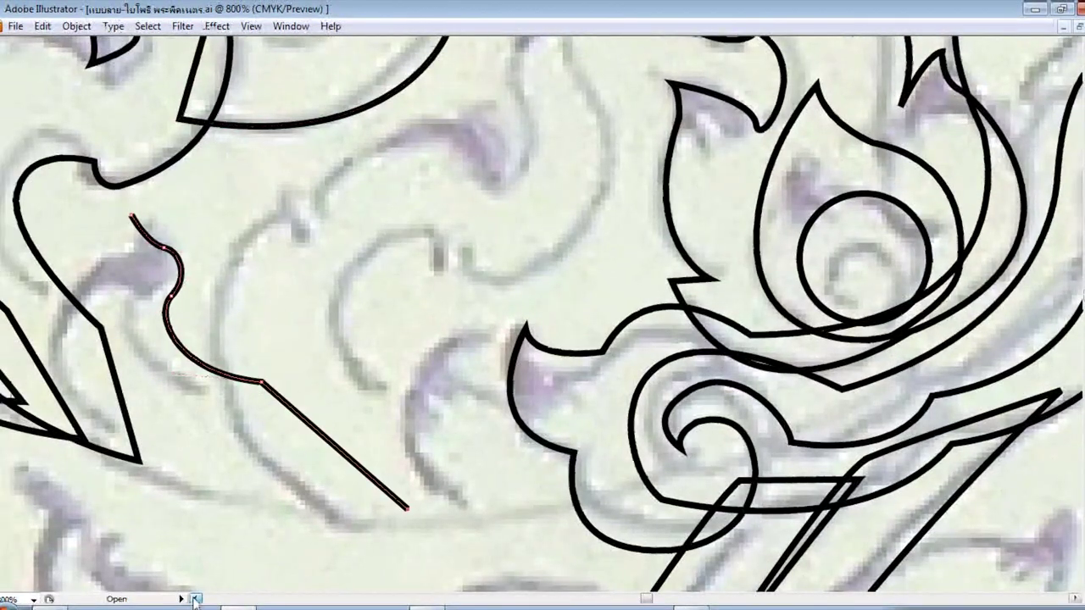
{"action": "scroll", "coordinate": [382, 510], "scroll_direction": "left", "scroll_amount": 5}
{"action": "left_click_drag", "start_coordinate": [276, 480], "coordinate": [223, 407]}
{"action": "left_click_drag", "start_coordinate": [335, 337], "coordinate": [443, 302]}
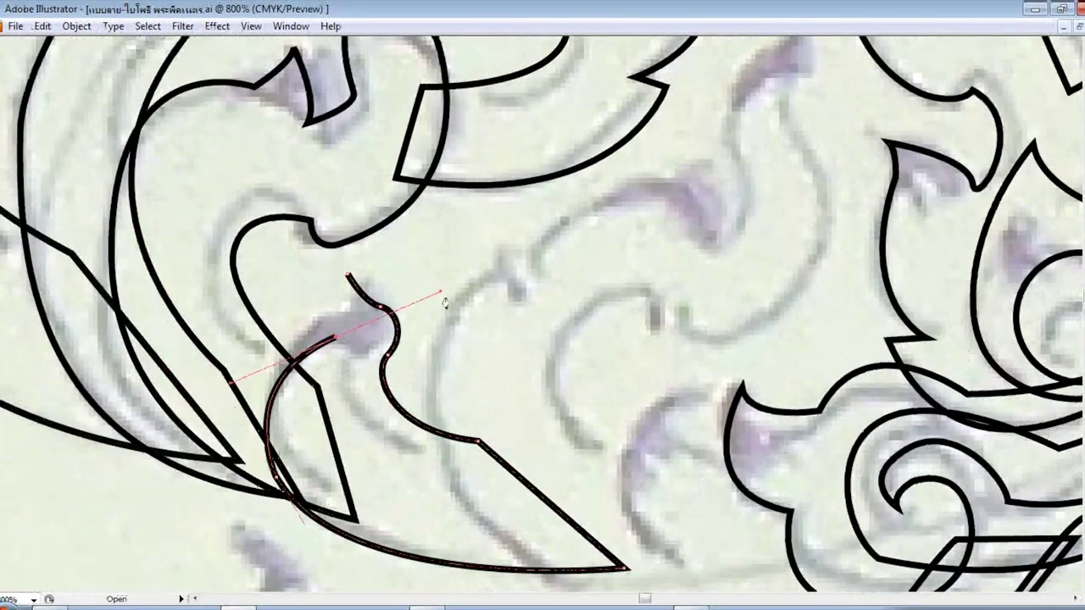
{"action": "left_click", "coordinate": [349, 279]}
{"action": "scroll", "coordinate": [812, 149], "scroll_direction": "up", "scroll_amount": 5}
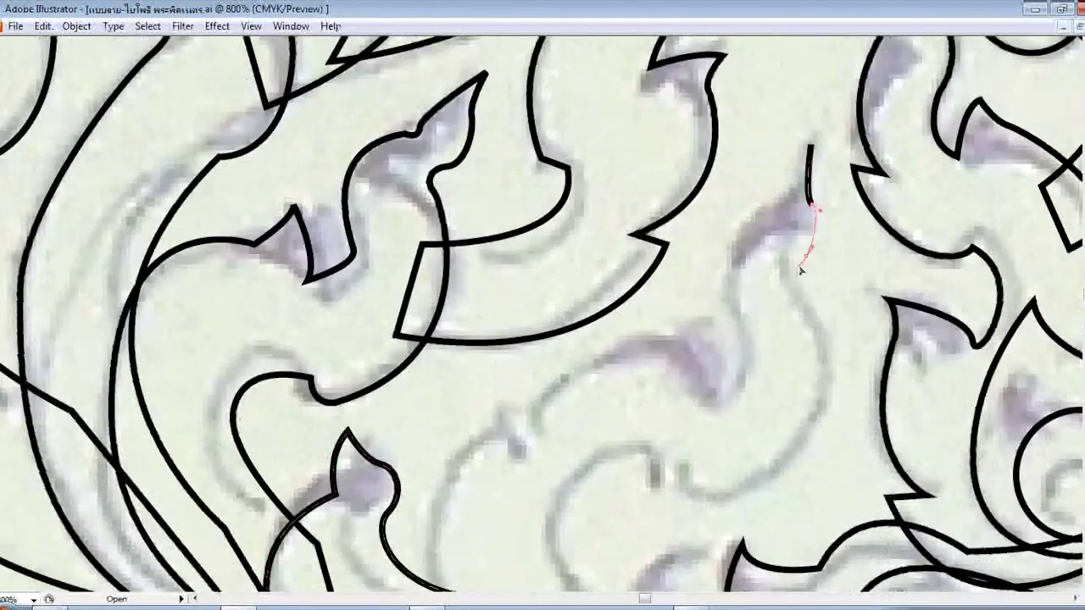
{"action": "scroll", "coordinate": [799, 269], "scroll_direction": "down", "scroll_amount": 1}
{"action": "scroll", "coordinate": [799, 266], "scroll_direction": "down", "scroll_amount": 3}
- Extend the curl path with two corner points and a curved arc along the scan
{"action": "left_click_drag", "start_coordinate": [716, 381], "coordinate": [883, 356]}
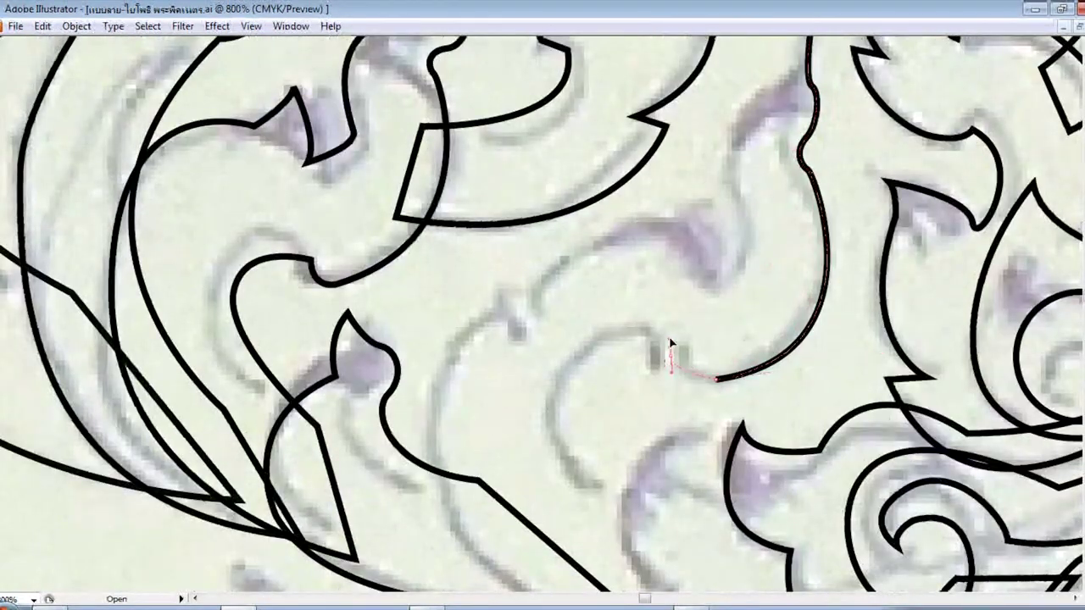
{"action": "scroll", "coordinate": [569, 395], "scroll_direction": "down", "scroll_amount": 2}
{"action": "scroll", "coordinate": [593, 381], "scroll_direction": "down", "scroll_amount": 1}
{"action": "left_click", "coordinate": [674, 411]}
{"action": "left_click", "coordinate": [716, 513]}
{"action": "left_click_drag", "start_coordinate": [433, 356], "coordinate": [415, 155]}
{"action": "left_click_drag", "start_coordinate": [498, 195], "coordinate": [572, 128]}
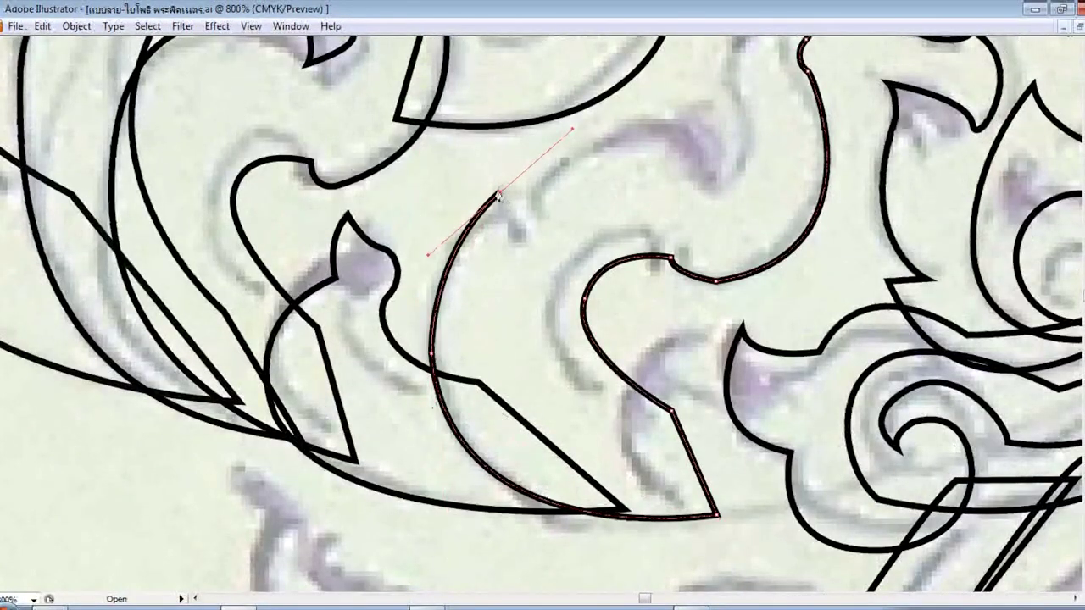
{"action": "scroll", "coordinate": [512, 250], "scroll_direction": "up", "scroll_amount": 1}
- Trace the hook motif's leaf tip, peak and tip corners, closing the outline at its start
{"action": "left_click", "coordinate": [513, 301]}
{"action": "left_click_drag", "start_coordinate": [663, 182], "coordinate": [839, 129]}
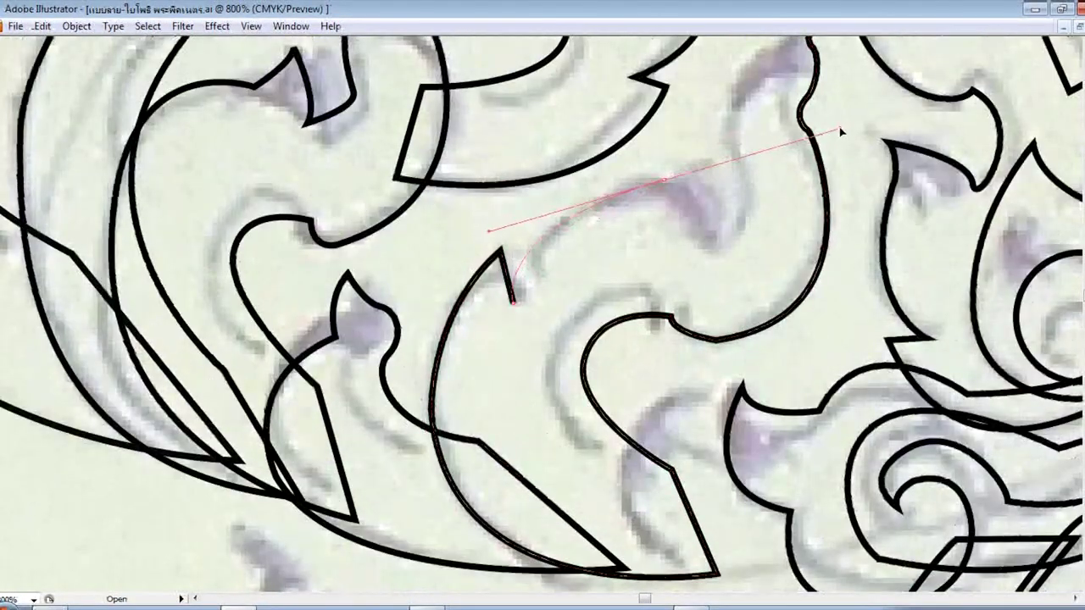
{"action": "left_click", "coordinate": [682, 170]}
{"action": "left_click", "coordinate": [702, 227]}
{"action": "scroll", "coordinate": [704, 230], "scroll_direction": "up", "scroll_amount": 1}
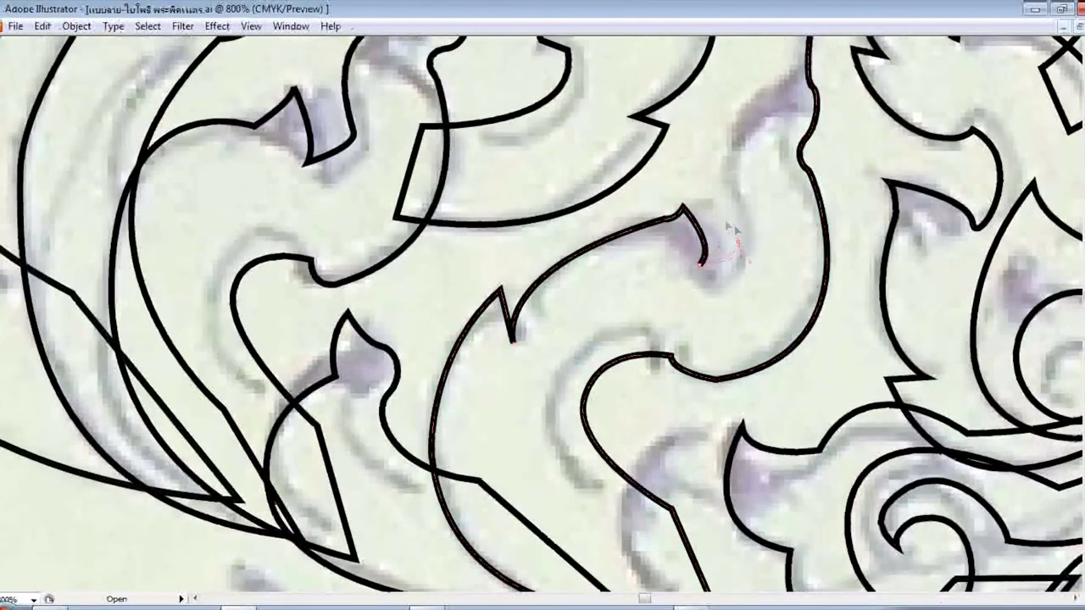
{"action": "left_click_drag", "start_coordinate": [737, 263], "coordinate": [743, 285]}
{"action": "scroll", "coordinate": [724, 269], "scroll_direction": "up", "scroll_amount": 1}
{"action": "left_click_drag", "start_coordinate": [723, 193], "coordinate": [761, 173]}
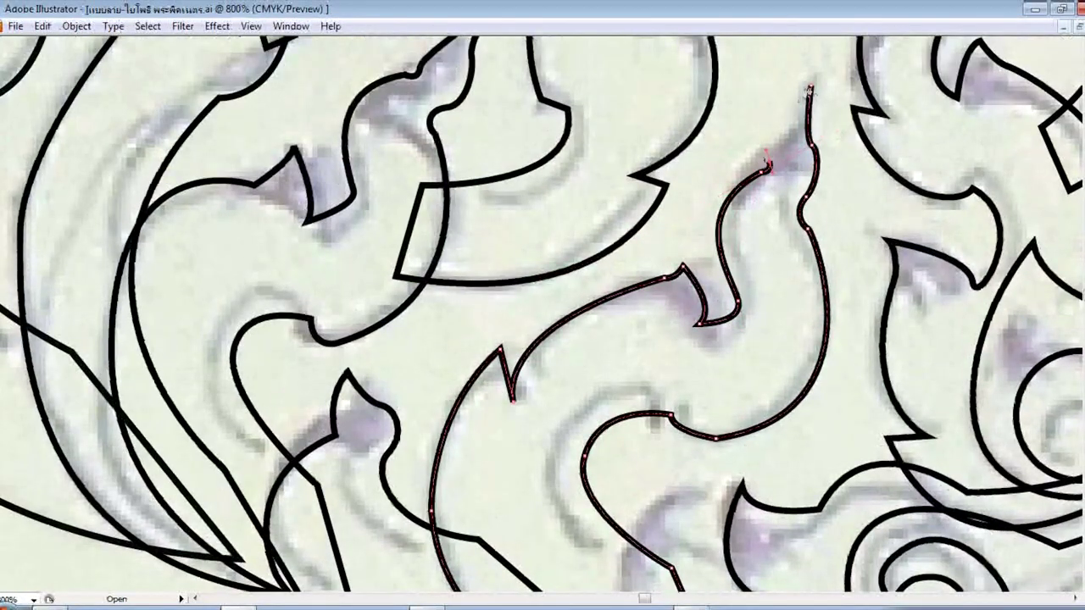
{"action": "scroll", "coordinate": [612, 303], "scroll_direction": "down", "scroll_amount": 2}
{"action": "scroll", "coordinate": [687, 217], "scroll_direction": "down", "scroll_amount": 2}
{"action": "left_click_drag", "start_coordinate": [870, 269], "coordinate": [860, 284]}
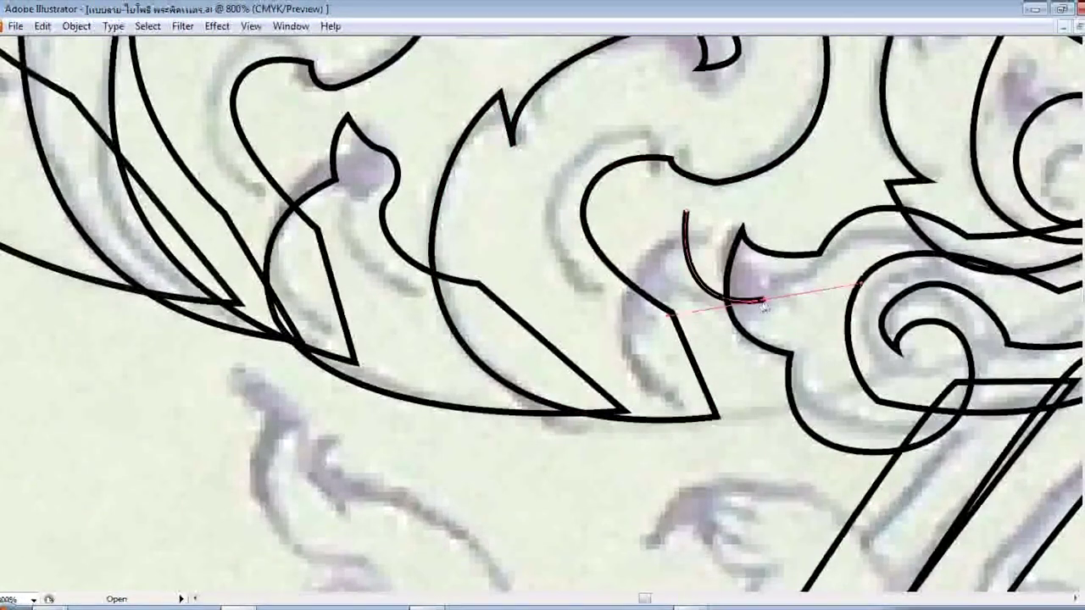
{"action": "left_click_drag", "start_coordinate": [626, 358], "coordinate": [579, 233]}
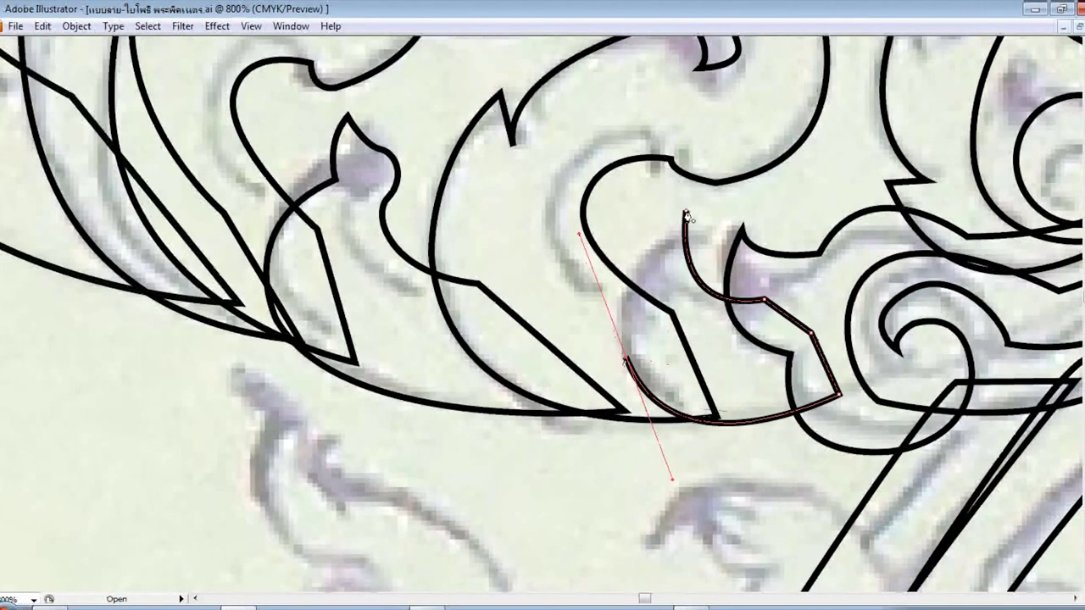
{"action": "left_click", "coordinate": [686, 217]}
{"action": "scroll", "coordinate": [686, 217], "scroll_direction": "down", "scroll_amount": 3}
{"action": "scroll", "coordinate": [735, 297], "scroll_direction": "up", "scroll_amount": 3}
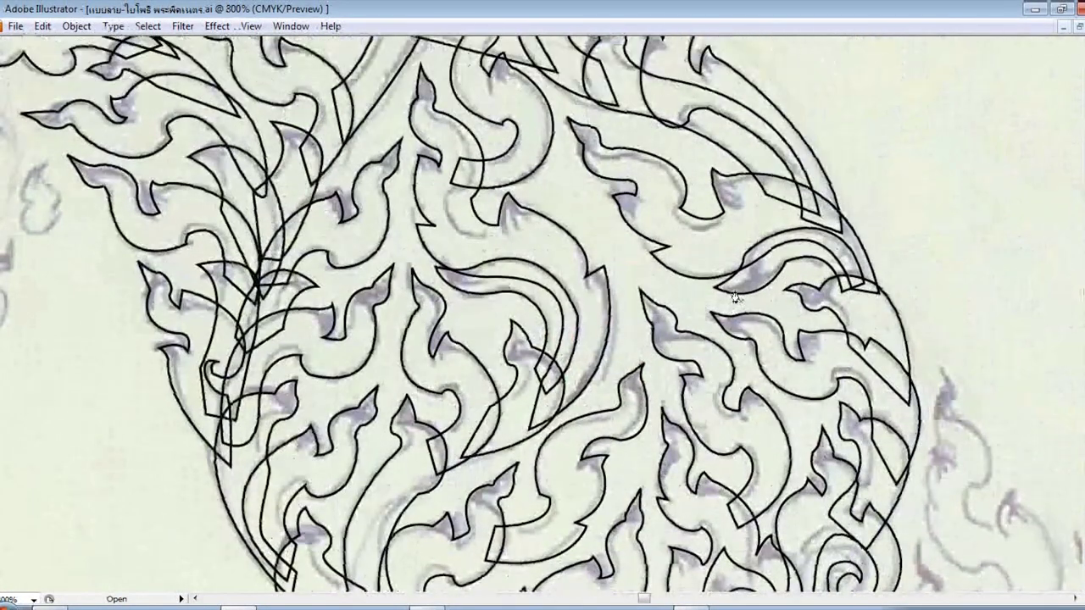
- Trace an arc along the lower scroll and curve the outline up through the loop
{"action": "scroll", "coordinate": [735, 297], "scroll_direction": "down", "scroll_amount": 5}
{"action": "scroll", "coordinate": [733, 296], "scroll_direction": "down", "scroll_amount": 5}
{"action": "scroll", "coordinate": [733, 296], "scroll_direction": "down", "scroll_amount": 5}
{"action": "scroll", "coordinate": [581, 308], "scroll_direction": "up", "scroll_amount": 2}
{"action": "scroll", "coordinate": [780, 314], "scroll_direction": "up", "scroll_amount": 4}
{"action": "scroll", "coordinate": [627, 245], "scroll_direction": "up", "scroll_amount": 4}
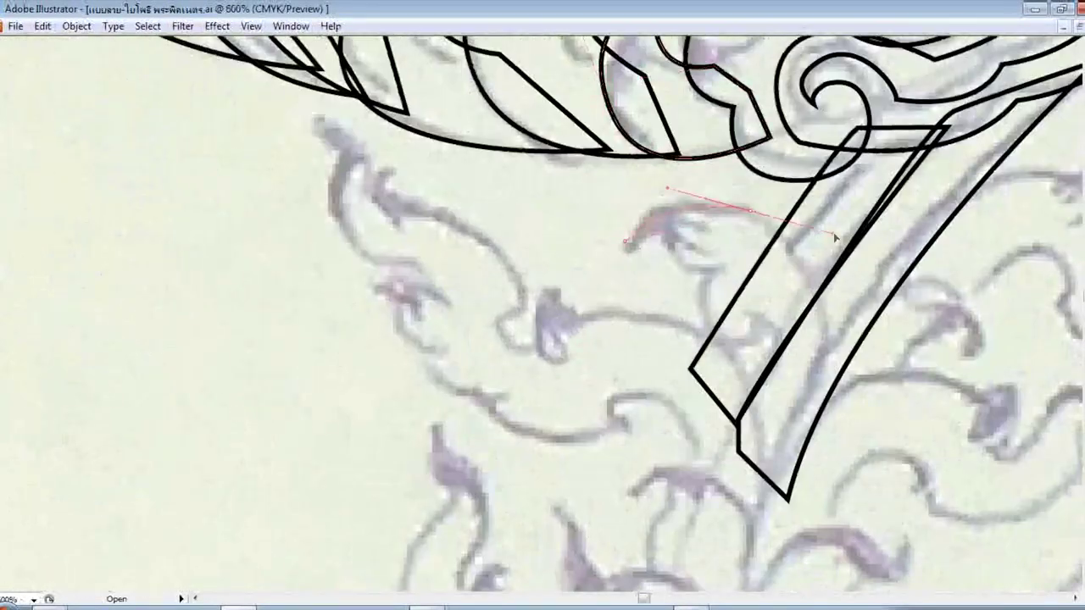
{"action": "scroll", "coordinate": [815, 232], "scroll_direction": "down", "scroll_amount": 3}
{"action": "left_click_drag", "start_coordinate": [669, 479], "coordinate": [670, 476]}
{"action": "scroll", "coordinate": [720, 266], "scroll_direction": "up", "scroll_amount": 1}
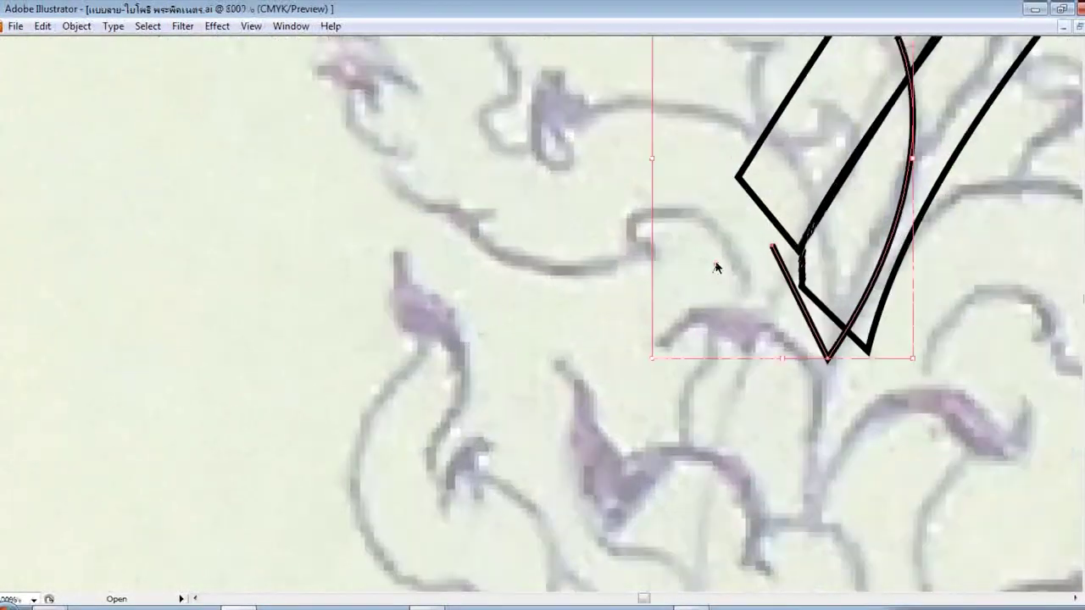
{"action": "scroll", "coordinate": [805, 322], "scroll_direction": "up", "scroll_amount": 1}
{"action": "scroll", "coordinate": [884, 374], "scroll_direction": "up", "scroll_amount": 1}
{"action": "mouse_move", "coordinate": [860, 339]}
{"action": "left_mouse_down"}
{"action": "mouse_move", "coordinate": [787, 265]}
{"action": "mouse_move", "coordinate": [823, 193]}
{"action": "left_mouse_up"}
{"action": "scroll", "coordinate": [818, 399], "scroll_direction": "up", "scroll_amount": 1}
{"action": "left_click_drag", "start_coordinate": [669, 185], "coordinate": [664, 168]}
- Reframe the view and curve the outline along the next scanned leaf motif
{"action": "scroll", "coordinate": [994, 464], "scroll_direction": "down", "scroll_amount": 2}
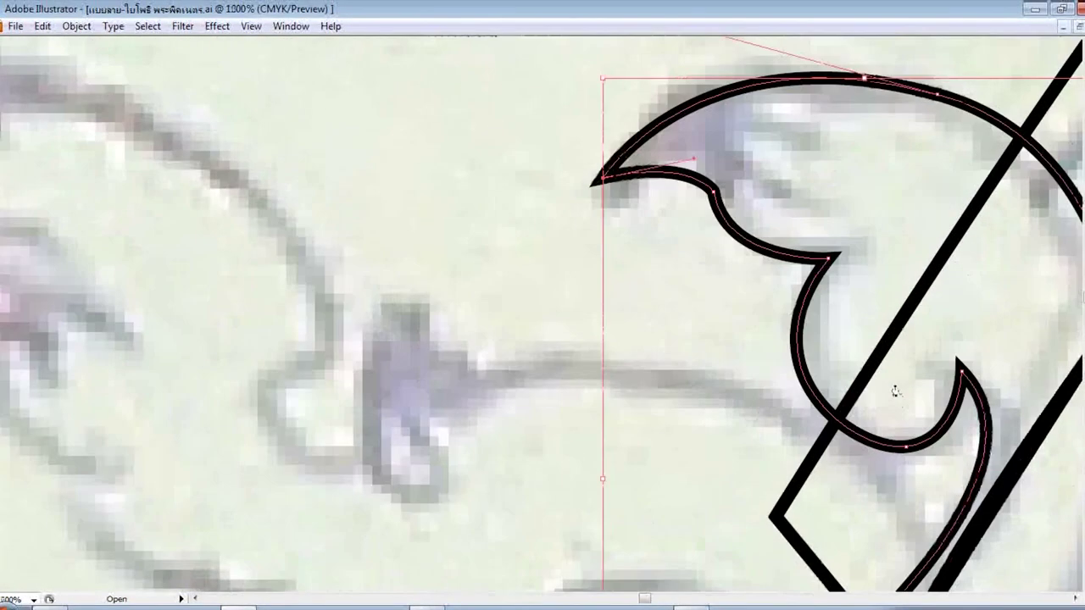
{"action": "key", "text": "ctrl+minus"}
{"action": "scroll", "coordinate": [974, 390], "scroll_direction": "right", "scroll_amount": 1}
{"action": "scroll", "coordinate": [956, 314], "scroll_direction": "right", "scroll_amount": 5}
{"action": "key", "text": "ctrl+plus"}
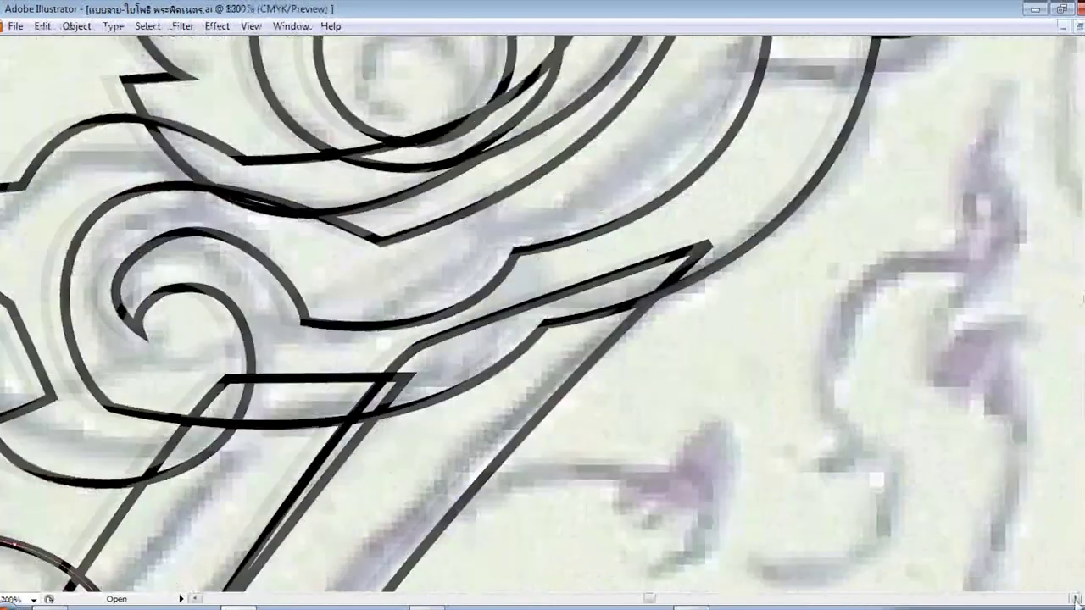
{"action": "scroll", "coordinate": [843, 164], "scroll_direction": "right", "scroll_amount": 1}
{"action": "scroll", "coordinate": [842, 164], "scroll_direction": "up", "scroll_amount": 2}
{"action": "scroll", "coordinate": [826, 305], "scroll_direction": "down", "scroll_amount": 2}
{"action": "left_click_drag", "start_coordinate": [826, 304], "coordinate": [926, 270]}
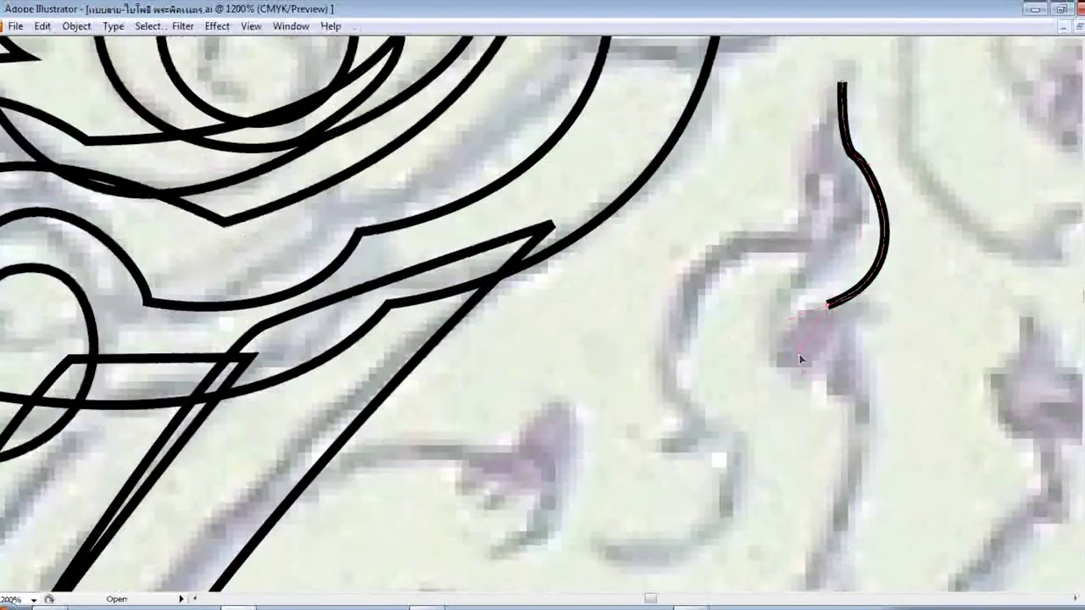
{"action": "scroll", "coordinate": [873, 313], "scroll_direction": "down", "scroll_amount": 3}
{"action": "left_click_drag", "start_coordinate": [780, 358], "coordinate": [641, 399]}
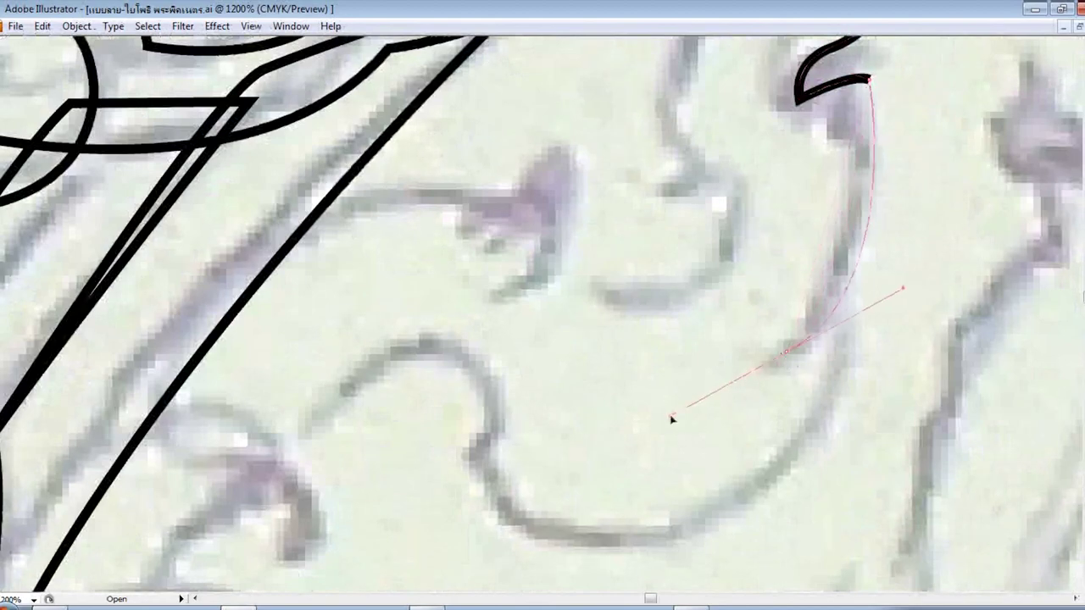
{"action": "scroll", "coordinate": [617, 419], "scroll_direction": "down", "scroll_amount": 1}
- Add corner points and curves along the scanned edge up to the leaf's tip
{"action": "left_click_drag", "start_coordinate": [475, 367], "coordinate": [280, 195]}
{"action": "left_click", "coordinate": [475, 366]}
{"action": "left_click_drag", "start_coordinate": [472, 285], "coordinate": [432, 245]}
{"action": "scroll", "coordinate": [145, 395], "scroll_direction": "down", "scroll_amount": 1}
{"action": "left_click_drag", "start_coordinate": [144, 396], "coordinate": [142, 397]}
{"action": "scroll", "coordinate": [144, 396], "scroll_direction": "up", "scroll_amount": 3}
{"action": "scroll", "coordinate": [144, 396], "scroll_direction": "right", "scroll_amount": 1}
{"action": "left_click_drag", "start_coordinate": [496, 229], "coordinate": [767, 285]}
{"action": "left_click", "coordinate": [547, 204]}
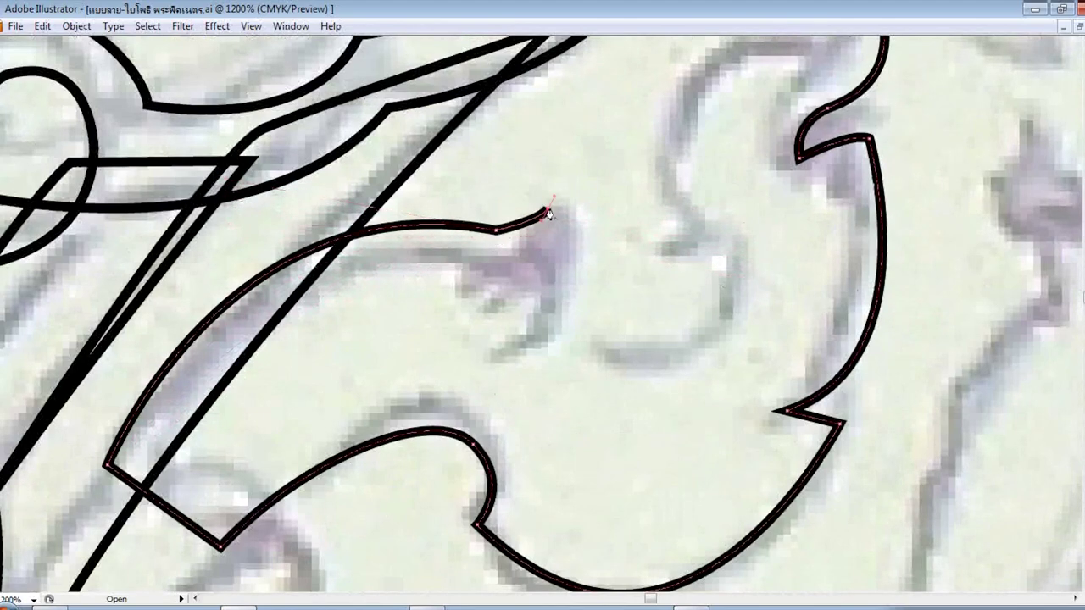
{"action": "left_click_drag", "start_coordinate": [559, 322], "coordinate": [561, 327]}
- Sweep the outline up the leaf's long edge and along its lower edge, closing it
{"action": "scroll", "coordinate": [561, 327], "scroll_direction": "up", "scroll_amount": 3}
{"action": "left_click_drag", "start_coordinate": [707, 365], "coordinate": [714, 292]}
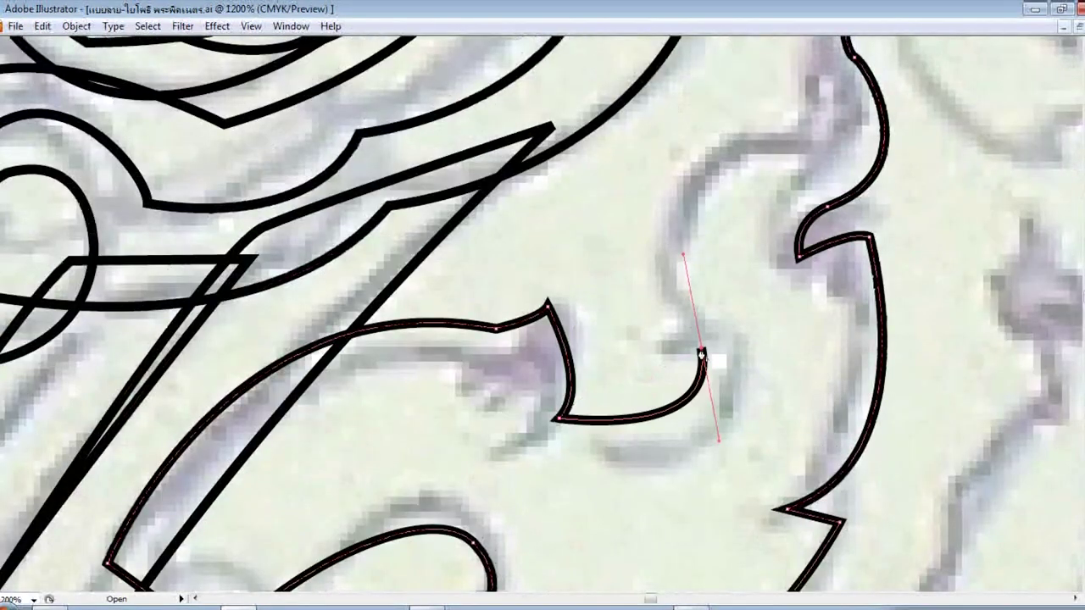
{"action": "scroll", "coordinate": [653, 368], "scroll_direction": "up", "scroll_amount": 2}
{"action": "left_click_drag", "start_coordinate": [783, 256], "coordinate": [939, 220]}
{"action": "left_click", "coordinate": [798, 179]}
{"action": "scroll", "coordinate": [840, 110], "scroll_direction": "down", "scroll_amount": 10}
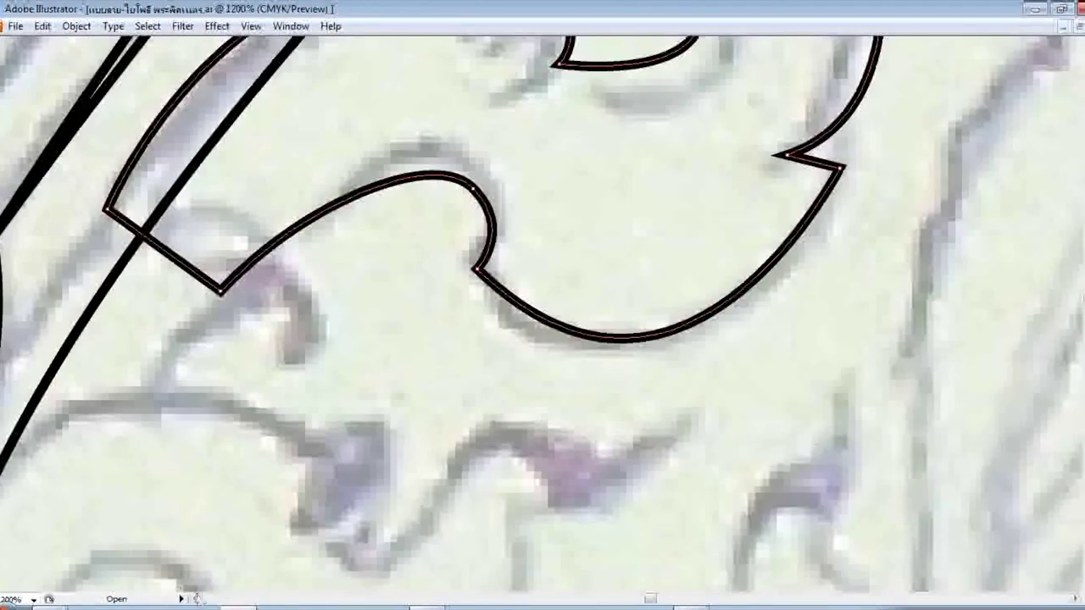
{"action": "scroll", "coordinate": [440, 367], "scroll_direction": "left", "scroll_amount": 6}
{"action": "left_click_drag", "start_coordinate": [377, 216], "coordinate": [181, 311]}
{"action": "scroll", "coordinate": [272, 309], "scroll_direction": "down", "scroll_amount": 2}
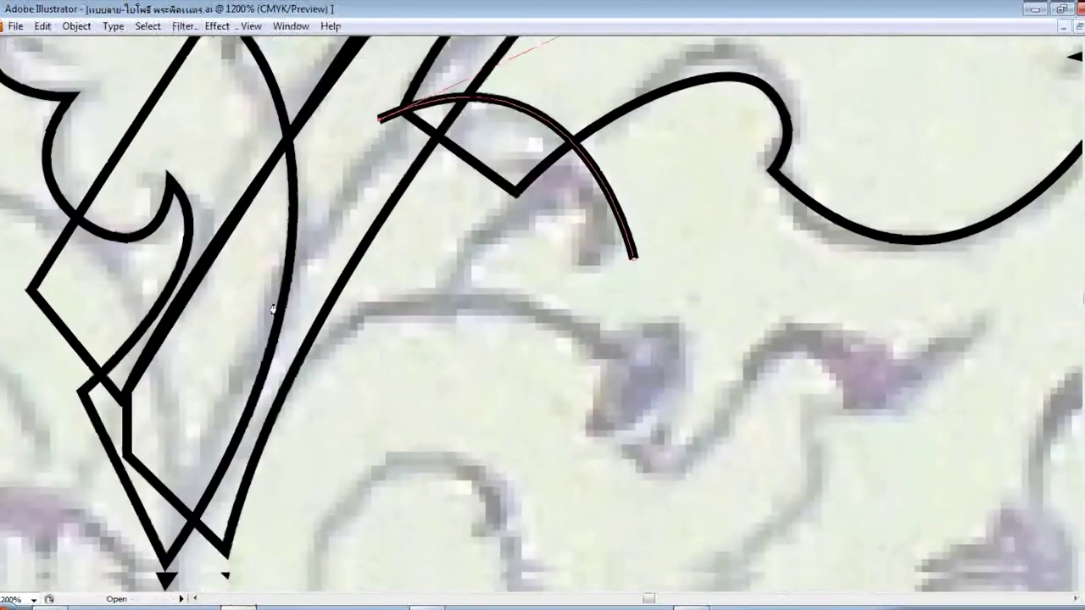
{"action": "scroll", "coordinate": [272, 310], "scroll_direction": "down", "scroll_amount": 2}
{"action": "left_click_drag", "start_coordinate": [208, 519], "coordinate": [237, 479]}
{"action": "left_click", "coordinate": [422, 337]}
{"action": "scroll", "coordinate": [639, 302], "scroll_direction": "up", "scroll_amount": 3}
{"action": "left_click", "coordinate": [634, 276]}
- Trace a new motif outline with a straight drop to a corner and curves to its end
{"action": "key", "text": "ctrl+minus"}
{"action": "key", "text": "ctrl+minus"}
{"action": "key", "text": "ctrl+minus"}
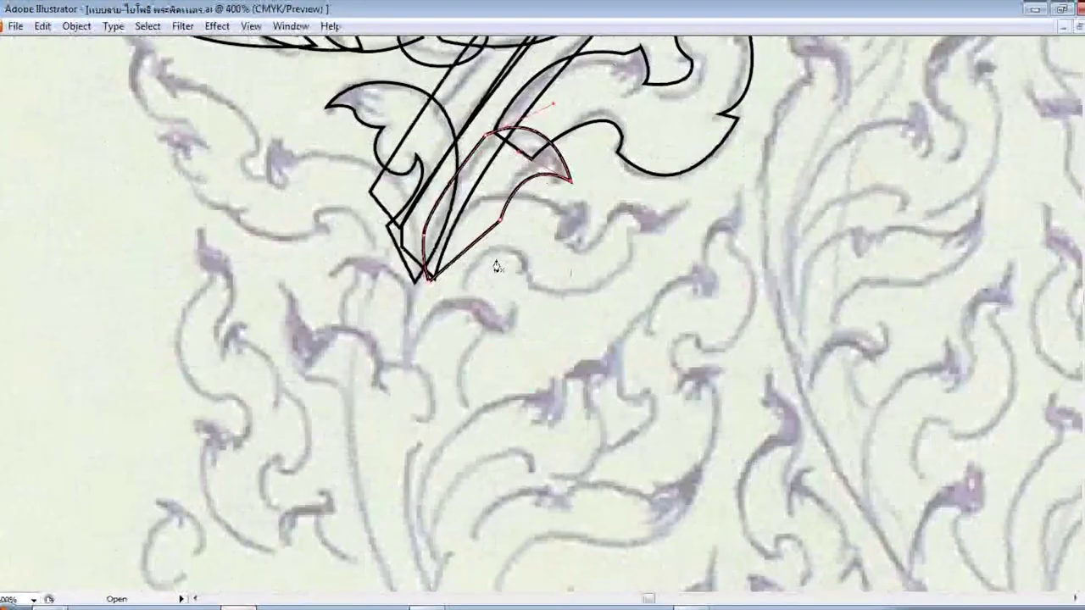
{"action": "scroll", "coordinate": [497, 266], "scroll_direction": "down", "scroll_amount": 1}
{"action": "key", "text": "ctrl+plus"}
{"action": "scroll", "coordinate": [780, 200], "scroll_direction": "up", "scroll_amount": 1}
{"action": "left_click_drag", "start_coordinate": [826, 192], "coordinate": [841, 174]}
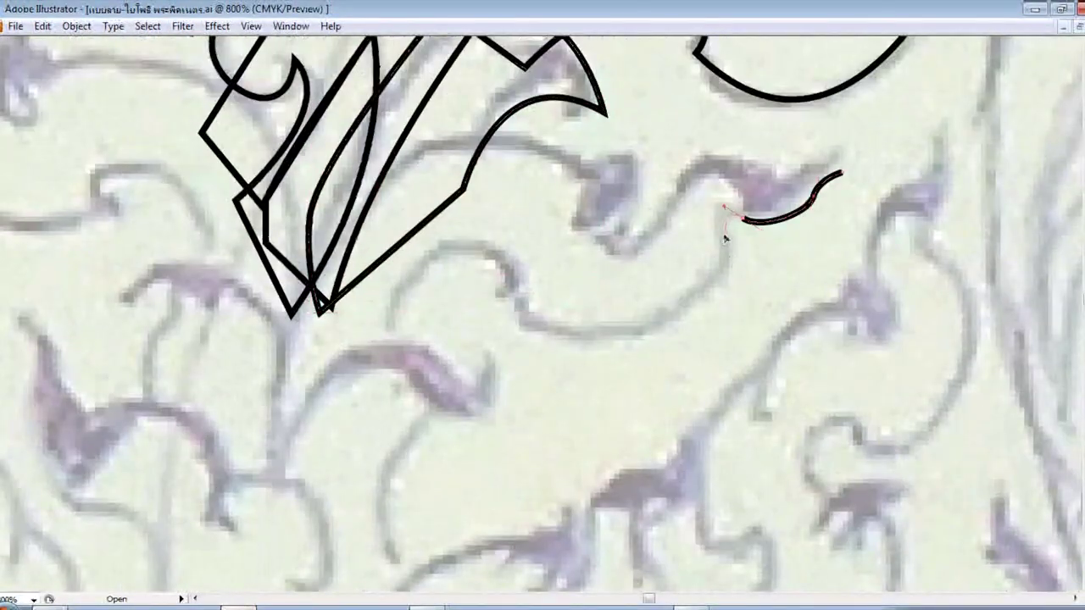
{"action": "left_click_drag", "start_coordinate": [436, 254], "coordinate": [329, 198]}
{"action": "scroll", "coordinate": [461, 252], "scroll_direction": "down", "scroll_amount": 1}
{"action": "left_click_drag", "start_coordinate": [379, 359], "coordinate": [379, 462]}
{"action": "left_click", "coordinate": [271, 480]}
{"action": "scroll", "coordinate": [180, 458], "scroll_direction": "up", "scroll_amount": 2}
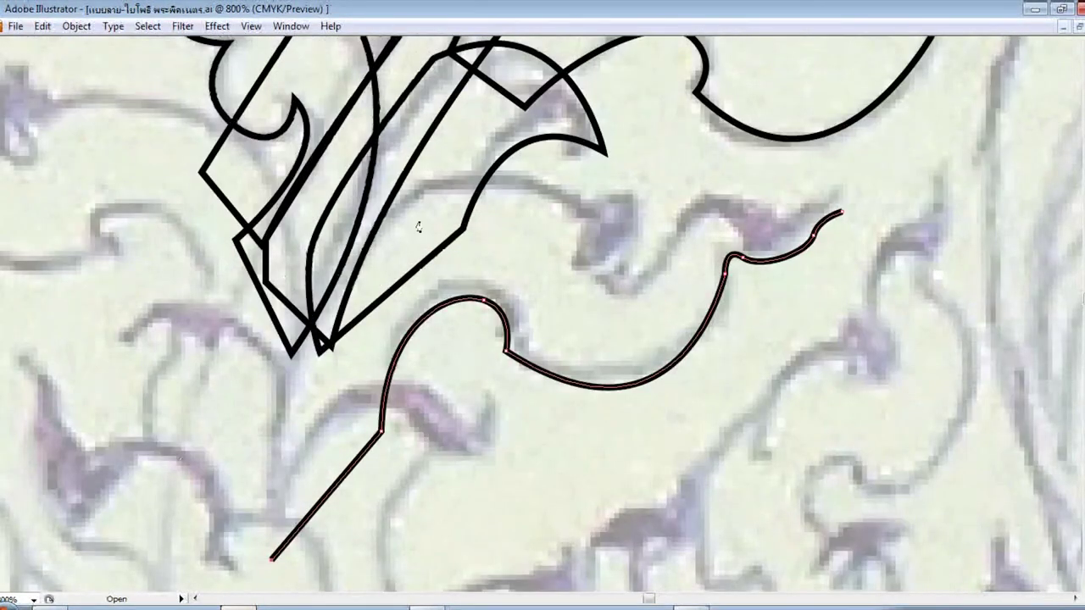
{"action": "left_click_drag", "start_coordinate": [576, 89], "coordinate": [589, 93]}
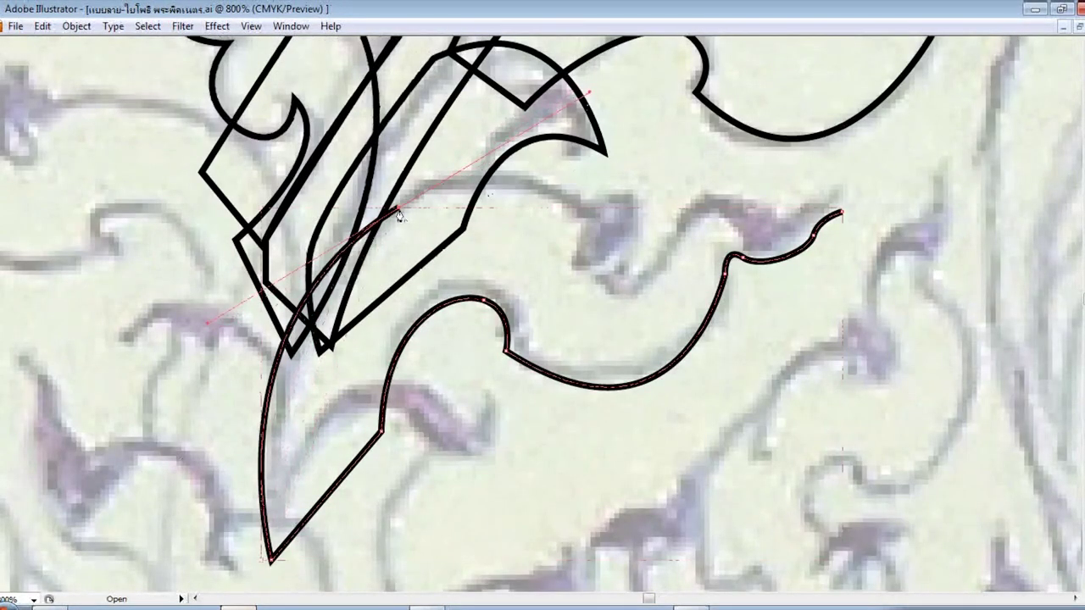
{"action": "left_click_drag", "start_coordinate": [582, 201], "coordinate": [665, 252]}
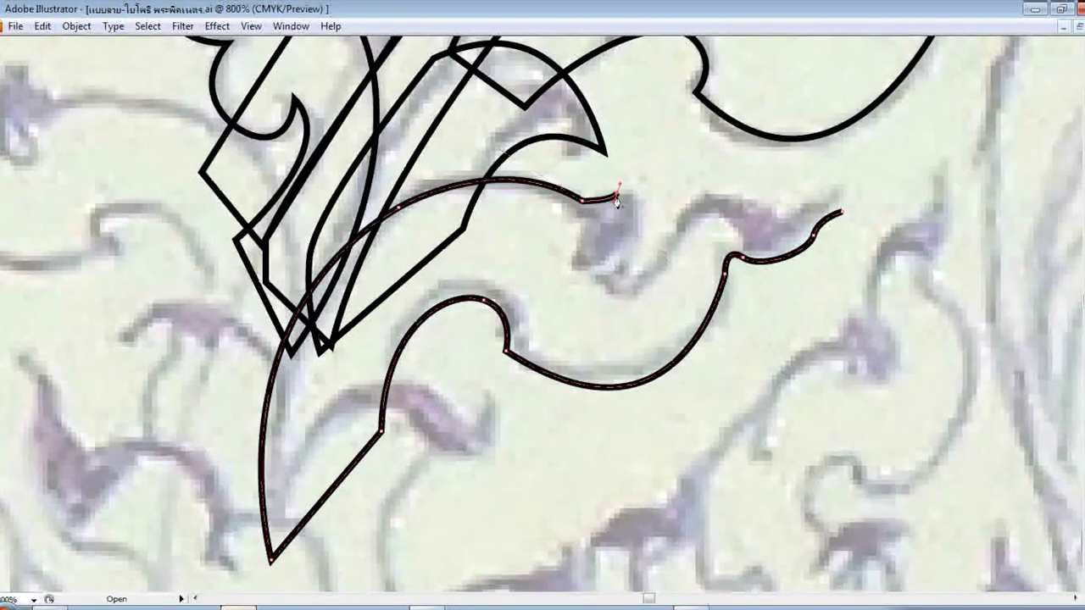
{"action": "left_click_drag", "start_coordinate": [627, 278], "coordinate": [637, 259]}
{"action": "scroll", "coordinate": [646, 270], "scroll_direction": "up", "scroll_amount": 1}
{"action": "left_click_drag", "start_coordinate": [816, 290], "coordinate": [819, 292]}
- Start another outline and extend it with anchor points along the scanned stem
{"action": "scroll", "coordinate": [509, 266], "scroll_direction": "down", "scroll_amount": 5}
{"action": "left_click", "coordinate": [504, 258]}
{"action": "mouse_move", "coordinate": [496, 300]}
{"action": "left_mouse_down"}
{"action": "mouse_move", "coordinate": [484, 338]}
{"action": "mouse_move", "coordinate": [494, 351]}
{"action": "left_mouse_up"}
{"action": "scroll", "coordinate": [475, 356], "scroll_direction": "down", "scroll_amount": 3}
{"action": "left_click_drag", "start_coordinate": [409, 414], "coordinate": [456, 505]}
{"action": "scroll", "coordinate": [373, 415], "scroll_direction": "down", "scroll_amount": 5}
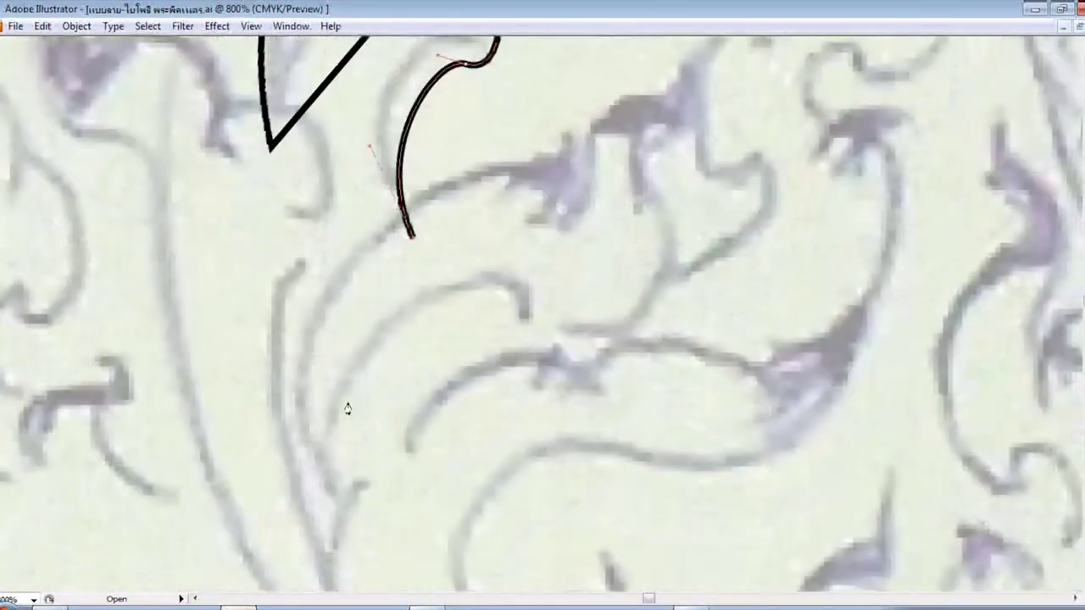
{"action": "scroll", "coordinate": [376, 460], "scroll_direction": "down", "scroll_amount": 3}
{"action": "left_click", "coordinate": [330, 503]}
{"action": "scroll", "coordinate": [252, 326], "scroll_direction": "up", "scroll_amount": 7}
{"action": "left_click_drag", "start_coordinate": [253, 327], "coordinate": [308, 156]}
{"action": "scroll", "coordinate": [280, 398], "scroll_direction": "down", "scroll_amount": 5}
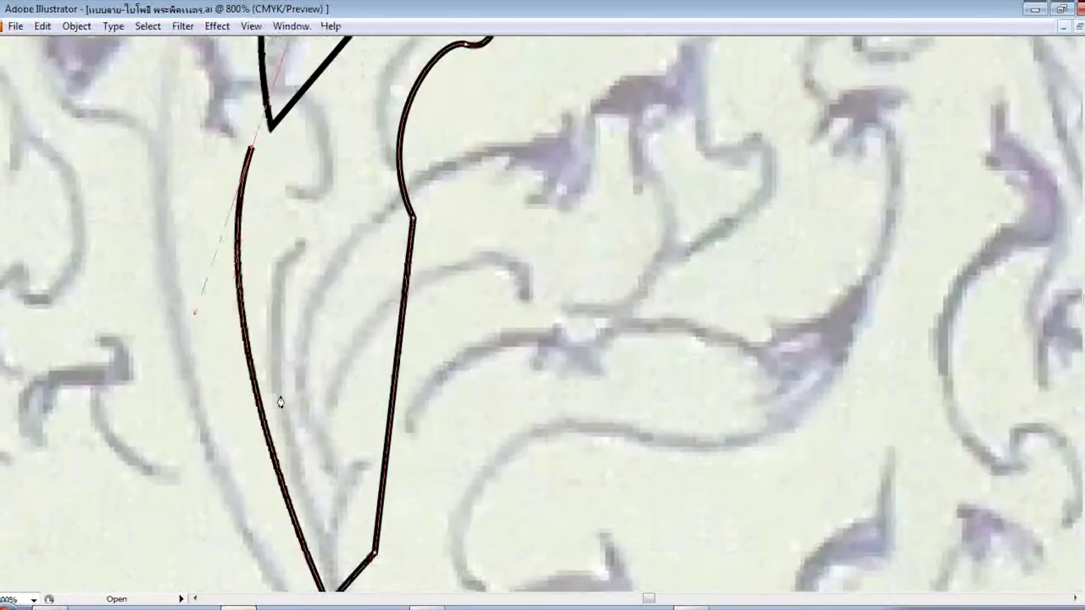
{"action": "scroll", "coordinate": [441, 259], "scroll_direction": "up", "scroll_amount": 8}
{"action": "left_click_drag", "start_coordinate": [445, 264], "coordinate": [522, 297]}
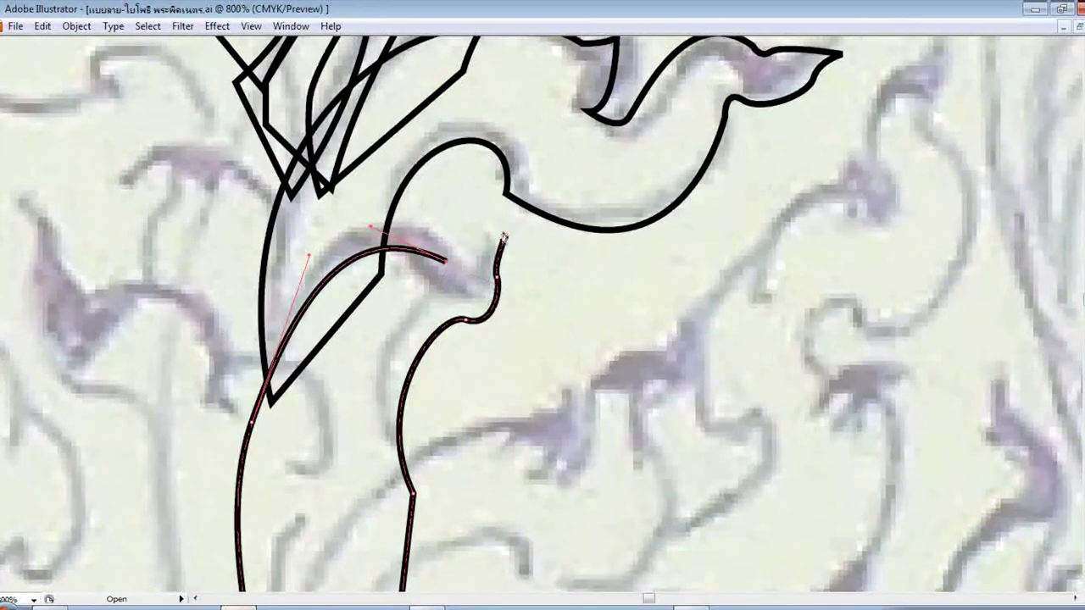
{"action": "scroll", "coordinate": [527, 266], "scroll_direction": "up", "scroll_amount": 3}
{"action": "scroll", "coordinate": [527, 266], "scroll_direction": "left", "scroll_amount": 5}
{"action": "scroll", "coordinate": [254, 254], "scroll_direction": "up", "scroll_amount": 5}
- Begin a curved outline along the upper-left ornament
{"action": "left_click_drag", "start_coordinate": [119, 136], "coordinate": [176, 159]}
{"action": "scroll", "coordinate": [240, 244], "scroll_direction": "down", "scroll_amount": 1}
{"action": "left_click_drag", "start_coordinate": [387, 291], "coordinate": [388, 326]}
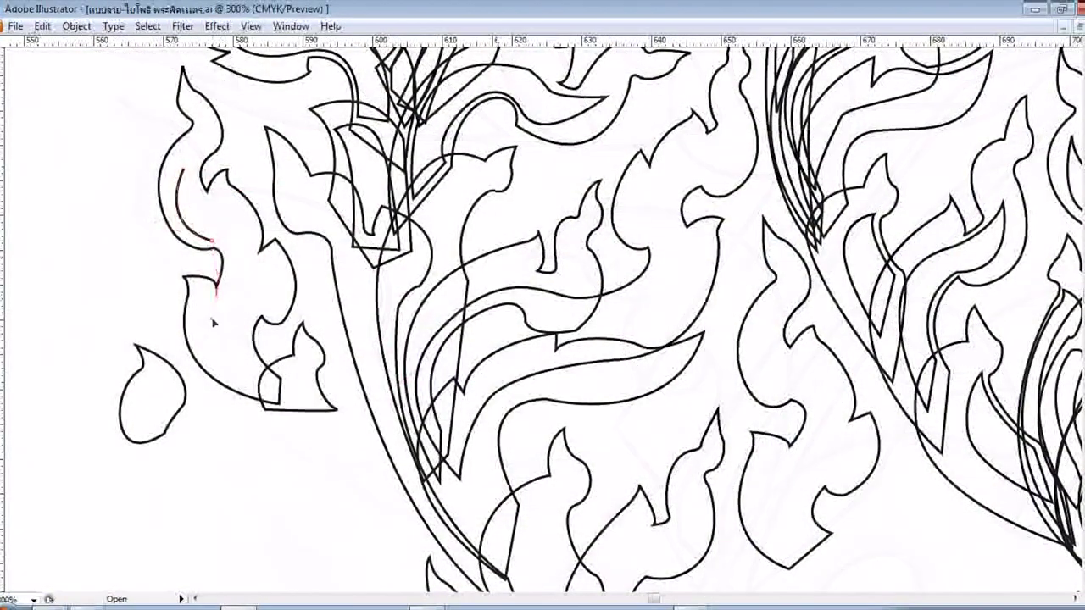
- Nudge the small flame shape up into place and start a curved outline beside it
{"action": "scroll", "coordinate": [271, 343], "scroll_direction": "up", "scroll_amount": 1}
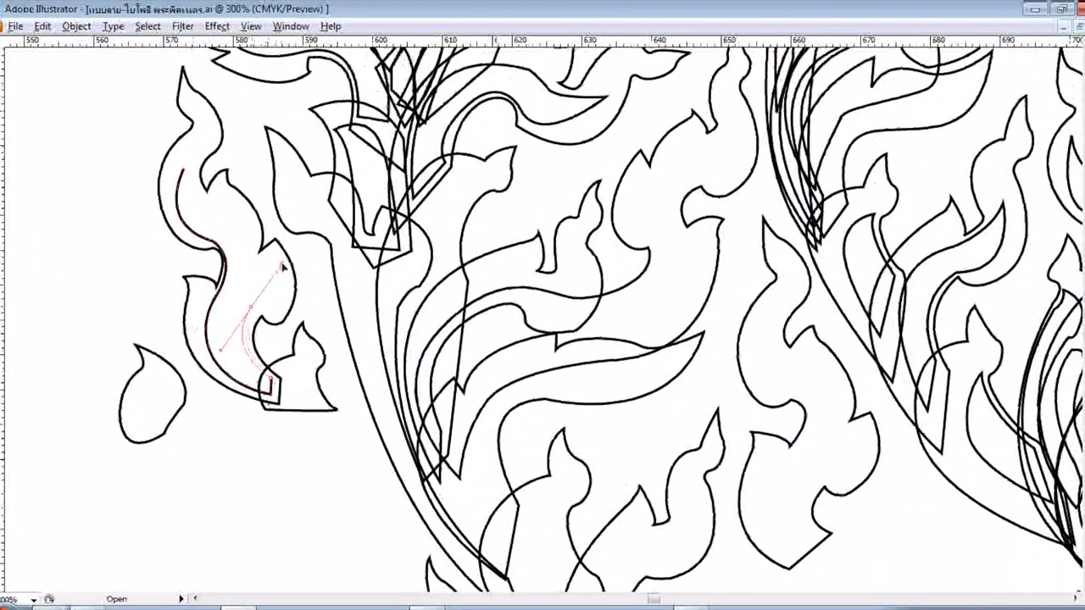
{"action": "scroll", "coordinate": [196, 227], "scroll_direction": "up", "scroll_amount": 1}
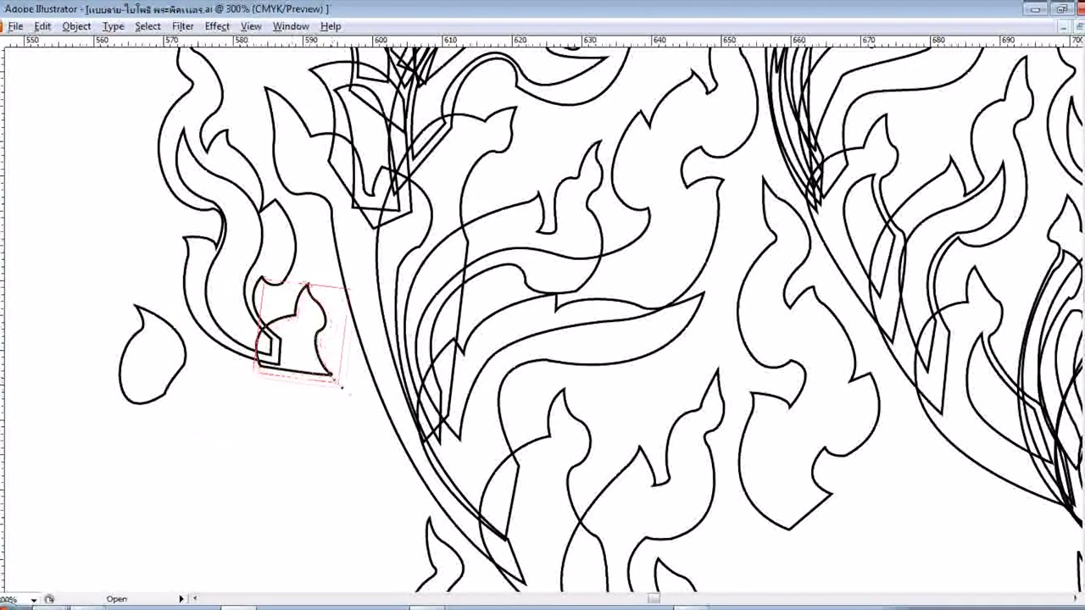
{"action": "left_click_drag", "start_coordinate": [322, 342], "coordinate": [317, 323]}
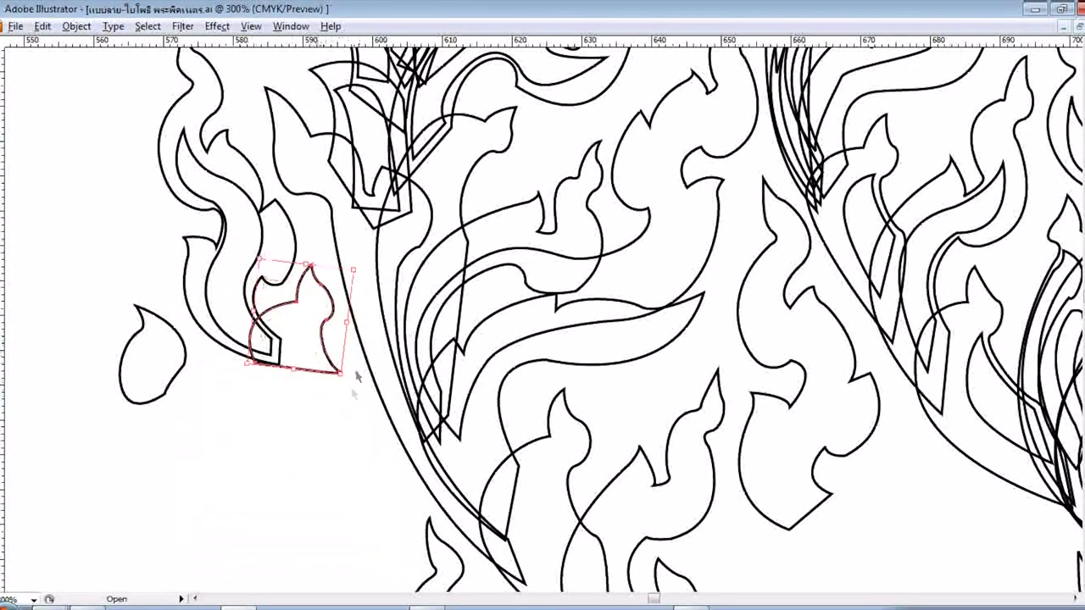
{"action": "left_click", "coordinate": [331, 194]}
{"action": "left_click_drag", "start_coordinate": [386, 261], "coordinate": [382, 269]}
- Extend the long leaf outline with two anchors toward the upper right
{"action": "scroll", "coordinate": [382, 269], "scroll_direction": "down", "scroll_amount": 2}
{"action": "scroll", "coordinate": [382, 270], "scroll_direction": "down", "scroll_amount": 2}
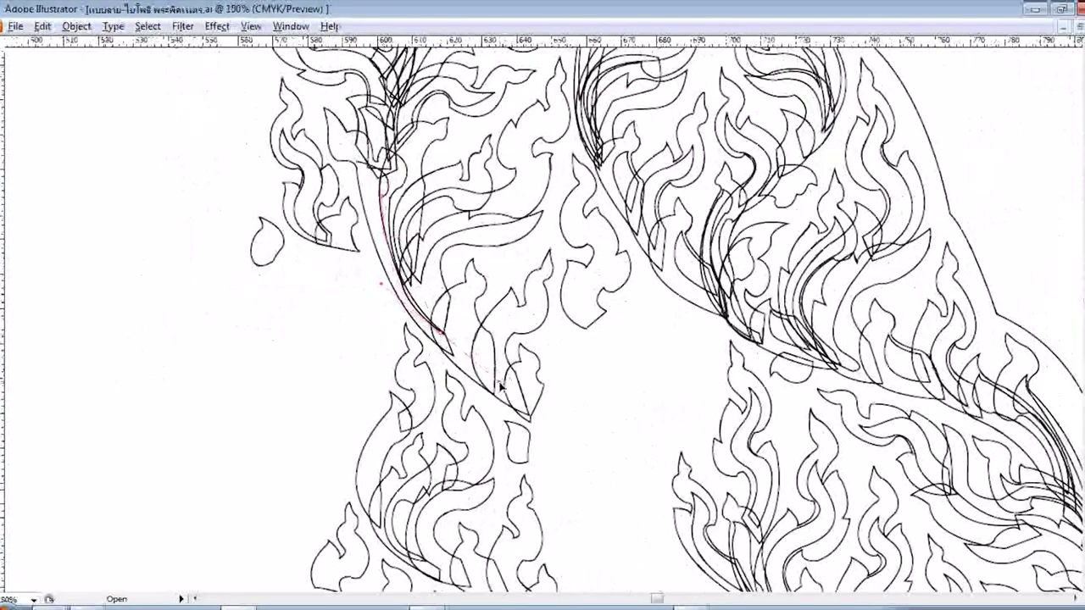
{"action": "scroll", "coordinate": [410, 367], "scroll_direction": "up", "scroll_amount": 4}
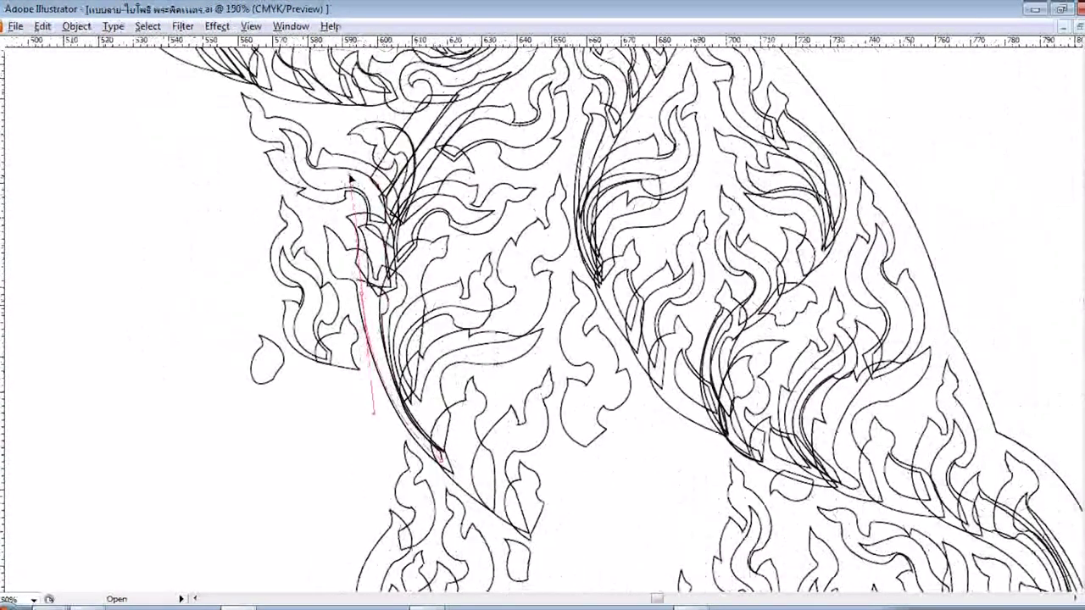
{"action": "scroll", "coordinate": [356, 182], "scroll_direction": "up", "scroll_amount": 3}
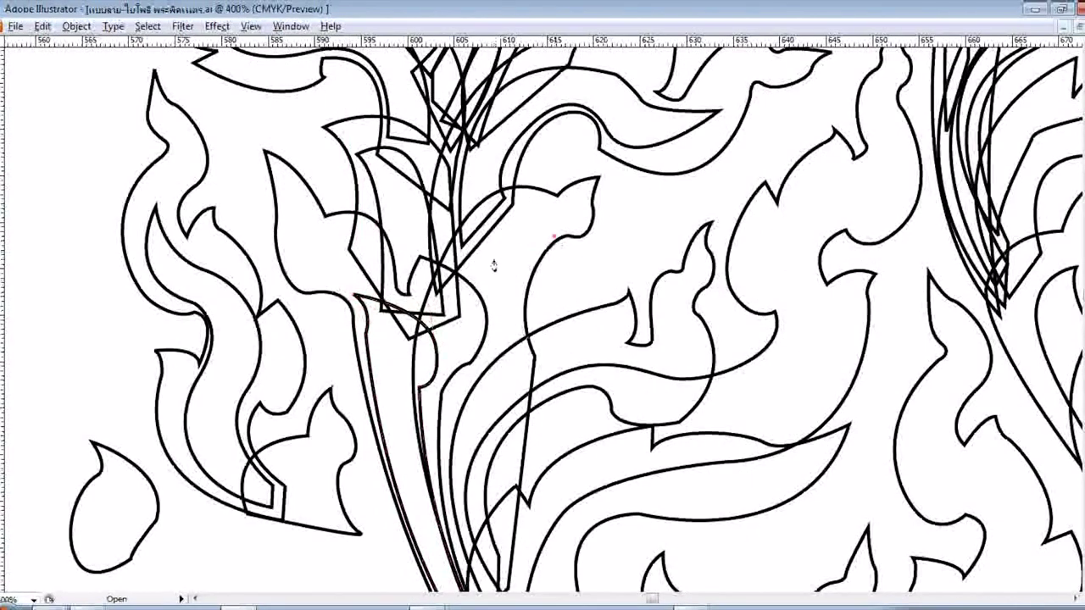
{"action": "scroll", "coordinate": [880, 273], "scroll_direction": "up", "scroll_amount": 2}
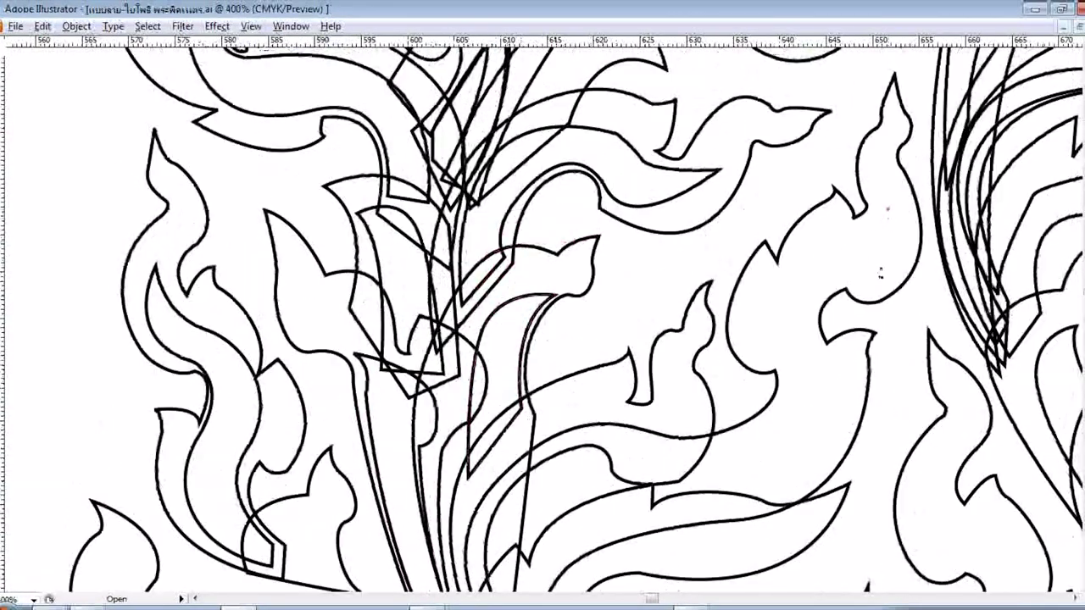
{"action": "scroll", "coordinate": [784, 291], "scroll_direction": "down", "scroll_amount": 2}
{"action": "scroll", "coordinate": [822, 310], "scroll_direction": "down", "scroll_amount": 2}
{"action": "scroll", "coordinate": [648, 338], "scroll_direction": "down", "scroll_amount": 2}
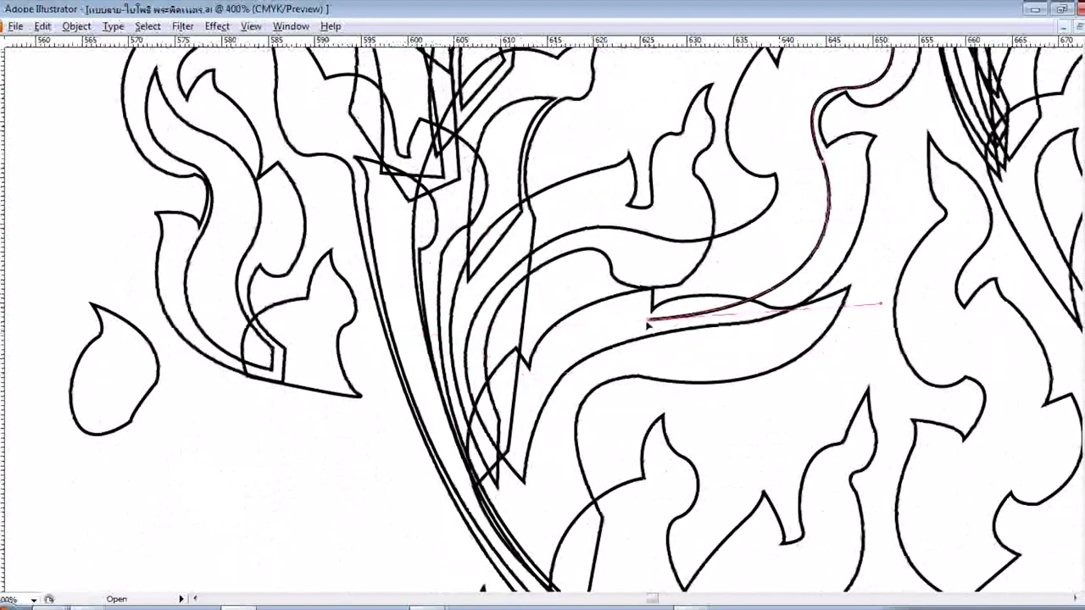
{"action": "scroll", "coordinate": [683, 411], "scroll_direction": "up", "scroll_amount": 2}
{"action": "scroll", "coordinate": [683, 411], "scroll_direction": "up", "scroll_amount": 1}
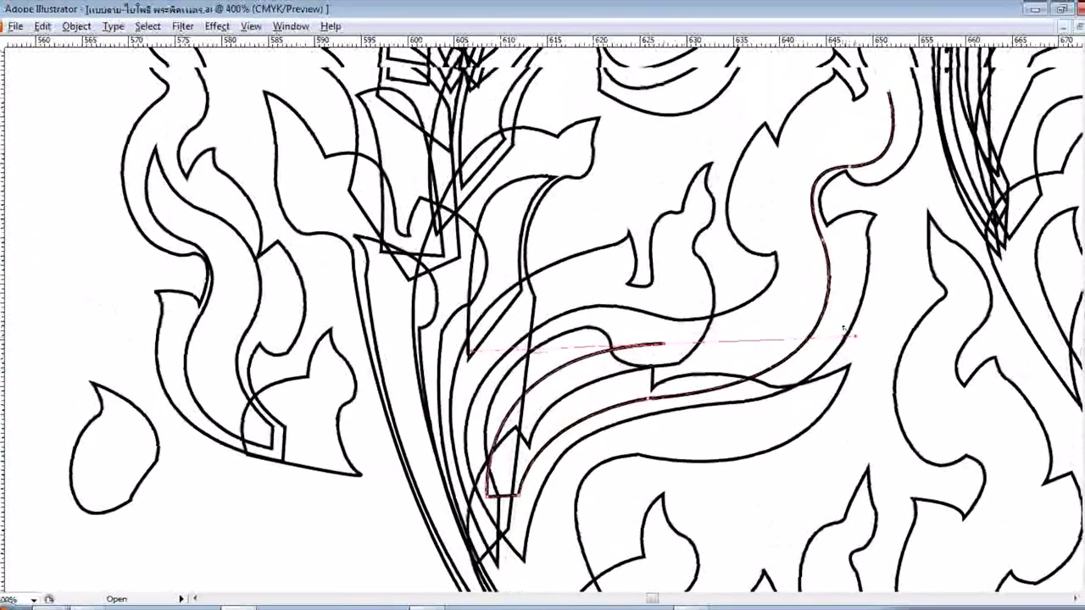
{"action": "scroll", "coordinate": [683, 411], "scroll_direction": "up", "scroll_amount": 1}
{"action": "left_click", "coordinate": [758, 249]}
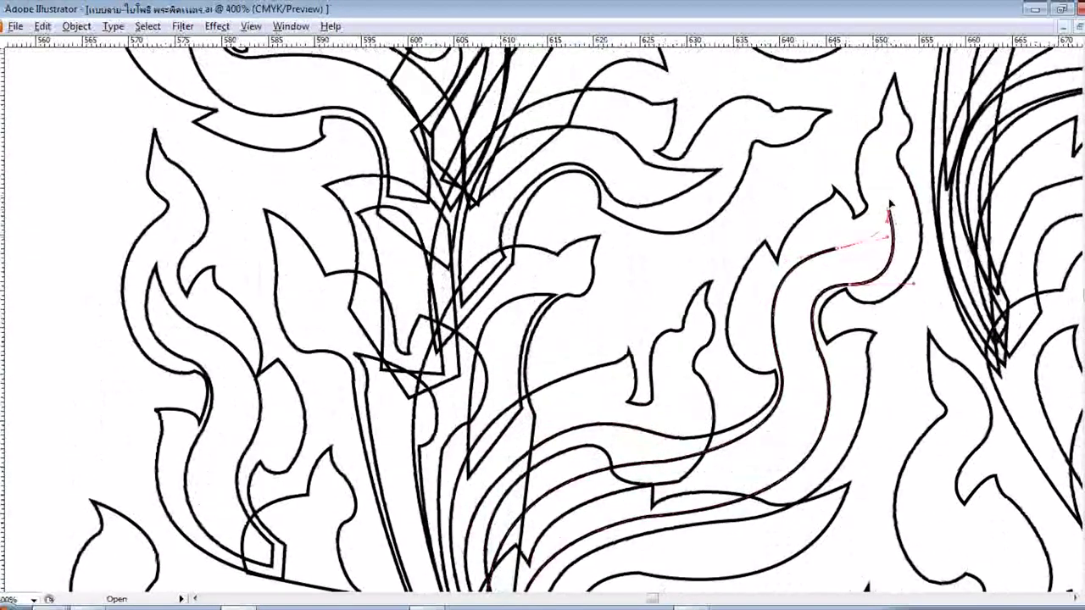
{"action": "left_click", "coordinate": [888, 212]}
{"action": "scroll", "coordinate": [889, 213], "scroll_direction": "down", "scroll_amount": 2}
{"action": "scroll", "coordinate": [525, 418], "scroll_direction": "up", "scroll_amount": 1}
- Trace a new curling-leaf outline with curved anchors down along the flame edge
{"action": "left_click", "coordinate": [679, 223]}
{"action": "left_click_drag", "start_coordinate": [627, 301], "coordinate": [614, 303]}
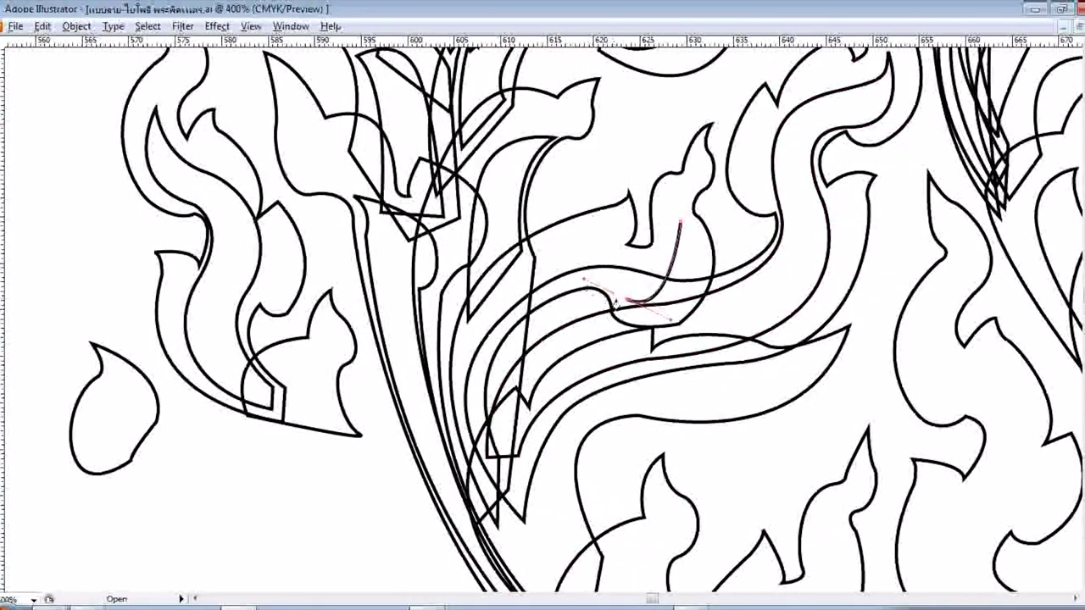
{"action": "scroll", "coordinate": [600, 296], "scroll_direction": "down", "scroll_amount": 2}
{"action": "left_click_drag", "start_coordinate": [484, 366], "coordinate": [525, 509]}
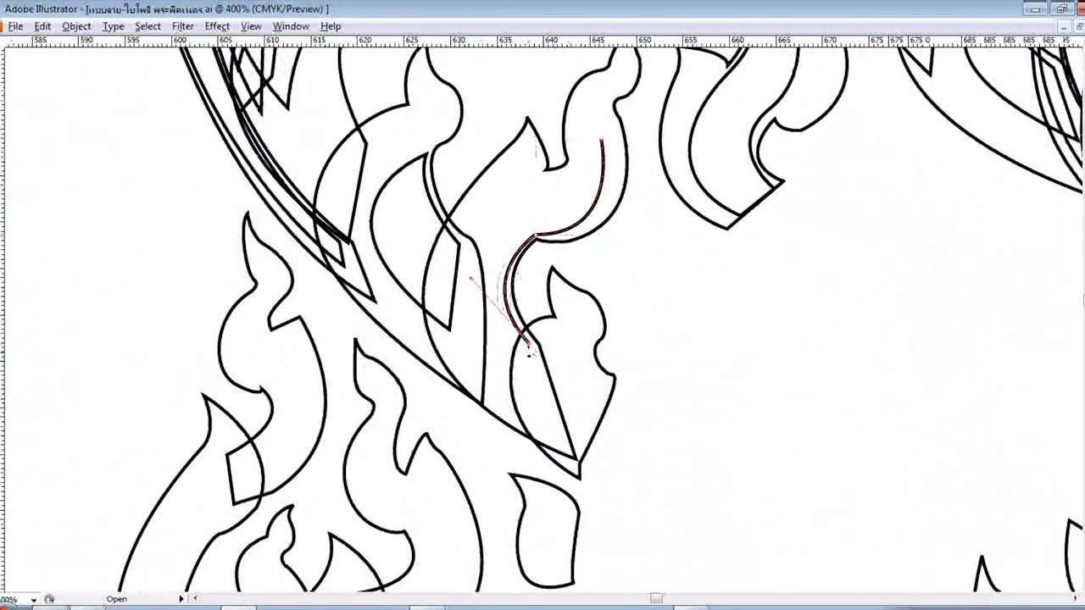
{"action": "left_click", "coordinate": [530, 413]}
{"action": "scroll", "coordinate": [531, 414], "scroll_direction": "up", "scroll_amount": 1}
{"action": "left_click_drag", "start_coordinate": [523, 255], "coordinate": [534, 259]}
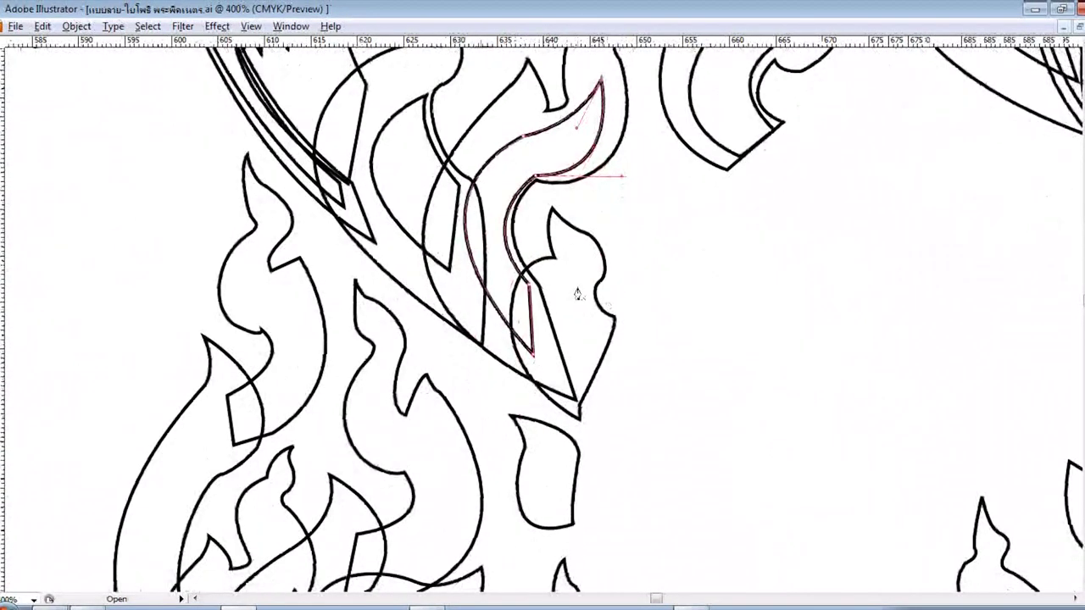
{"action": "scroll", "coordinate": [307, 331], "scroll_direction": "down", "scroll_amount": 1}
{"action": "left_click", "coordinate": [236, 345]}
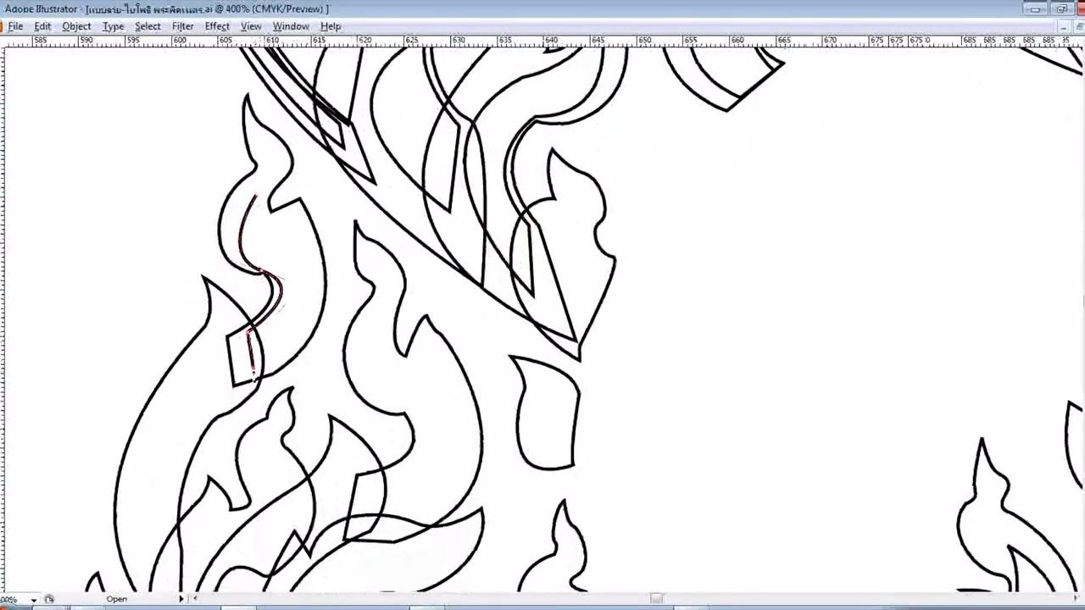
{"action": "scroll", "coordinate": [252, 373], "scroll_direction": "up", "scroll_amount": 1}
{"action": "left_click_drag", "start_coordinate": [288, 290], "coordinate": [239, 254]}
{"action": "scroll", "coordinate": [181, 392], "scroll_direction": "down", "scroll_amount": 3}
{"action": "scroll", "coordinate": [208, 229], "scroll_direction": "down", "scroll_amount": 3}
{"action": "scroll", "coordinate": [165, 310], "scroll_direction": "down", "scroll_amount": 2}
{"action": "left_click_drag", "start_coordinate": [164, 306], "coordinate": [220, 407]}
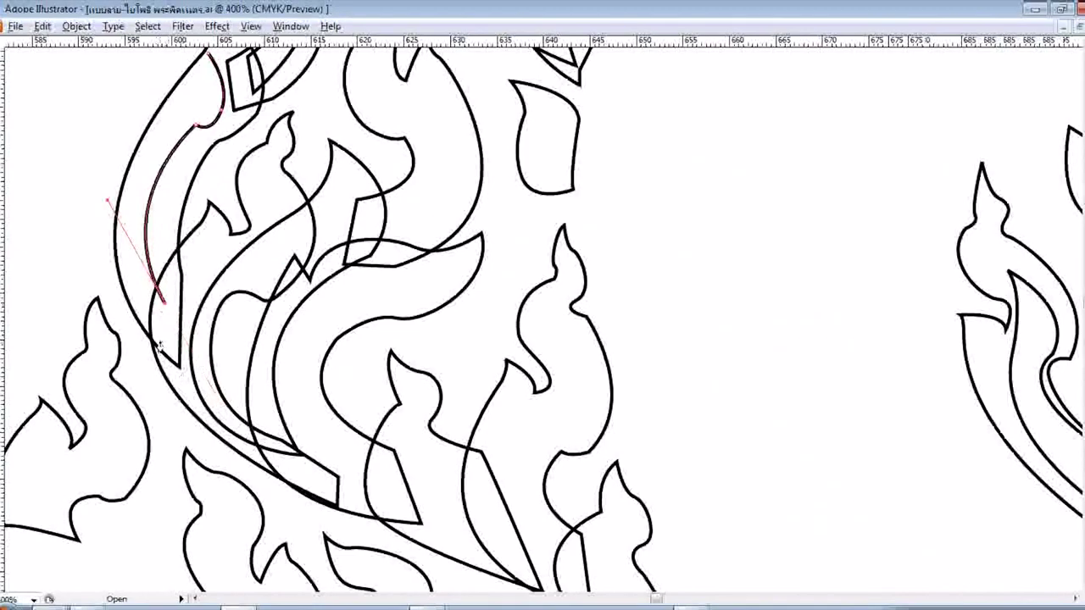
{"action": "scroll", "coordinate": [159, 345], "scroll_direction": "up", "scroll_amount": 5}
{"action": "left_click_drag", "start_coordinate": [193, 273], "coordinate": [326, 119]}
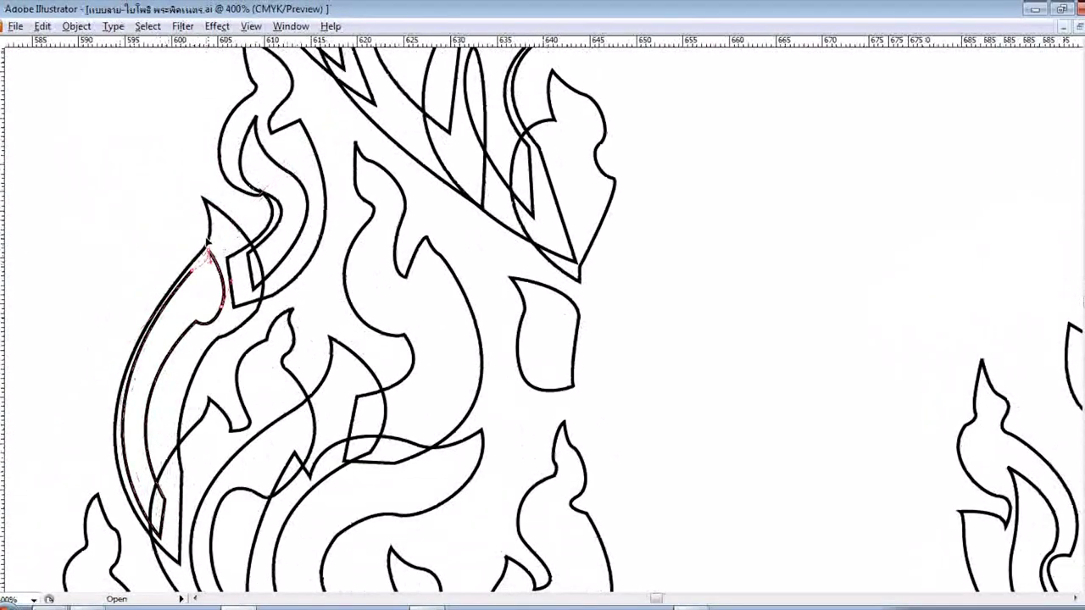
{"action": "left_click_drag", "start_coordinate": [394, 309], "coordinate": [466, 320]}
{"action": "scroll", "coordinate": [379, 345], "scroll_direction": "down", "scroll_amount": 1}
{"action": "left_click", "coordinate": [383, 361], "text": "ctrl"}
- Continue the curved leaf outline and close it at its starting point
{"action": "scroll", "coordinate": [350, 240], "scroll_direction": "up", "scroll_amount": 2}
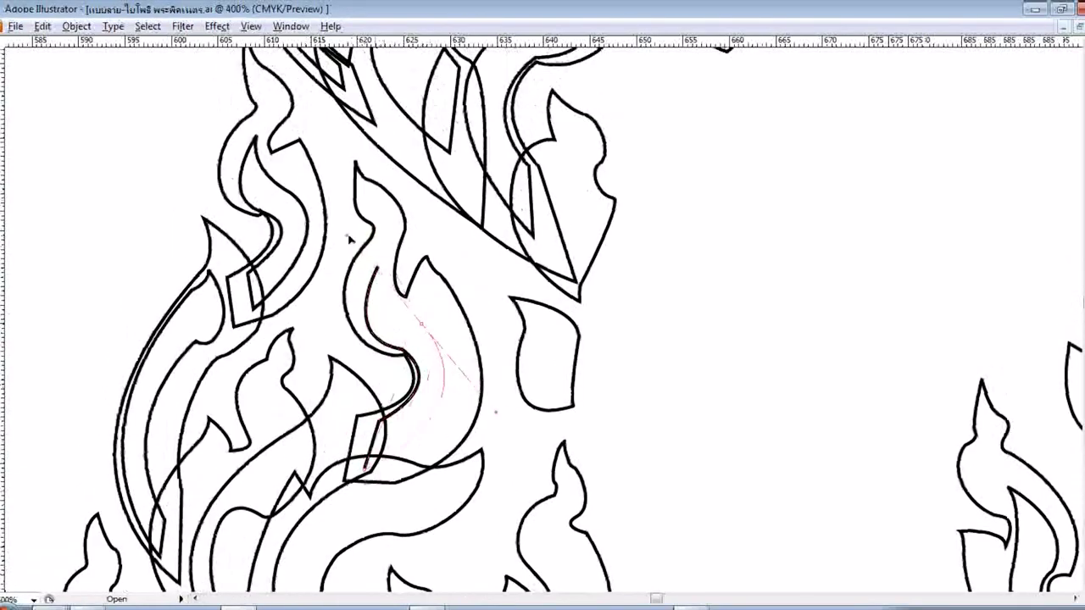
{"action": "left_click", "coordinate": [377, 268]}
{"action": "scroll", "coordinate": [290, 392], "scroll_direction": "down", "scroll_amount": 3}
{"action": "scroll", "coordinate": [305, 339], "scroll_direction": "down", "scroll_amount": 1}
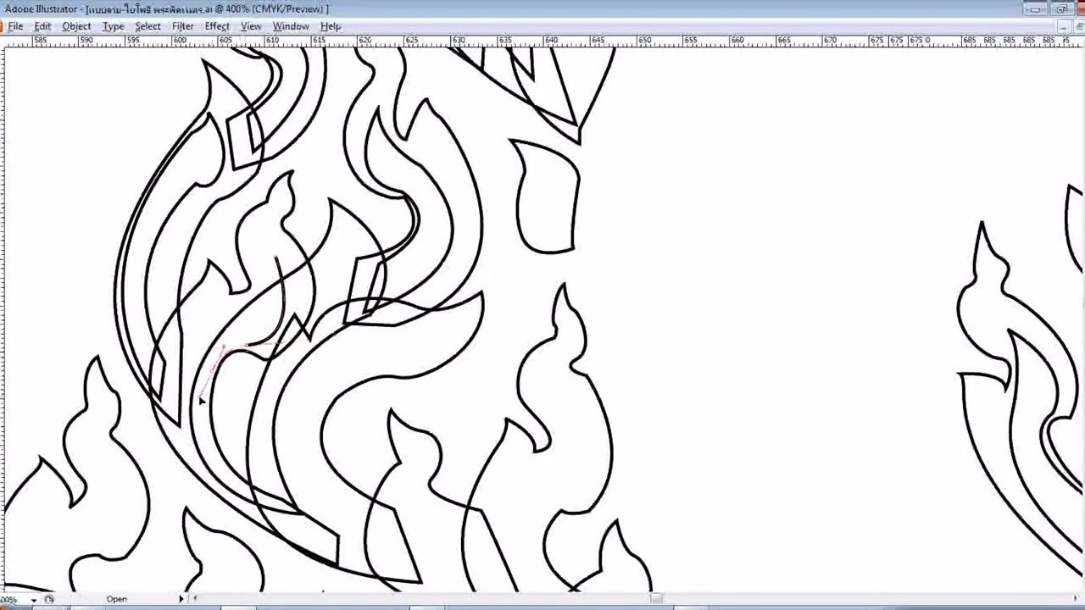
{"action": "scroll", "coordinate": [245, 352], "scroll_direction": "down", "scroll_amount": 2}
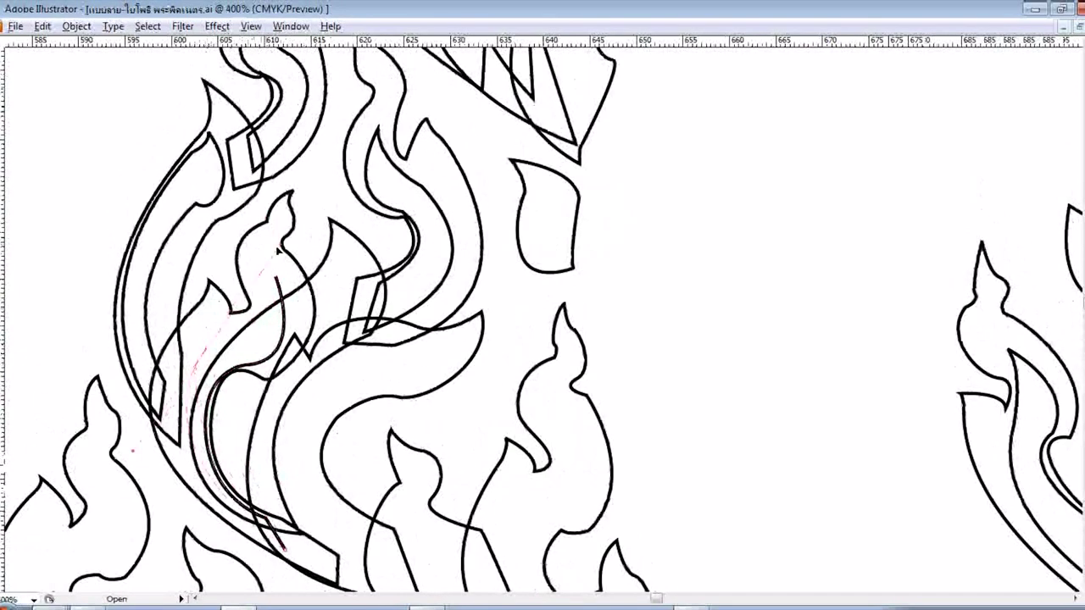
{"action": "scroll", "coordinate": [270, 284], "scroll_direction": "down", "scroll_amount": 3}
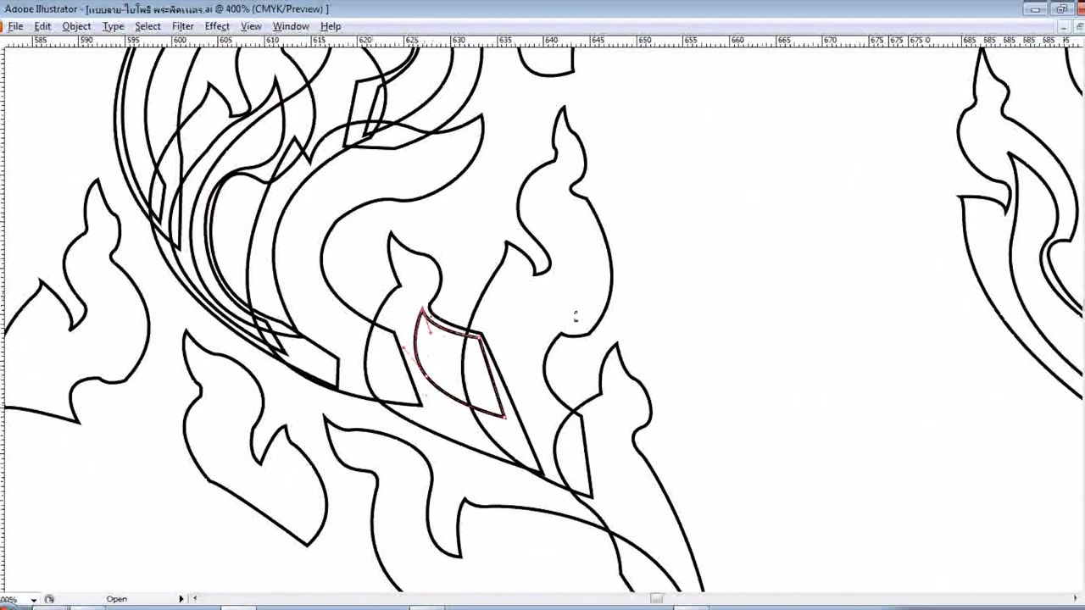
{"action": "scroll", "coordinate": [574, 315], "scroll_direction": "down", "scroll_amount": 1}
{"action": "mouse_move", "coordinate": [574, 356]}
{"action": "left_mouse_down"}
{"action": "mouse_move", "coordinate": [551, 212]}
{"action": "mouse_move", "coordinate": [625, 243]}
{"action": "left_mouse_up"}
{"action": "scroll", "coordinate": [627, 224], "scroll_direction": "down", "scroll_amount": 3}
{"action": "scroll", "coordinate": [627, 225], "scroll_direction": "down", "scroll_amount": 1}
{"action": "left_click_drag", "start_coordinate": [659, 315], "coordinate": [667, 333]}
{"action": "scroll", "coordinate": [697, 379], "scroll_direction": "up", "scroll_amount": 1}
{"action": "left_click_drag", "start_coordinate": [697, 432], "coordinate": [700, 440]}
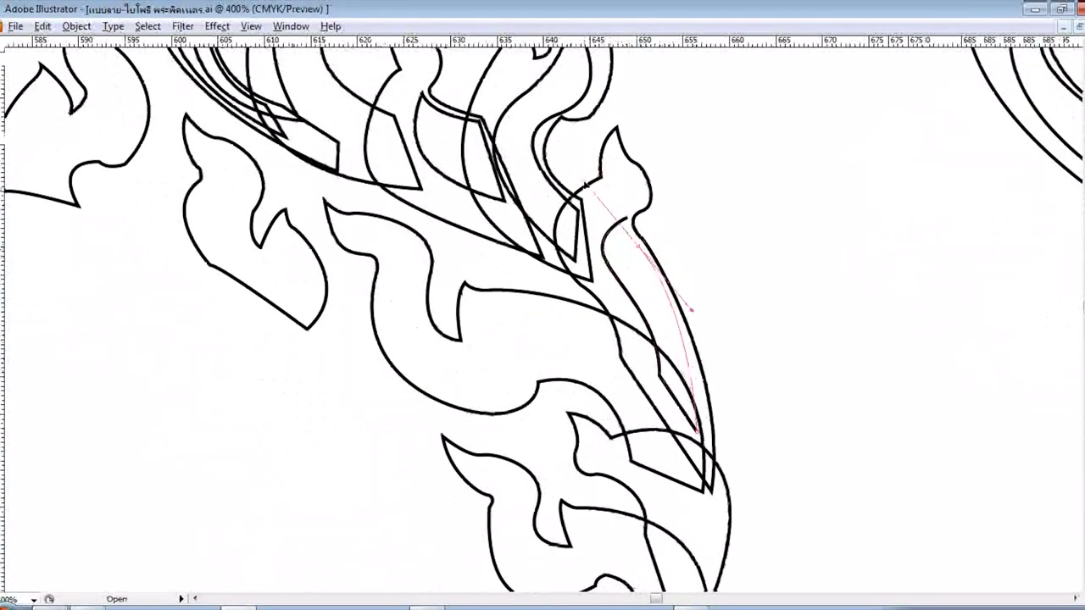
{"action": "left_click", "coordinate": [627, 219]}
- Trace another flame leaf outline with a corner point and close it at its start
{"action": "scroll", "coordinate": [360, 342], "scroll_direction": "left", "scroll_amount": 5}
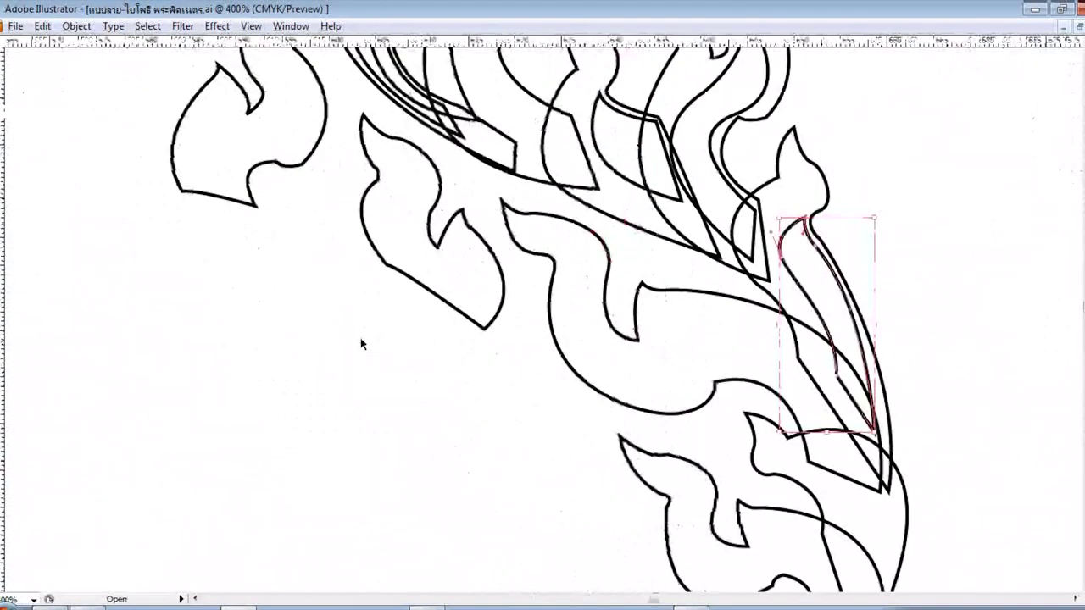
{"action": "left_click", "coordinate": [394, 250]}
{"action": "left_click_drag", "start_coordinate": [394, 358], "coordinate": [447, 336]}
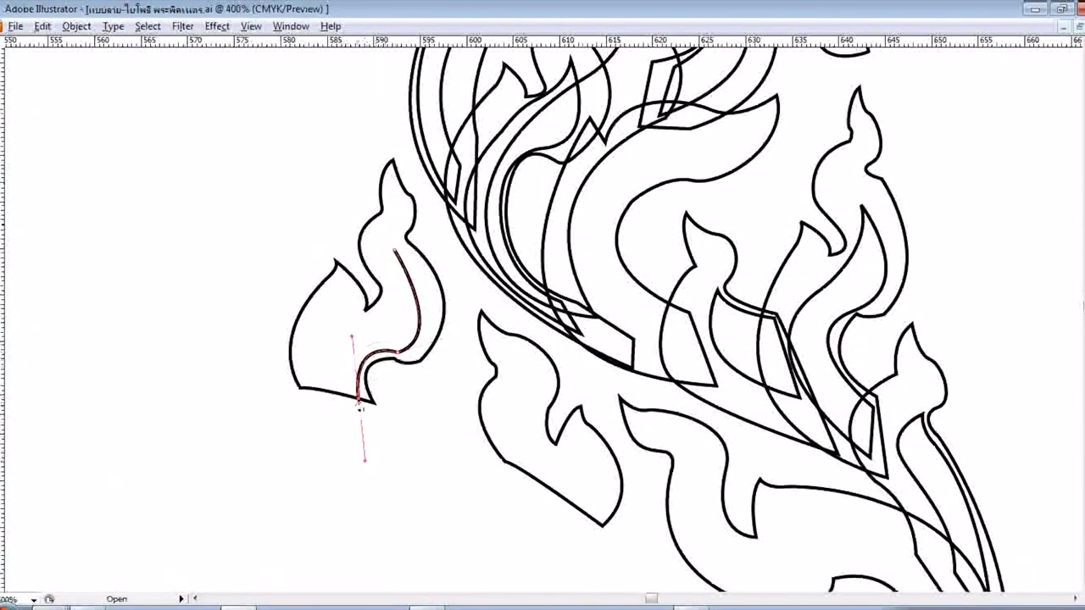
{"action": "scroll", "coordinate": [317, 396], "scroll_direction": "up", "scroll_amount": 1}
{"action": "scroll", "coordinate": [506, 382], "scroll_direction": "down", "scroll_amount": 2}
{"action": "scroll", "coordinate": [506, 382], "scroll_direction": "down", "scroll_amount": 1}
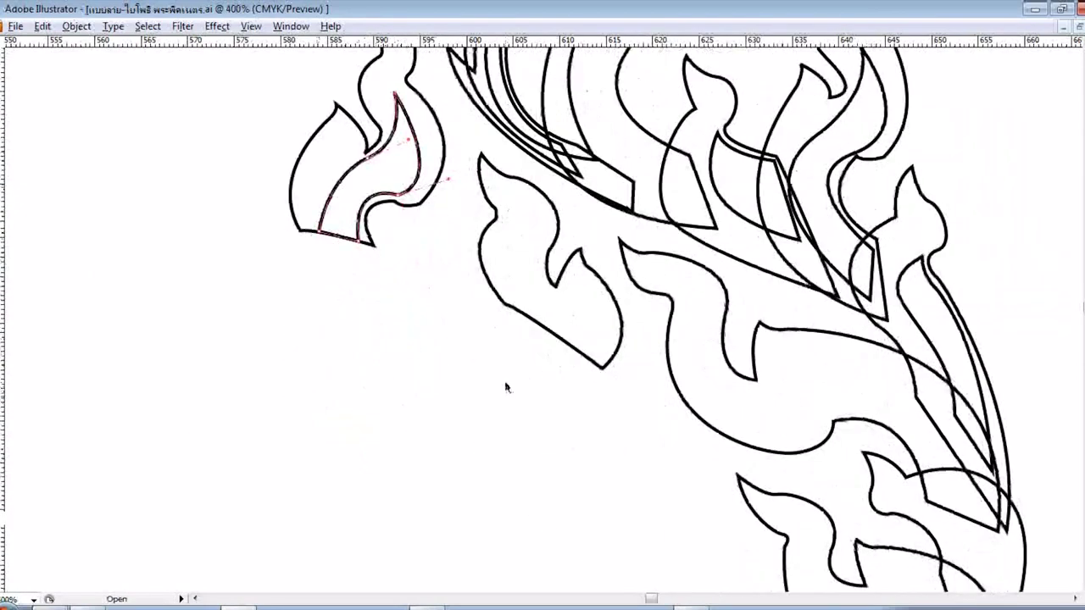
{"action": "scroll", "coordinate": [506, 382], "scroll_direction": "down", "scroll_amount": 3}
{"action": "scroll", "coordinate": [366, 277], "scroll_direction": "right", "scroll_amount": 6}
{"action": "left_click", "coordinate": [344, 255]}
{"action": "left_click_drag", "start_coordinate": [480, 302], "coordinate": [542, 251]}
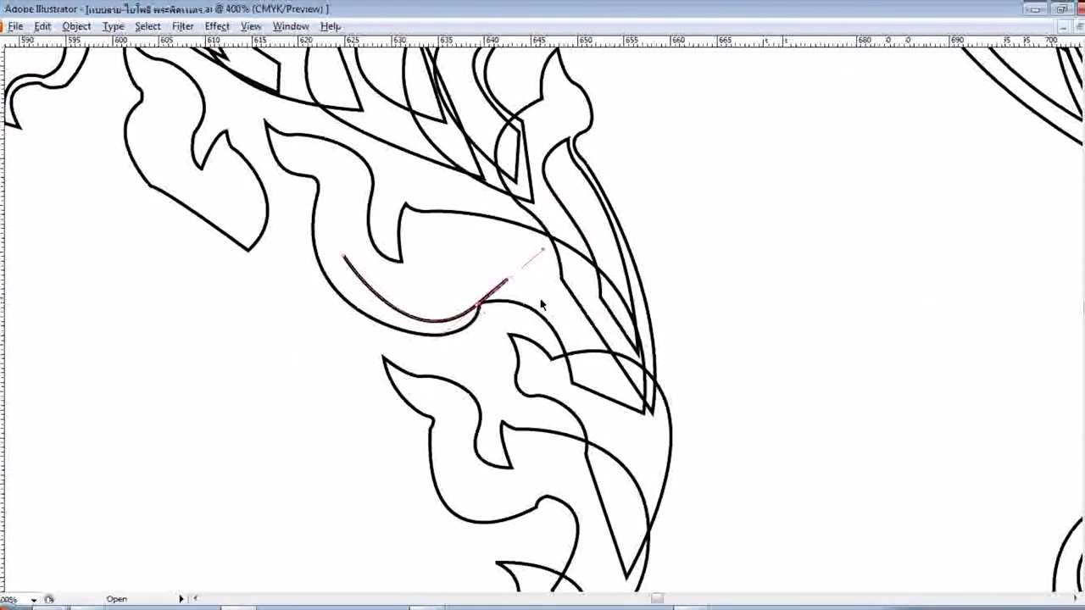
{"action": "left_click", "coordinate": [618, 377]}
{"action": "scroll", "coordinate": [618, 377], "scroll_direction": "up", "scroll_amount": 3}
{"action": "left_click_drag", "start_coordinate": [465, 344], "coordinate": [338, 390]}
{"action": "left_click", "coordinate": [344, 339]}
- Begin a smooth curved path along the next leaf segment, then zoom out to the whole ornament
{"action": "scroll", "coordinate": [509, 356], "scroll_direction": "down", "scroll_amount": 5}
{"action": "left_click", "coordinate": [569, 305]}
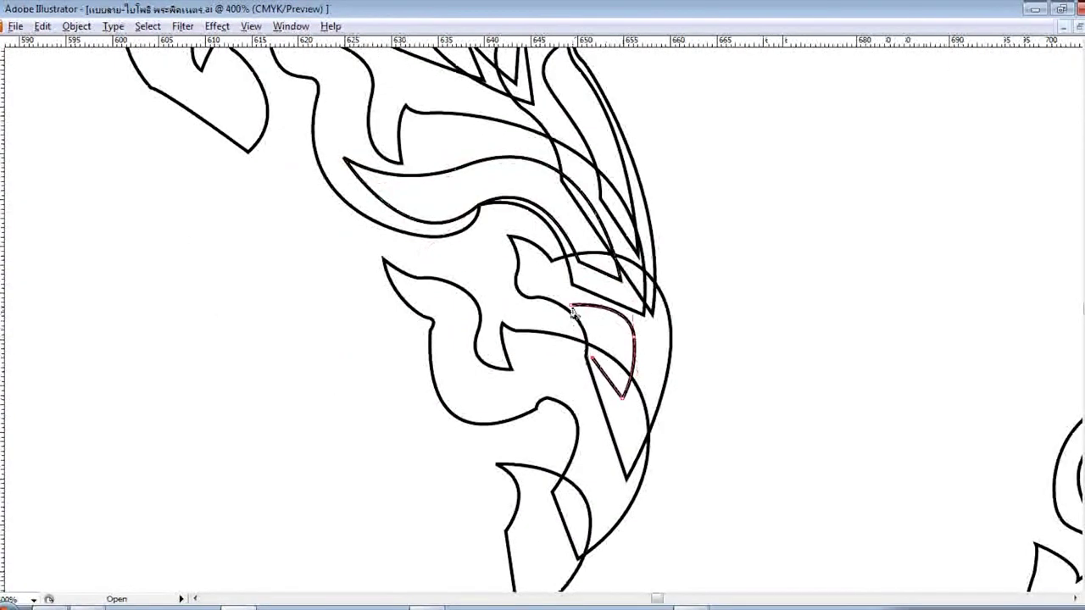
{"action": "scroll", "coordinate": [573, 313], "scroll_direction": "down", "scroll_amount": 3}
{"action": "left_click", "coordinate": [453, 257]}
{"action": "left_click_drag", "start_coordinate": [534, 305], "coordinate": [582, 273]}
{"action": "left_click_drag", "start_coordinate": [582, 318], "coordinate": [603, 360]}
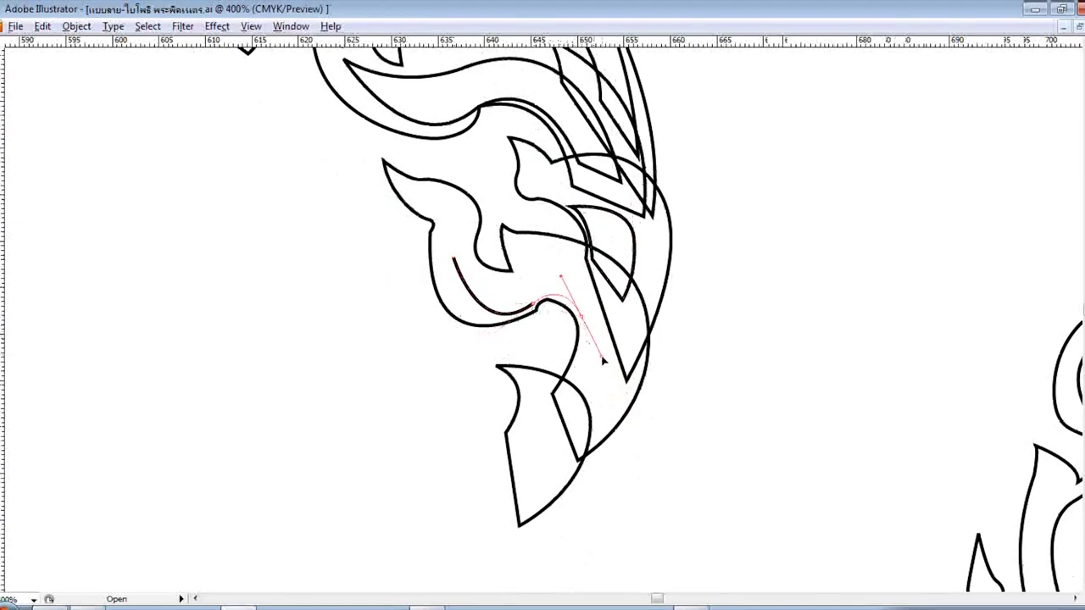
{"action": "scroll", "coordinate": [581, 449], "scroll_direction": "up", "scroll_amount": 3}
{"action": "mouse_move", "coordinate": [524, 338]}
{"action": "left_mouse_down"}
{"action": "mouse_move", "coordinate": [501, 352]}
{"action": "mouse_move", "coordinate": [479, 402]}
{"action": "left_mouse_up"}
{"action": "scroll", "coordinate": [623, 383], "scroll_direction": "down", "scroll_amount": 10}
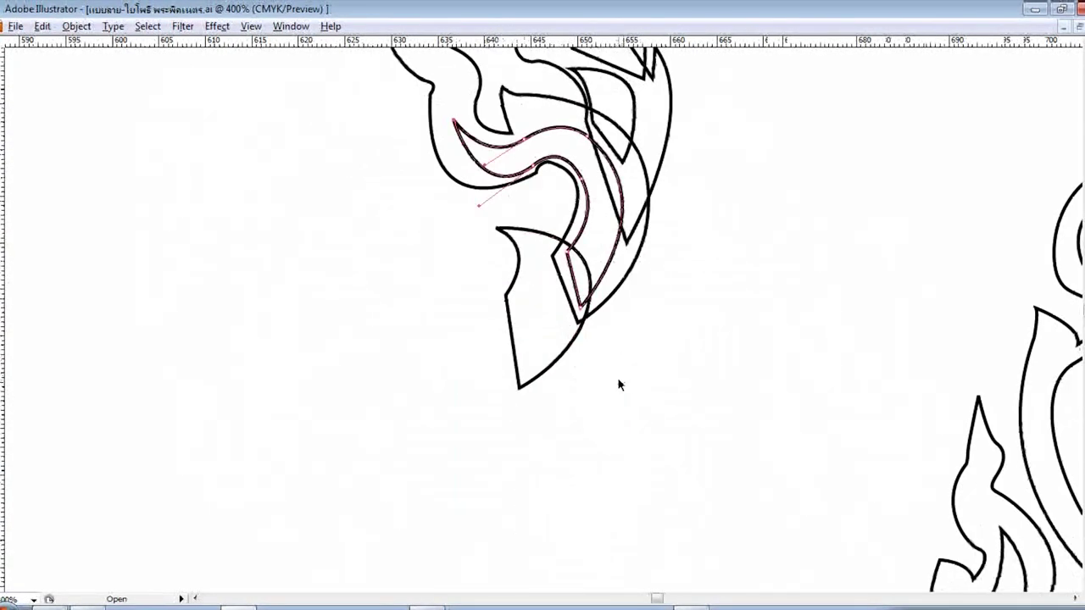
{"action": "key", "text": "ctrl+minus"}
{"action": "key", "text": "ctrl+minus"}
{"action": "key", "text": "ctrl+minus"}
{"action": "key", "text": "ctrl+minus"}
{"action": "key", "text": "ctrl+minus"}
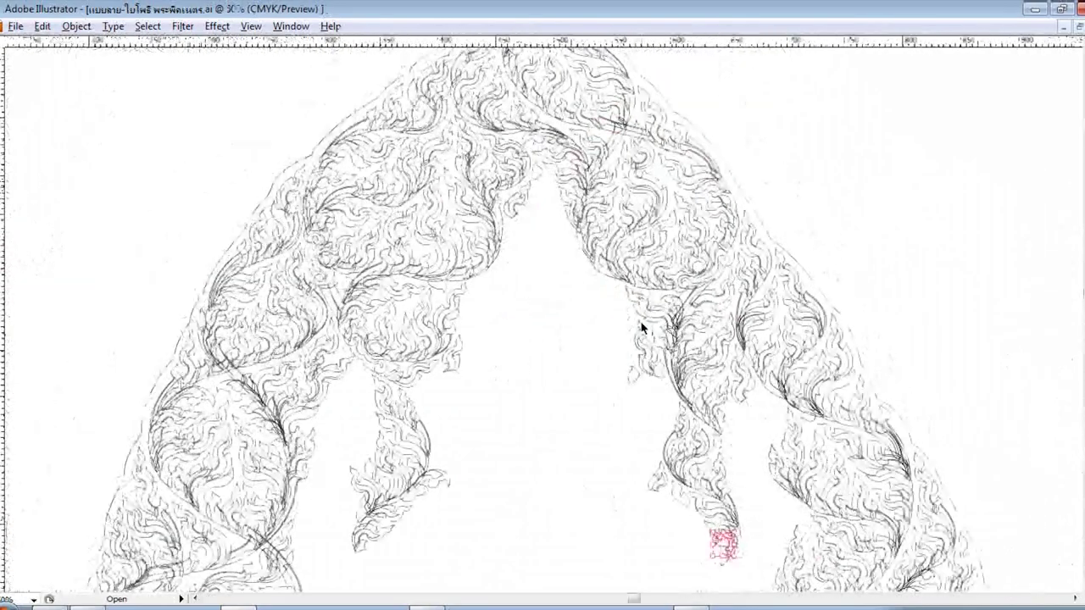
- Zoom in on a flower motif and draw a small oval at its centre
{"action": "key", "text": "ctrl+plus"}
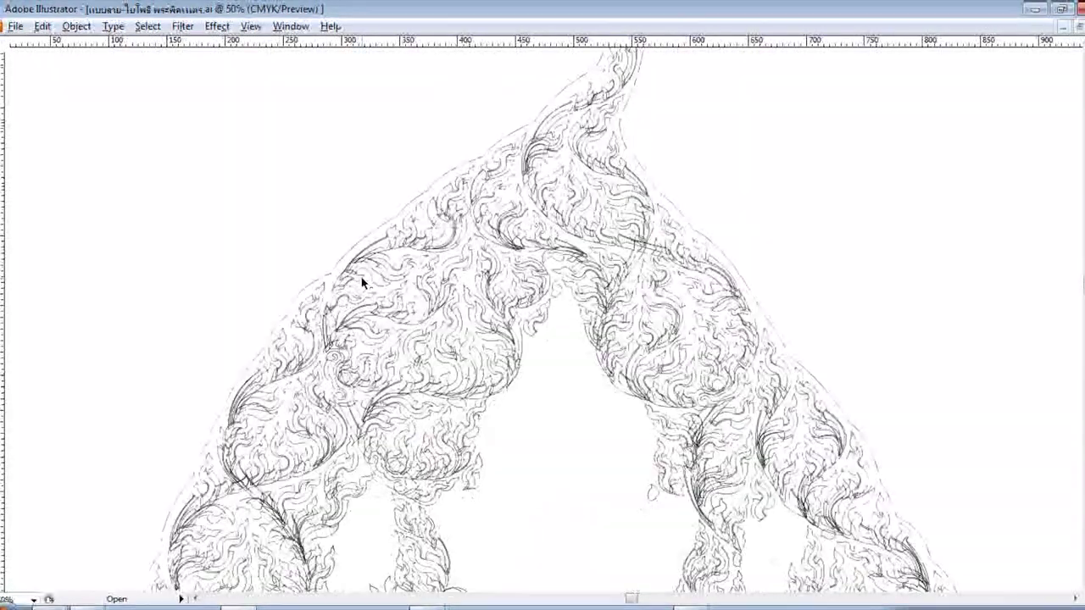
{"action": "scroll", "coordinate": [361, 283], "scroll_direction": "down", "scroll_amount": 3}
{"action": "scroll", "coordinate": [361, 283], "scroll_direction": "down", "scroll_amount": 3}
{"action": "scroll", "coordinate": [361, 283], "scroll_direction": "down", "scroll_amount": 3}
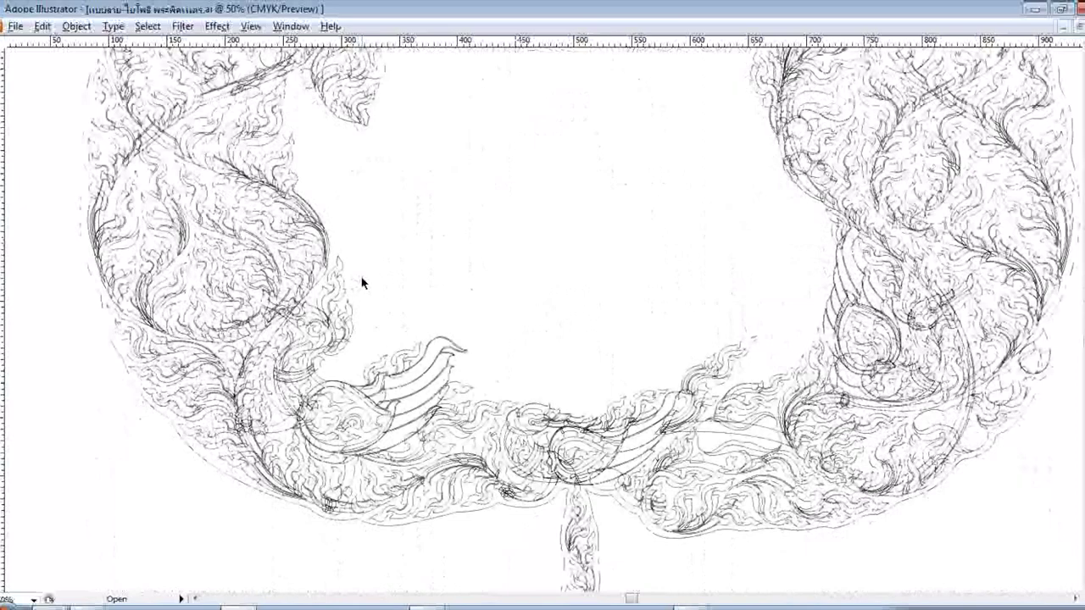
{"action": "scroll", "coordinate": [361, 283], "scroll_direction": "down", "scroll_amount": 1}
{"action": "key", "text": "ctrl+plus"}
{"action": "key", "text": "ctrl+plus"}
{"action": "key", "text": "ctrl+plus"}
{"action": "left_click_drag", "start_coordinate": [21, 145], "coordinate": [72, 186]}
{"action": "key", "text": "Tab"}
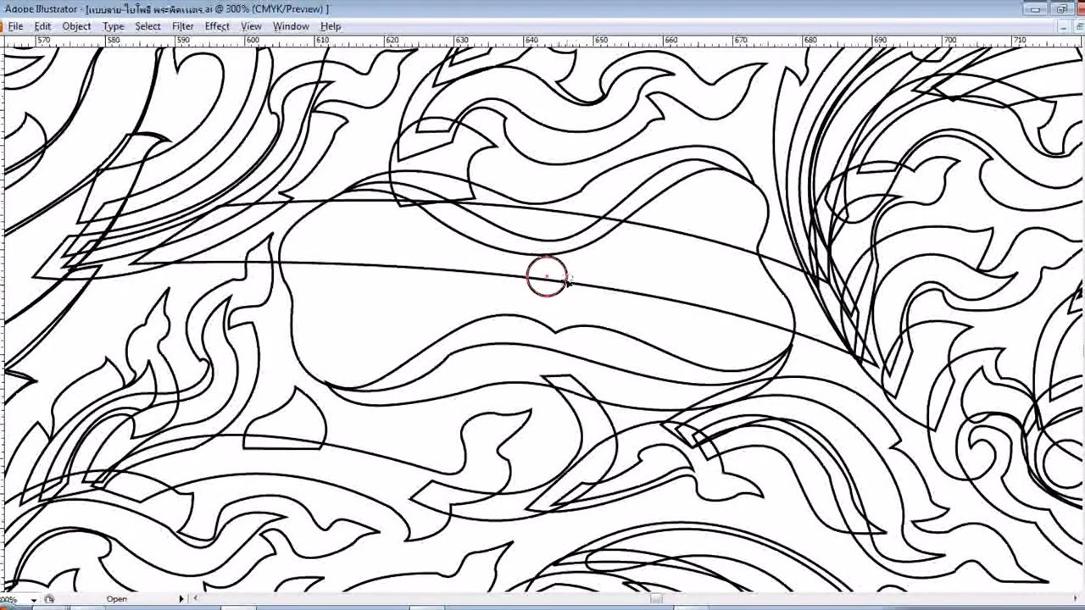
{"action": "left_click_drag", "start_coordinate": [551, 281], "coordinate": [589, 301]}
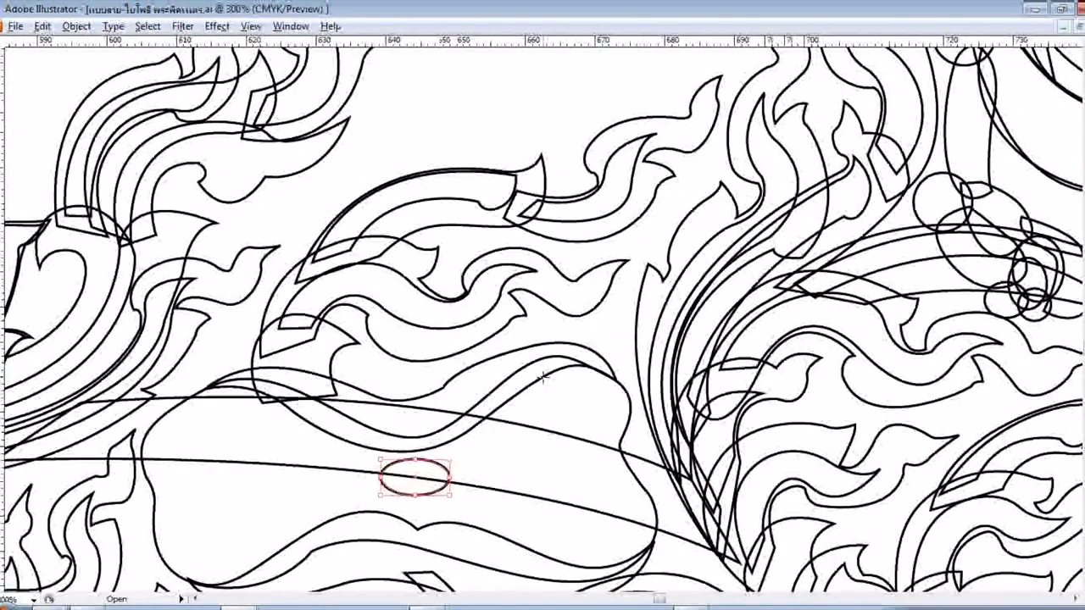
- Trace the right petal from the oval to its tip and along its lower edge
{"action": "scroll", "coordinate": [418, 440], "scroll_direction": "down", "scroll_amount": 2}
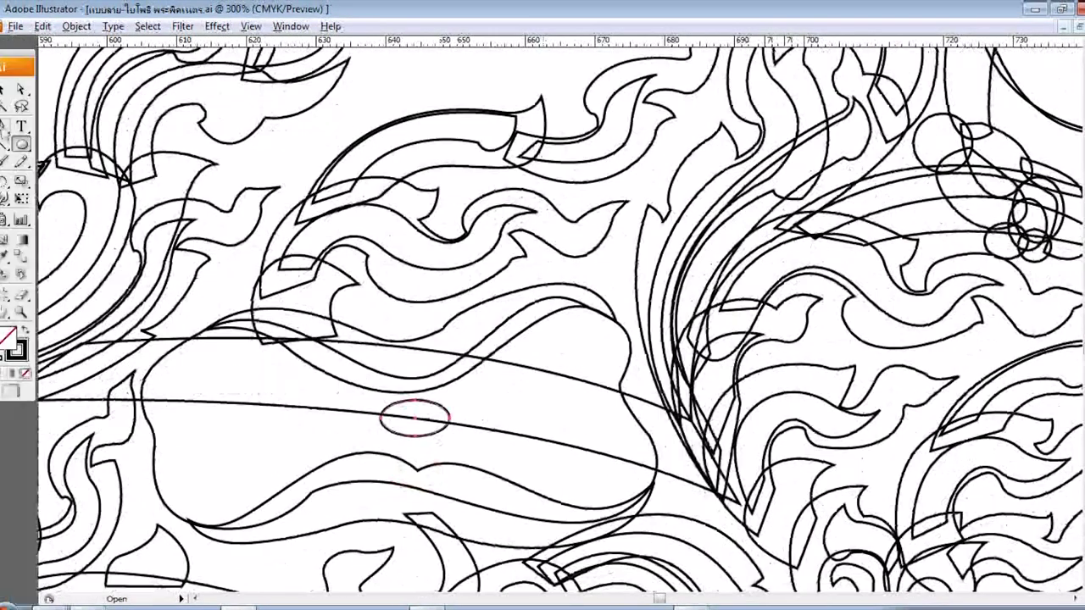
{"action": "left_click_drag", "start_coordinate": [613, 320], "coordinate": [655, 363]}
{"action": "left_click", "coordinate": [616, 393]}
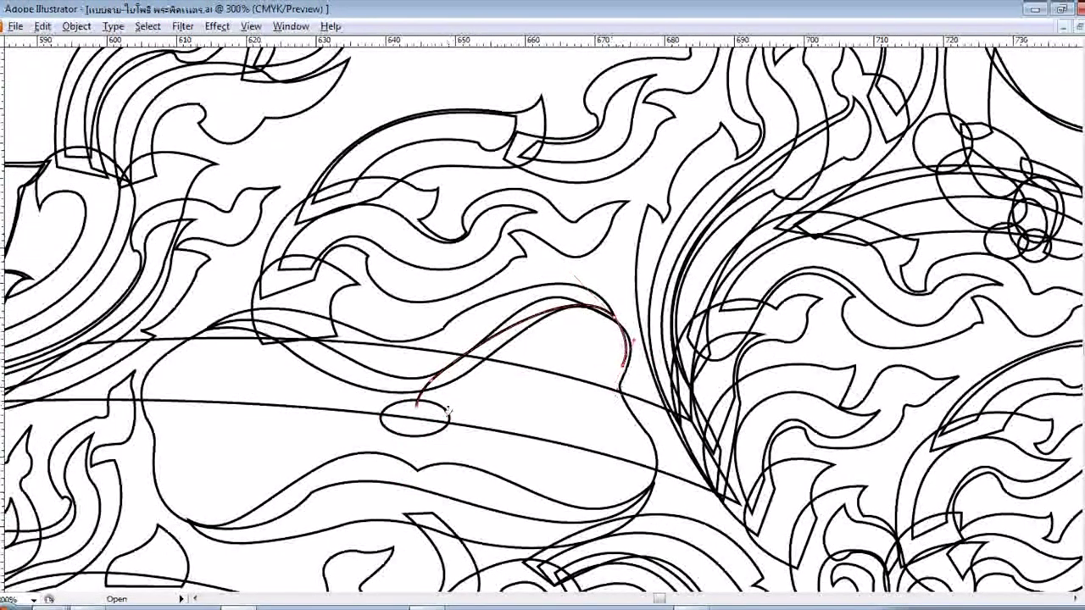
{"action": "mouse_move", "coordinate": [415, 405]}
{"action": "left_mouse_down"}
{"action": "mouse_move", "coordinate": [464, 394]}
{"action": "mouse_move", "coordinate": [619, 425]}
{"action": "left_mouse_up"}
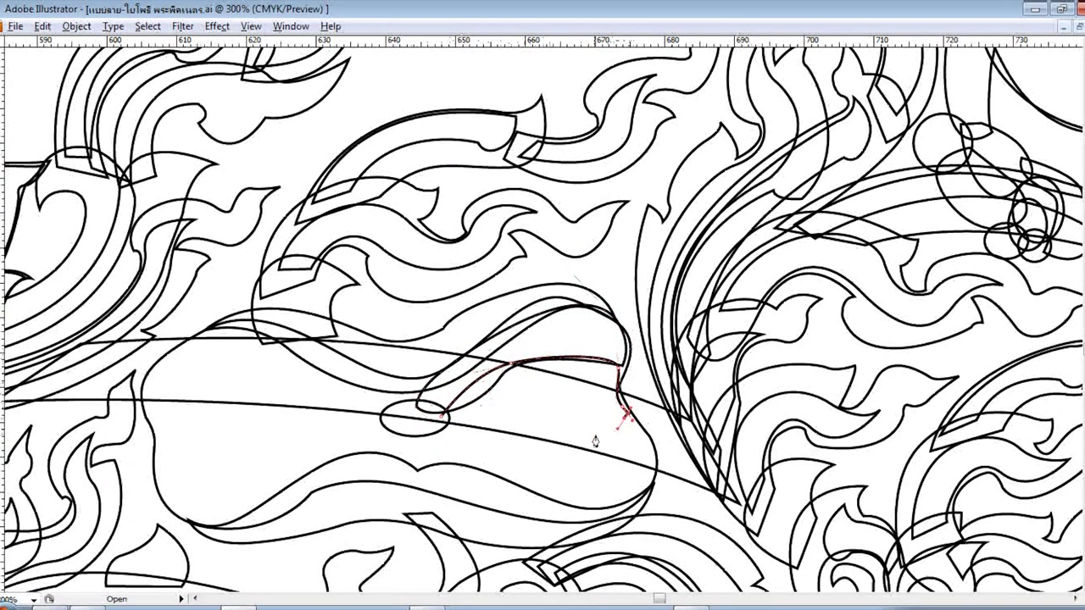
{"action": "left_click_drag", "start_coordinate": [619, 427], "coordinate": [439, 434]}
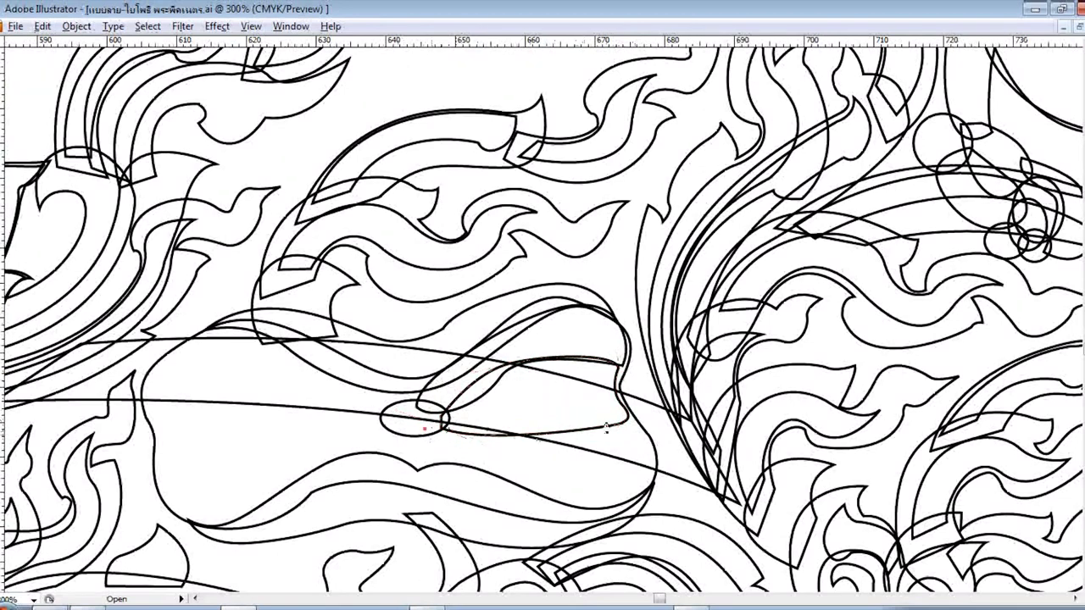
{"action": "left_click_drag", "start_coordinate": [530, 432], "coordinate": [644, 437]}
{"action": "scroll", "coordinate": [644, 437], "scroll_direction": "down", "scroll_amount": 1}
{"action": "left_click_drag", "start_coordinate": [644, 397], "coordinate": [428, 394]}
{"action": "scroll", "coordinate": [486, 389], "scroll_direction": "down", "scroll_amount": 1}
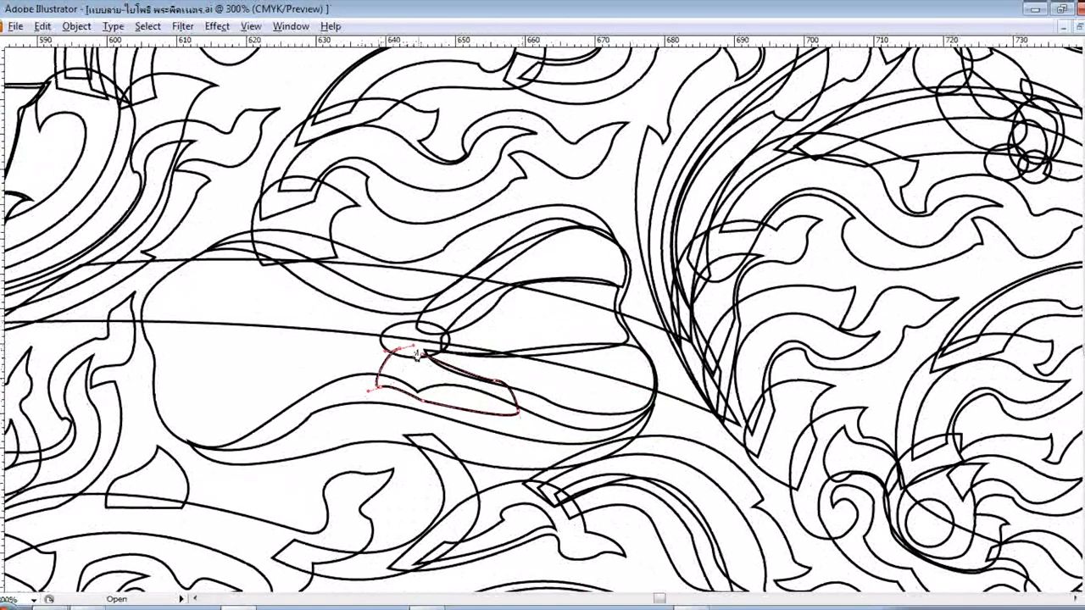
- Trace the small petal below the oval and the left petal outline freehand
{"action": "mouse_move", "coordinate": [385, 339]}
{"action": "left_mouse_down"}
{"action": "mouse_move", "coordinate": [362, 306]}
{"action": "mouse_move", "coordinate": [430, 310]}
{"action": "left_mouse_up"}
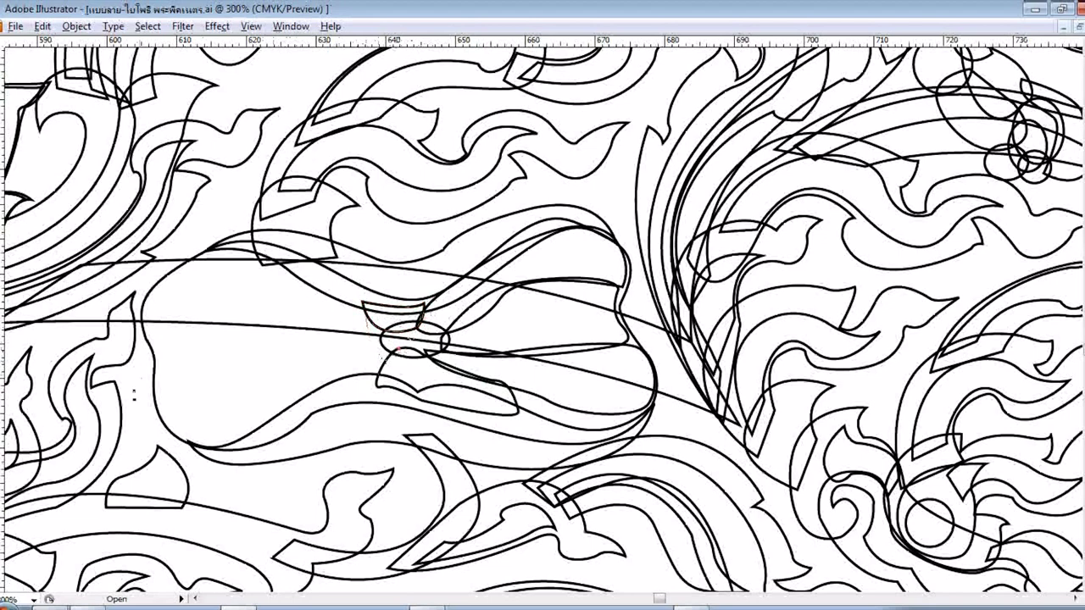
{"action": "mouse_move", "coordinate": [258, 398]}
{"action": "left_mouse_down"}
{"action": "mouse_move", "coordinate": [182, 412]}
{"action": "mouse_move", "coordinate": [219, 455]}
{"action": "mouse_move", "coordinate": [374, 386]}
{"action": "left_mouse_up"}
{"action": "mouse_move", "coordinate": [161, 365]}
{"action": "left_mouse_down"}
{"action": "mouse_move", "coordinate": [180, 428]}
{"action": "mouse_move", "coordinate": [385, 343]}
{"action": "left_mouse_up"}
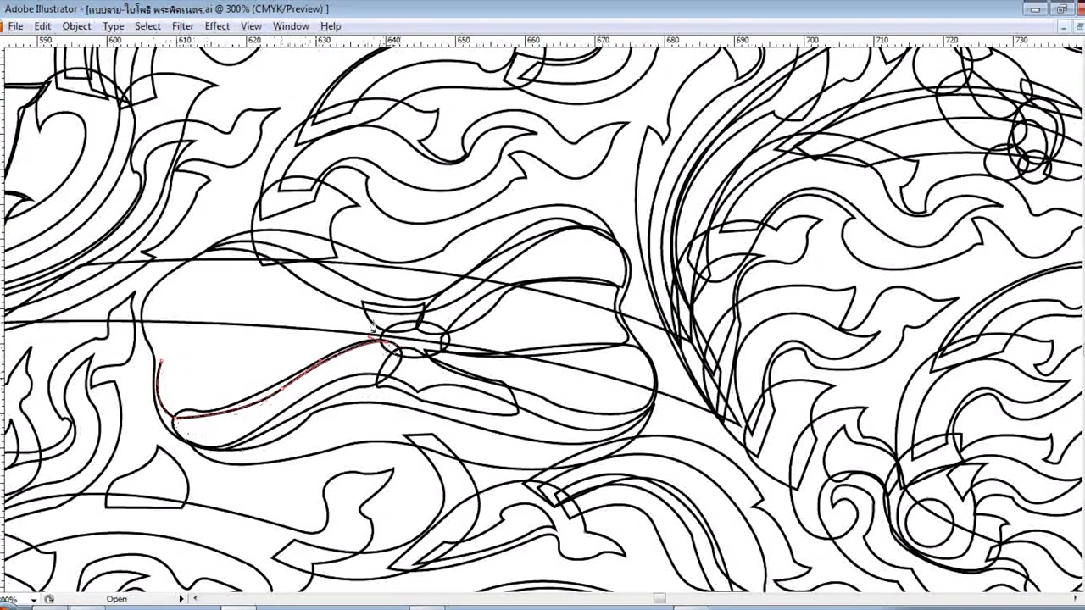
{"action": "left_click_drag", "start_coordinate": [245, 352], "coordinate": [170, 349]}
{"action": "mouse_move", "coordinate": [144, 307]}
{"action": "left_mouse_down"}
{"action": "mouse_move", "coordinate": [146, 347]}
{"action": "mouse_move", "coordinate": [337, 306]}
{"action": "mouse_move", "coordinate": [384, 326]}
{"action": "left_mouse_up"}
{"action": "mouse_move", "coordinate": [149, 310]}
{"action": "left_mouse_down"}
{"action": "mouse_move", "coordinate": [254, 269]}
{"action": "mouse_move", "coordinate": [383, 307]}
{"action": "left_mouse_up"}
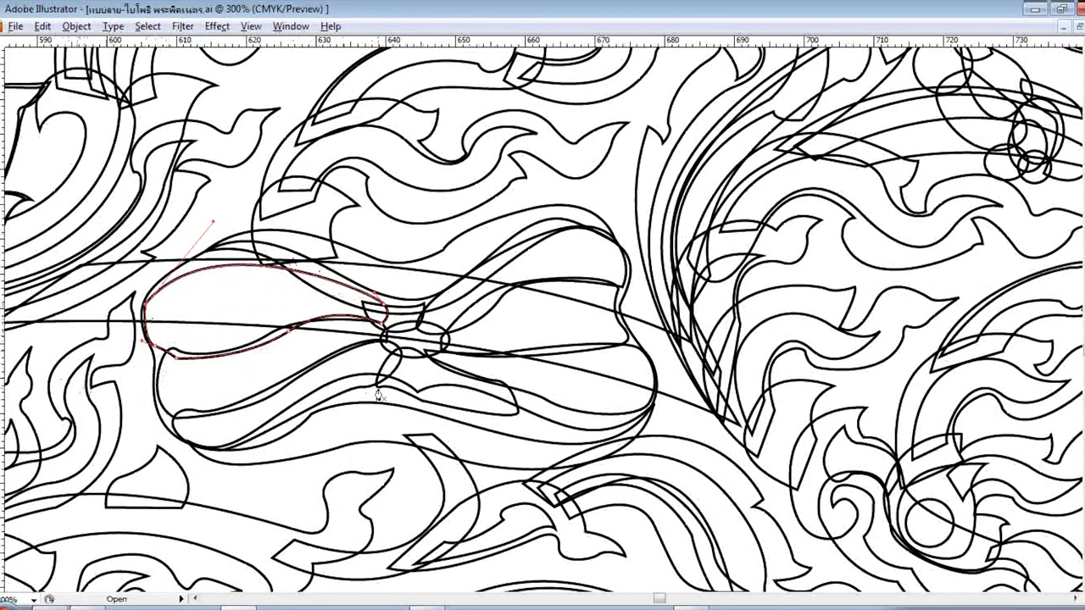
{"action": "key", "text": "ctrl+plus"}
{"action": "key", "text": "ctrl+plus"}
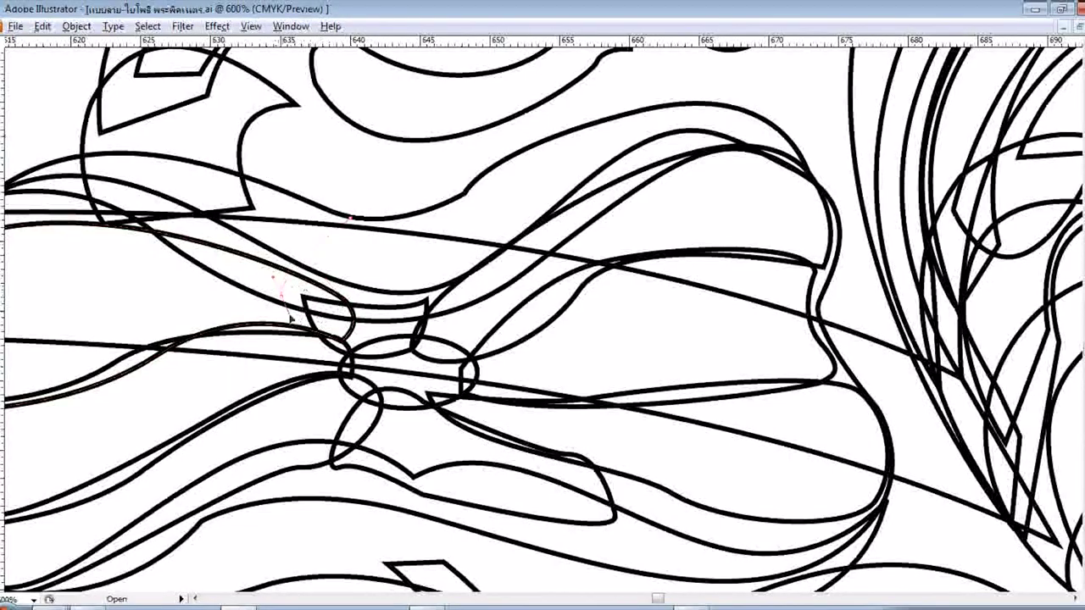
- Trace the upper petal outline and the upper-left petal arc toward the flower centre
{"action": "scroll", "coordinate": [472, 328], "scroll_direction": "up", "scroll_amount": 1}
{"action": "mouse_move", "coordinate": [290, 317]}
{"action": "left_mouse_down"}
{"action": "mouse_move", "coordinate": [479, 313]}
{"action": "mouse_move", "coordinate": [448, 280]}
{"action": "left_mouse_up"}
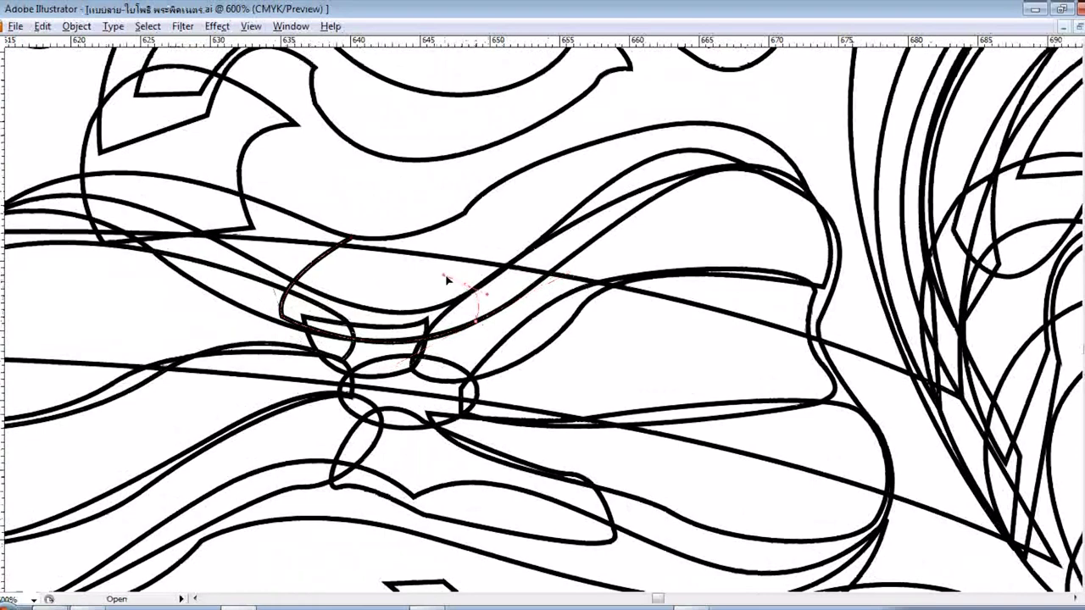
{"action": "scroll", "coordinate": [494, 276], "scroll_direction": "up", "scroll_amount": 3}
{"action": "mouse_move", "coordinate": [574, 250]}
{"action": "left_mouse_down"}
{"action": "mouse_move", "coordinate": [630, 270]}
{"action": "mouse_move", "coordinate": [466, 269]}
{"action": "left_mouse_up"}
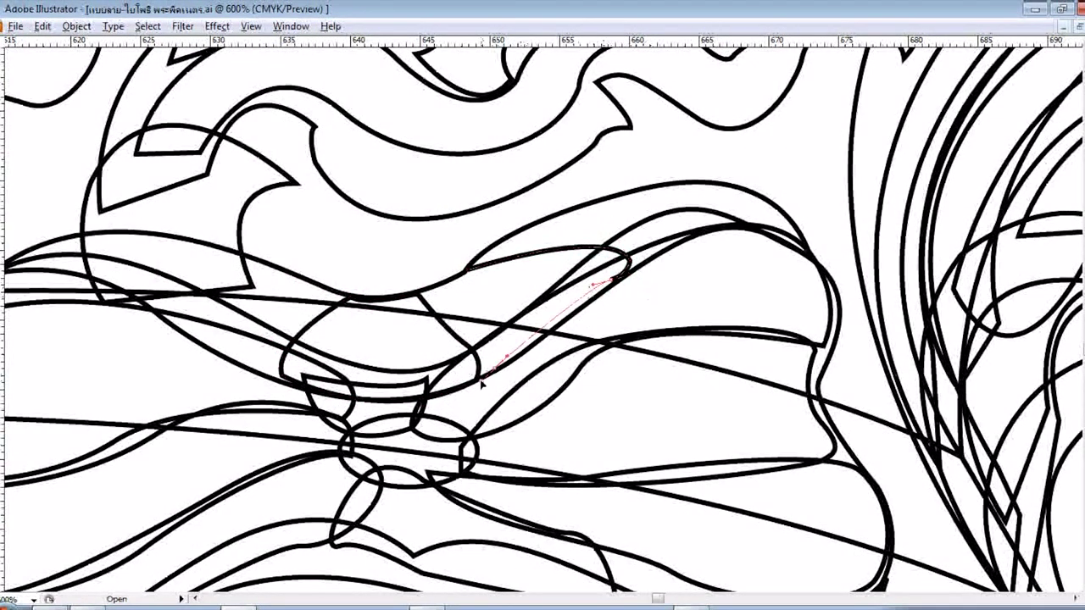
{"action": "scroll", "coordinate": [491, 337], "scroll_direction": "up", "scroll_amount": 4}
{"action": "scroll", "coordinate": [491, 338], "scroll_direction": "down", "scroll_amount": 3}
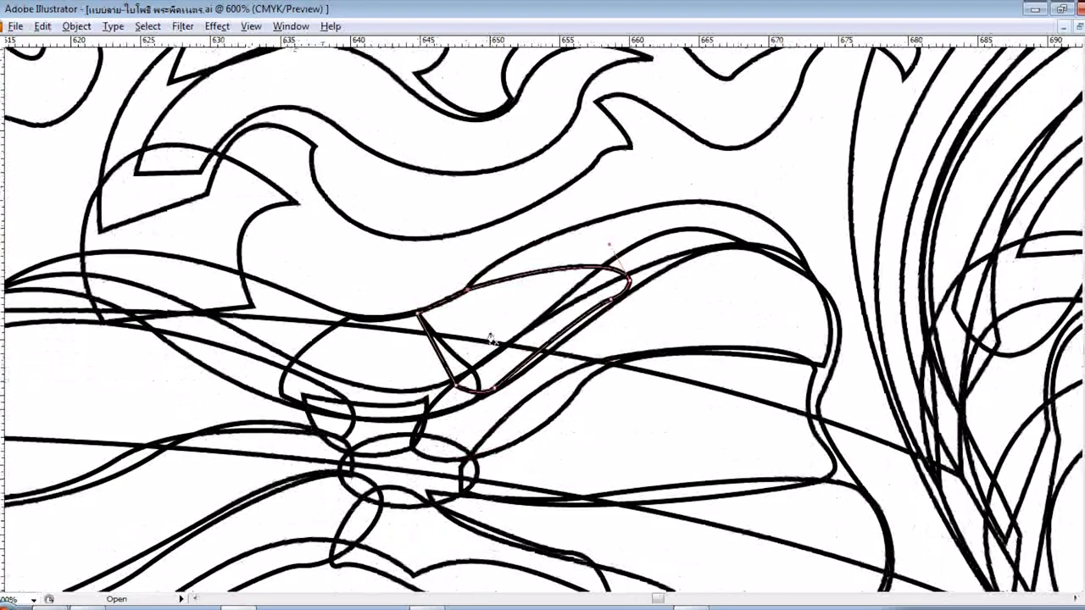
{"action": "scroll", "coordinate": [491, 337], "scroll_direction": "left", "scroll_amount": 10}
{"action": "left_click_drag", "start_coordinate": [347, 307], "coordinate": [377, 341]}
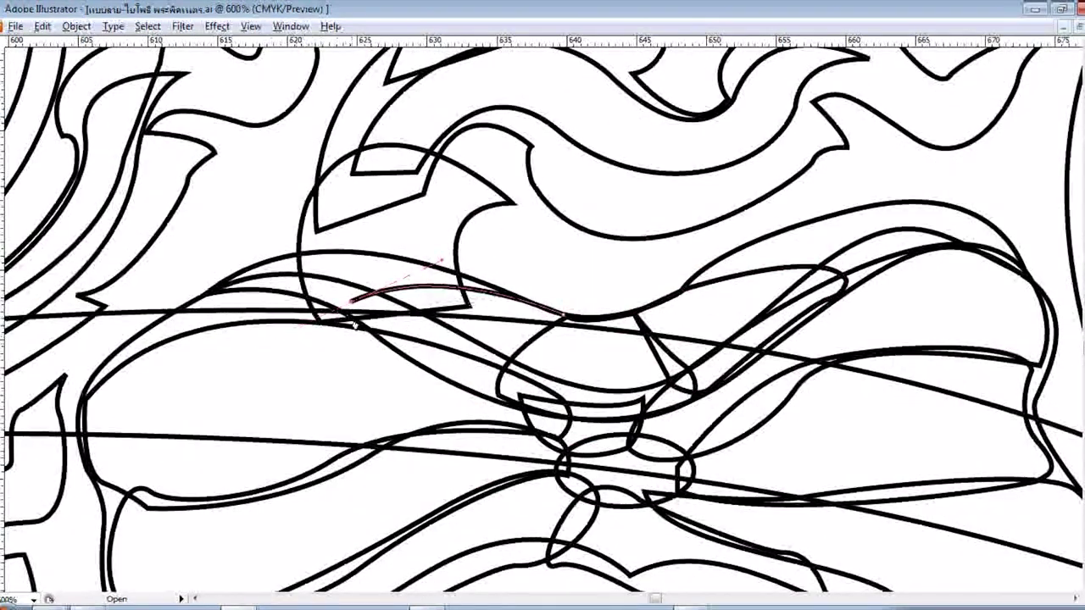
{"action": "left_click_drag", "start_coordinate": [493, 396], "coordinate": [499, 395]}
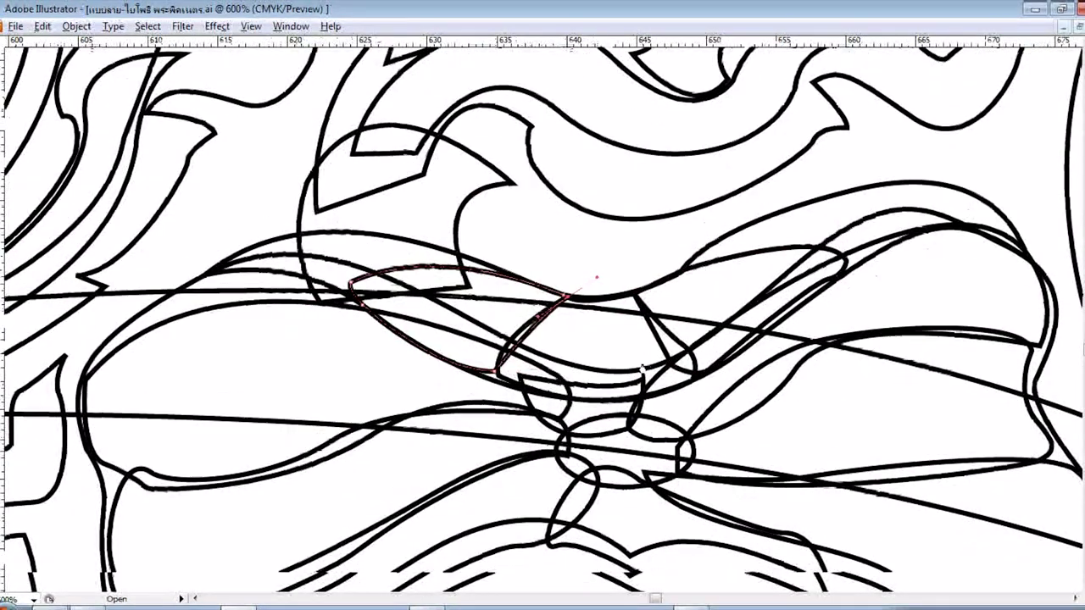
{"action": "scroll", "coordinate": [564, 317], "scroll_direction": "down", "scroll_amount": 5}
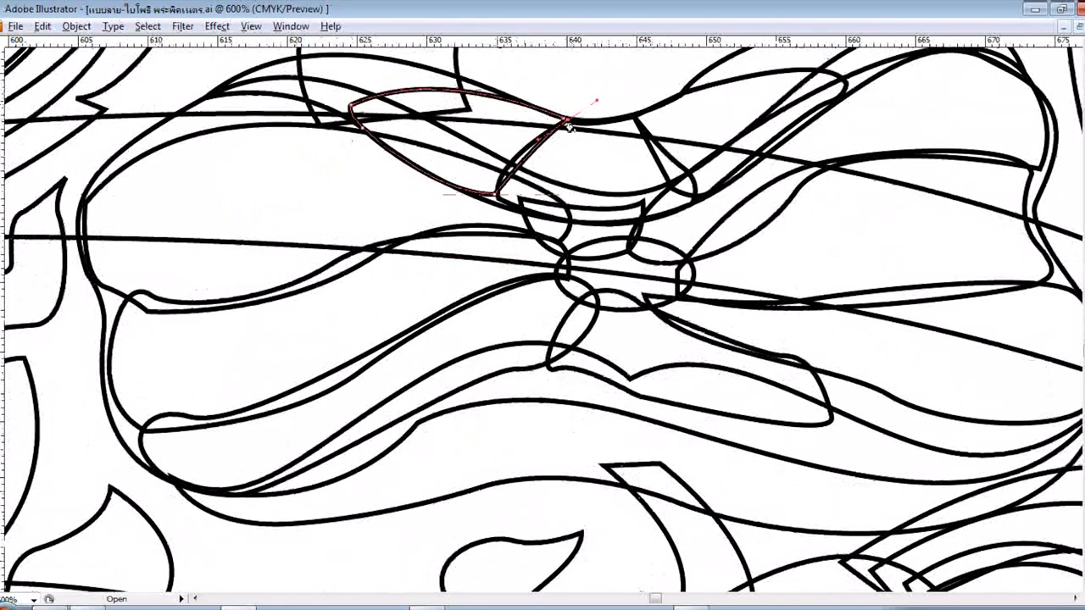
- Trace the lower petal's right side and close it back at its start
{"action": "key", "text": "v"}
{"action": "key", "text": "n"}
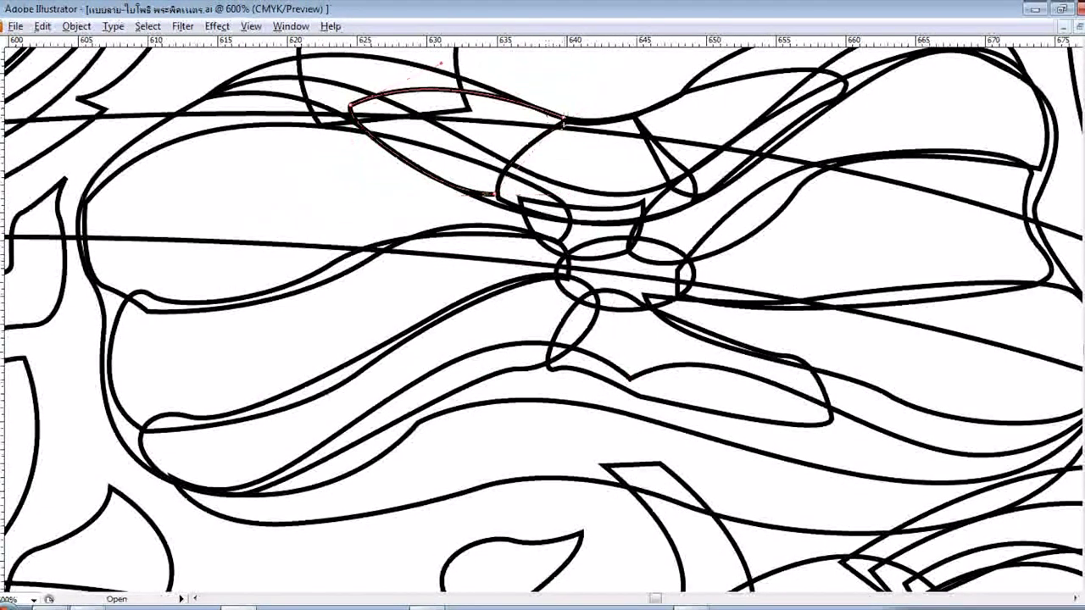
{"action": "scroll", "coordinate": [611, 171], "scroll_direction": "down", "scroll_amount": 1}
{"action": "scroll", "coordinate": [610, 172], "scroll_direction": "down", "scroll_amount": 2}
{"action": "left_click_drag", "start_coordinate": [630, 265], "coordinate": [778, 411]}
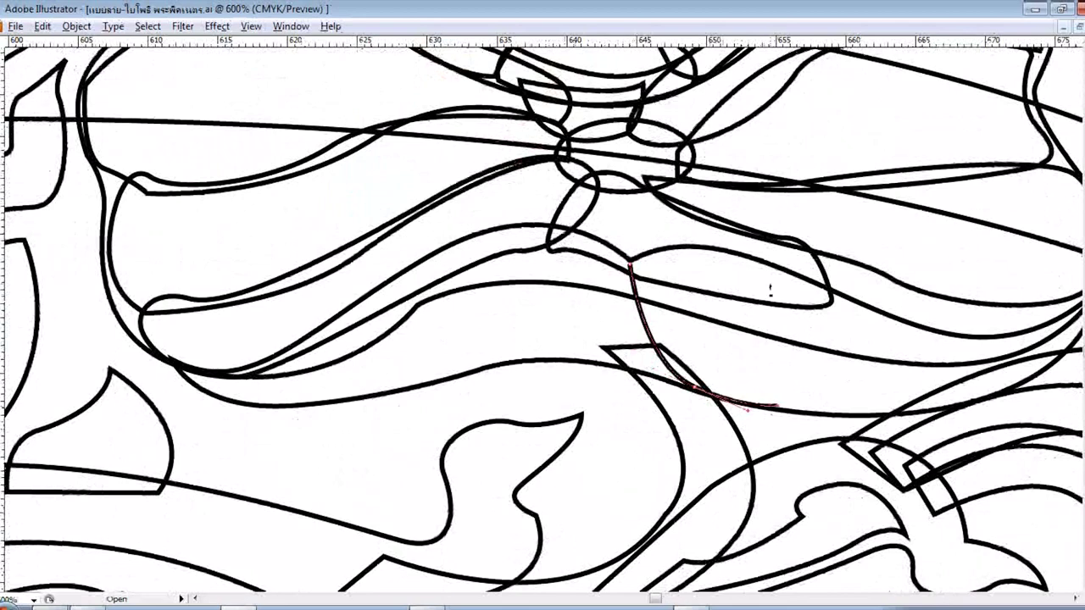
{"action": "left_click_drag", "start_coordinate": [843, 293], "coordinate": [840, 306]}
{"action": "left_click_drag", "start_coordinate": [631, 268], "coordinate": [515, 300]}
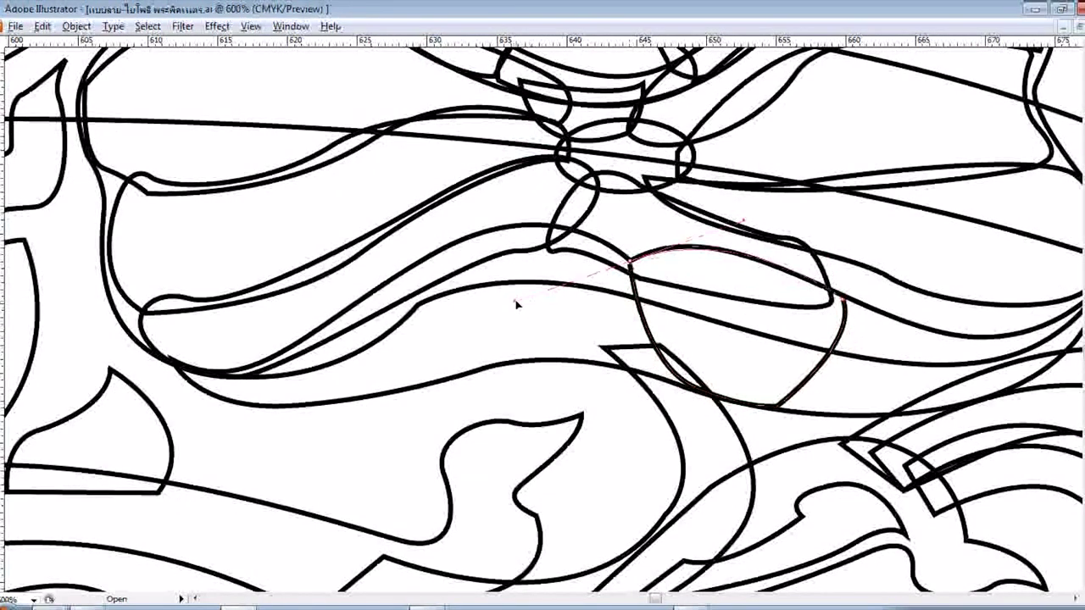
{"action": "left_click", "coordinate": [551, 317], "text": "ctrl"}
- Trace a closed curved outline along the lower band with a sharp corner anchor
{"action": "left_click_drag", "start_coordinate": [412, 332], "coordinate": [356, 310]}
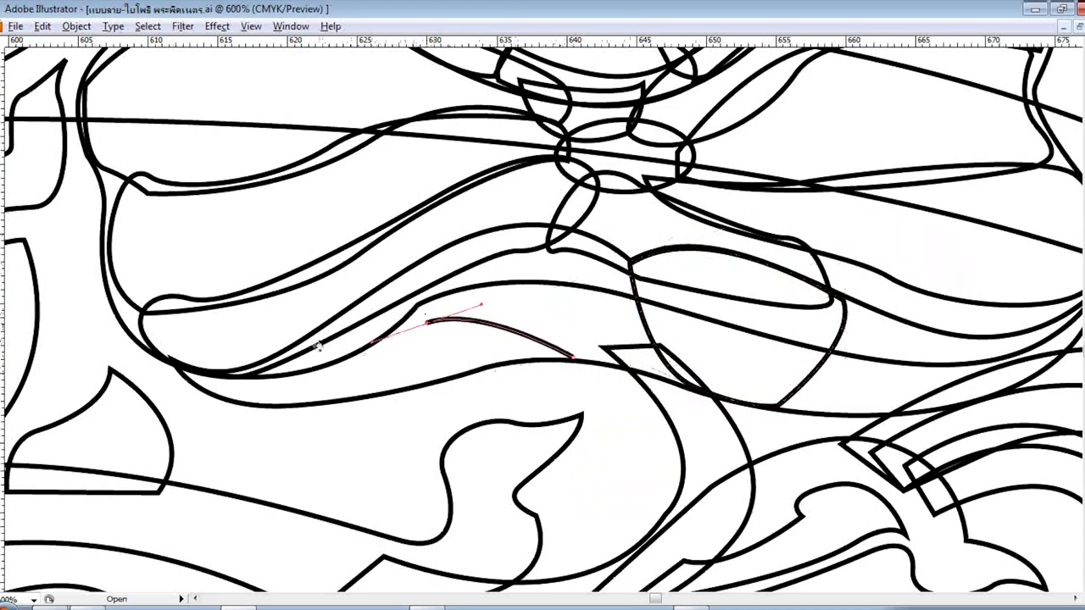
{"action": "left_click_drag", "start_coordinate": [629, 265], "coordinate": [726, 363]}
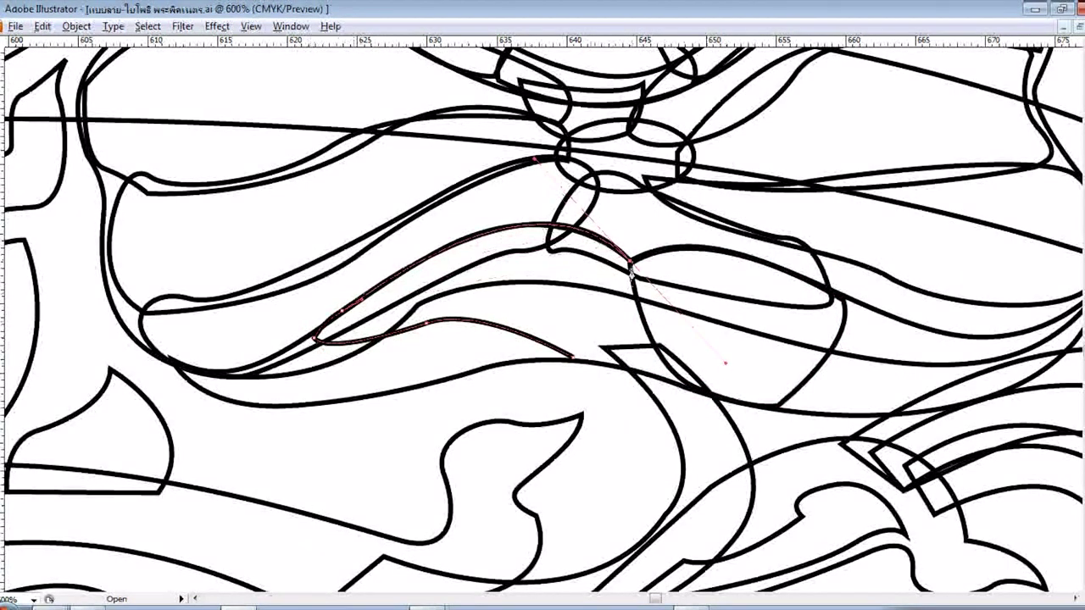
{"action": "left_click", "coordinate": [631, 266]}
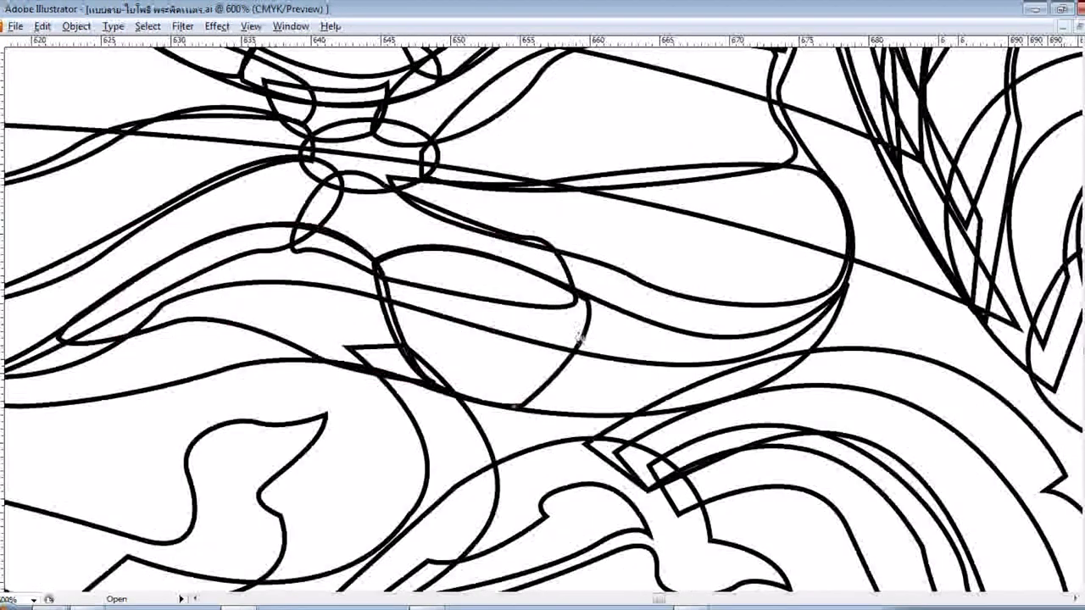
{"action": "left_click_drag", "start_coordinate": [512, 408], "coordinate": [695, 451]}
{"action": "scroll", "coordinate": [669, 391], "scroll_direction": "up", "scroll_amount": 3}
- Finish the current petal outline along the scanned curve and close it at its start
{"action": "scroll", "coordinate": [668, 390], "scroll_direction": "down", "scroll_amount": 5}
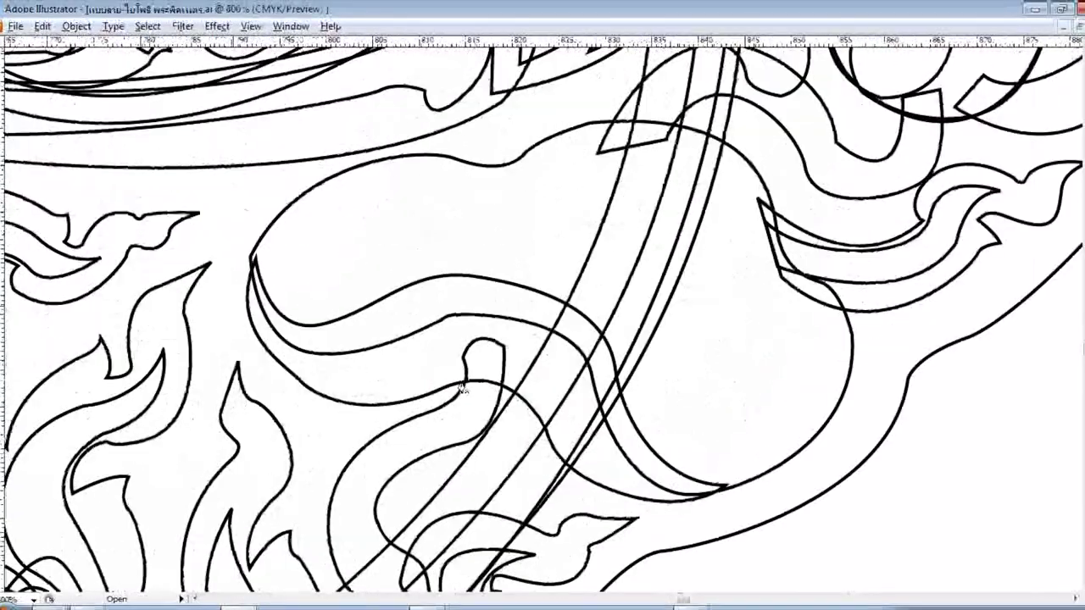
{"action": "left_click_drag", "start_coordinate": [632, 370], "coordinate": [614, 358]}
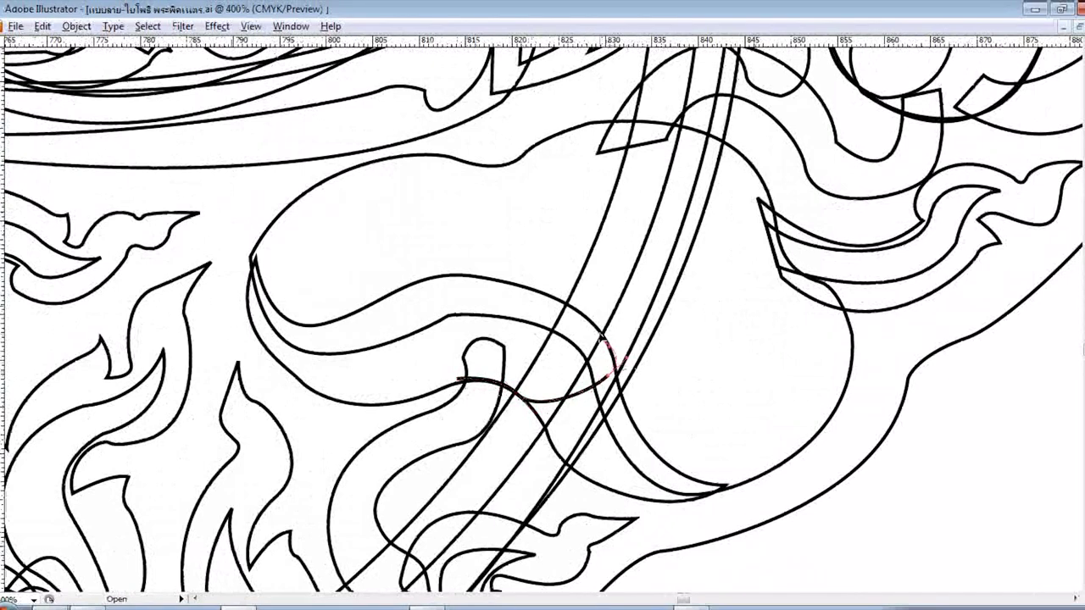
{"action": "left_click_drag", "start_coordinate": [428, 278], "coordinate": [415, 322]}
{"action": "left_click", "coordinate": [455, 376]}
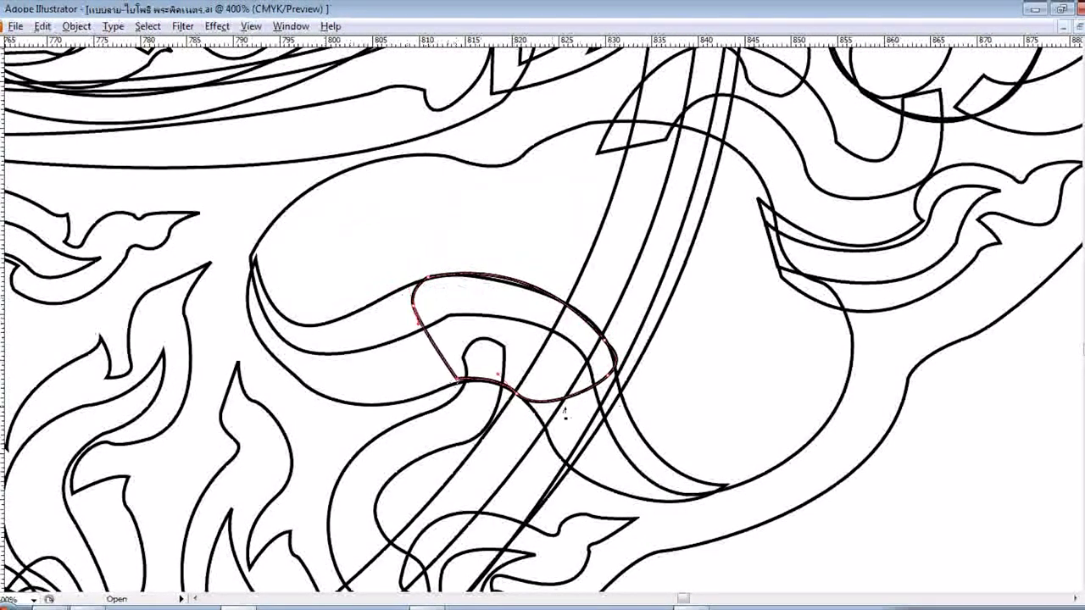
- Trace a closed curved outline around the next petal of the flower
{"action": "left_click", "coordinate": [542, 428]}
{"action": "left_click_drag", "start_coordinate": [661, 465], "coordinate": [739, 447]}
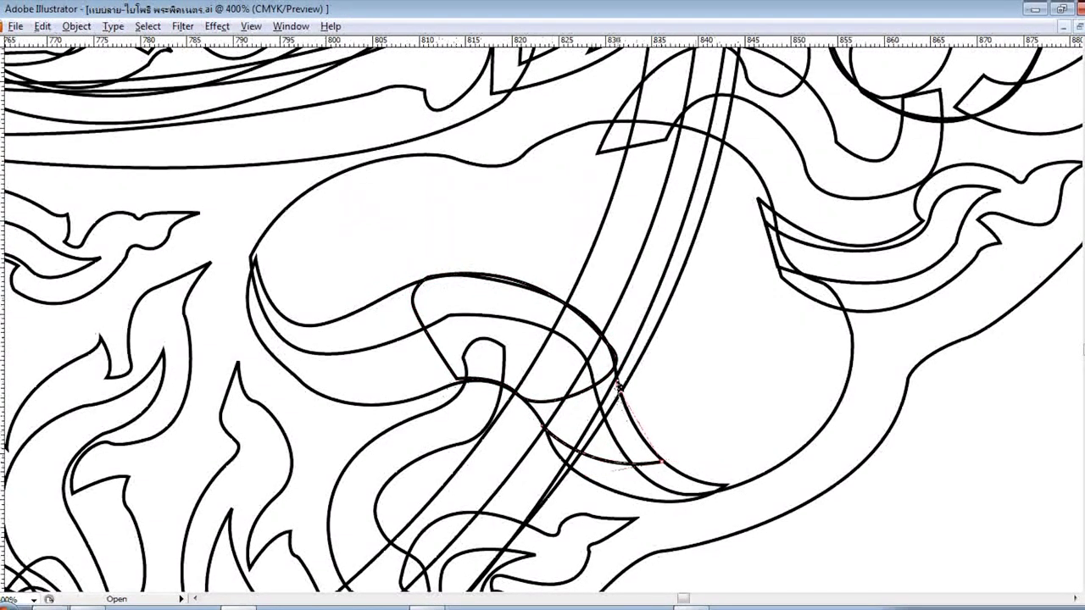
{"action": "left_click_drag", "start_coordinate": [508, 393], "coordinate": [513, 406]}
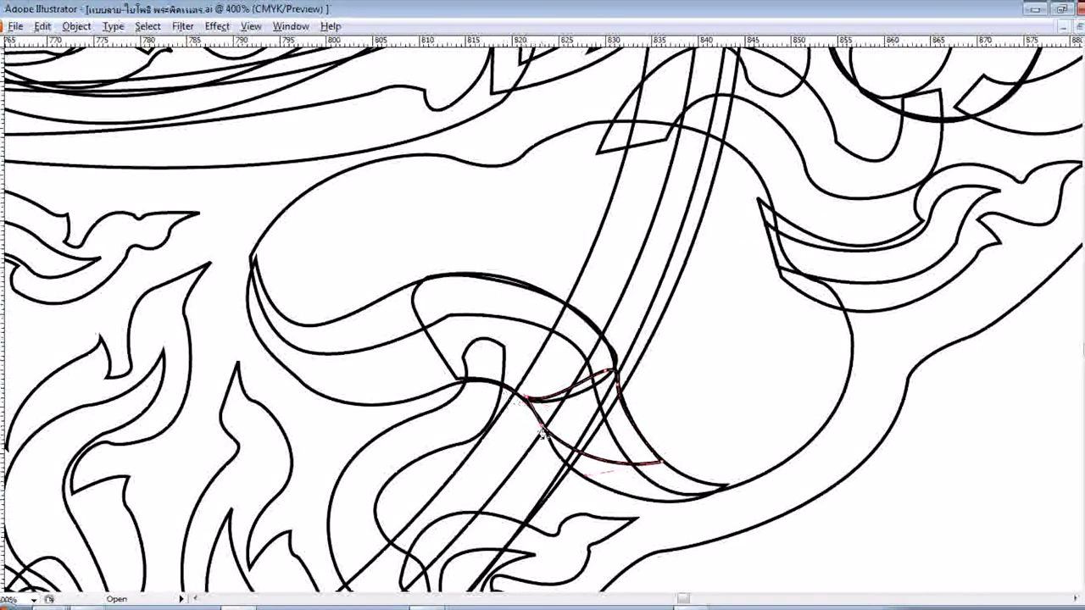
{"action": "left_click_drag", "start_coordinate": [408, 401], "coordinate": [463, 387]}
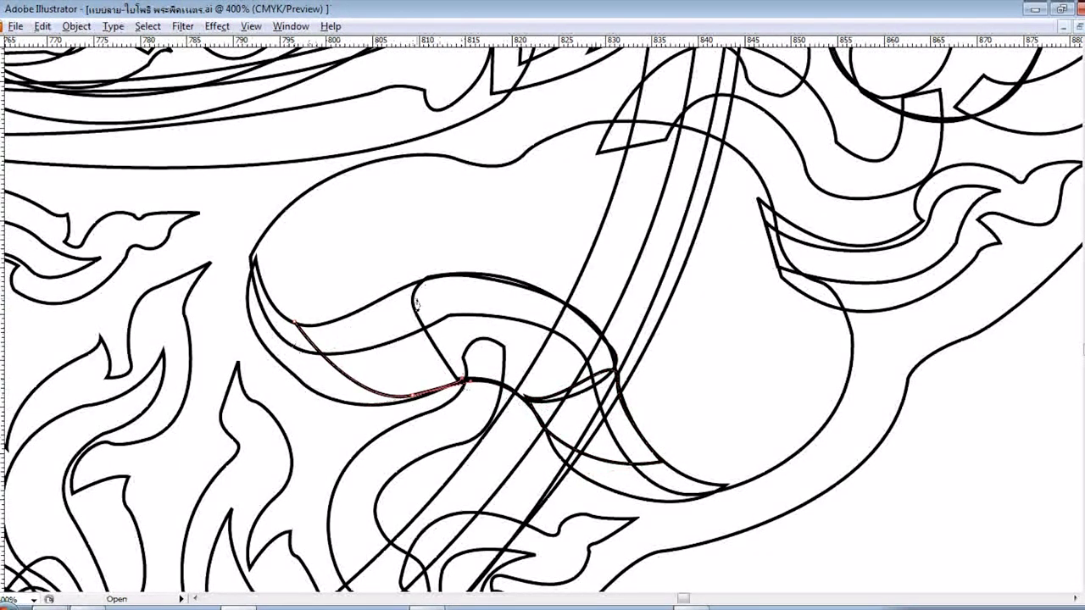
{"action": "scroll", "coordinate": [477, 339], "scroll_direction": "up", "scroll_amount": 2}
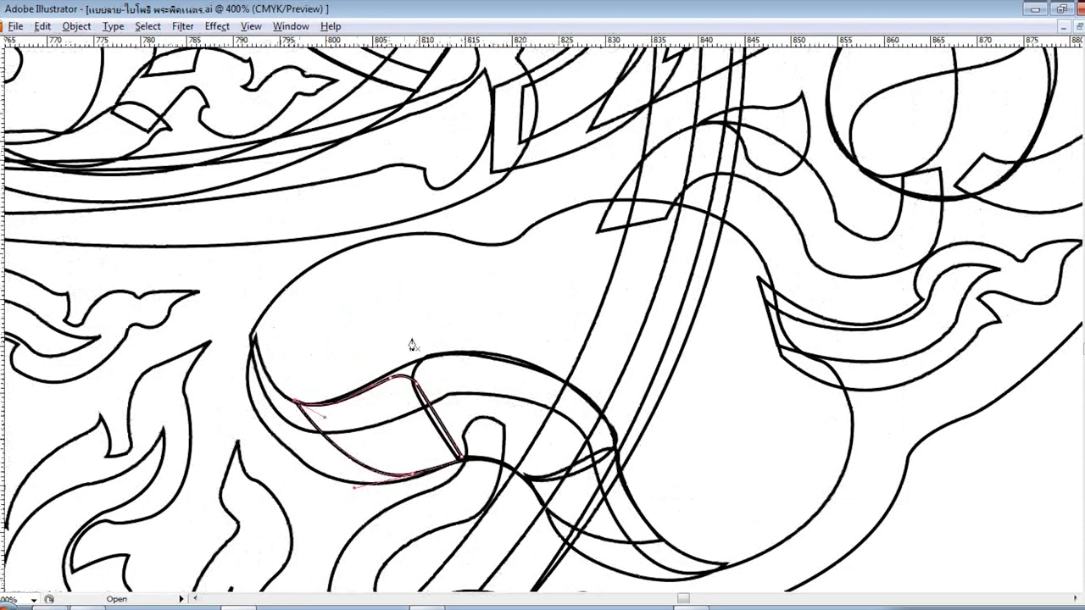
{"action": "scroll", "coordinate": [513, 309], "scroll_direction": "up", "scroll_amount": 1}
{"action": "left_click_drag", "start_coordinate": [605, 262], "coordinate": [618, 274]}
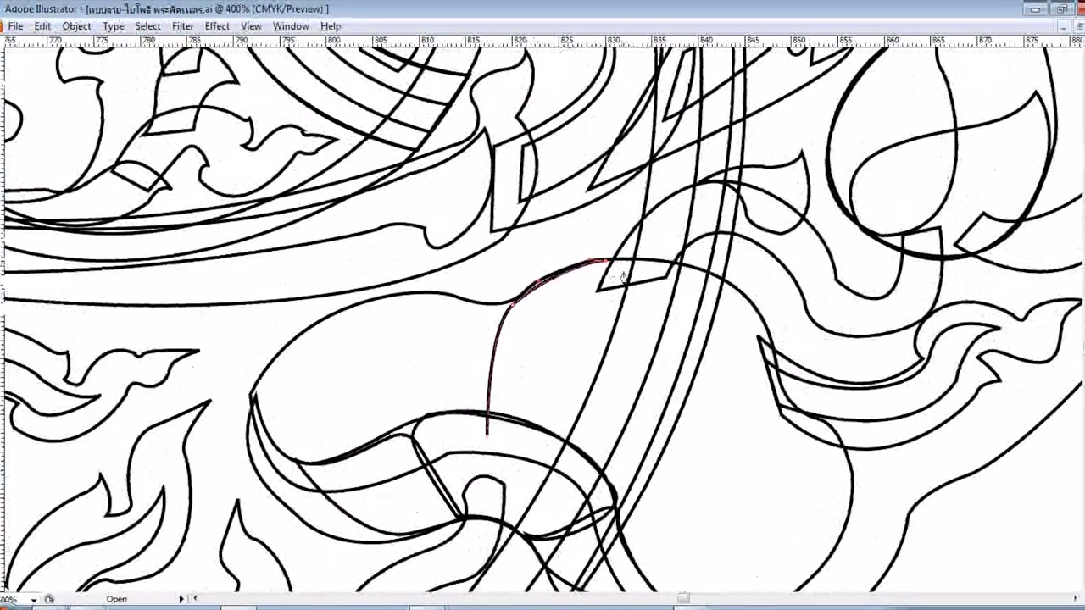
{"action": "left_click_drag", "start_coordinate": [550, 441], "coordinate": [581, 421]}
{"action": "left_click", "coordinate": [487, 437]}
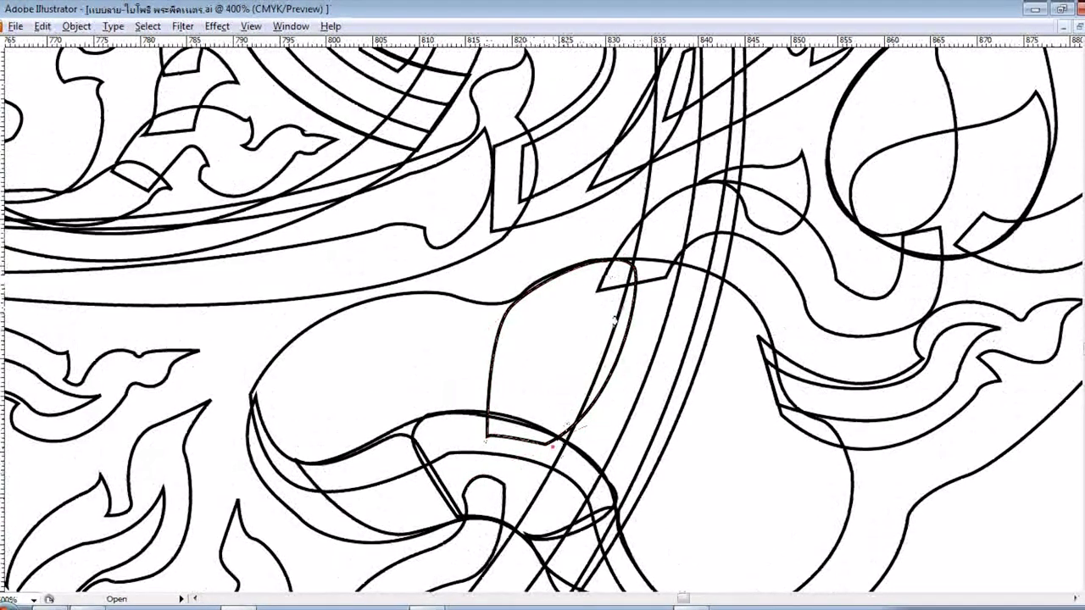
- Draw a curved path down the right petal's side, following the scan
{"action": "left_click_drag", "start_coordinate": [756, 337], "coordinate": [731, 346]}
{"action": "scroll", "coordinate": [731, 347], "scroll_direction": "down", "scroll_amount": 1}
{"action": "left_click_drag", "start_coordinate": [589, 437], "coordinate": [555, 416]}
{"action": "scroll", "coordinate": [555, 415], "scroll_direction": "down", "scroll_amount": 1}
{"action": "left_click_drag", "start_coordinate": [756, 280], "coordinate": [760, 288]}
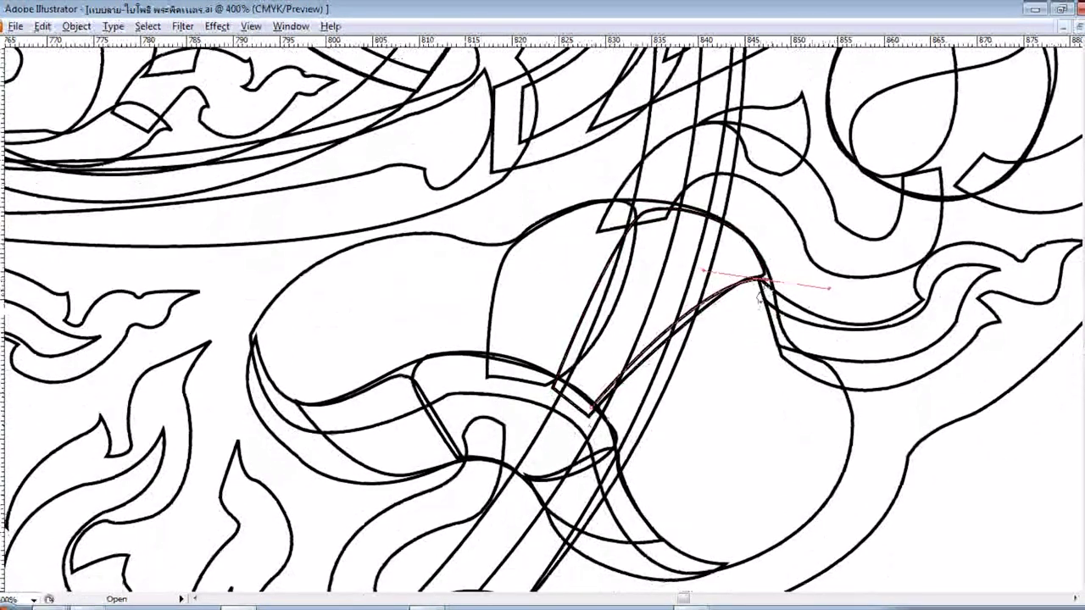
{"action": "left_click_drag", "start_coordinate": [777, 346], "coordinate": [793, 355]}
{"action": "left_click_drag", "start_coordinate": [605, 445], "coordinate": [595, 417]}
{"action": "scroll", "coordinate": [603, 445], "scroll_direction": "down", "scroll_amount": 1}
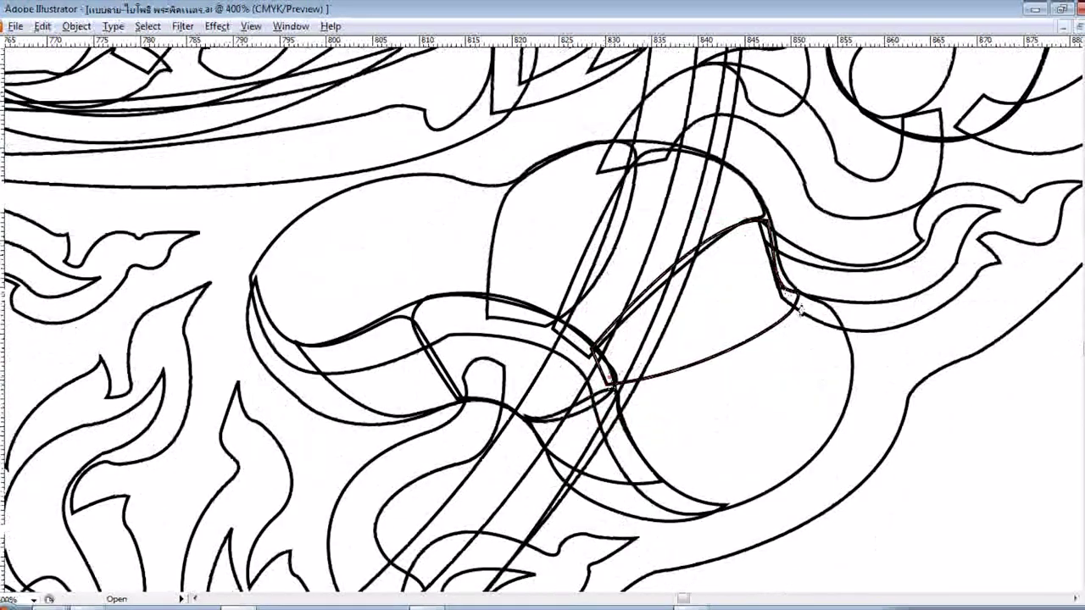
{"action": "left_click_drag", "start_coordinate": [837, 395], "coordinate": [826, 419]}
{"action": "scroll", "coordinate": [826, 418], "scroll_direction": "down", "scroll_amount": 1}
{"action": "left_click_drag", "start_coordinate": [610, 356], "coordinate": [564, 359]}
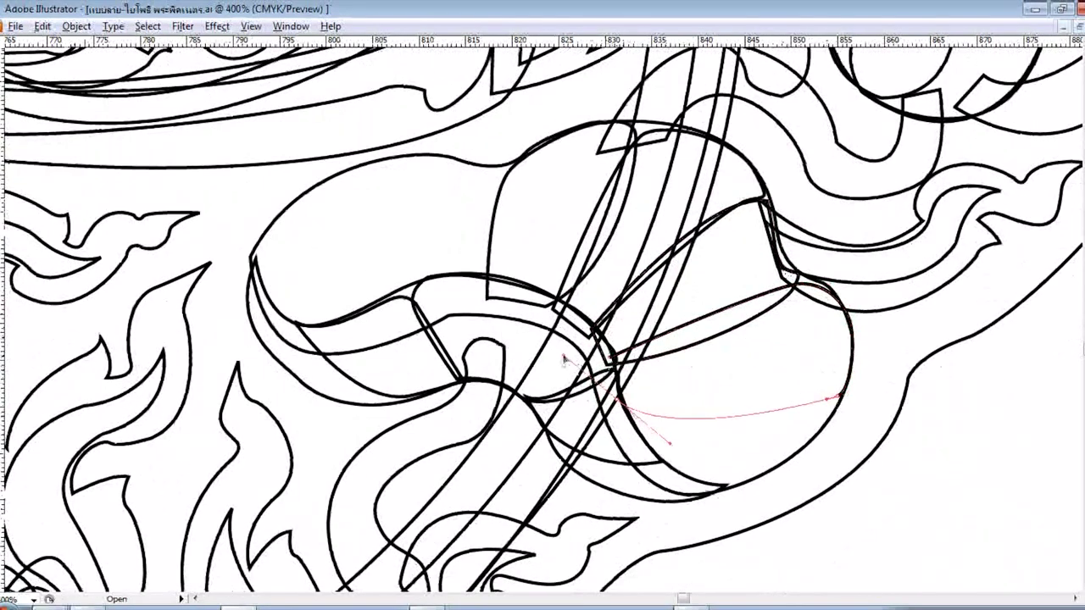
{"action": "scroll", "coordinate": [610, 364], "scroll_direction": "down", "scroll_amount": 1}
{"action": "scroll", "coordinate": [623, 344], "scroll_direction": "up", "scroll_amount": 2}
- Close an outline around the top petal and begin outlining the leftmost petal
{"action": "left_click", "coordinate": [491, 282]}
{"action": "left_click_drag", "start_coordinate": [415, 158], "coordinate": [392, 164]}
{"action": "left_click", "coordinate": [489, 295]}
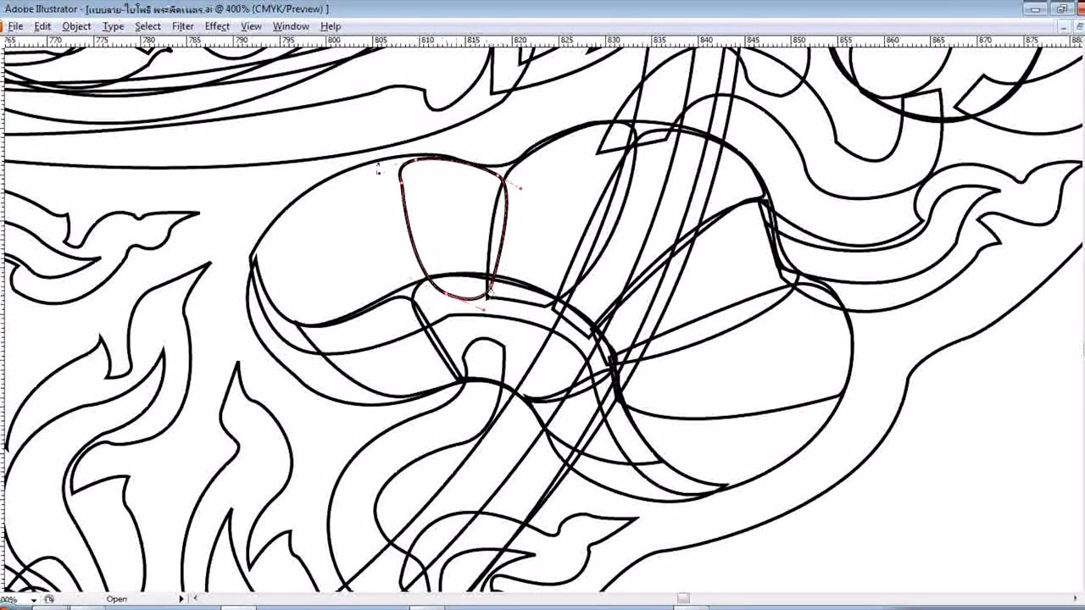
{"action": "left_click", "coordinate": [431, 281]}
{"action": "left_click", "coordinate": [404, 181]}
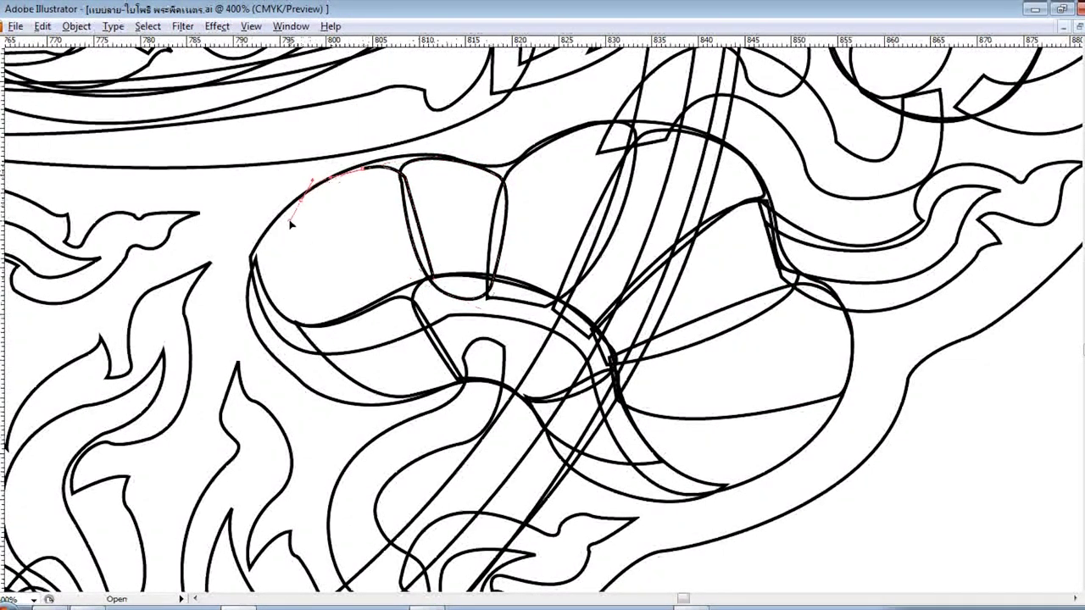
{"action": "left_click", "coordinate": [391, 302]}
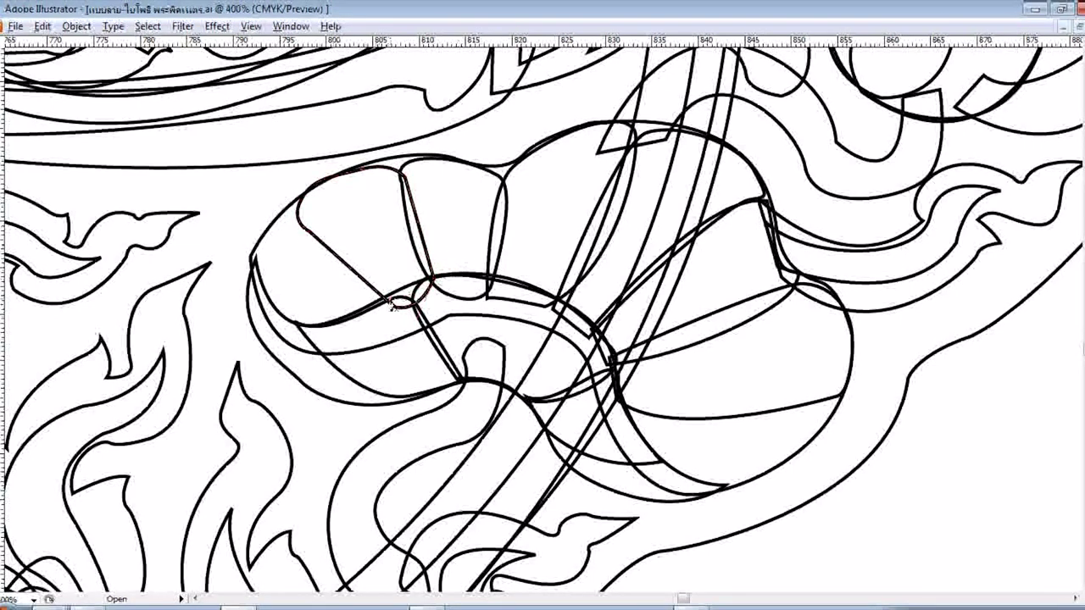
{"action": "left_click_drag", "start_coordinate": [273, 229], "coordinate": [271, 229]}
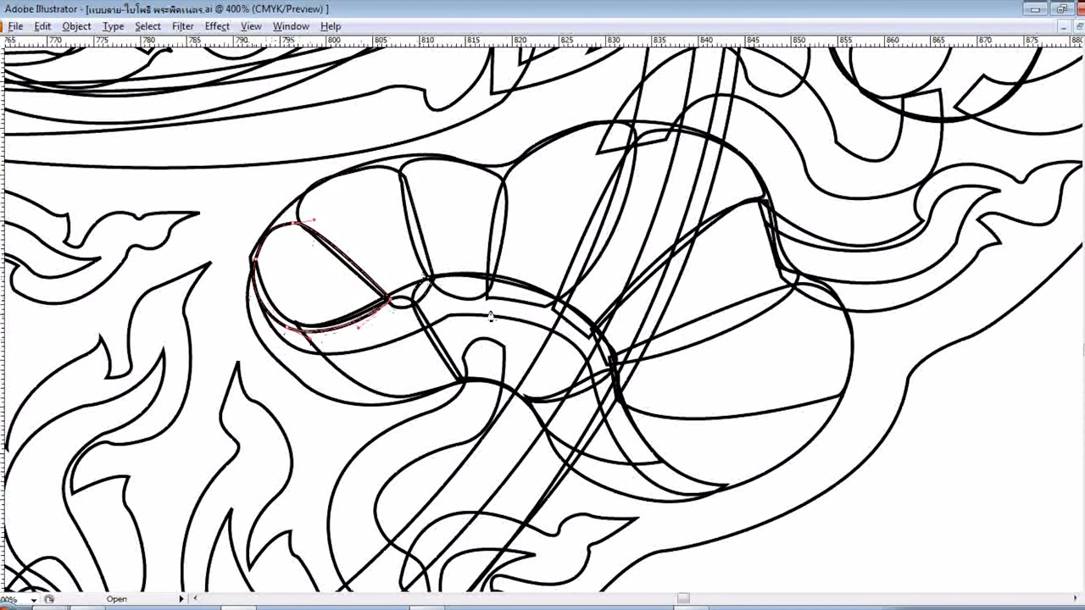
{"action": "key", "text": "ctrl+minus"}
{"action": "key", "text": "ctrl+minus"}
{"action": "key", "text": "ctrl+minus"}
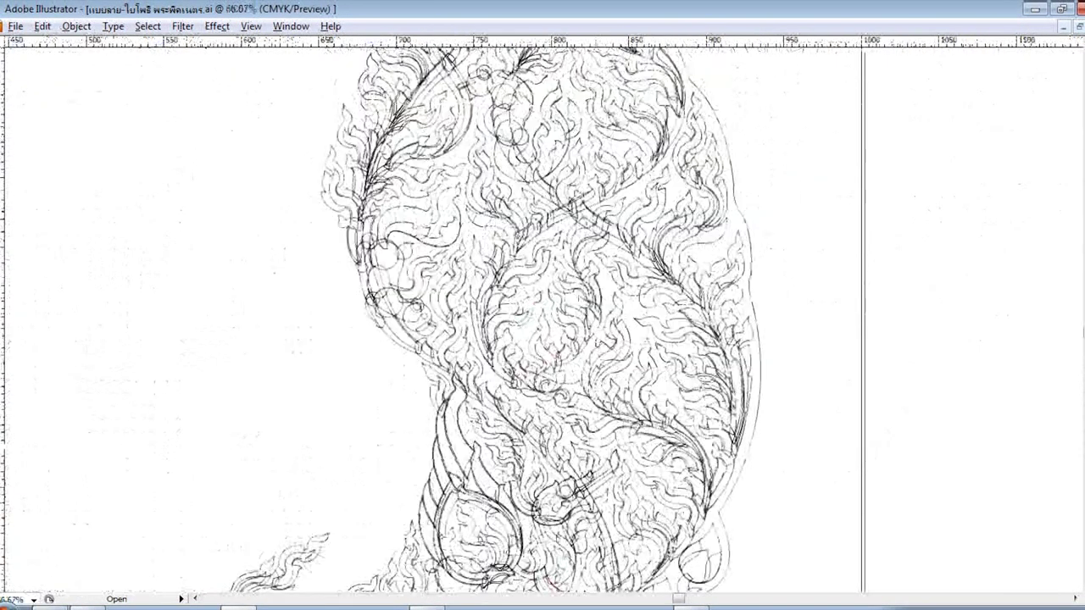
- Zoom in on a flame leaf and trace it as a closed outline
{"action": "key", "text": "ctrl+minus"}
{"action": "key", "text": "ctrl+plus"}
{"action": "key", "text": "ctrl+plus"}
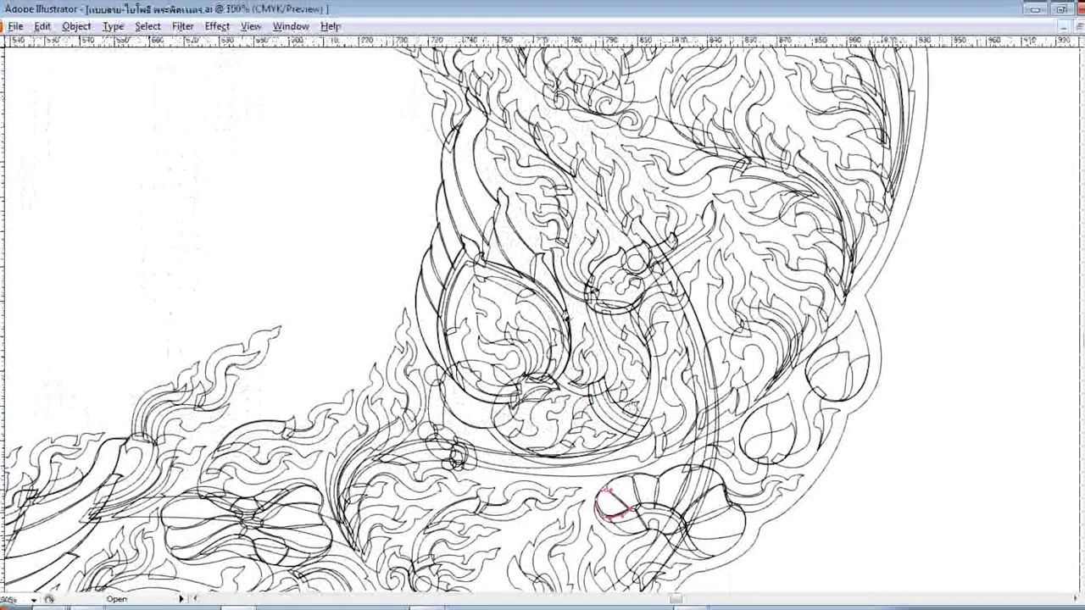
{"action": "key", "text": "ctrl+plus"}
{"action": "left_click_drag", "start_coordinate": [400, 296], "coordinate": [432, 296]}
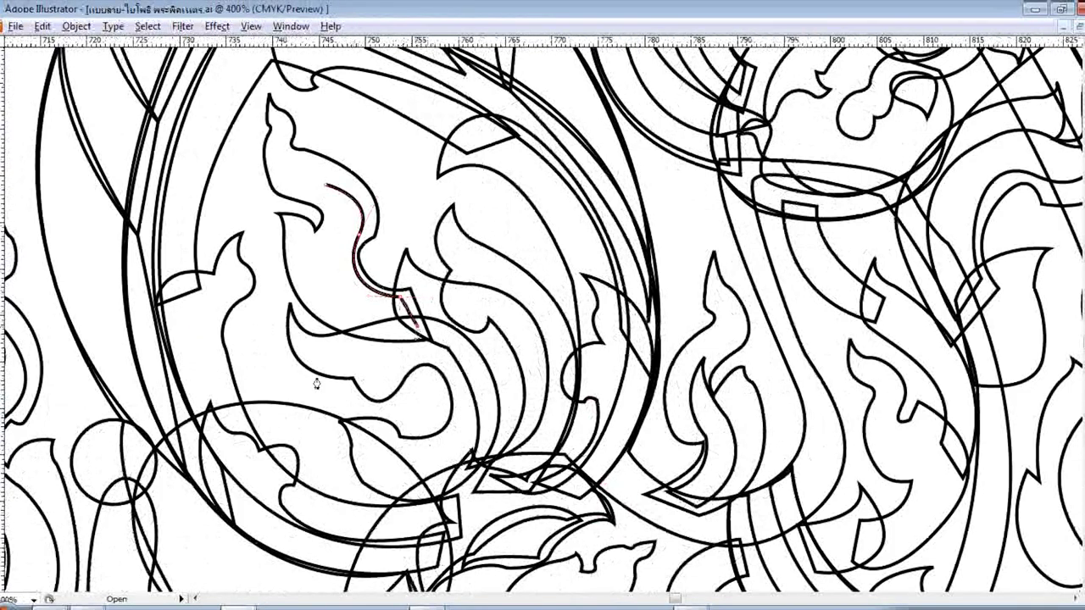
{"action": "scroll", "coordinate": [315, 383], "scroll_direction": "up", "scroll_amount": 1}
{"action": "left_click", "coordinate": [373, 339]}
{"action": "left_click", "coordinate": [347, 280]}
{"action": "left_click", "coordinate": [327, 233]}
- Trace a curved outline around another flame tip
{"action": "scroll", "coordinate": [659, 362], "scroll_direction": "down", "scroll_amount": 2}
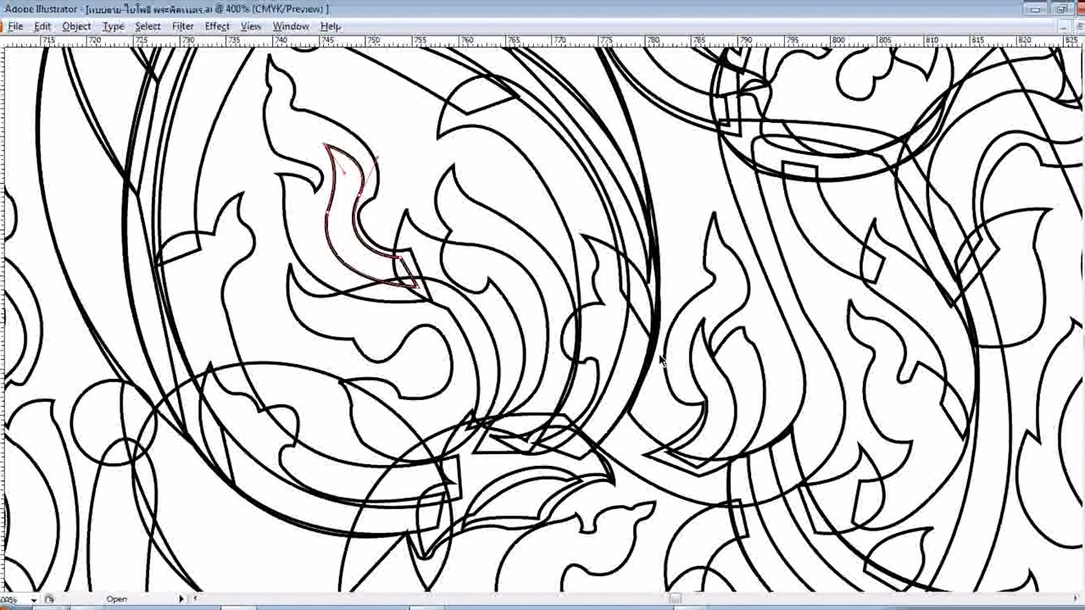
{"action": "scroll", "coordinate": [661, 360], "scroll_direction": "down", "scroll_amount": 2}
{"action": "scroll", "coordinate": [661, 360], "scroll_direction": "right", "scroll_amount": 3}
{"action": "left_click_drag", "start_coordinate": [638, 281], "coordinate": [672, 295]}
{"action": "left_click_drag", "start_coordinate": [596, 355], "coordinate": [561, 350]}
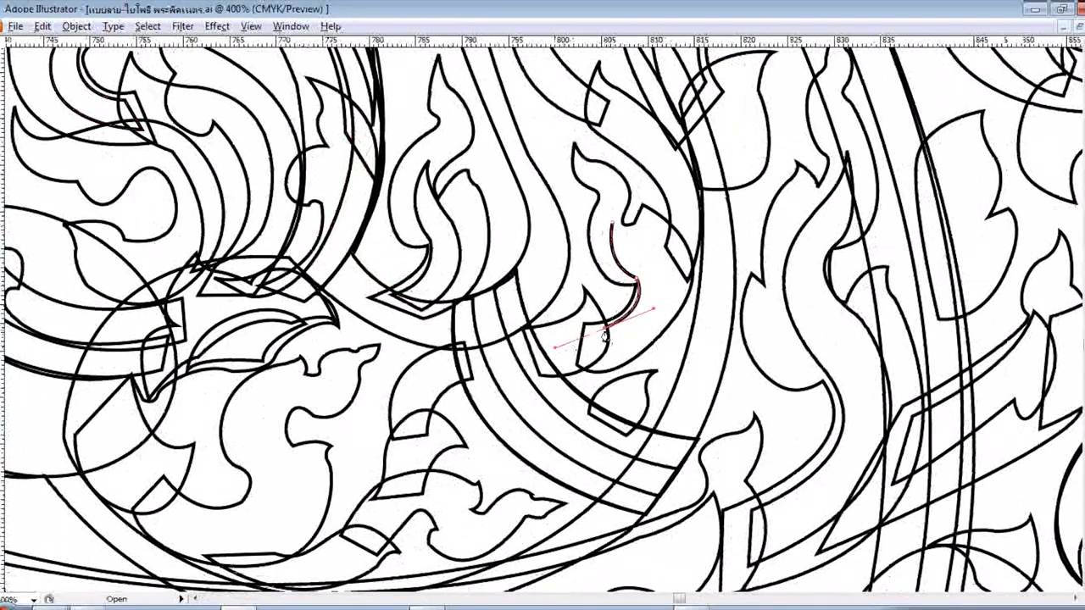
{"action": "scroll", "coordinate": [666, 279], "scroll_direction": "up", "scroll_amount": 1}
{"action": "left_click_drag", "start_coordinate": [666, 280], "coordinate": [666, 318]}
{"action": "scroll", "coordinate": [612, 264], "scroll_direction": "down", "scroll_amount": 5}
- Outline the small wave-shaped leaf and close it at its start point
{"action": "left_click", "coordinate": [428, 331]}
{"action": "left_click_drag", "start_coordinate": [381, 363], "coordinate": [345, 418]}
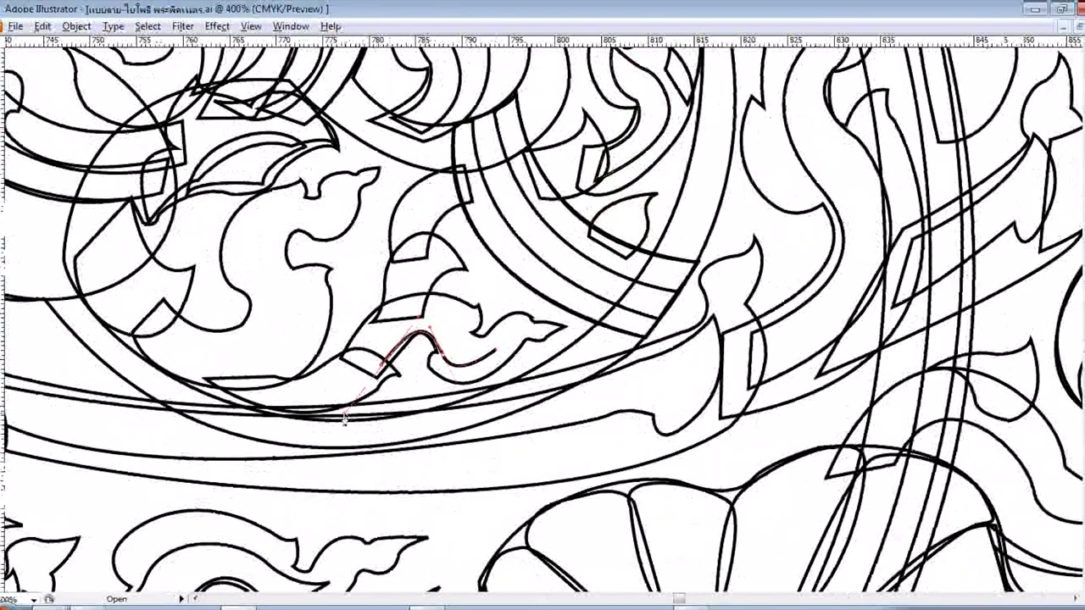
{"action": "left_click", "coordinate": [358, 354]}
{"action": "left_click_drag", "start_coordinate": [495, 350], "coordinate": [470, 356]}
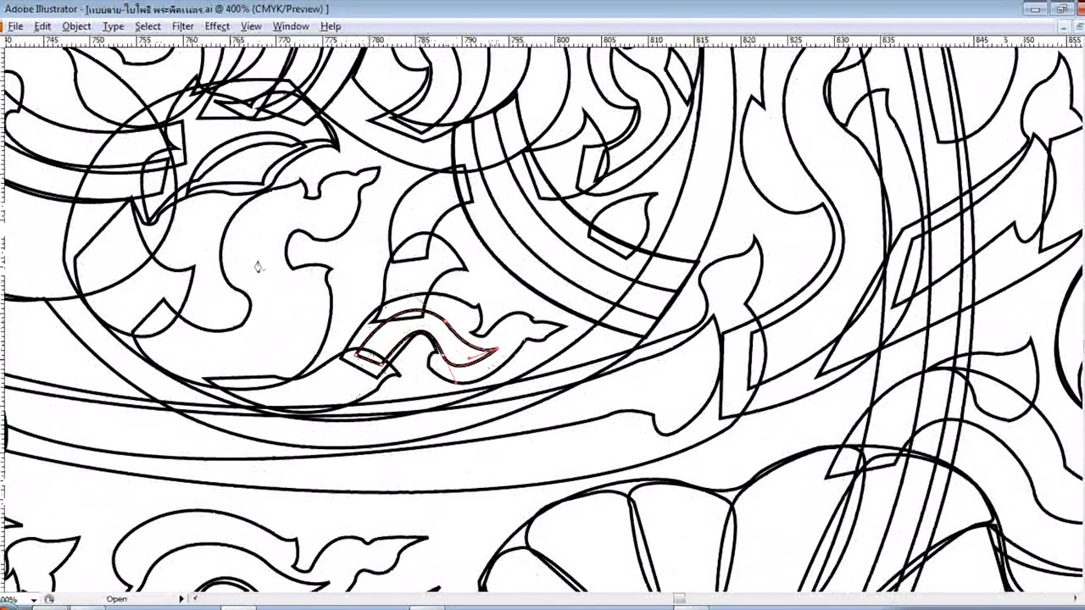
{"action": "left_click_drag", "start_coordinate": [170, 318], "coordinate": [75, 269]}
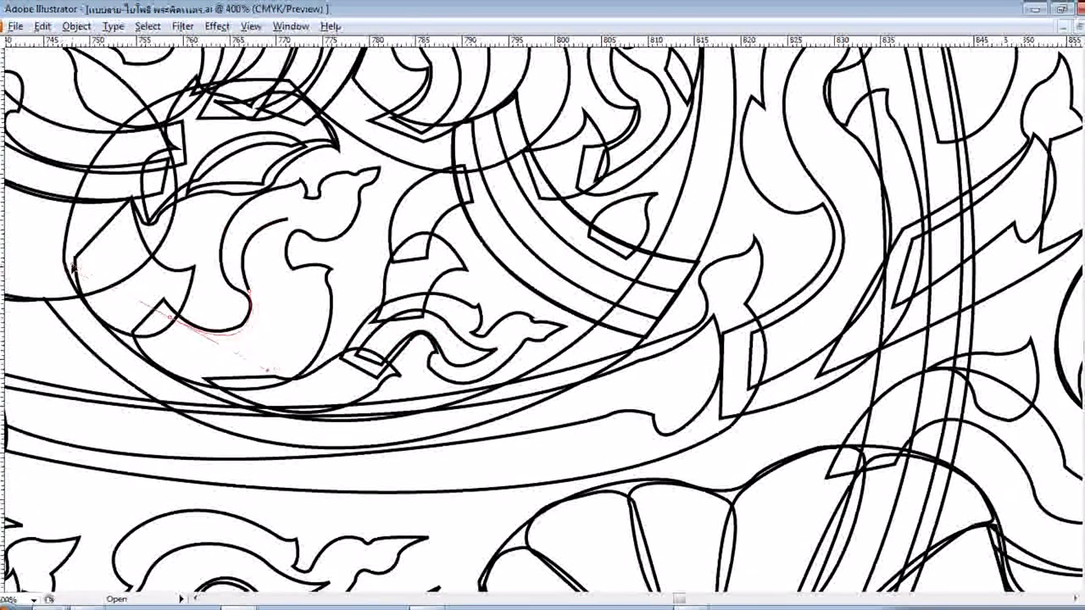
{"action": "left_click", "coordinate": [138, 333]}
{"action": "left_click_drag", "start_coordinate": [279, 360], "coordinate": [314, 335]}
{"action": "left_click_drag", "start_coordinate": [288, 222], "coordinate": [279, 254]}
{"action": "scroll", "coordinate": [353, 272], "scroll_direction": "down", "scroll_amount": 2}
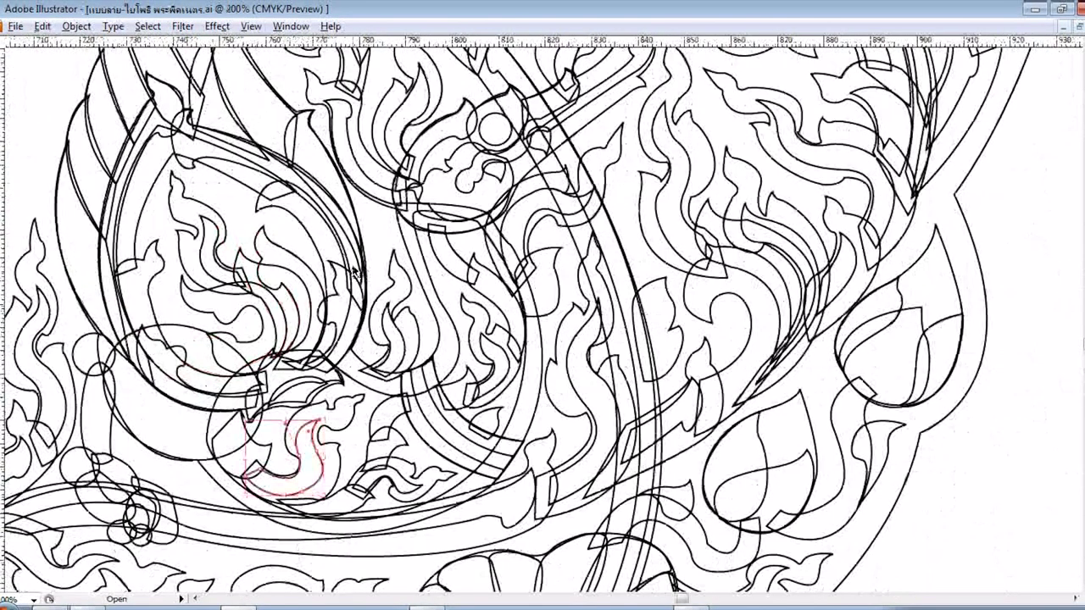
- Trace the curling leaf as a closed outline ending at its start point
{"action": "scroll", "coordinate": [353, 272], "scroll_direction": "down", "scroll_amount": 3}
{"action": "scroll", "coordinate": [509, 322], "scroll_direction": "up", "scroll_amount": 1}
{"action": "scroll", "coordinate": [593, 347], "scroll_direction": "up", "scroll_amount": 1}
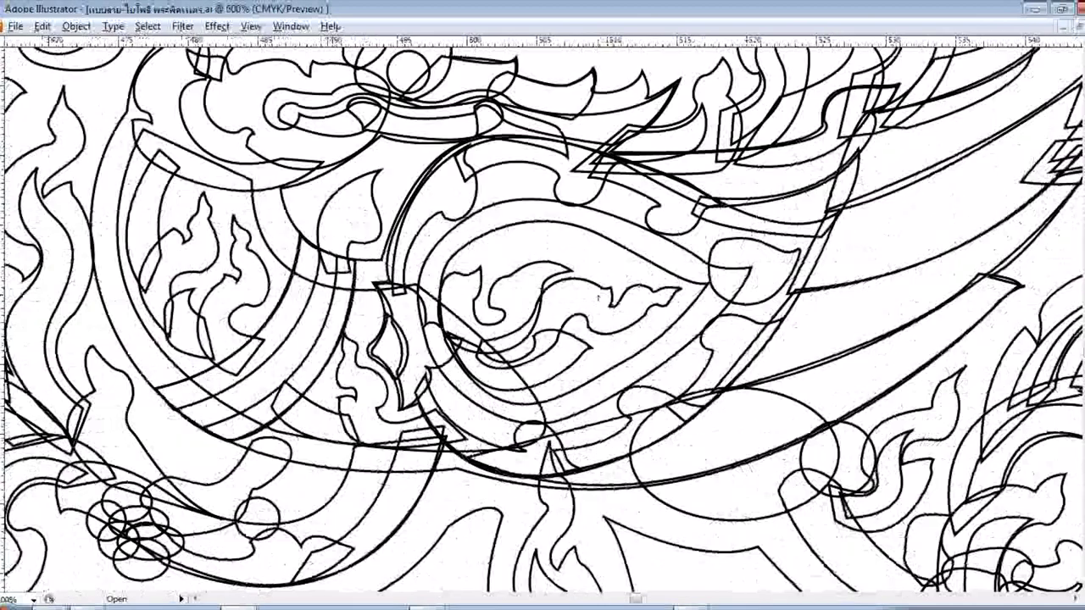
{"action": "scroll", "coordinate": [612, 354], "scroll_direction": "up", "scroll_amount": 1}
{"action": "left_click_drag", "start_coordinate": [578, 325], "coordinate": [513, 309]}
{"action": "left_click_drag", "start_coordinate": [472, 372], "coordinate": [458, 394]}
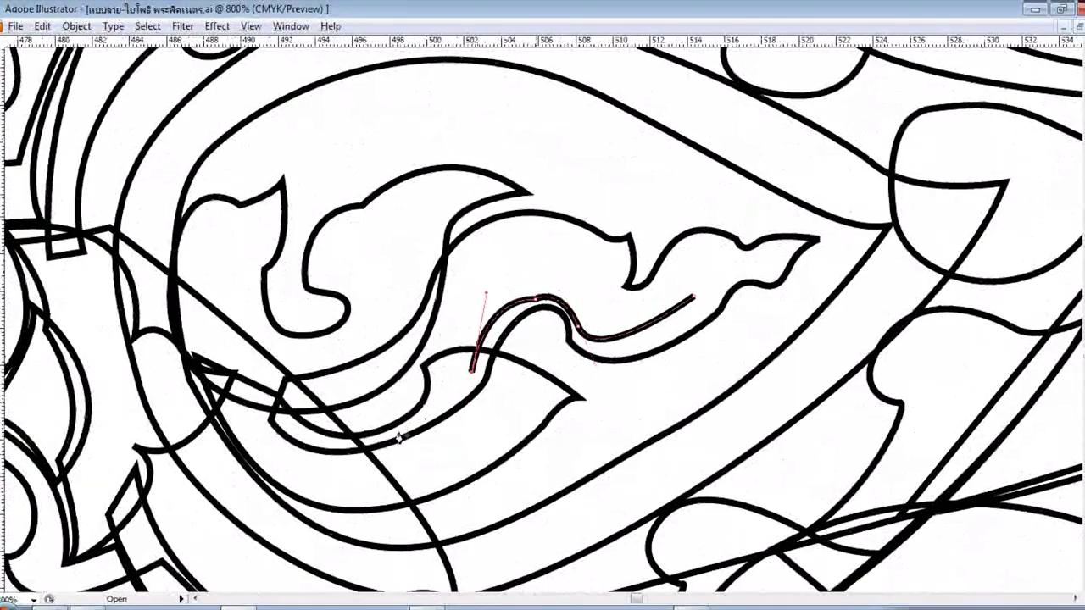
{"action": "left_click", "coordinate": [392, 436]}
{"action": "left_click_drag", "start_coordinate": [459, 301], "coordinate": [458, 277]}
{"action": "left_click_drag", "start_coordinate": [587, 269], "coordinate": [634, 311]}
{"action": "left_click", "coordinate": [693, 297]}
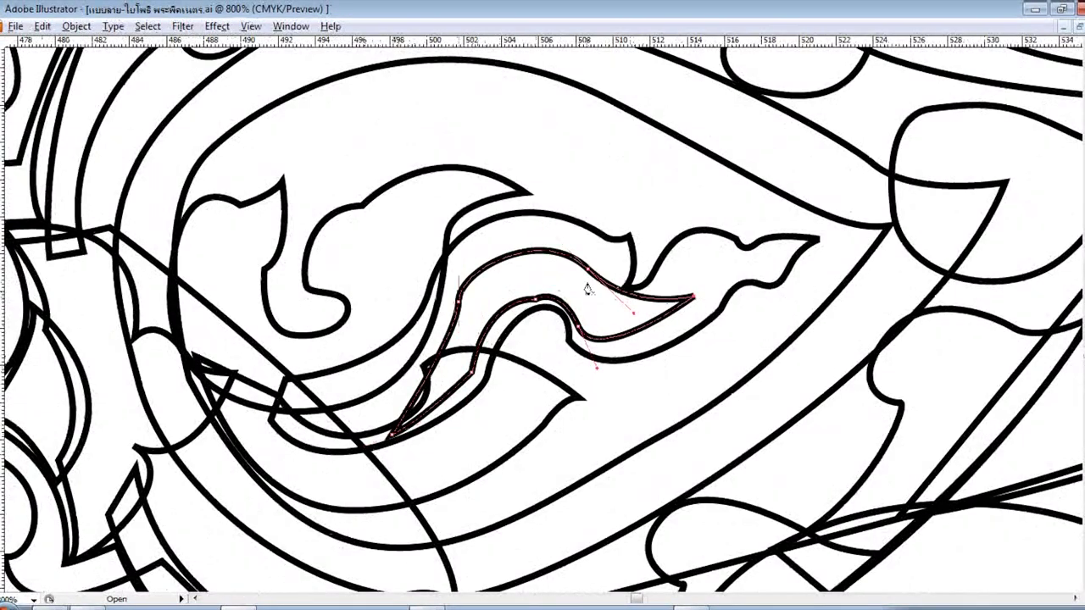
- Outline the inner flame tongue as a closed curved path
{"action": "scroll", "coordinate": [587, 286], "scroll_direction": "down", "scroll_amount": 3}
{"action": "scroll", "coordinate": [254, 318], "scroll_direction": "up", "scroll_amount": 1}
{"action": "scroll", "coordinate": [255, 318], "scroll_direction": "up", "scroll_amount": 1}
{"action": "scroll", "coordinate": [542, 318], "scroll_direction": "down", "scroll_amount": 1}
{"action": "left_click_drag", "start_coordinate": [602, 320], "coordinate": [691, 345]}
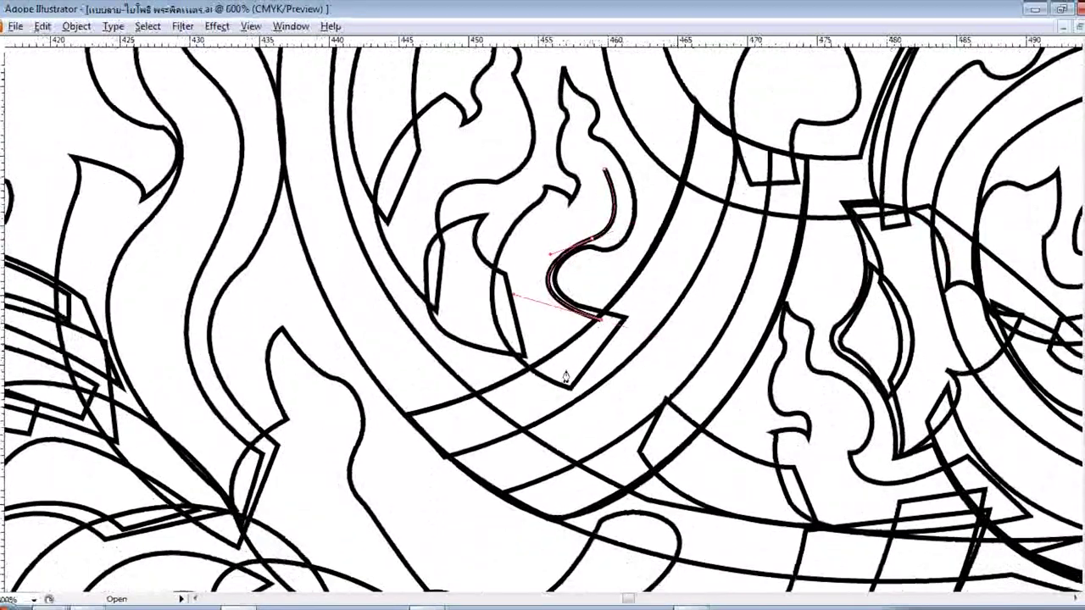
{"action": "scroll", "coordinate": [565, 376], "scroll_direction": "up", "scroll_amount": 2}
{"action": "mouse_move", "coordinate": [562, 282]}
{"action": "left_mouse_down"}
{"action": "mouse_move", "coordinate": [631, 247]}
{"action": "mouse_move", "coordinate": [610, 229]}
{"action": "left_mouse_up"}
{"action": "left_click", "coordinate": [606, 225]}
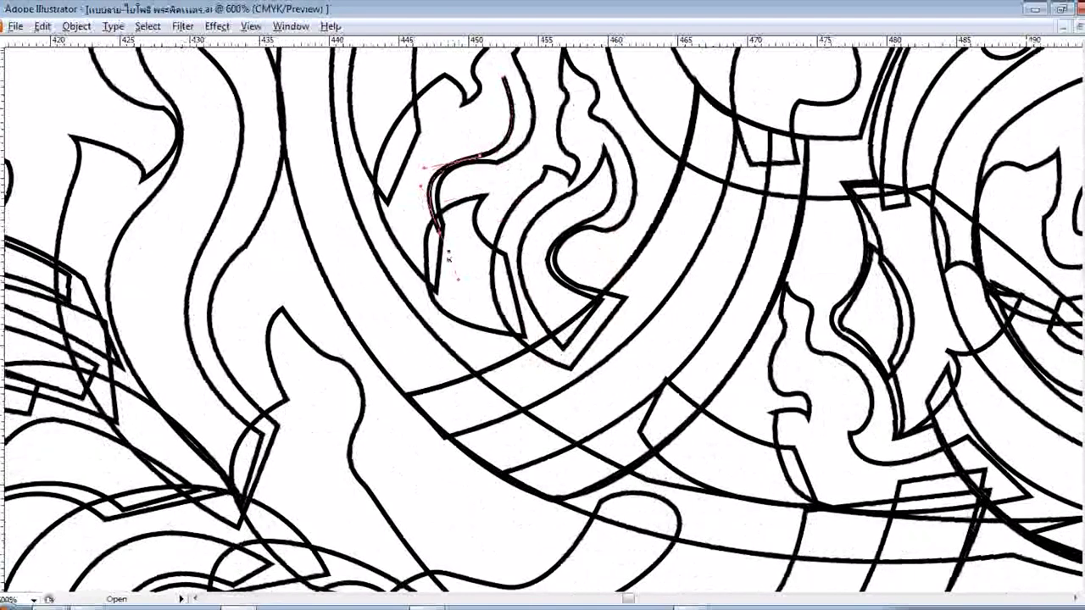
- Trace a closed outline around the left flame
{"action": "left_click", "coordinate": [432, 352]}
{"action": "left_click_drag", "start_coordinate": [450, 205], "coordinate": [545, 173]}
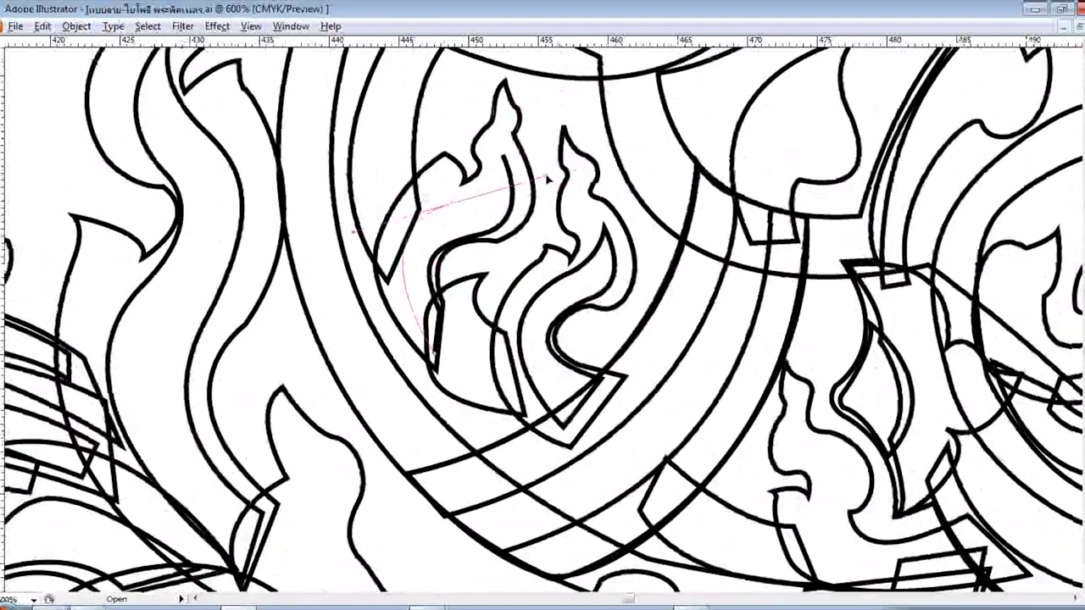
{"action": "left_click", "coordinate": [505, 157]}
{"action": "scroll", "coordinate": [508, 254], "scroll_direction": "right", "scroll_amount": 1}
{"action": "left_click", "coordinate": [463, 277]}
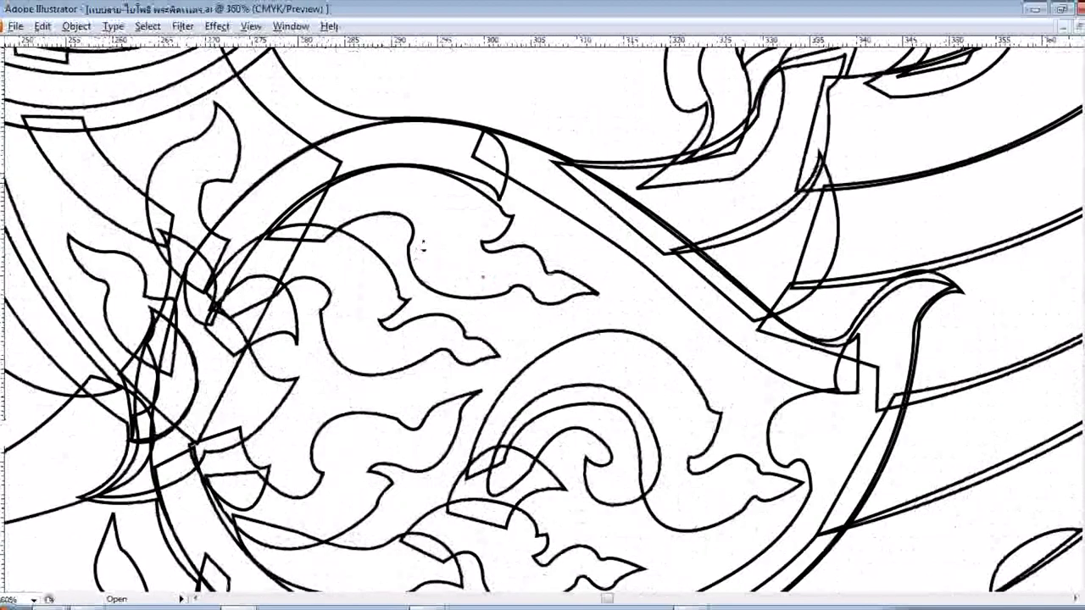
- Draw a curved path along the scroll motif's edge
{"action": "left_click_drag", "start_coordinate": [422, 245], "coordinate": [413, 185]}
{"action": "left_click", "coordinate": [327, 236]}
{"action": "left_click_drag", "start_coordinate": [442, 206], "coordinate": [509, 278]}
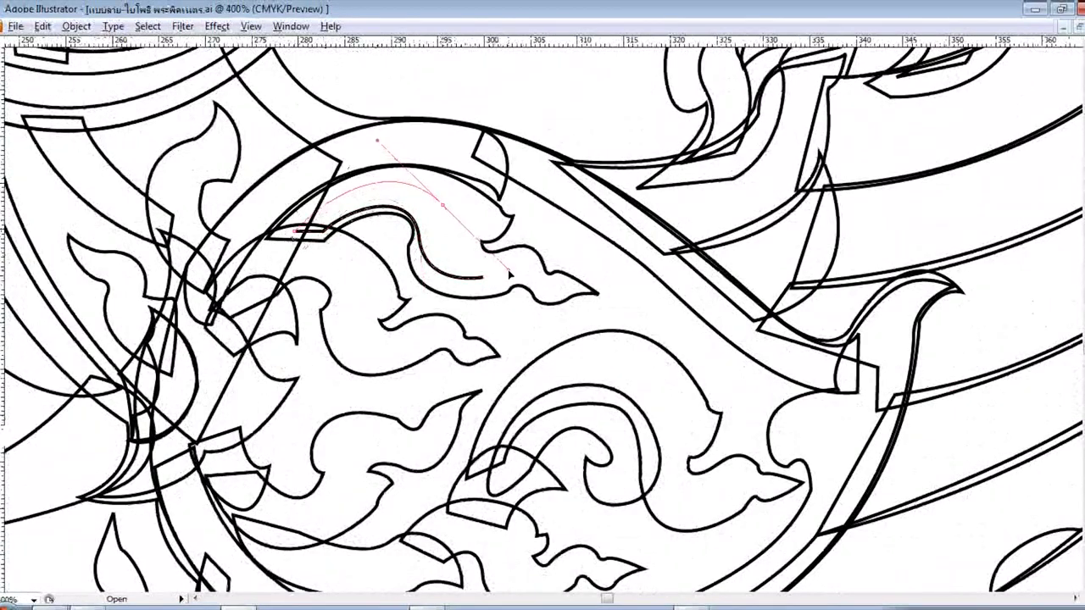
{"action": "scroll", "coordinate": [485, 284], "scroll_direction": "down", "scroll_amount": 2}
{"action": "left_click_drag", "start_coordinate": [332, 280], "coordinate": [394, 314]}
{"action": "left_click_drag", "start_coordinate": [347, 220], "coordinate": [405, 271]}
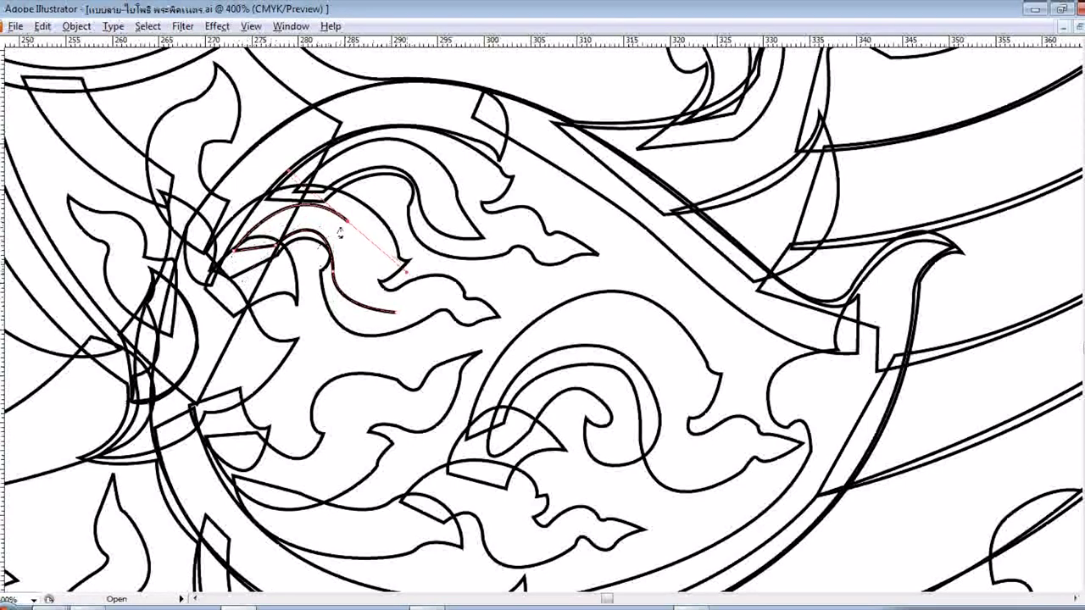
{"action": "scroll", "coordinate": [396, 315], "scroll_direction": "down", "scroll_amount": 5}
- Start curved paths on the lower motif and the neighbouring curl
{"action": "left_click", "coordinate": [392, 225]}
{"action": "left_click_drag", "start_coordinate": [331, 252], "coordinate": [322, 341]}
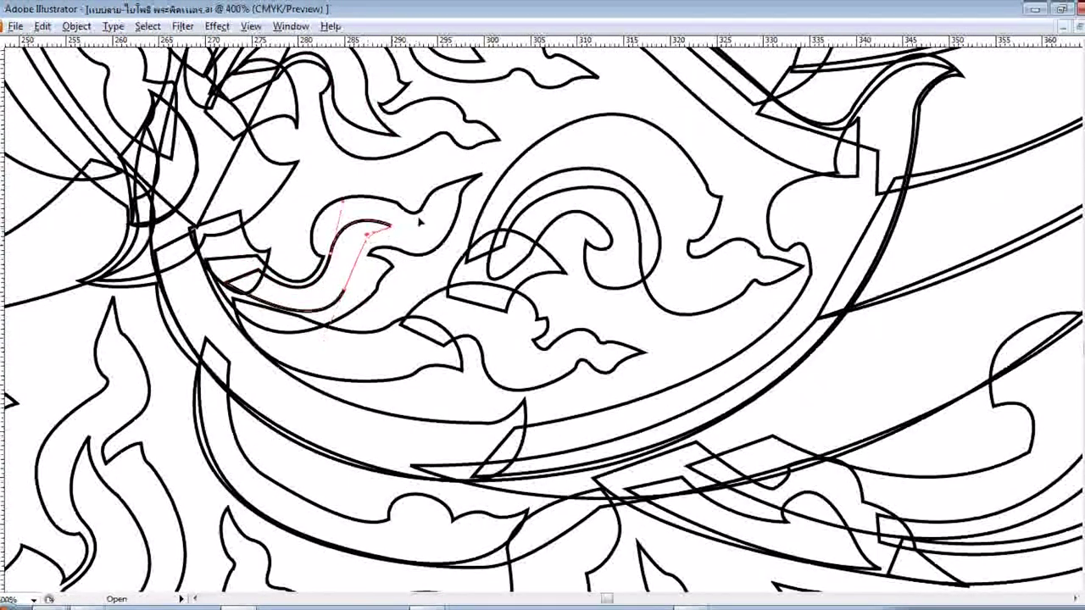
{"action": "scroll", "coordinate": [417, 222], "scroll_direction": "down", "scroll_amount": 1}
{"action": "left_click", "coordinate": [484, 319]}
{"action": "left_click_drag", "start_coordinate": [508, 349], "coordinate": [555, 343]}
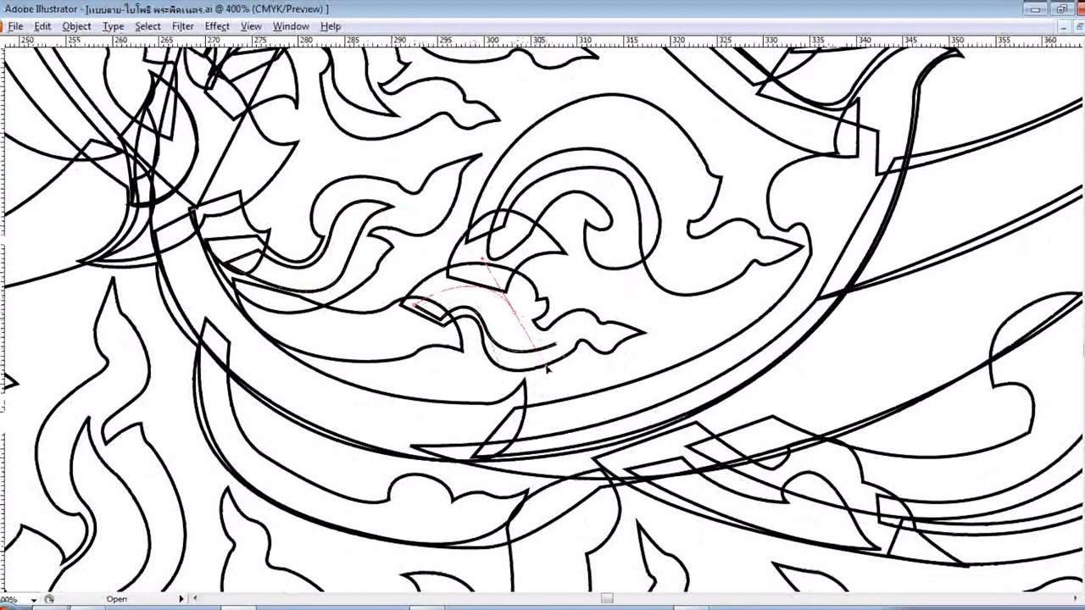
{"action": "scroll", "coordinate": [589, 342], "scroll_direction": "up", "scroll_amount": 1}
{"action": "scroll", "coordinate": [644, 279], "scroll_direction": "up", "scroll_amount": 3}
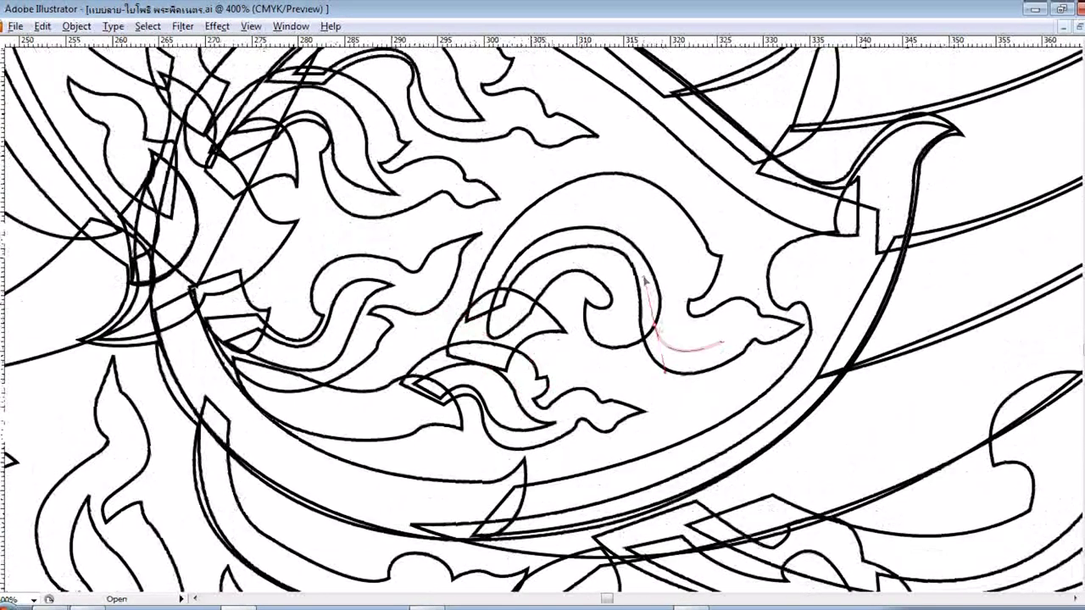
{"action": "scroll", "coordinate": [654, 329], "scroll_direction": "down", "scroll_amount": 1}
- Trace the arch curve up over its top and down its right side
{"action": "left_click_drag", "start_coordinate": [480, 286], "coordinate": [491, 325]}
{"action": "scroll", "coordinate": [559, 220], "scroll_direction": "up", "scroll_amount": 1}
{"action": "left_click_drag", "start_coordinate": [569, 205], "coordinate": [634, 198]}
{"action": "left_click_drag", "start_coordinate": [684, 269], "coordinate": [725, 344]}
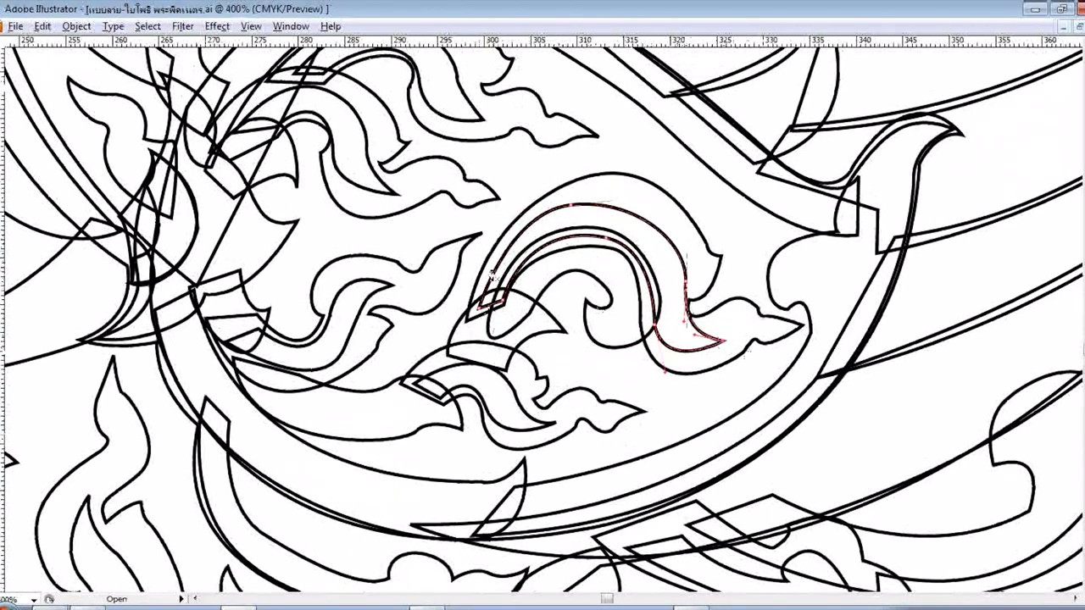
{"action": "scroll", "coordinate": [457, 322], "scroll_direction": "down", "scroll_amount": 2}
{"action": "scroll", "coordinate": [416, 376], "scroll_direction": "up", "scroll_amount": 3}
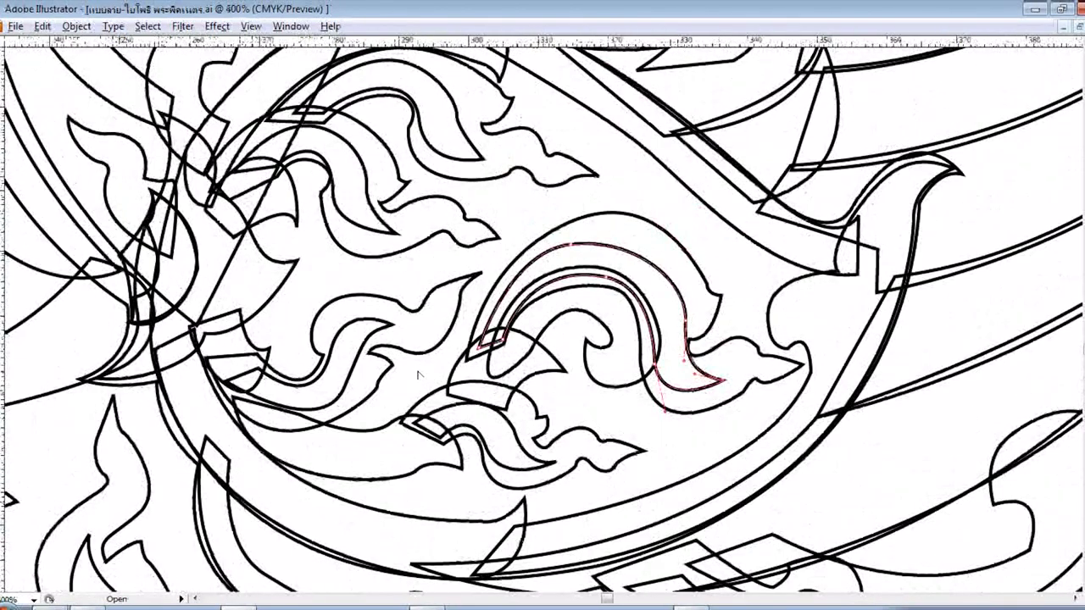
{"action": "scroll", "coordinate": [417, 376], "scroll_direction": "down", "scroll_amount": 2}
{"action": "scroll", "coordinate": [339, 322], "scroll_direction": "up", "scroll_amount": 1}
{"action": "scroll", "coordinate": [268, 281], "scroll_direction": "up", "scroll_amount": 1}
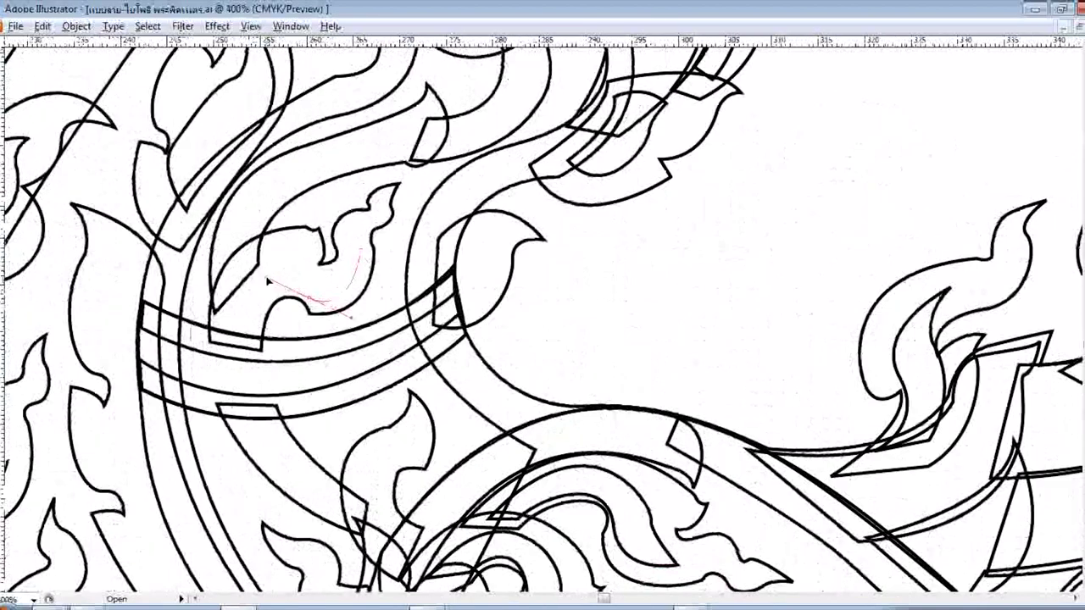
- Add a curved path along the small leaf's edge
{"action": "left_click_drag", "start_coordinate": [254, 343], "coordinate": [240, 364]}
{"action": "scroll", "coordinate": [222, 343], "scroll_direction": "up", "scroll_amount": 1}
{"action": "left_click_drag", "start_coordinate": [289, 288], "coordinate": [346, 294]}
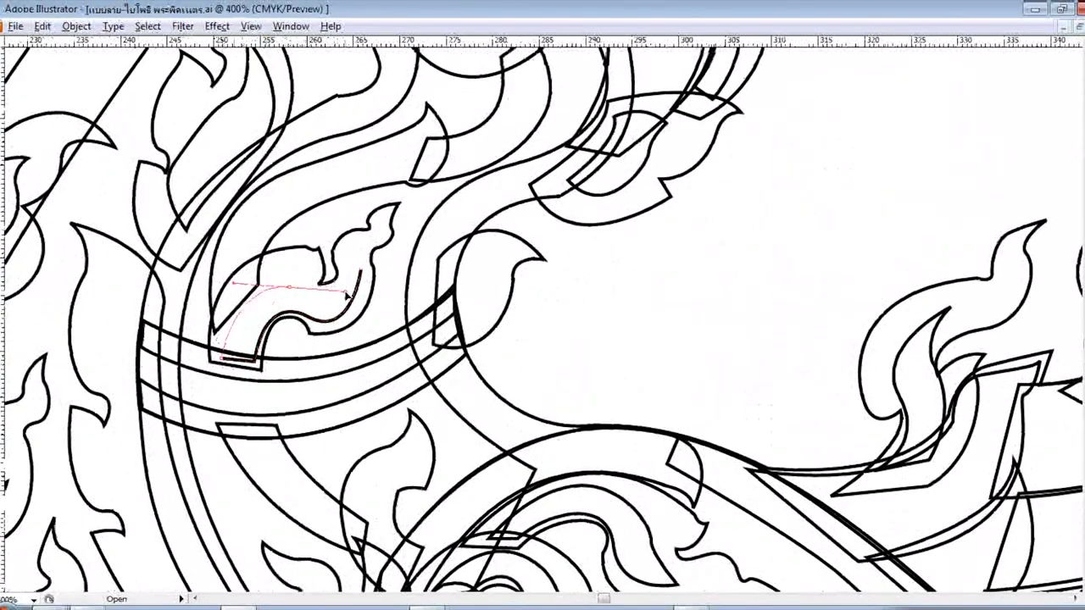
{"action": "scroll", "coordinate": [390, 241], "scroll_direction": "up", "scroll_amount": 5}
{"action": "scroll", "coordinate": [518, 344], "scroll_direction": "up", "scroll_amount": 5}
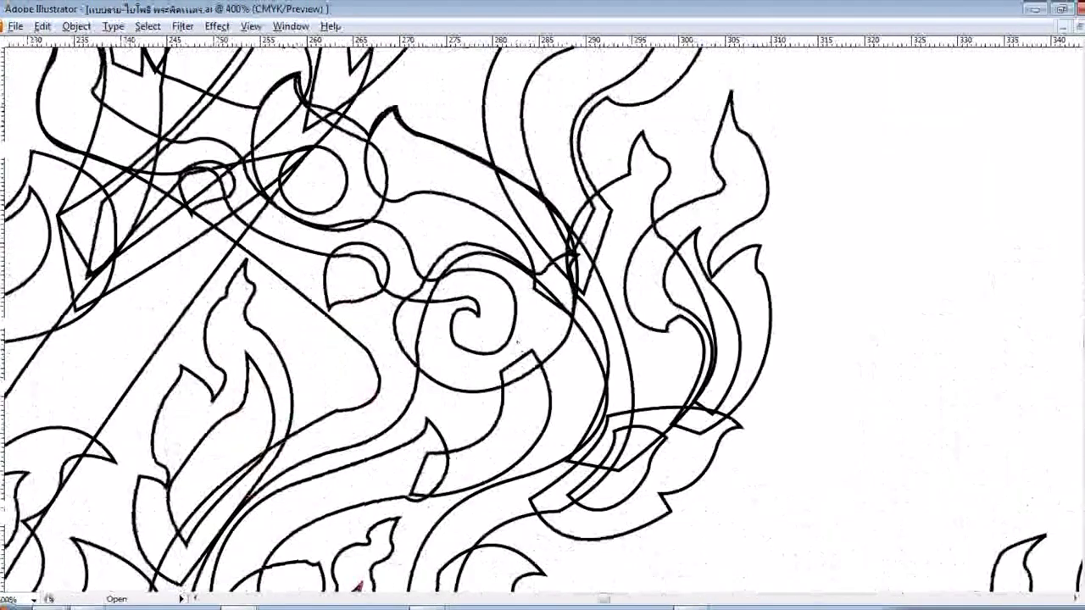
{"action": "key", "text": "ctrl+minus"}
{"action": "key", "text": "ctrl+minus"}
{"action": "key", "text": "ctrl+minus"}
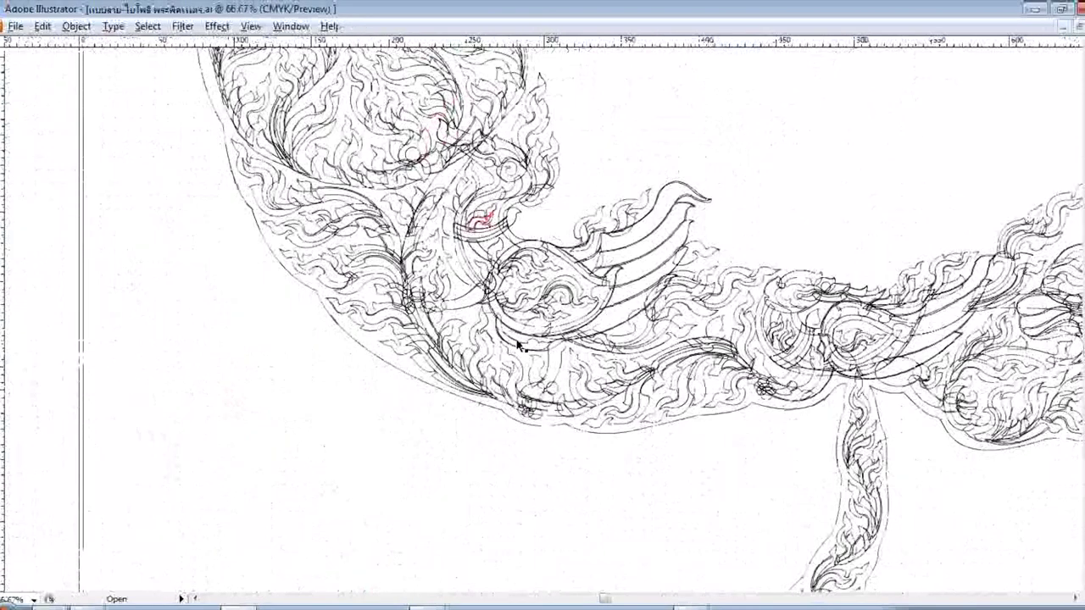
- Export the artwork to the Desktop as AutoCAD Drawing (*.DWG) and accept the DXF/DWG options
{"action": "key", "text": "ctrl+plus"}
{"action": "key", "text": "ctrl+plus"}
{"action": "key", "text": "ctrl+plus"}
{"action": "left_click_drag", "start_coordinate": [422, 420], "coordinate": [458, 361]}
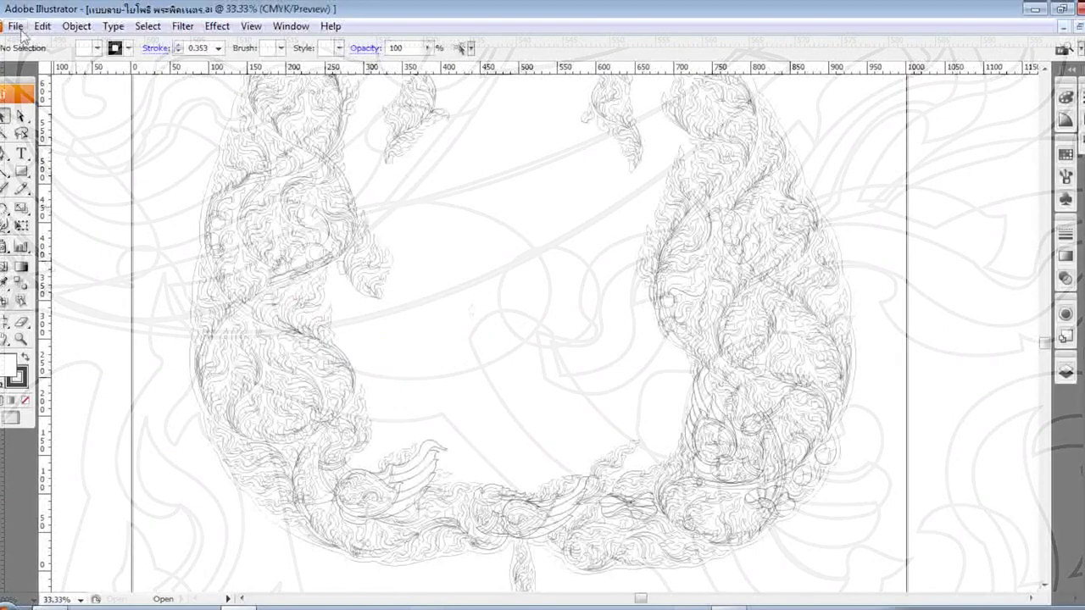
{"action": "left_click", "coordinate": [16, 26]}
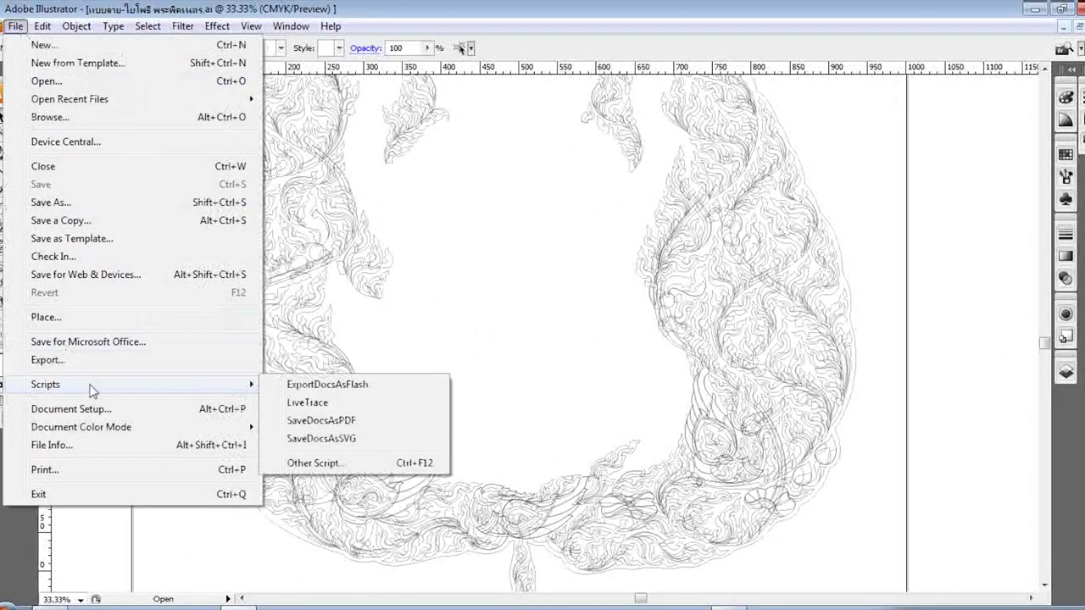
{"action": "left_click", "coordinate": [101, 361]}
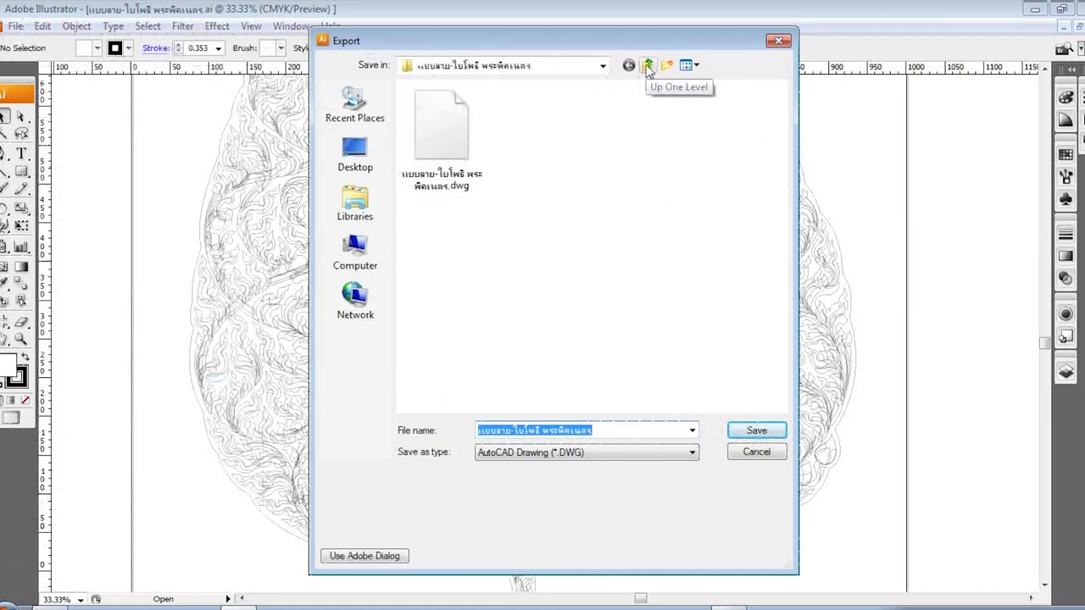
{"action": "left_click", "coordinate": [355, 155]}
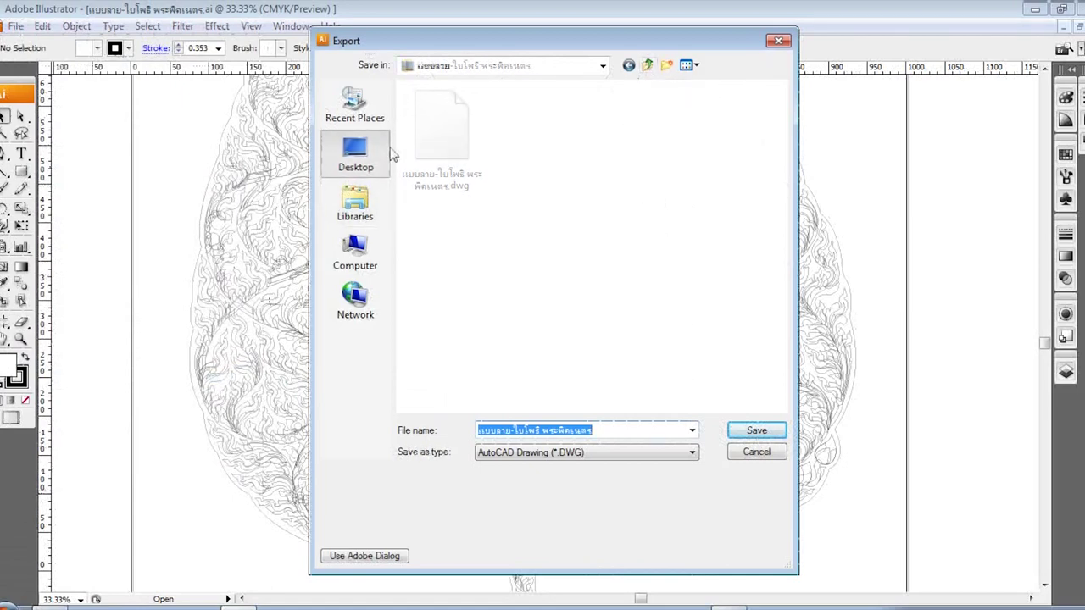
{"action": "left_click", "coordinate": [692, 454]}
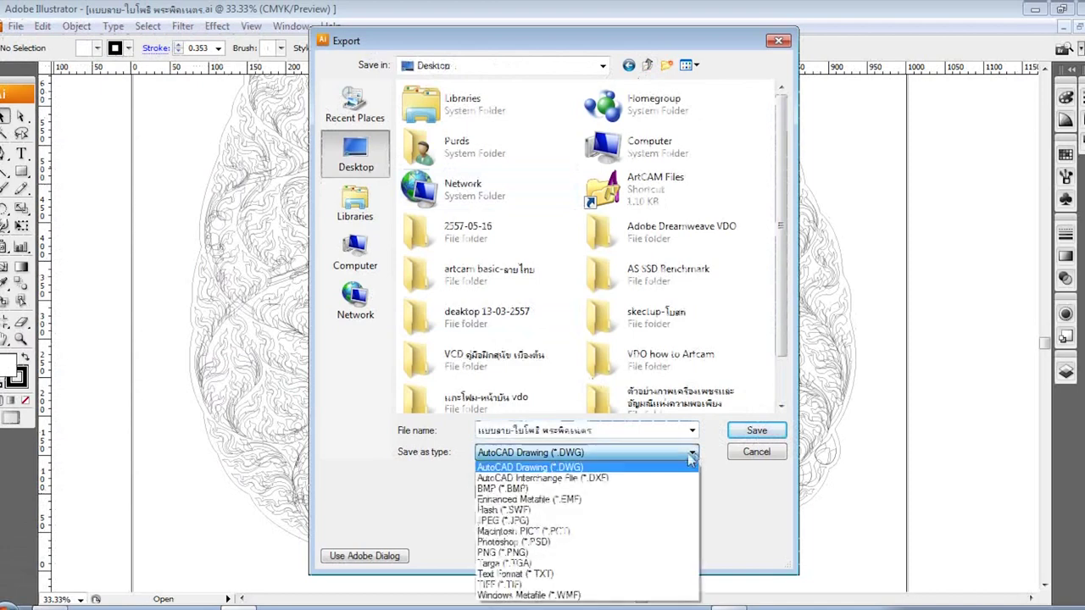
{"action": "left_click", "coordinate": [610, 469]}
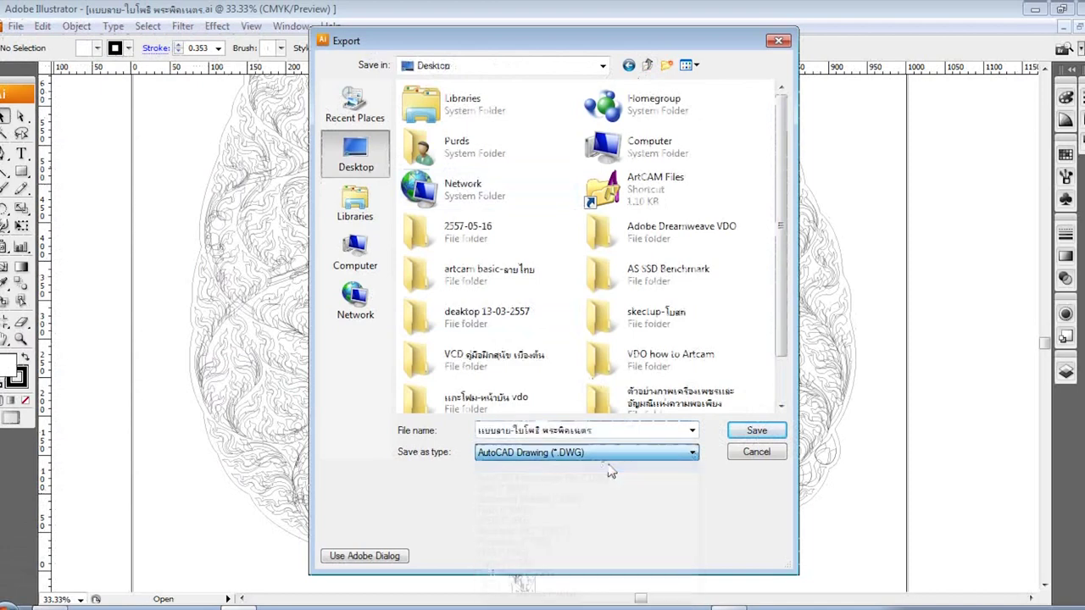
{"action": "left_click", "coordinate": [744, 433]}
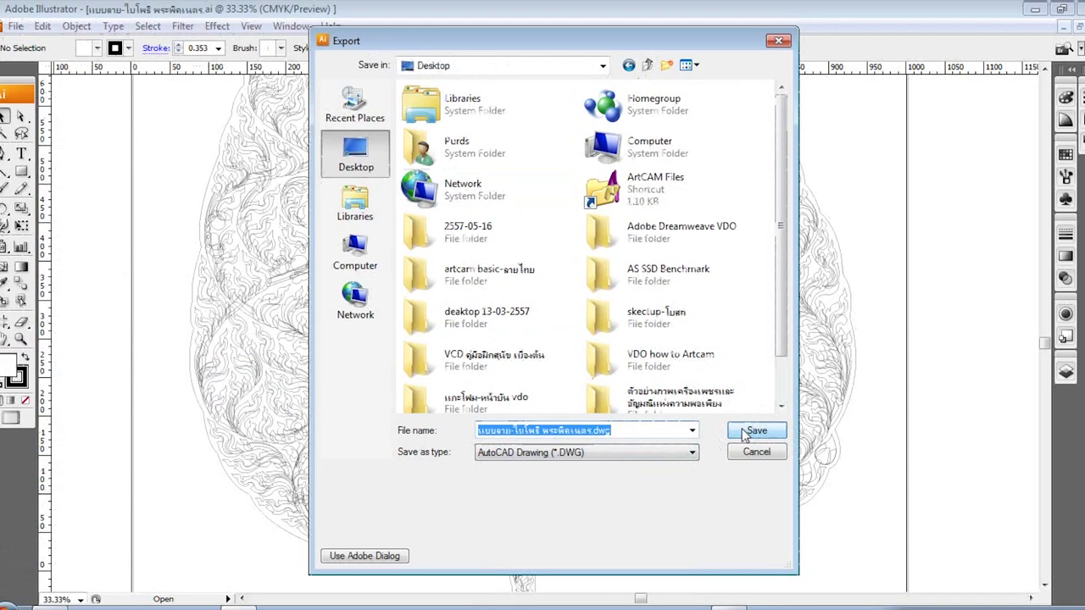
{"action": "left_click", "coordinate": [743, 433]}
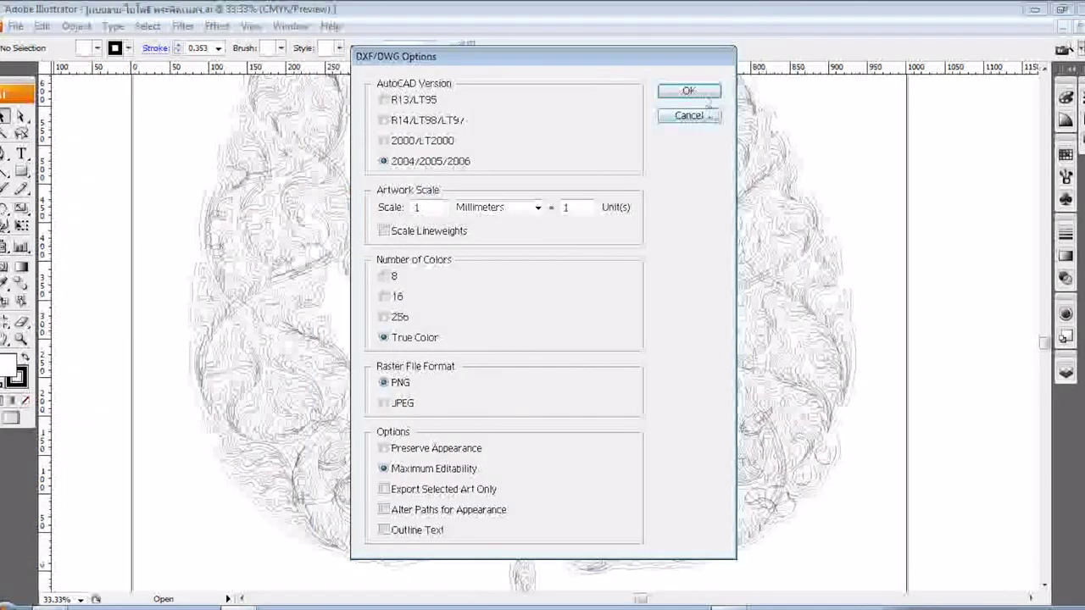
{"action": "left_click", "coordinate": [705, 95]}
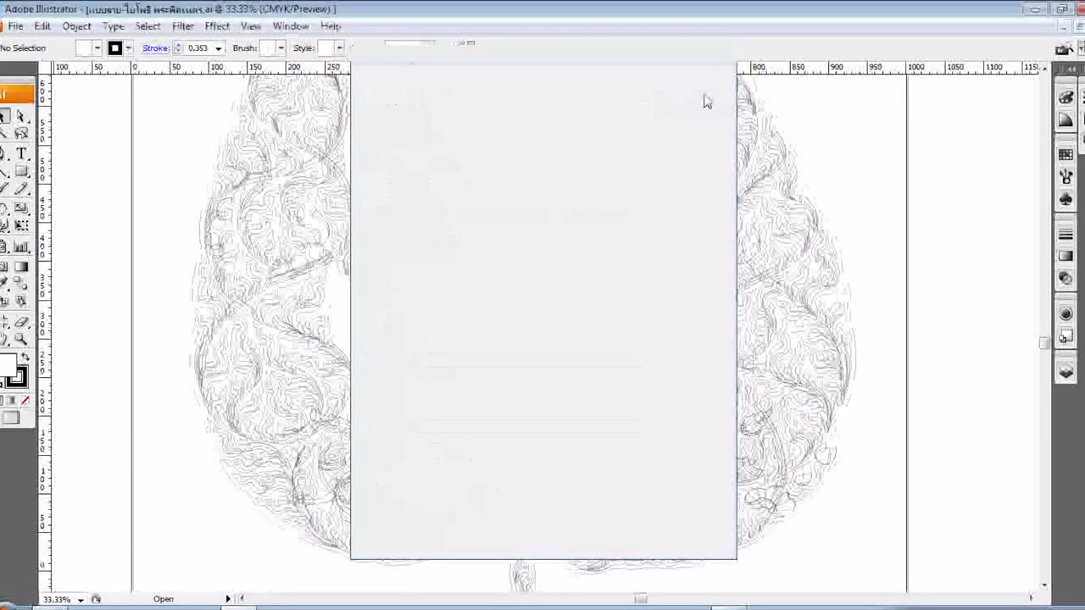